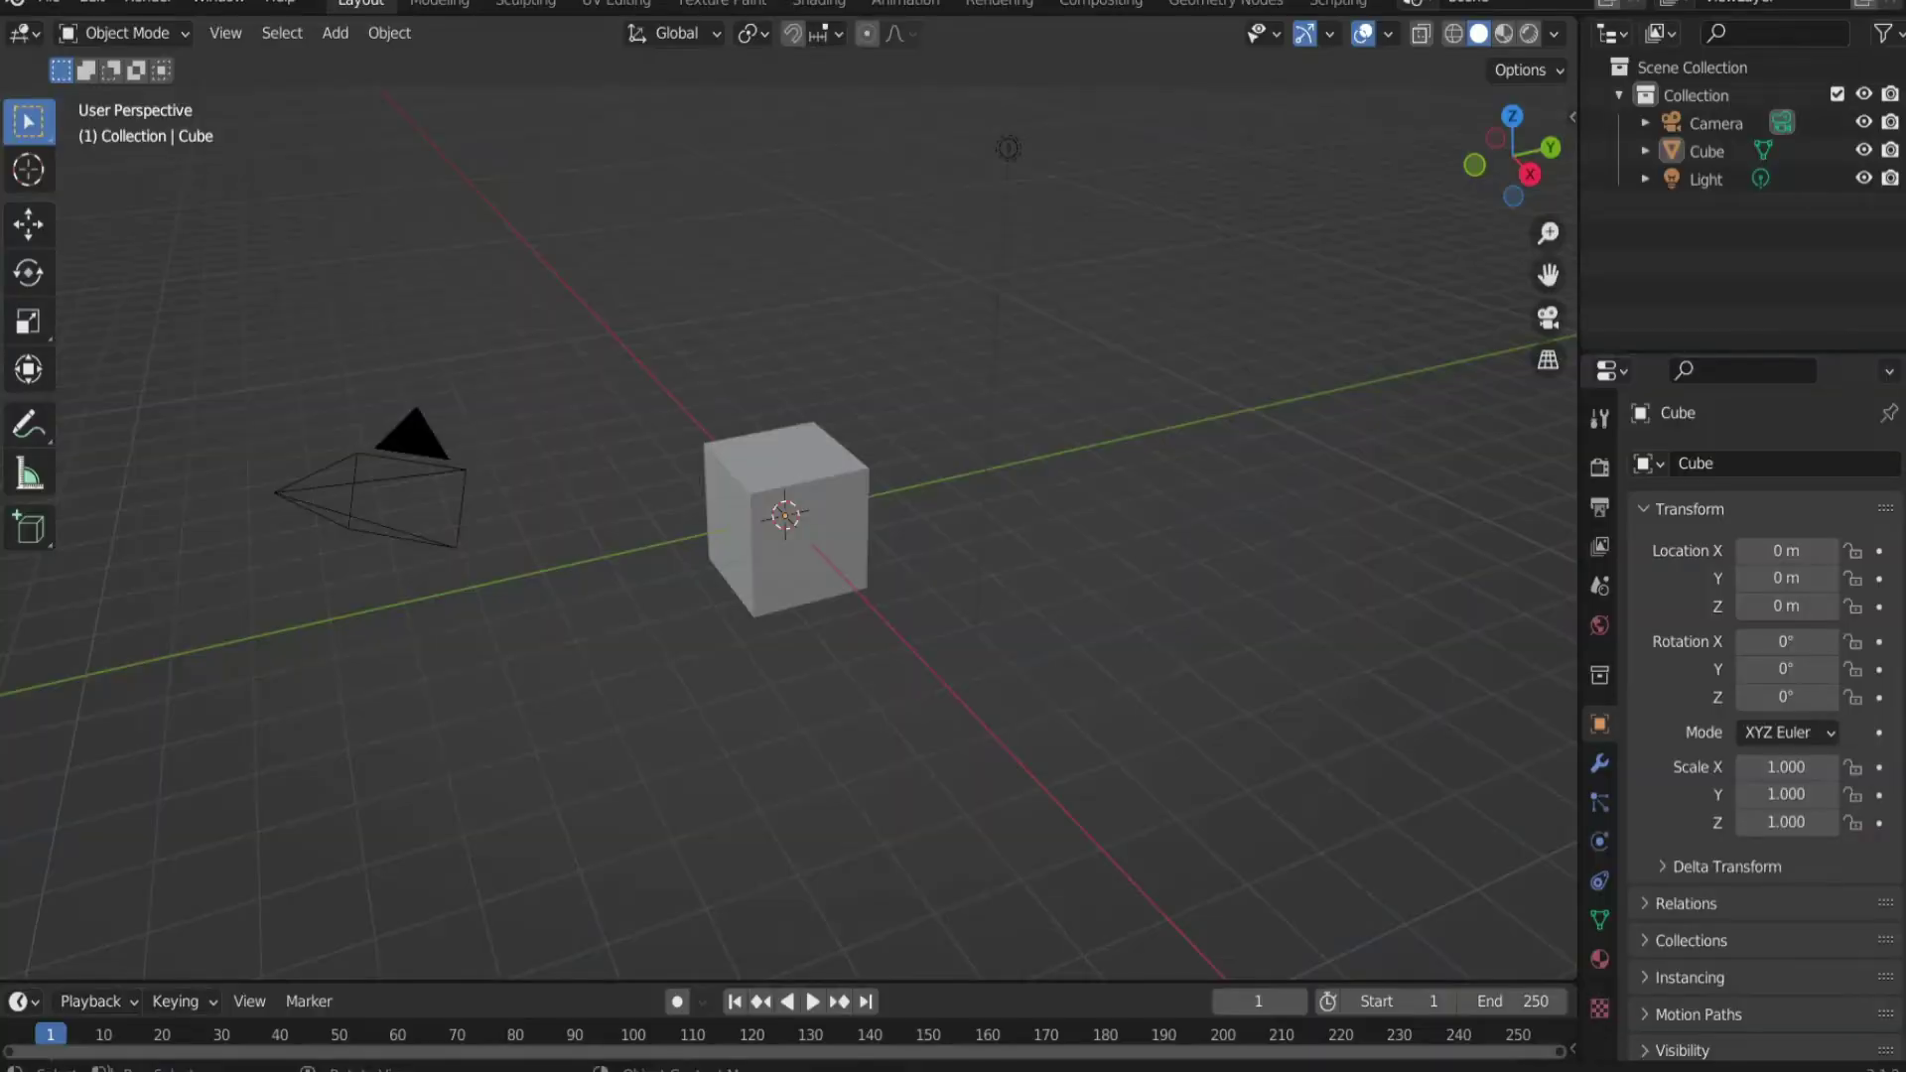
# Step: Delete the default camera and the default cube from the scene
pyautogui.click(1715, 123)
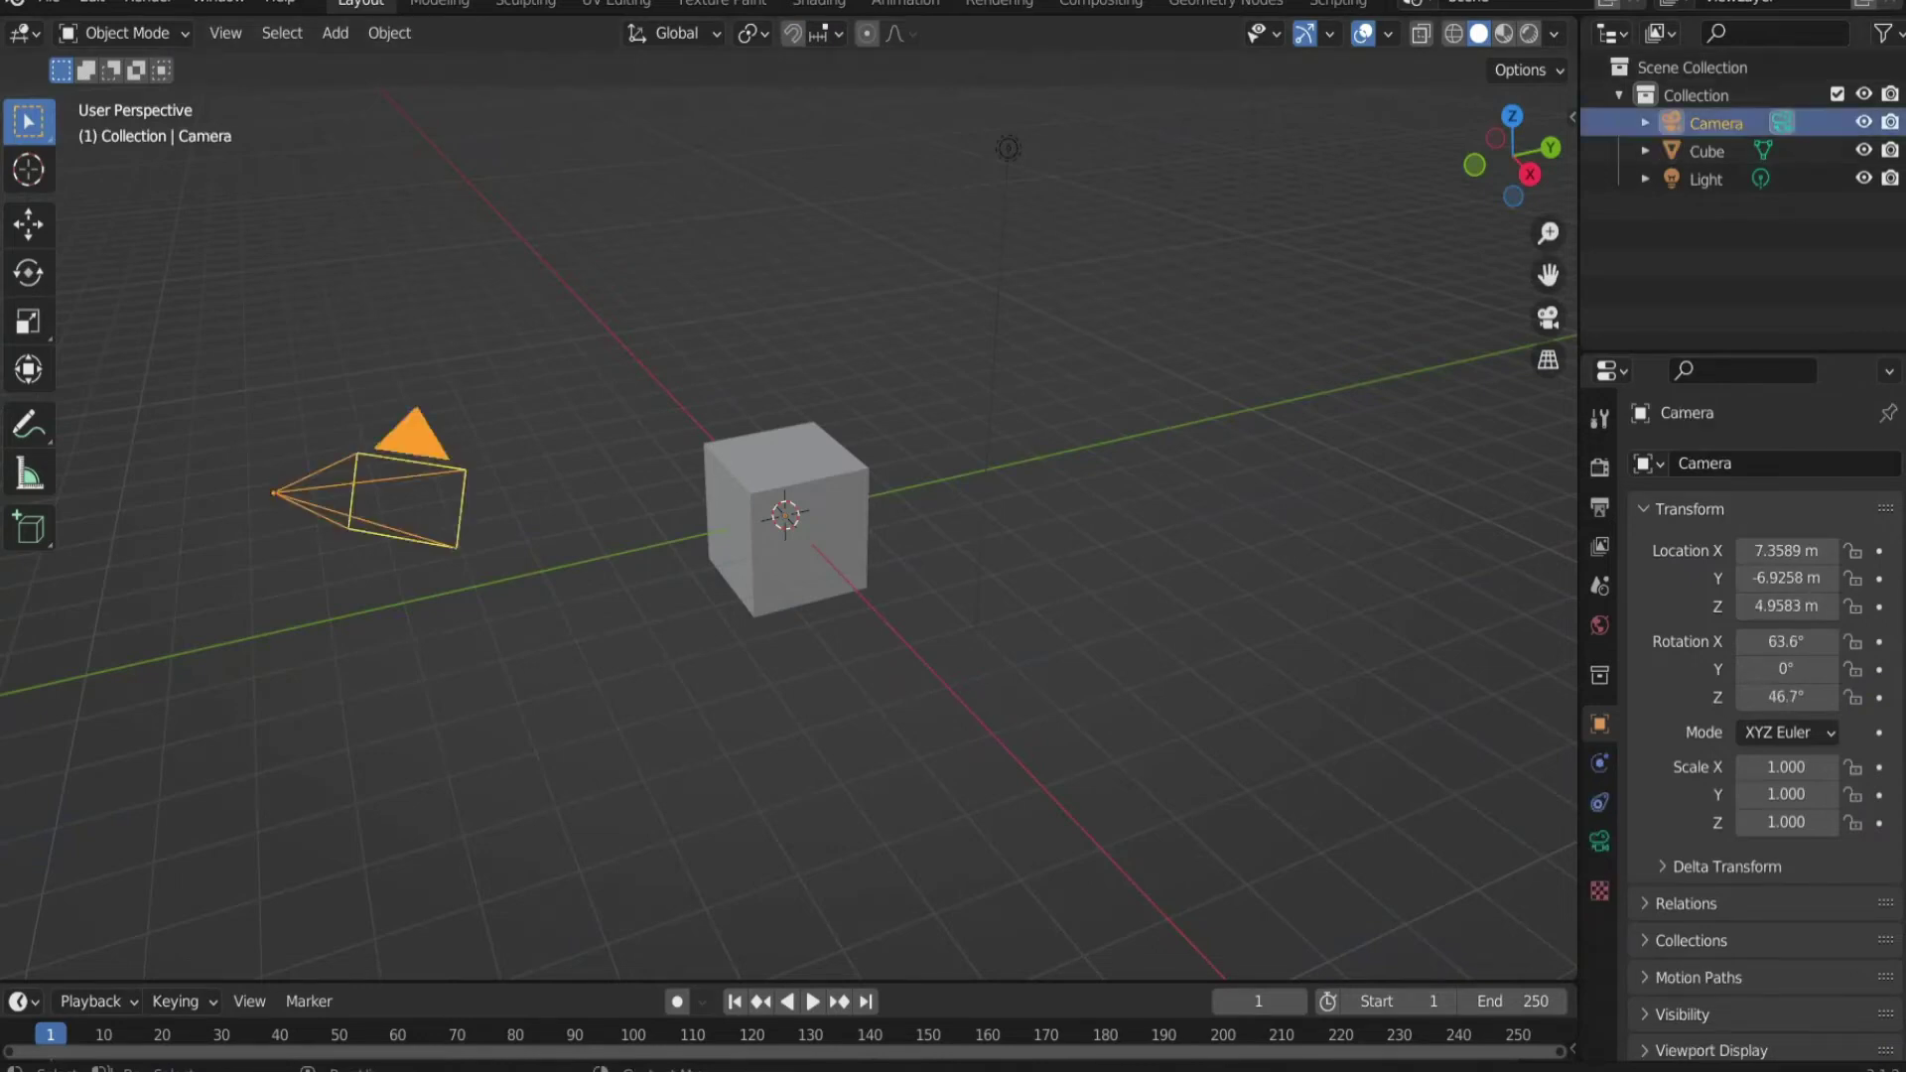
pyautogui.press('Delete')
pyautogui.click(1706, 123)
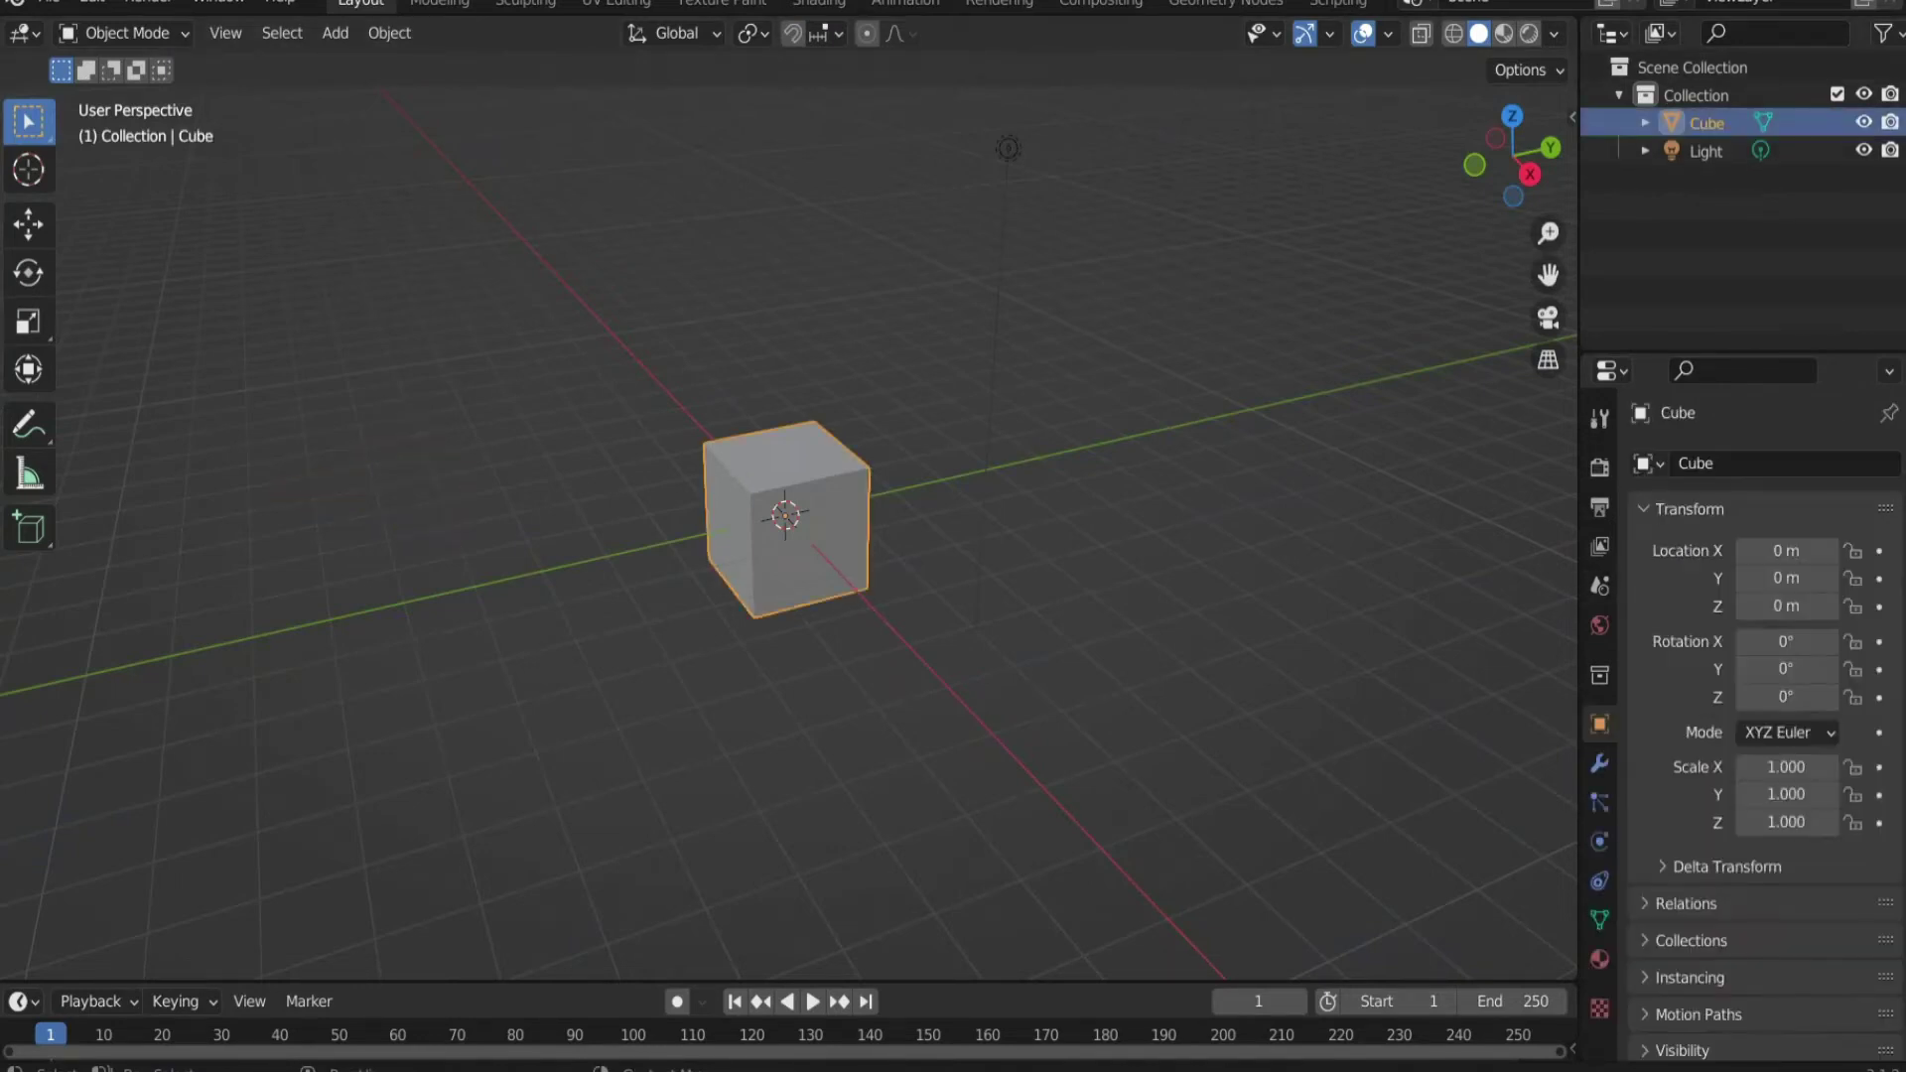
pyautogui.press('Delete')
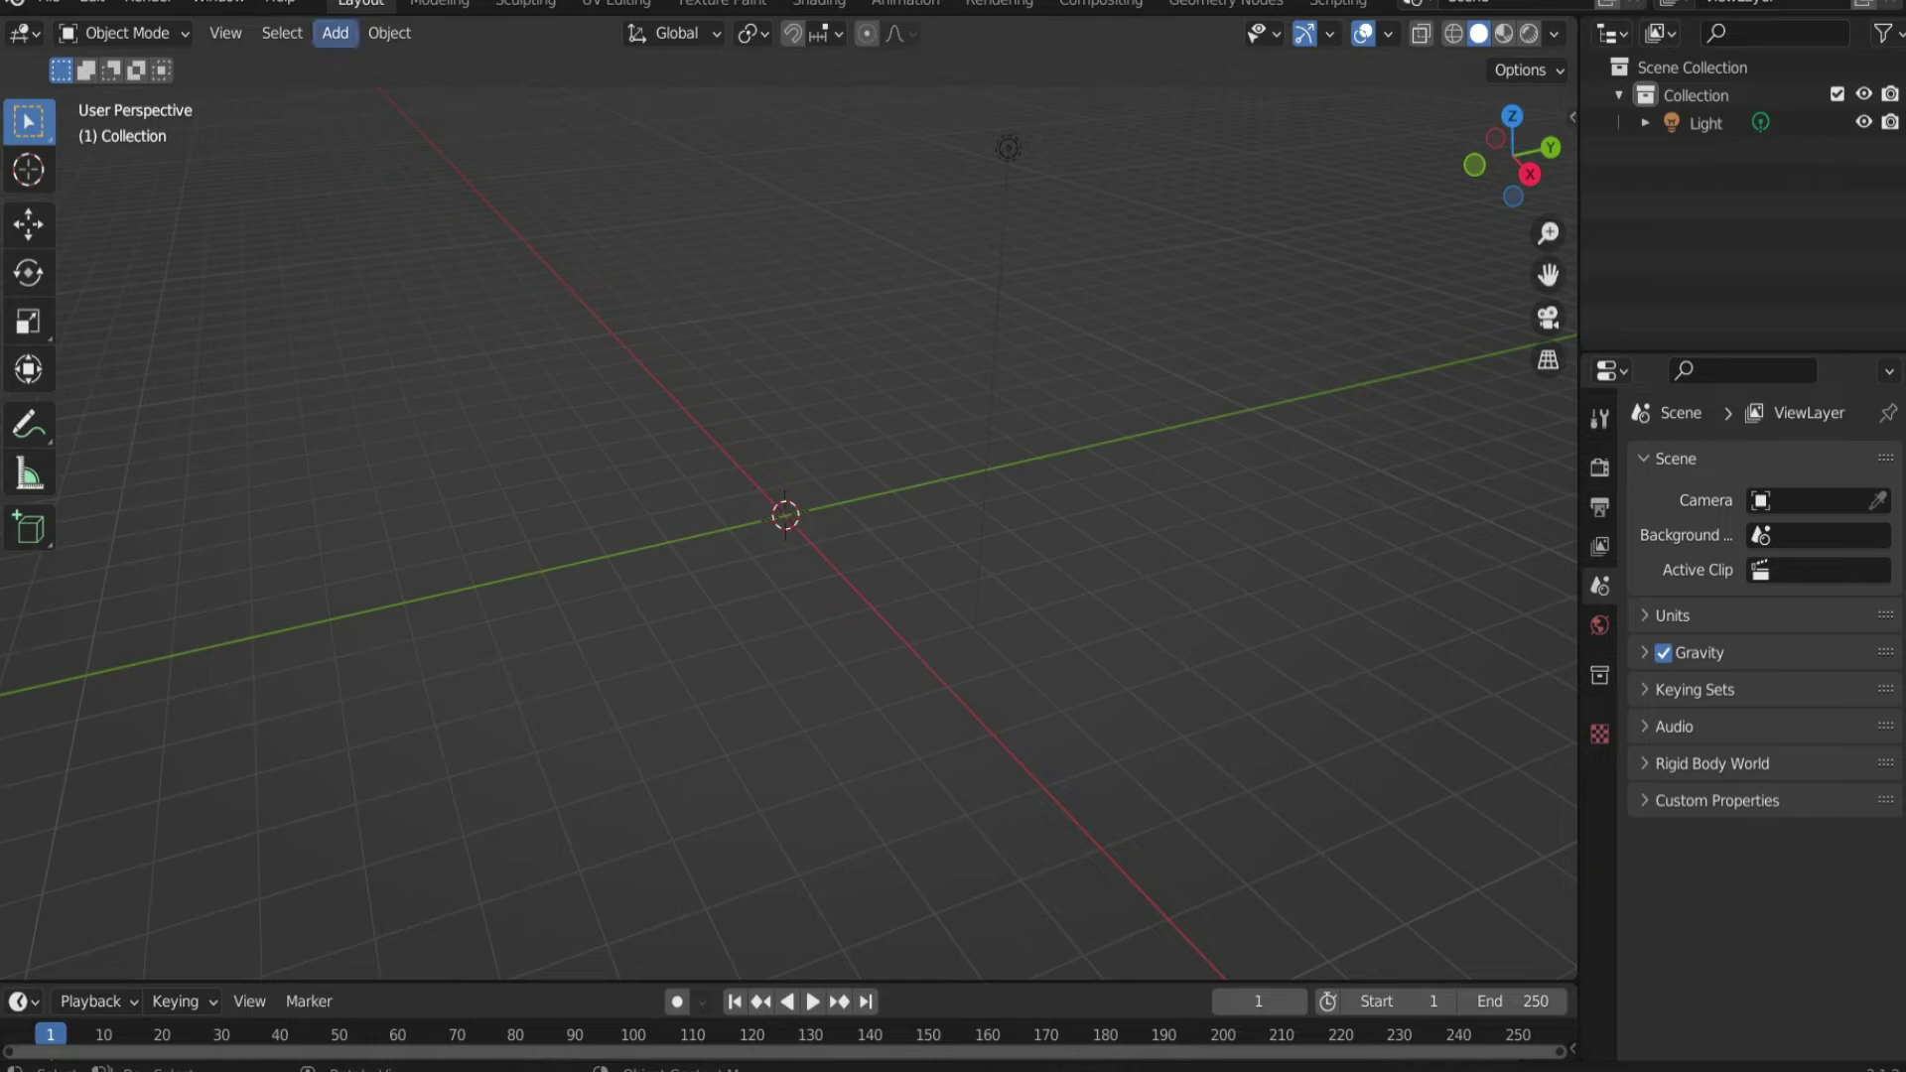
# Step: Add a grid mesh at the scene's origin
pyautogui.click(335, 32)
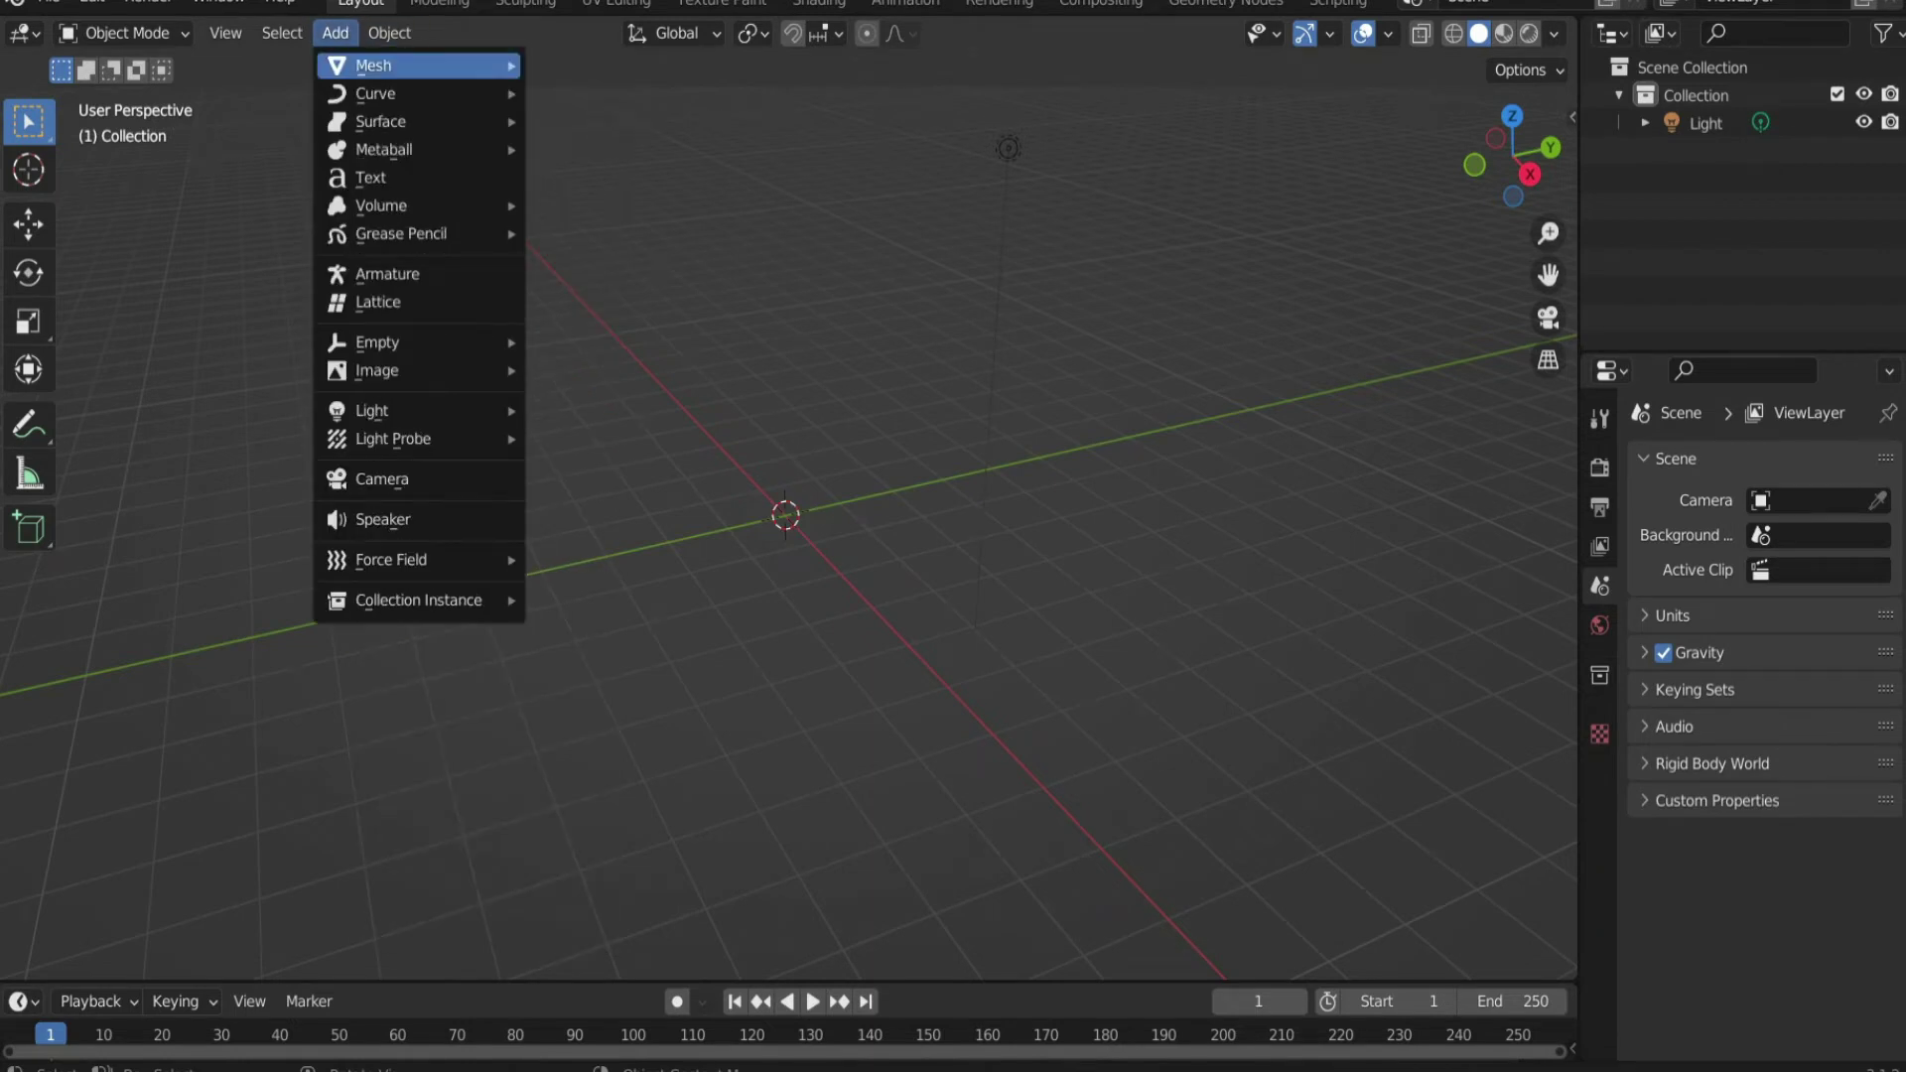
pyautogui.moveTo(417, 66)
pyautogui.click(580, 299)
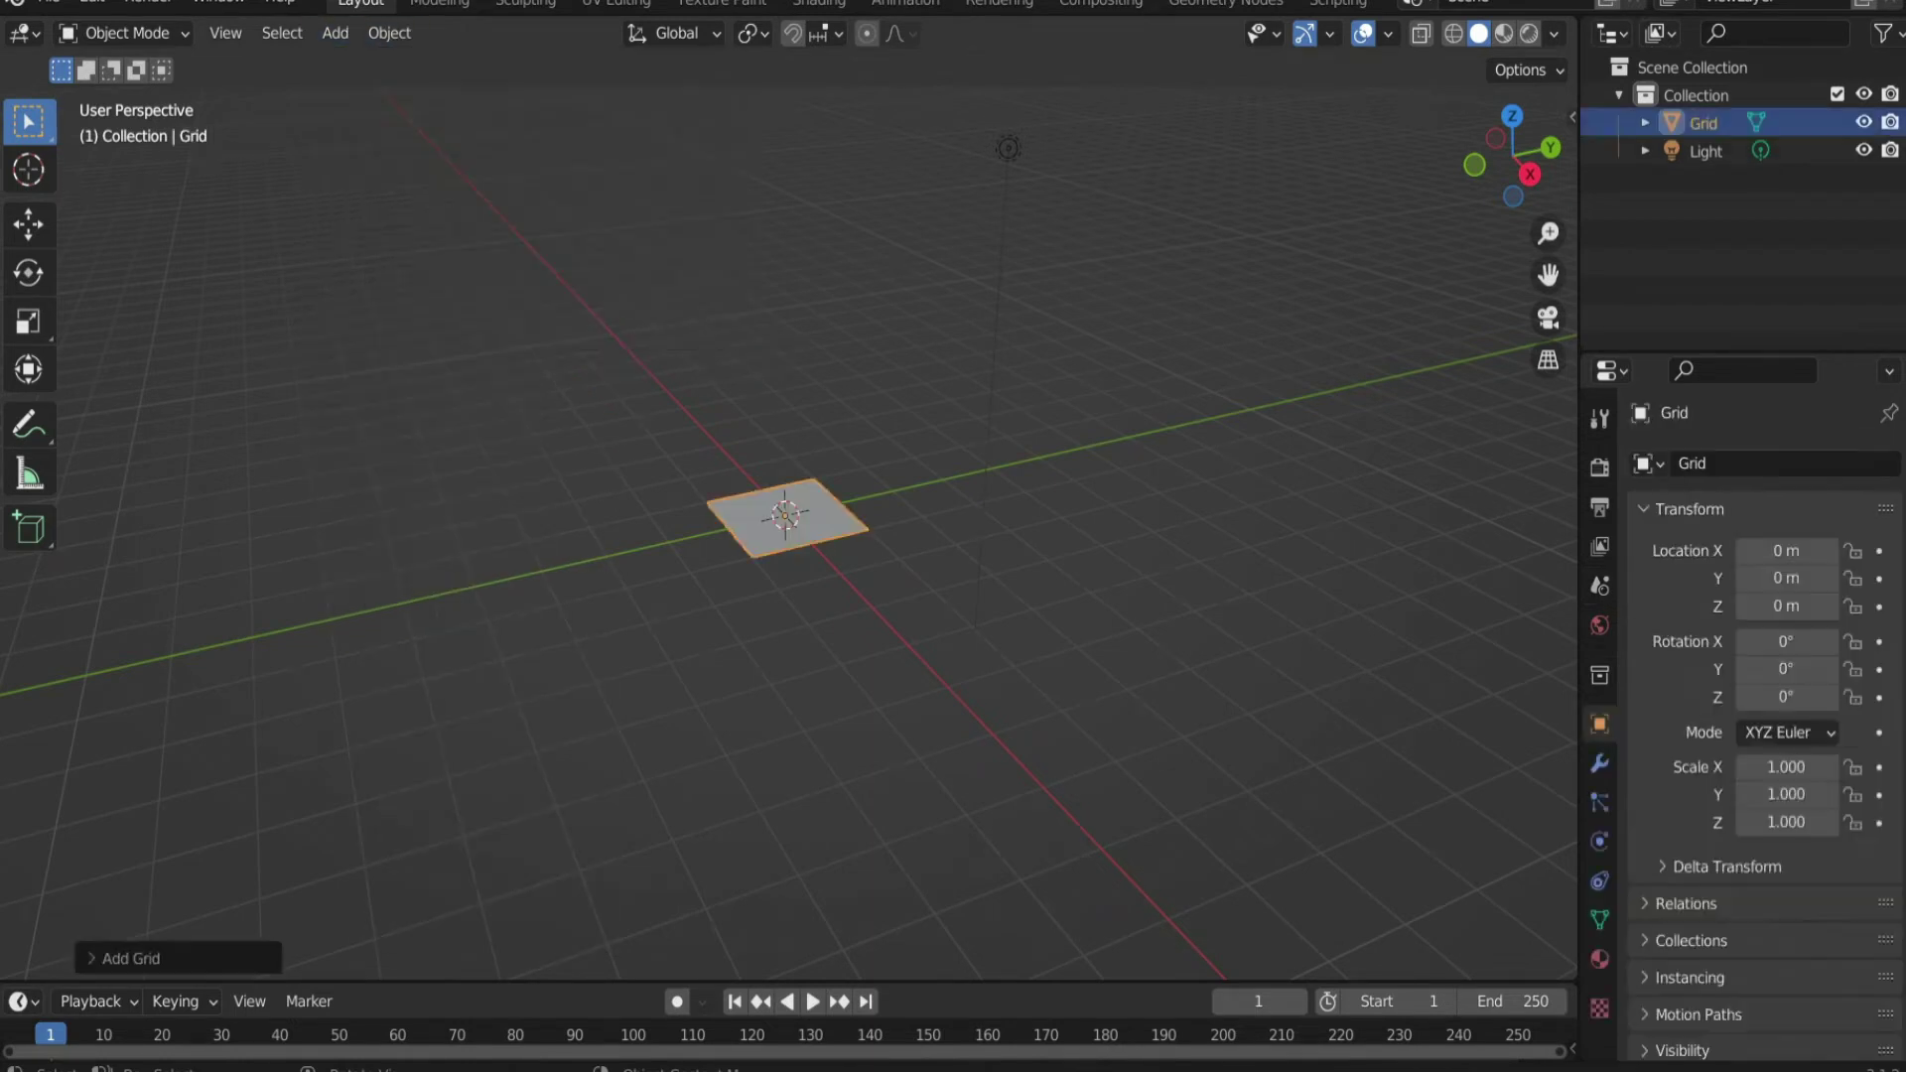
# Step: Add a camera to the scene, aligned with a near-top view of the grid
pyautogui.moveTo(1512, 156); pyautogui.dragTo(1547, 190)
pyautogui.scroll(2, 784, 514)
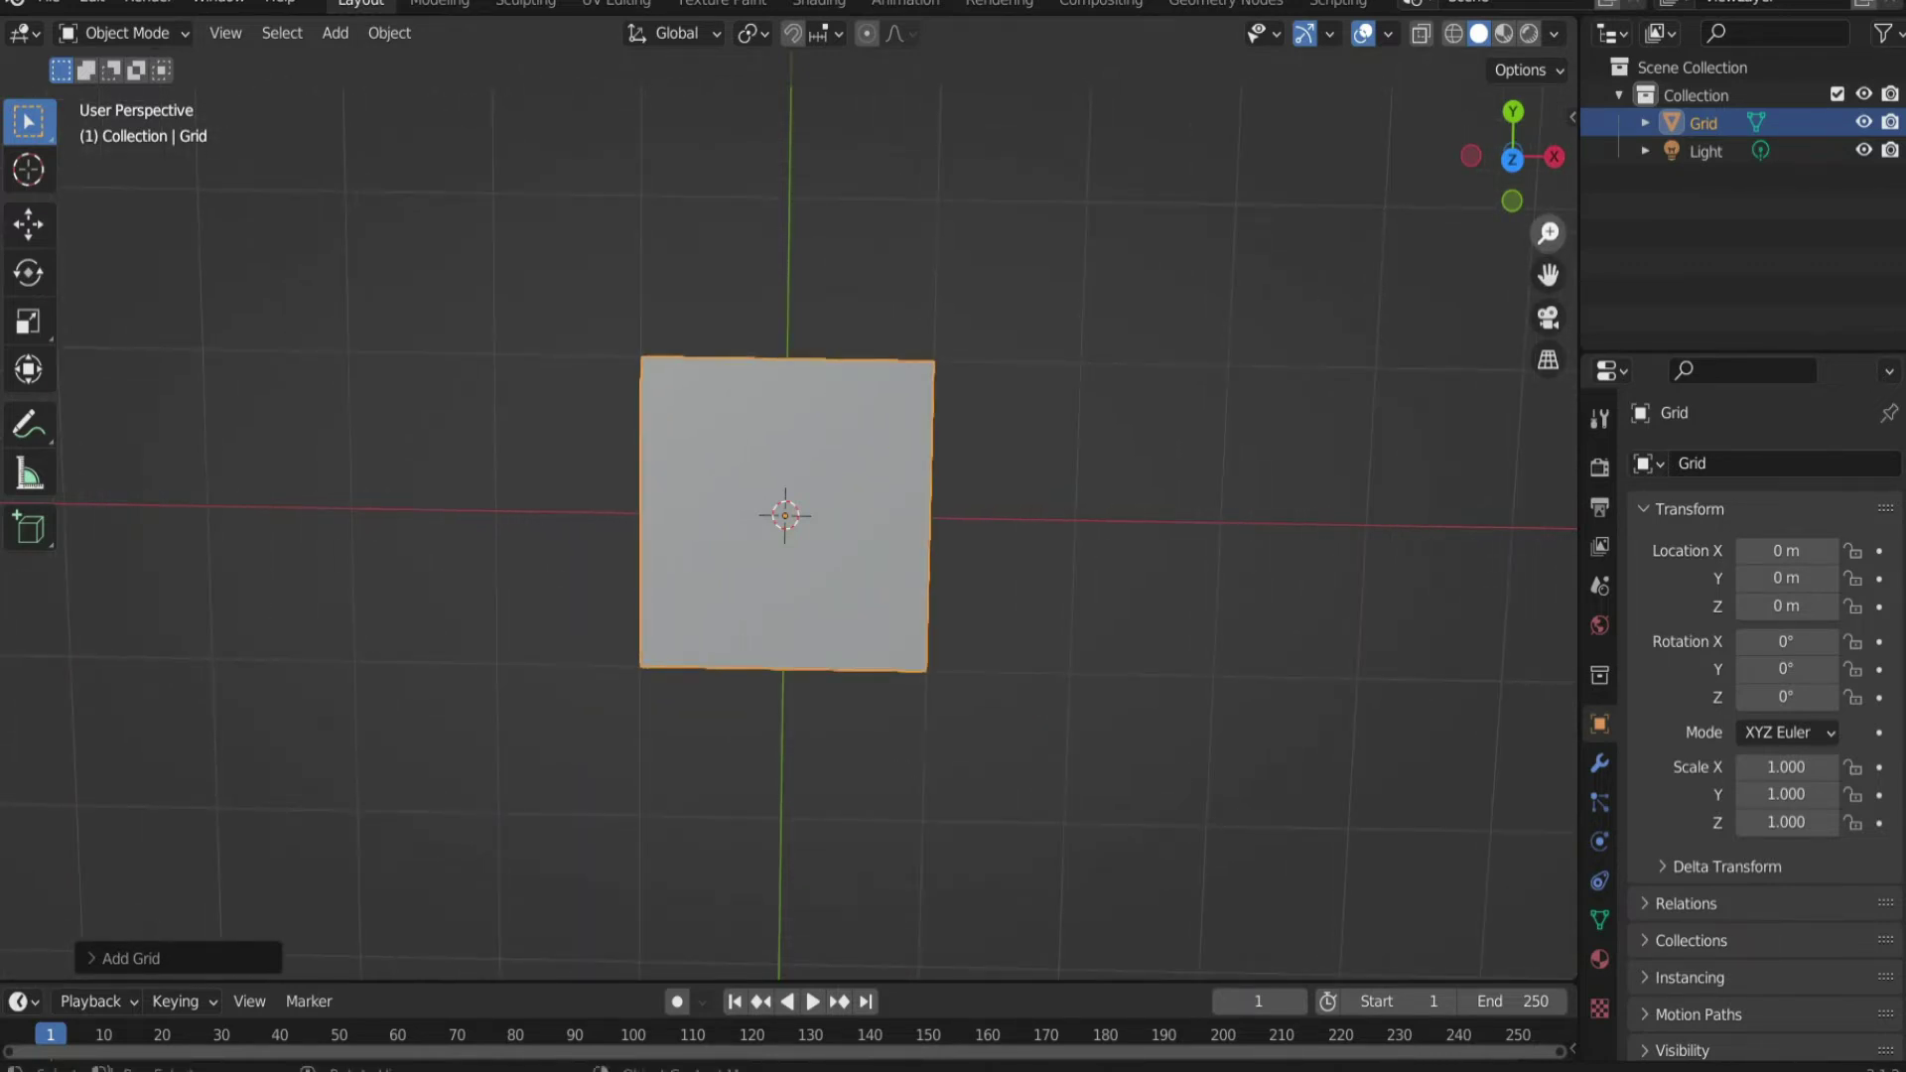
pyautogui.click(335, 32)
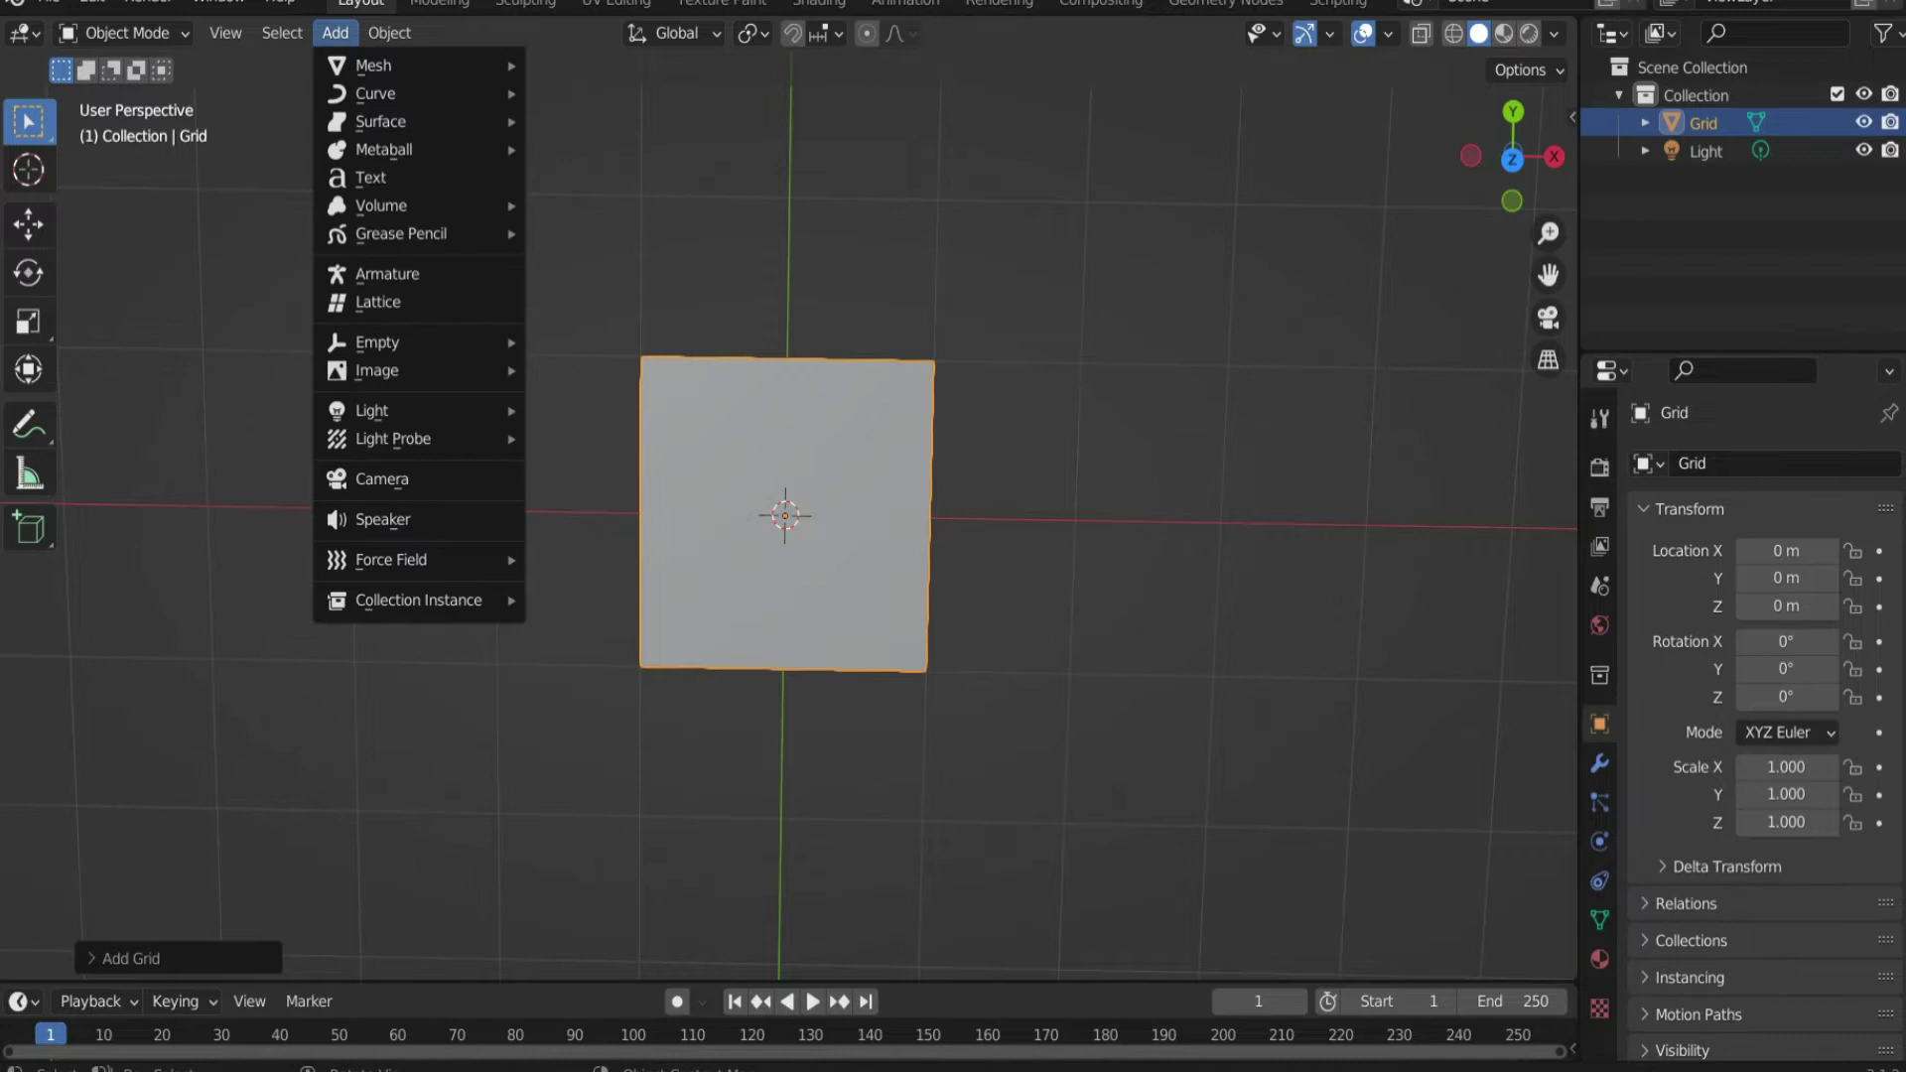
pyautogui.click(383, 479)
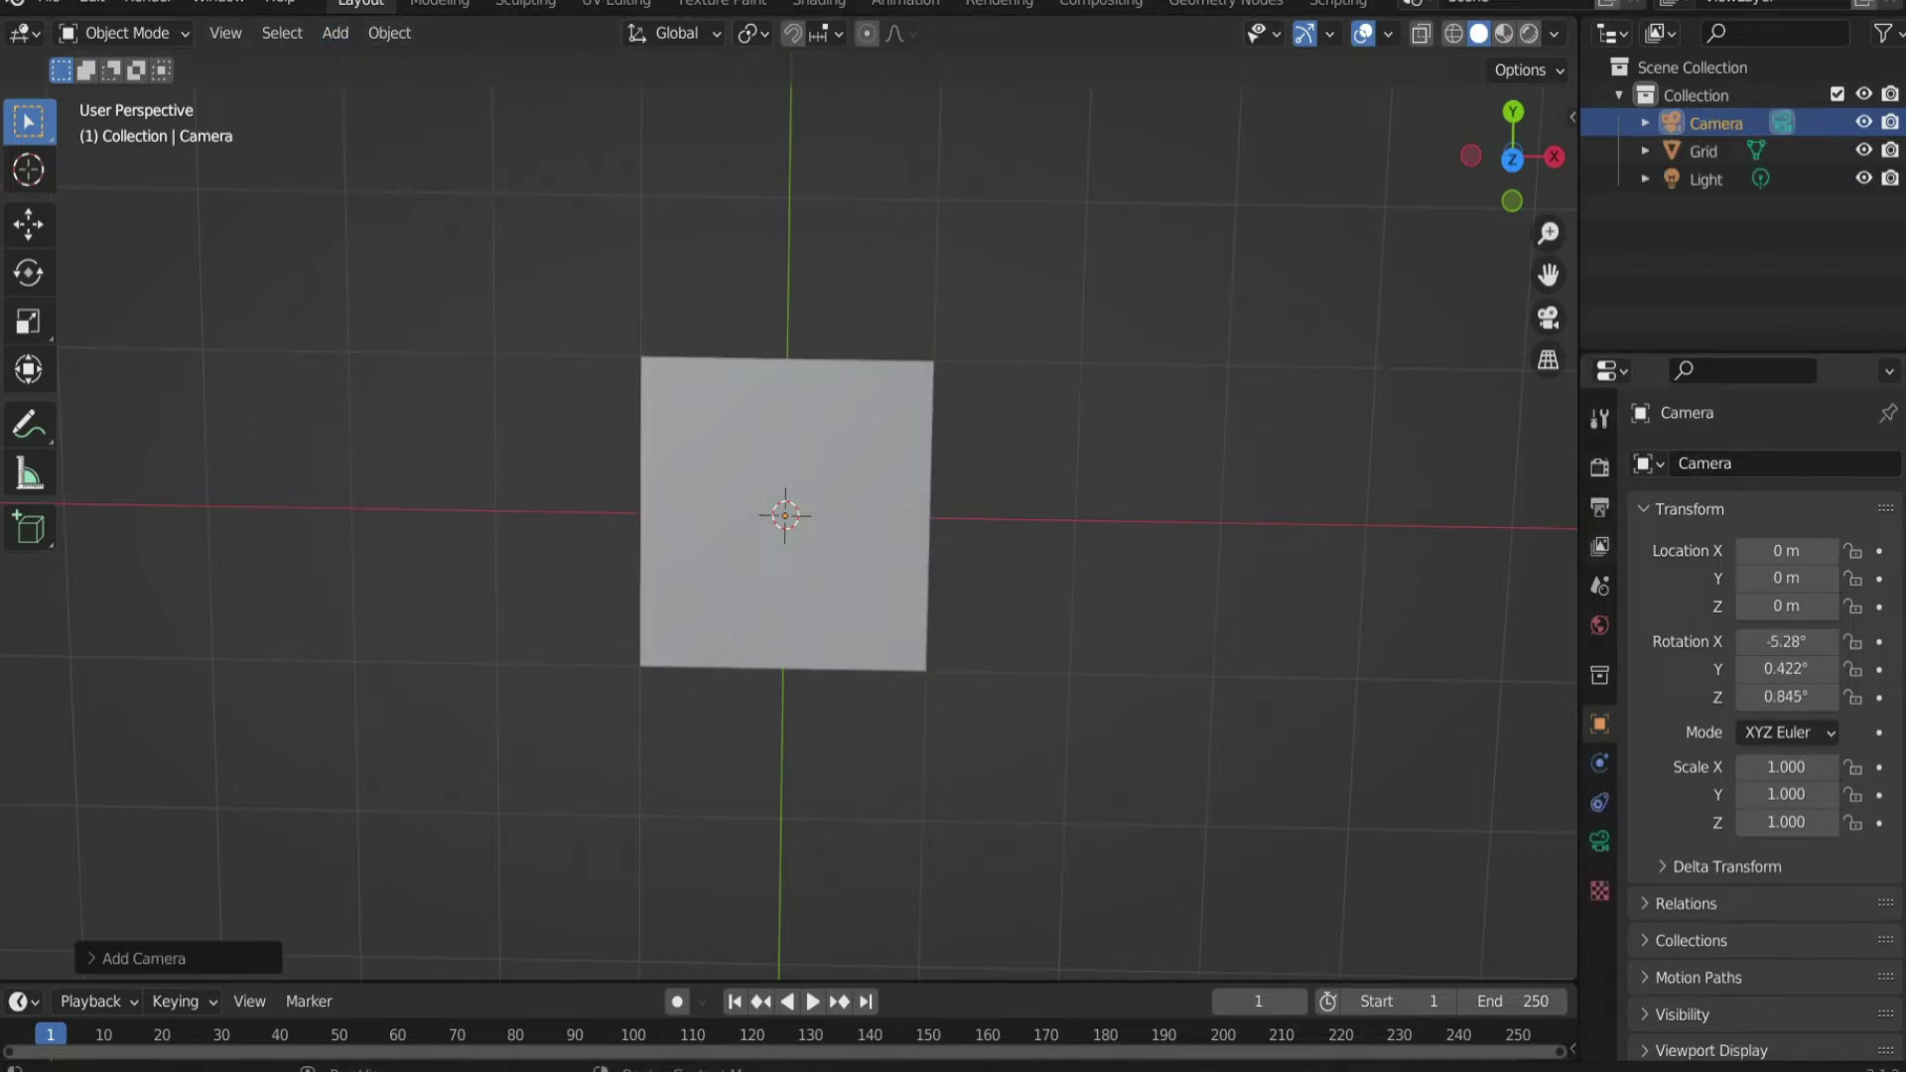
# Step: Set the render output resolution to 1080 px in X and 1350 px in Y
pyautogui.click(1599, 507)
pyautogui.click(1817, 500)
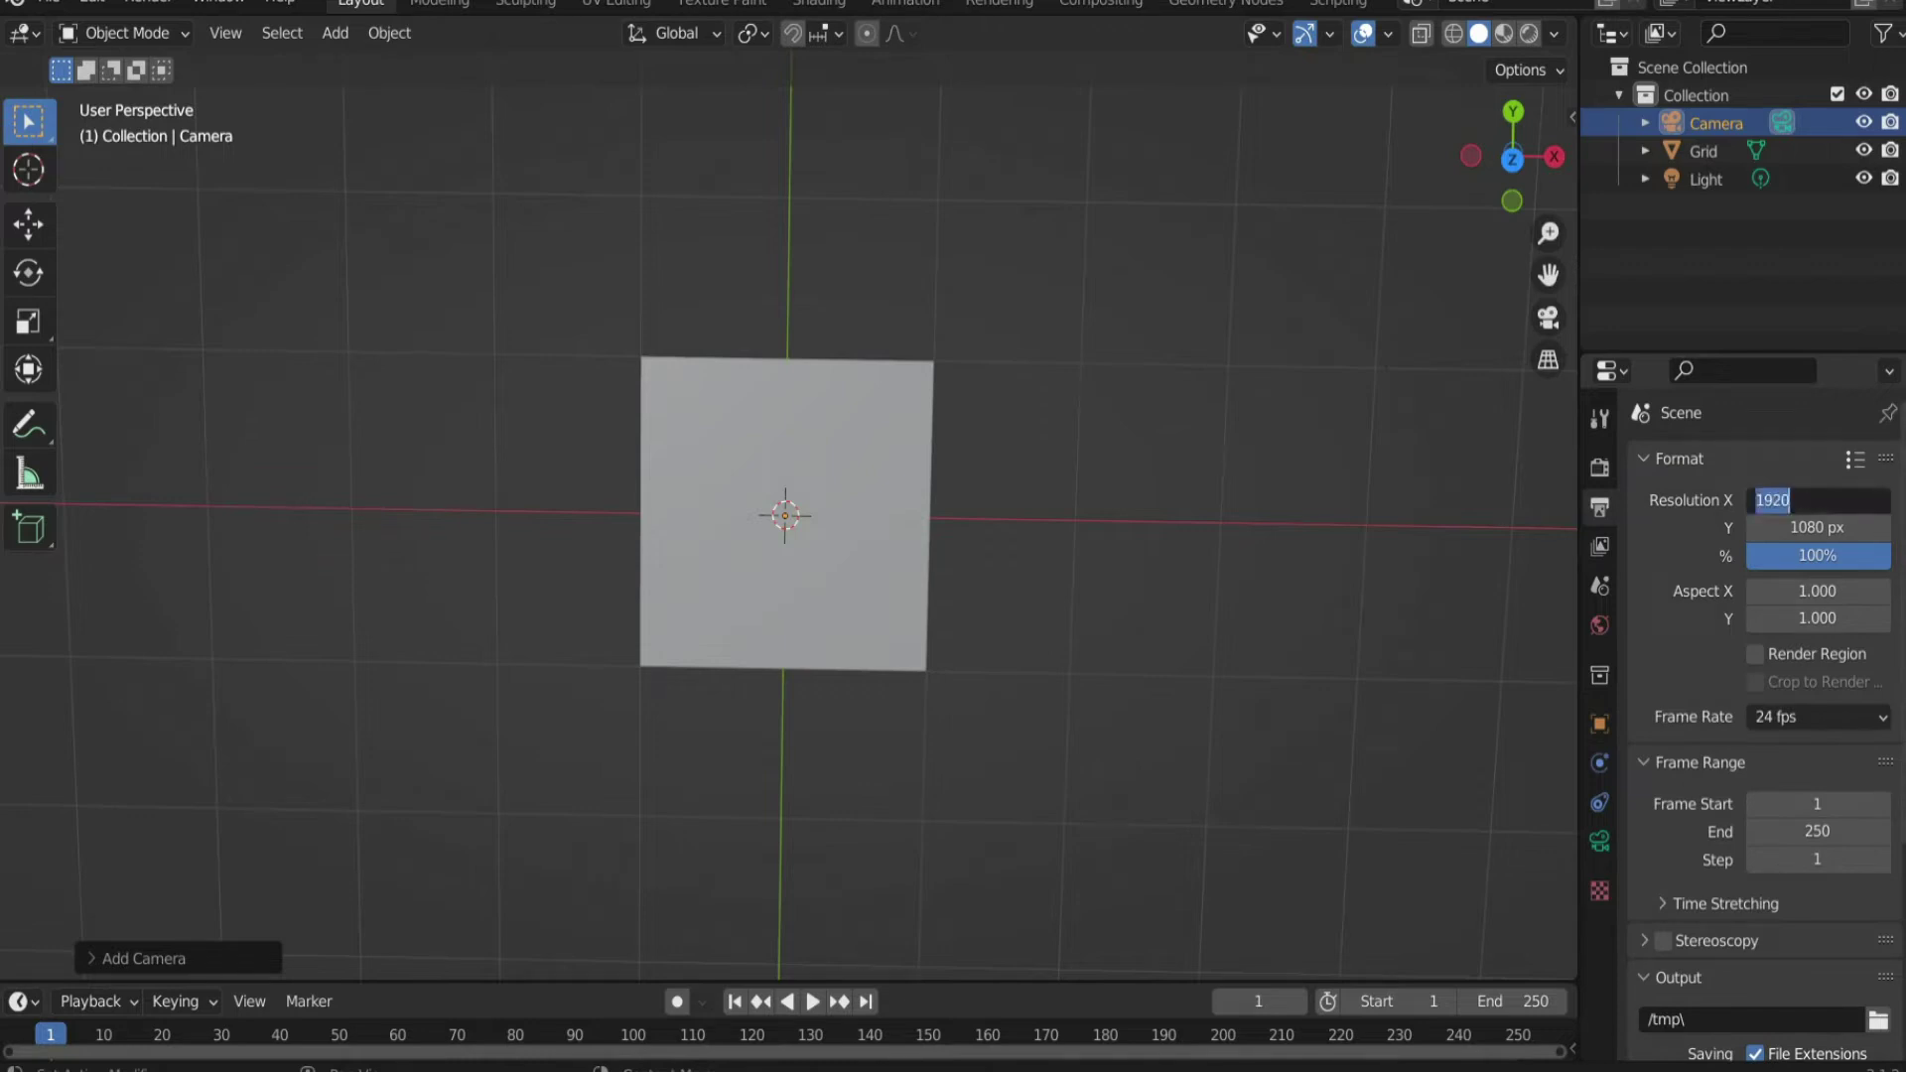
pyautogui.write('1080')
pyautogui.press('Return')
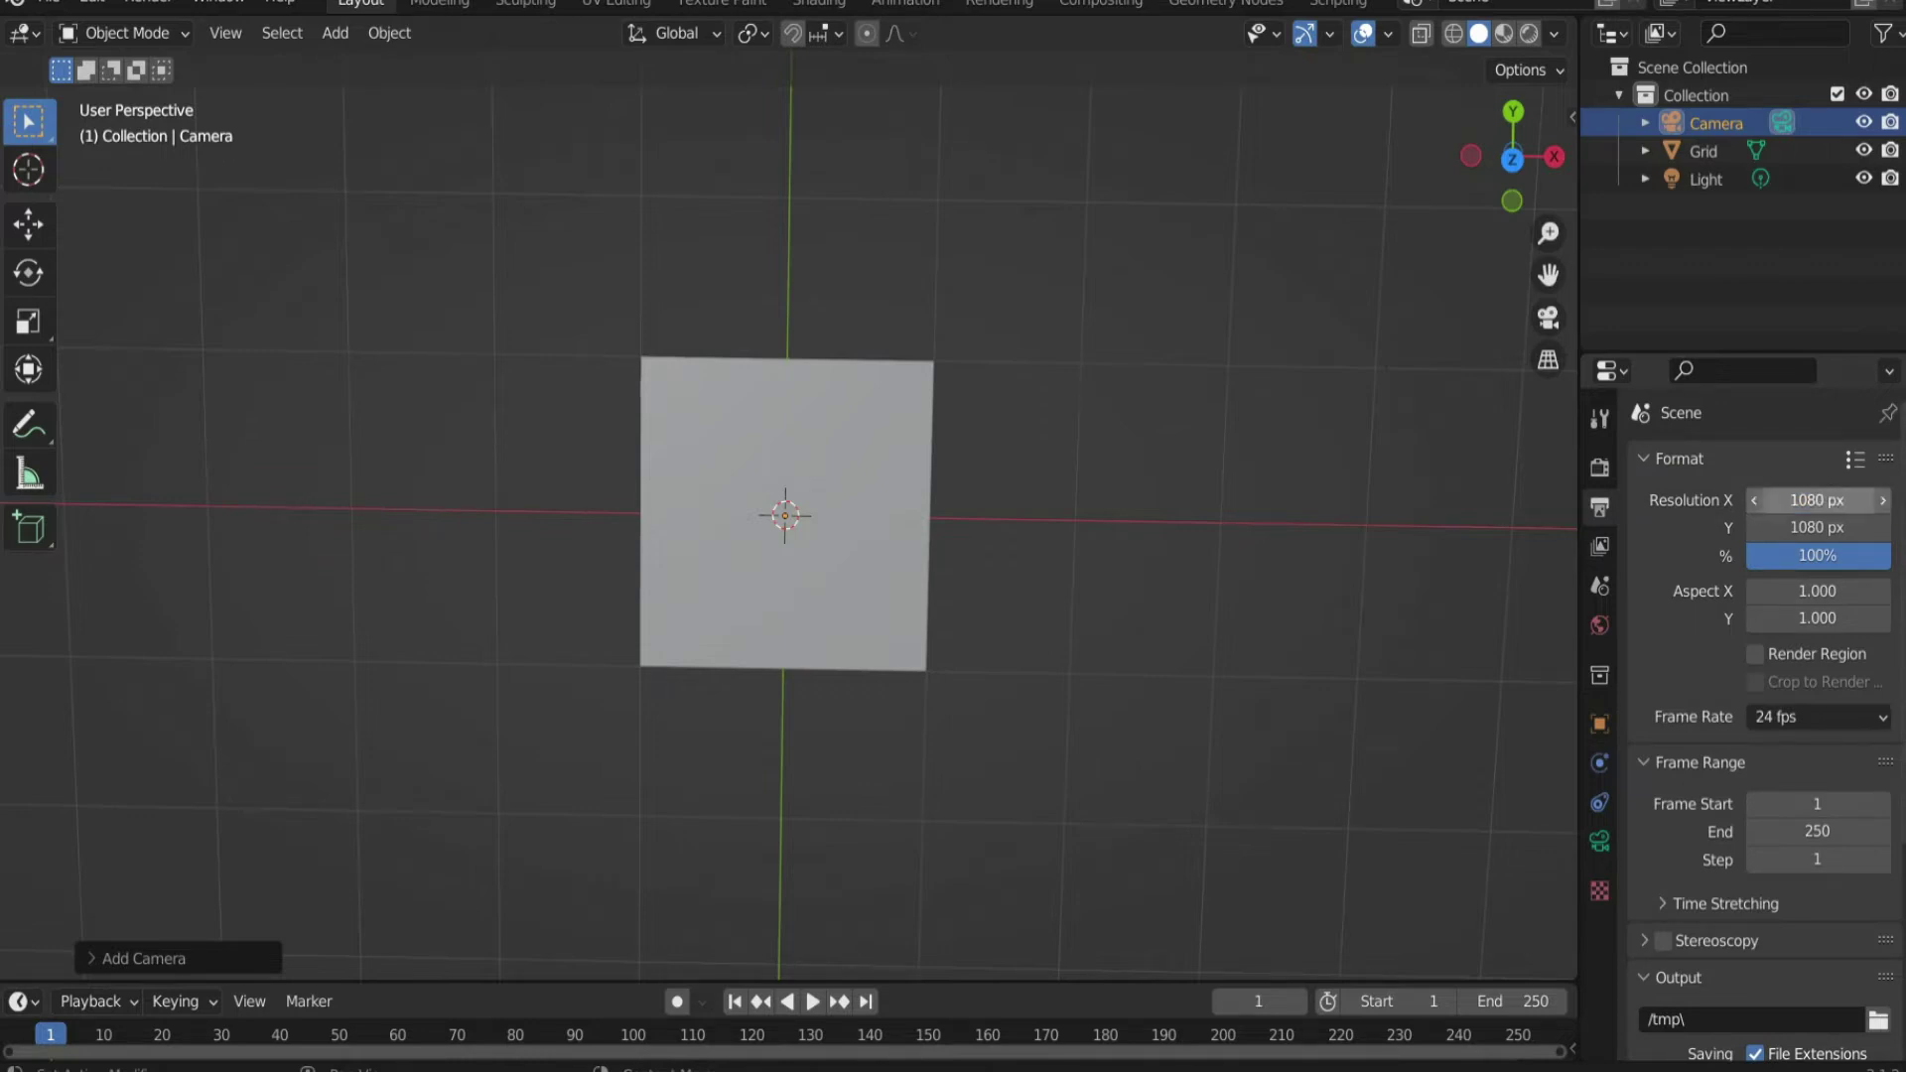
pyautogui.click(1817, 527)
pyautogui.write('13')
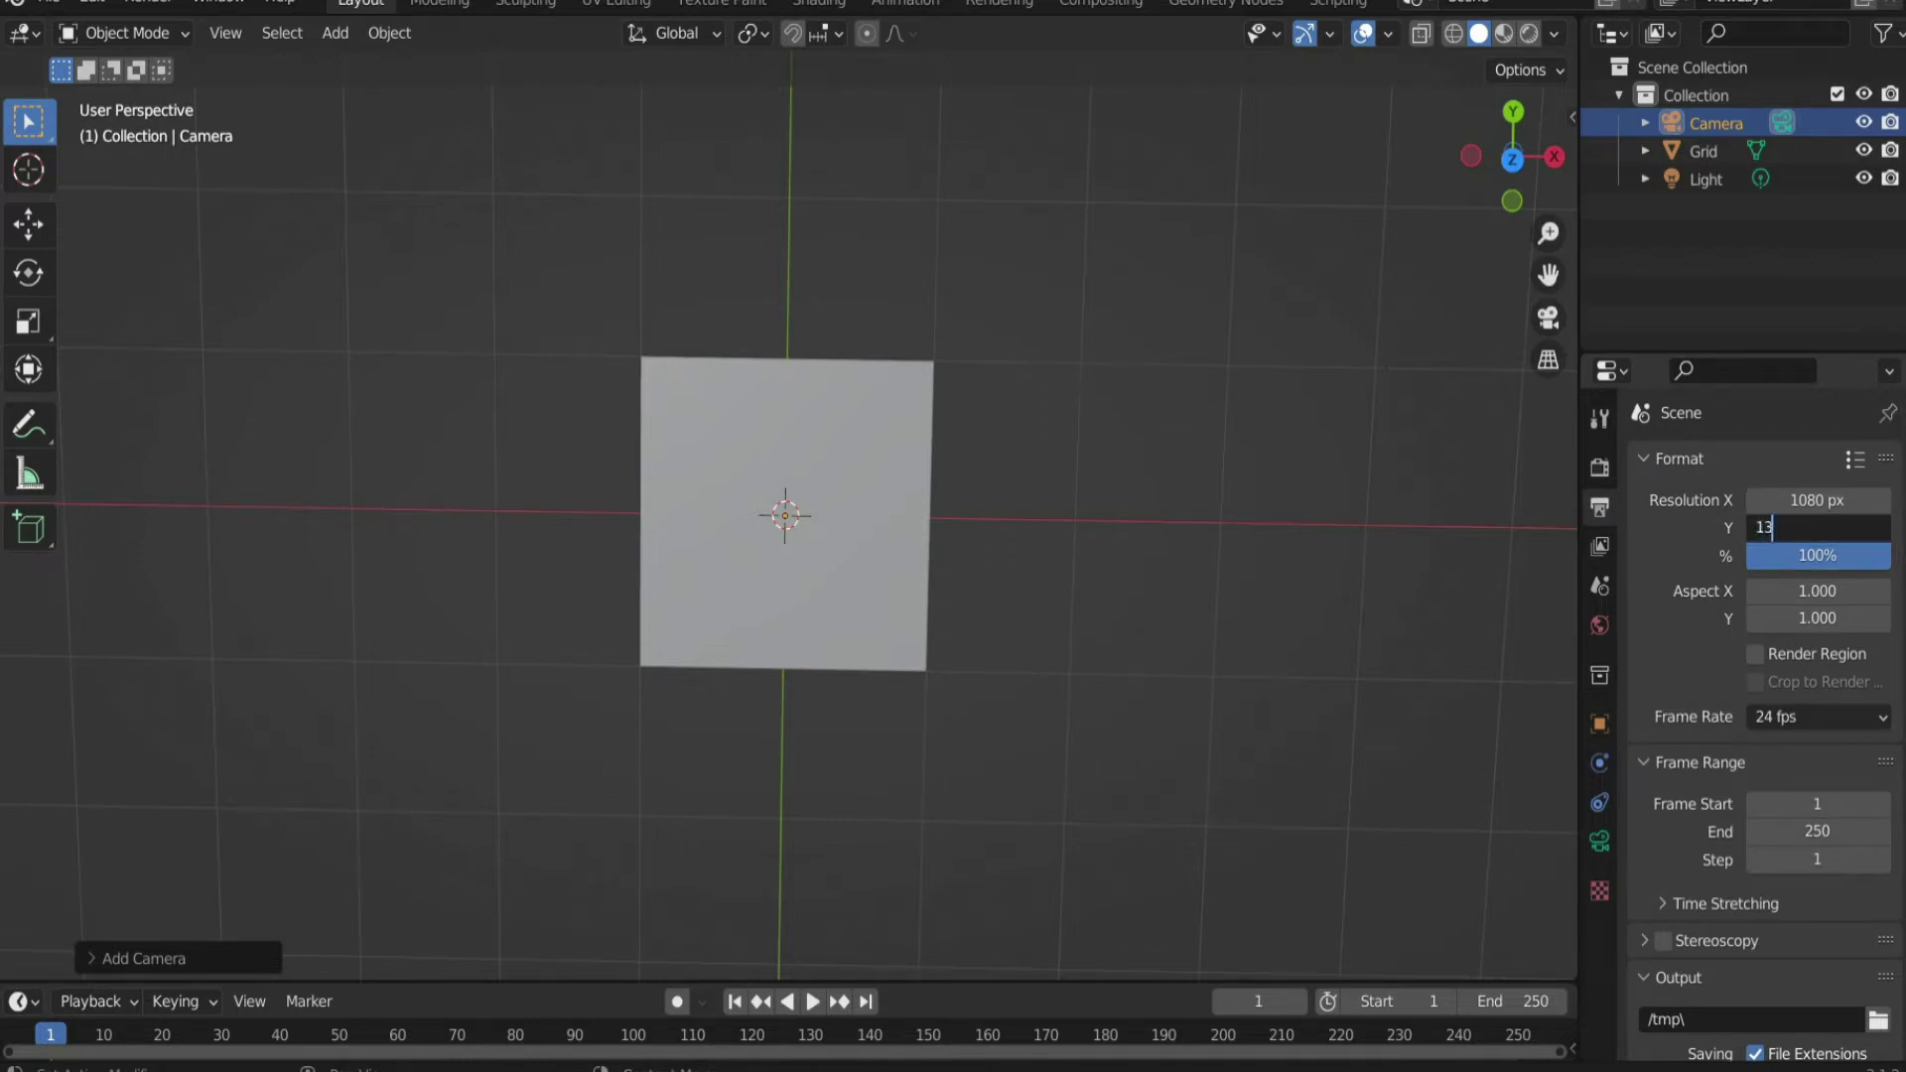
pyautogui.write('50')
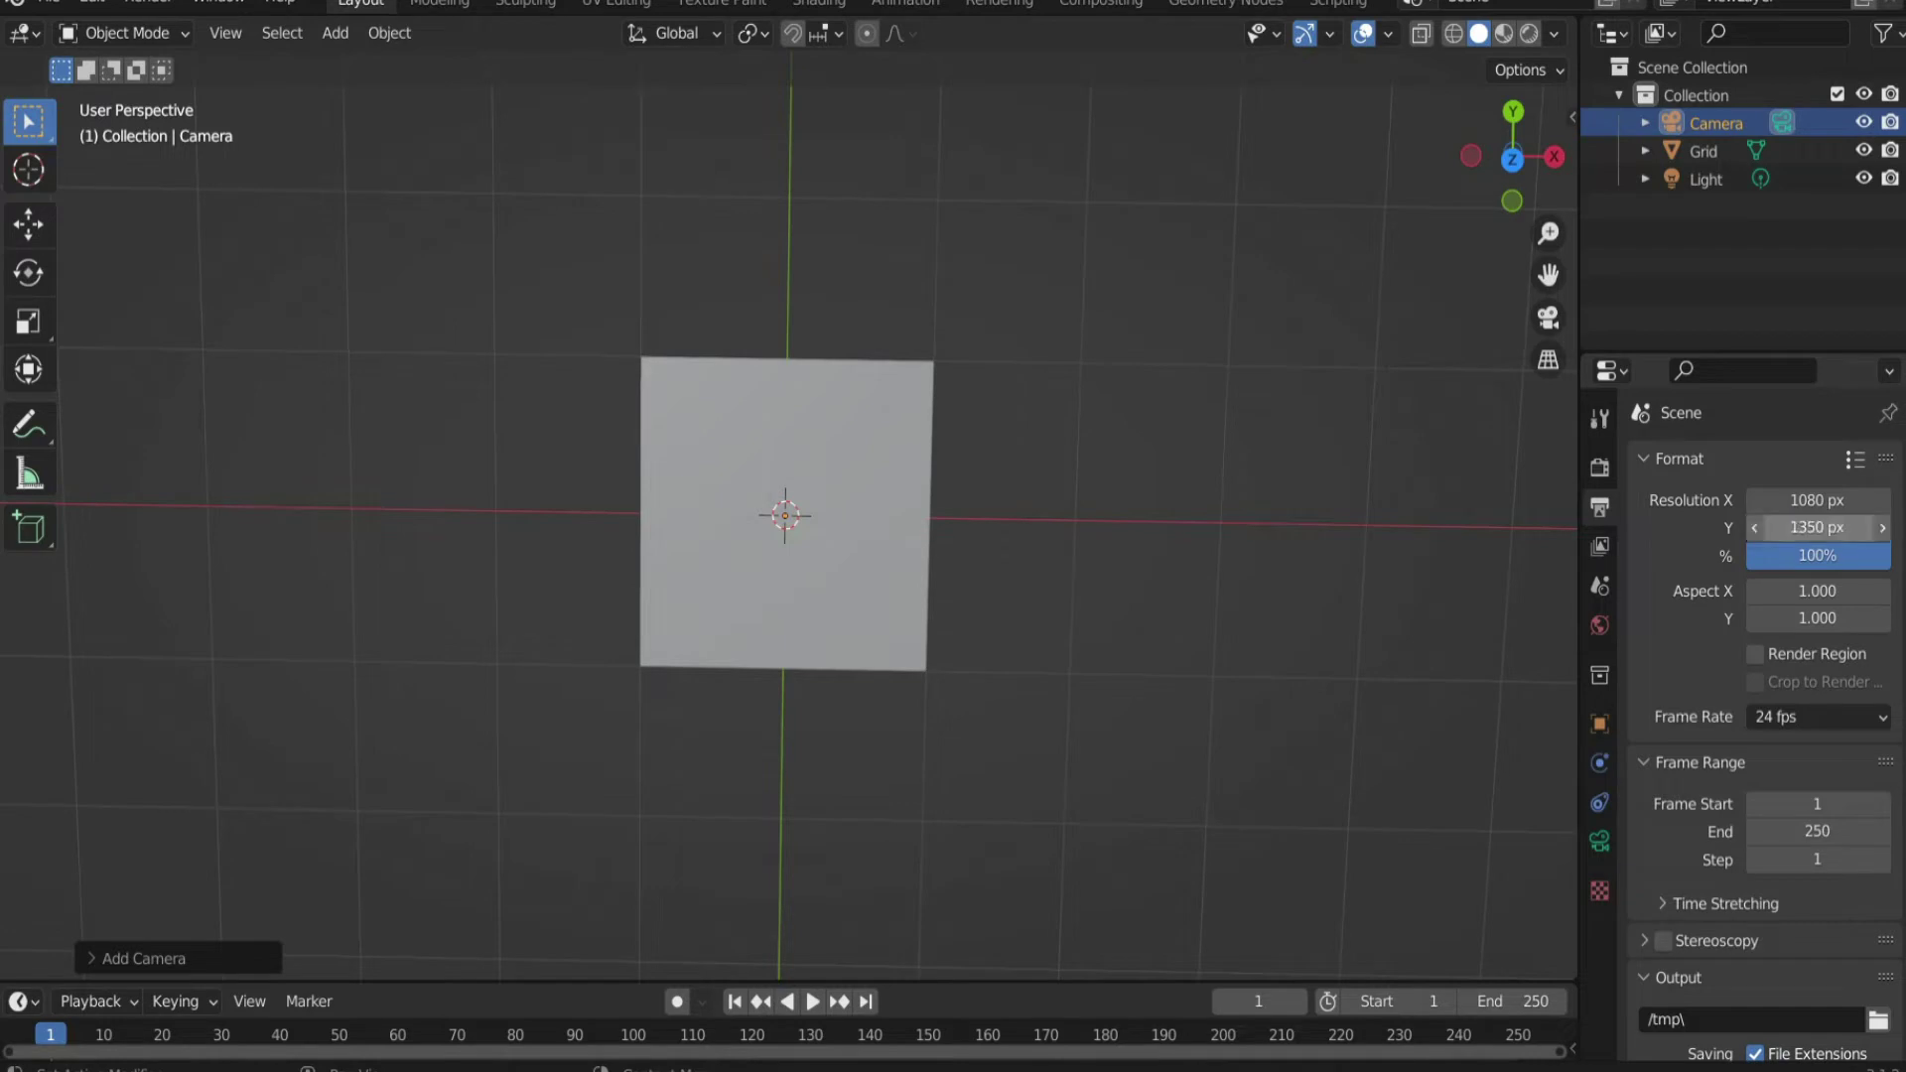
pyautogui.press('Return')
# Step: Enable Render Region and set the end of the frame range to 144
pyautogui.click(1754, 654)
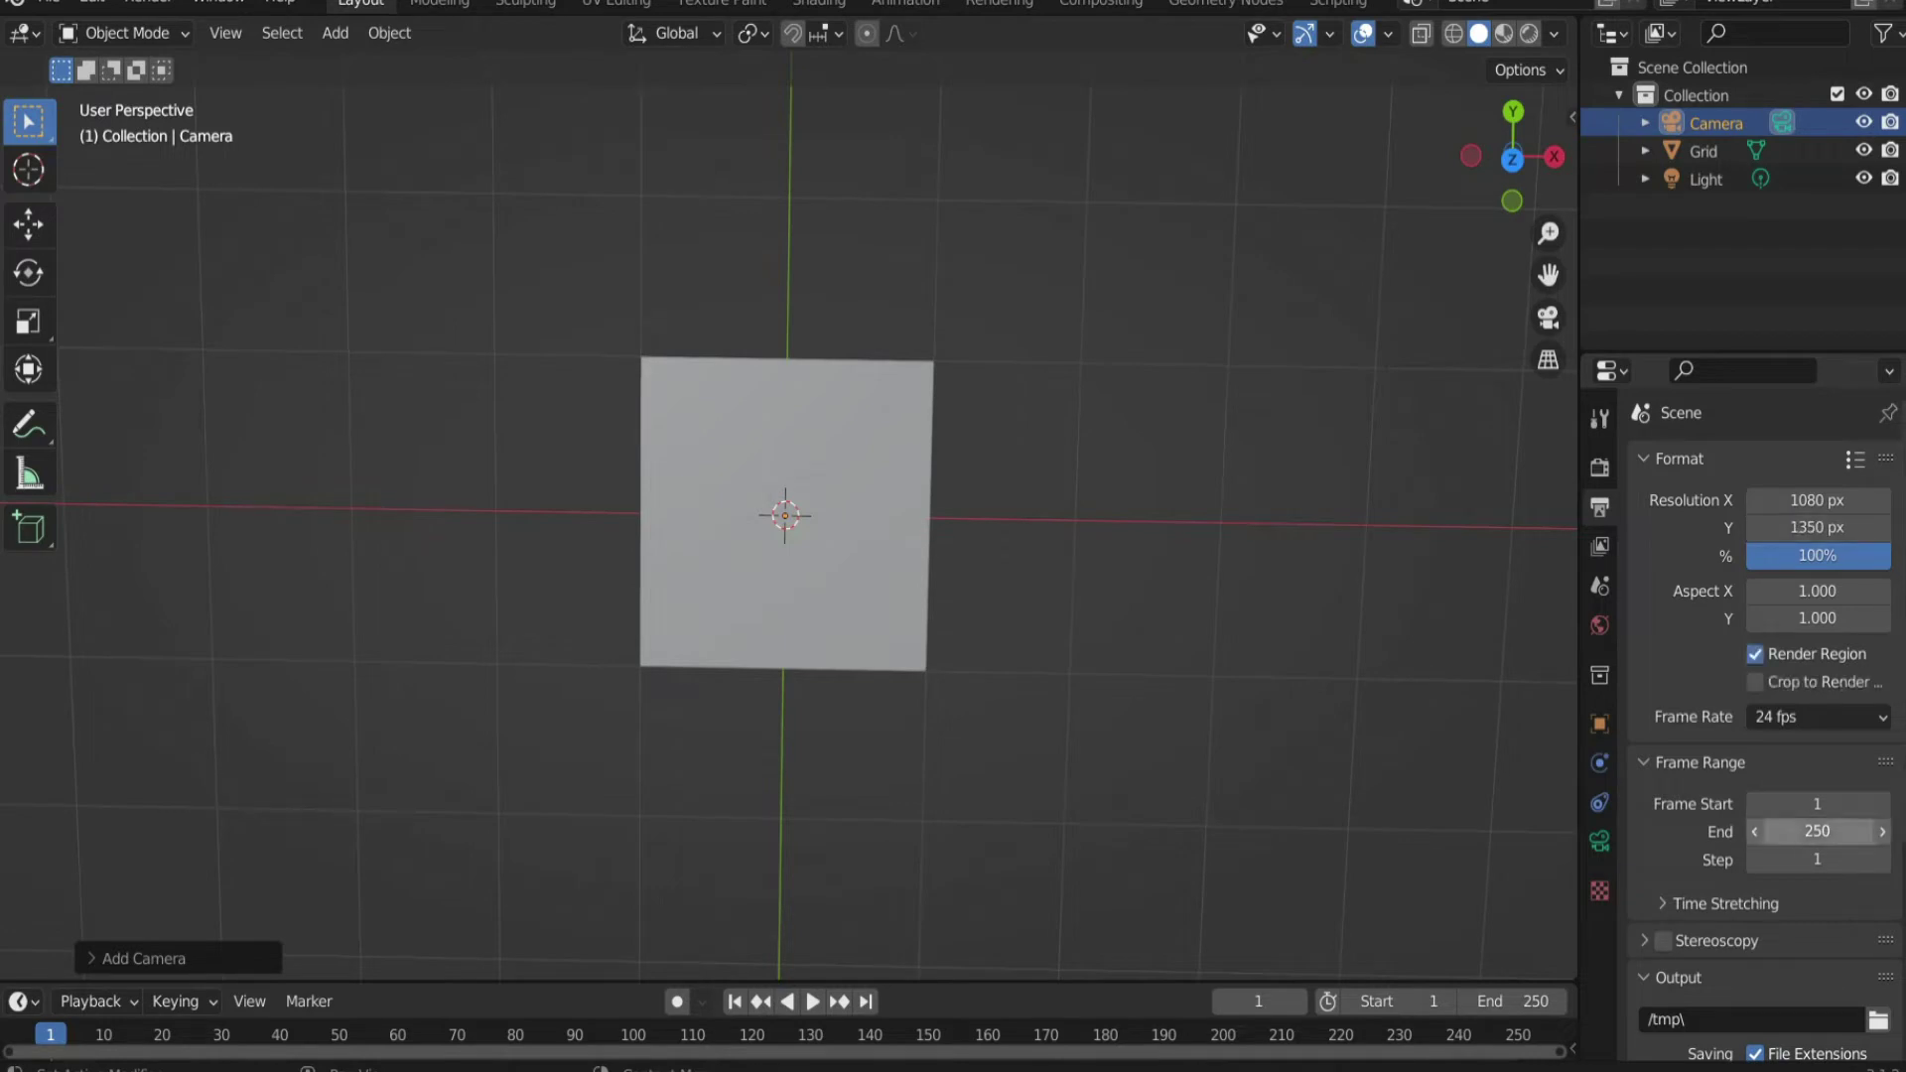
pyautogui.click(1816, 831)
pyautogui.write('144')
pyautogui.press('Return')
# Step: Set the render output's file format to AVI JPEG
pyautogui.scroll(-3, 1818, 831)
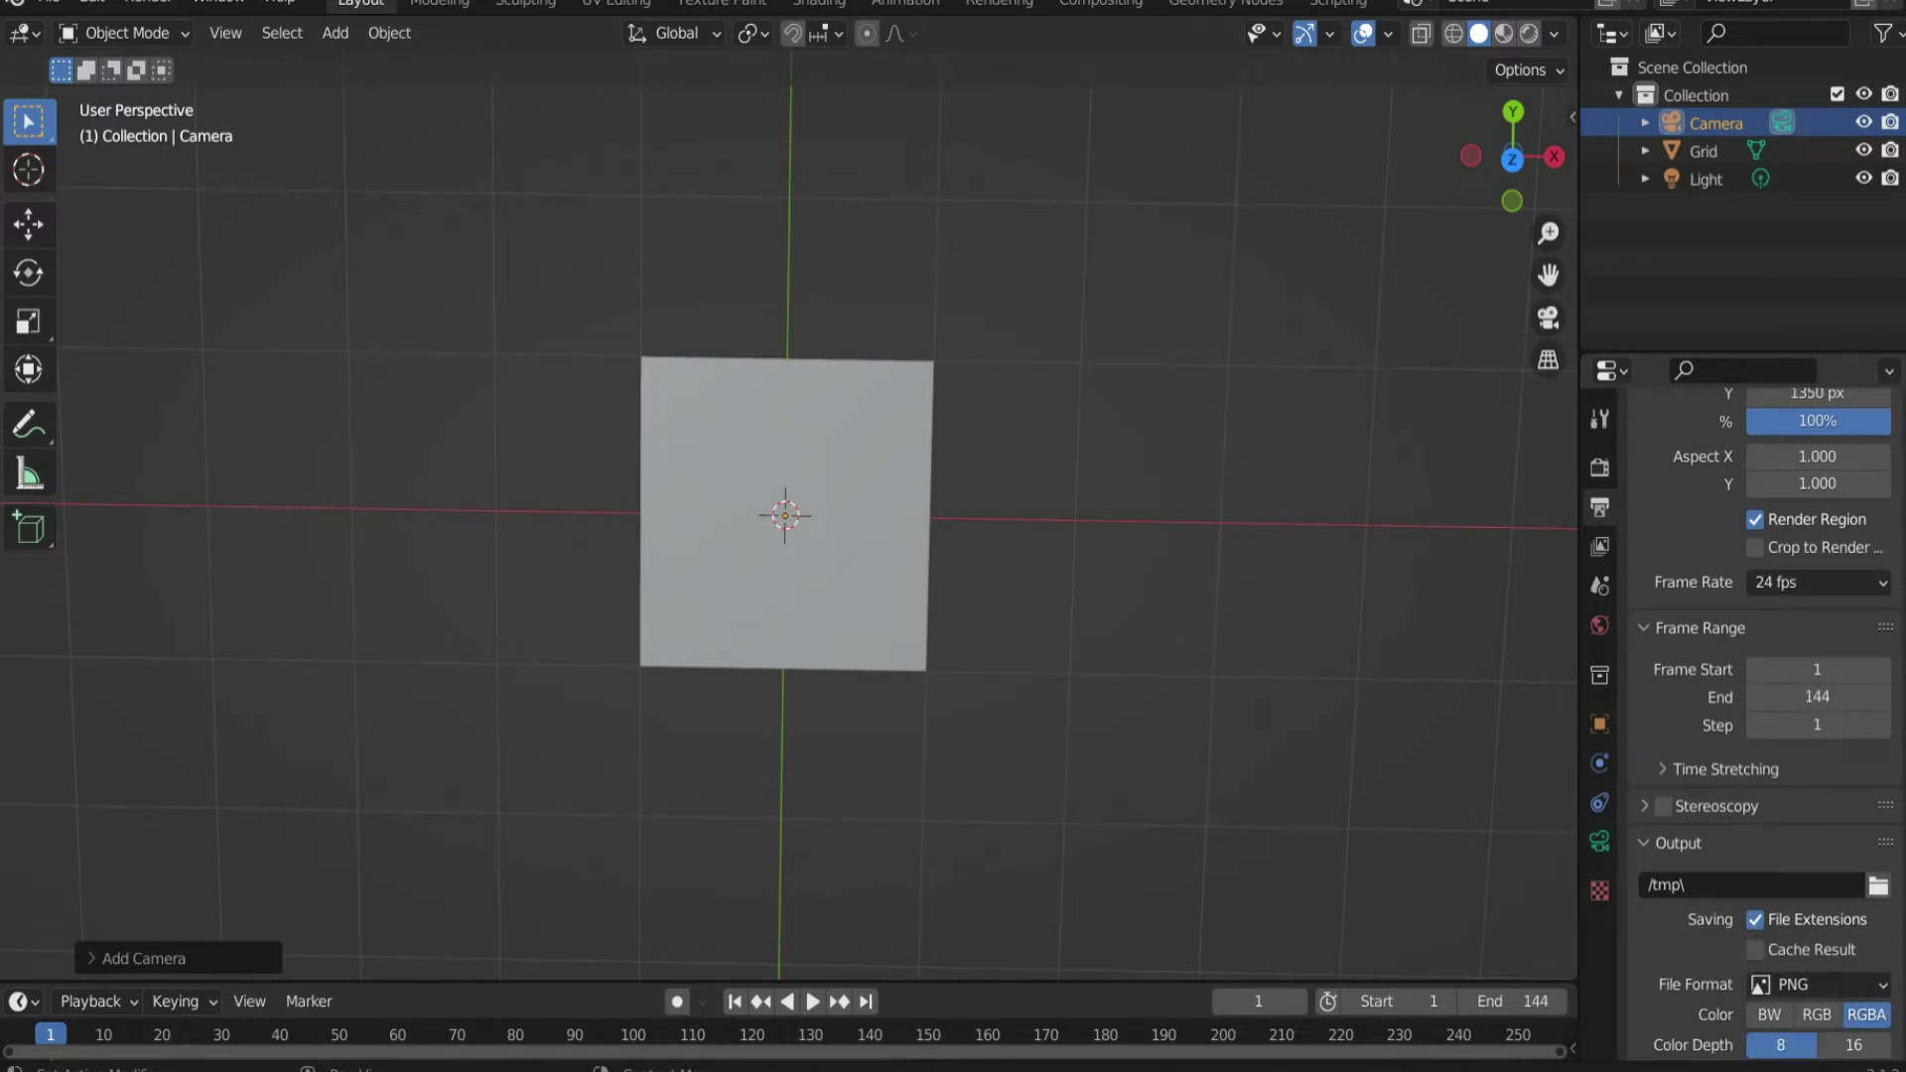
pyautogui.scroll(-2, 1817, 894)
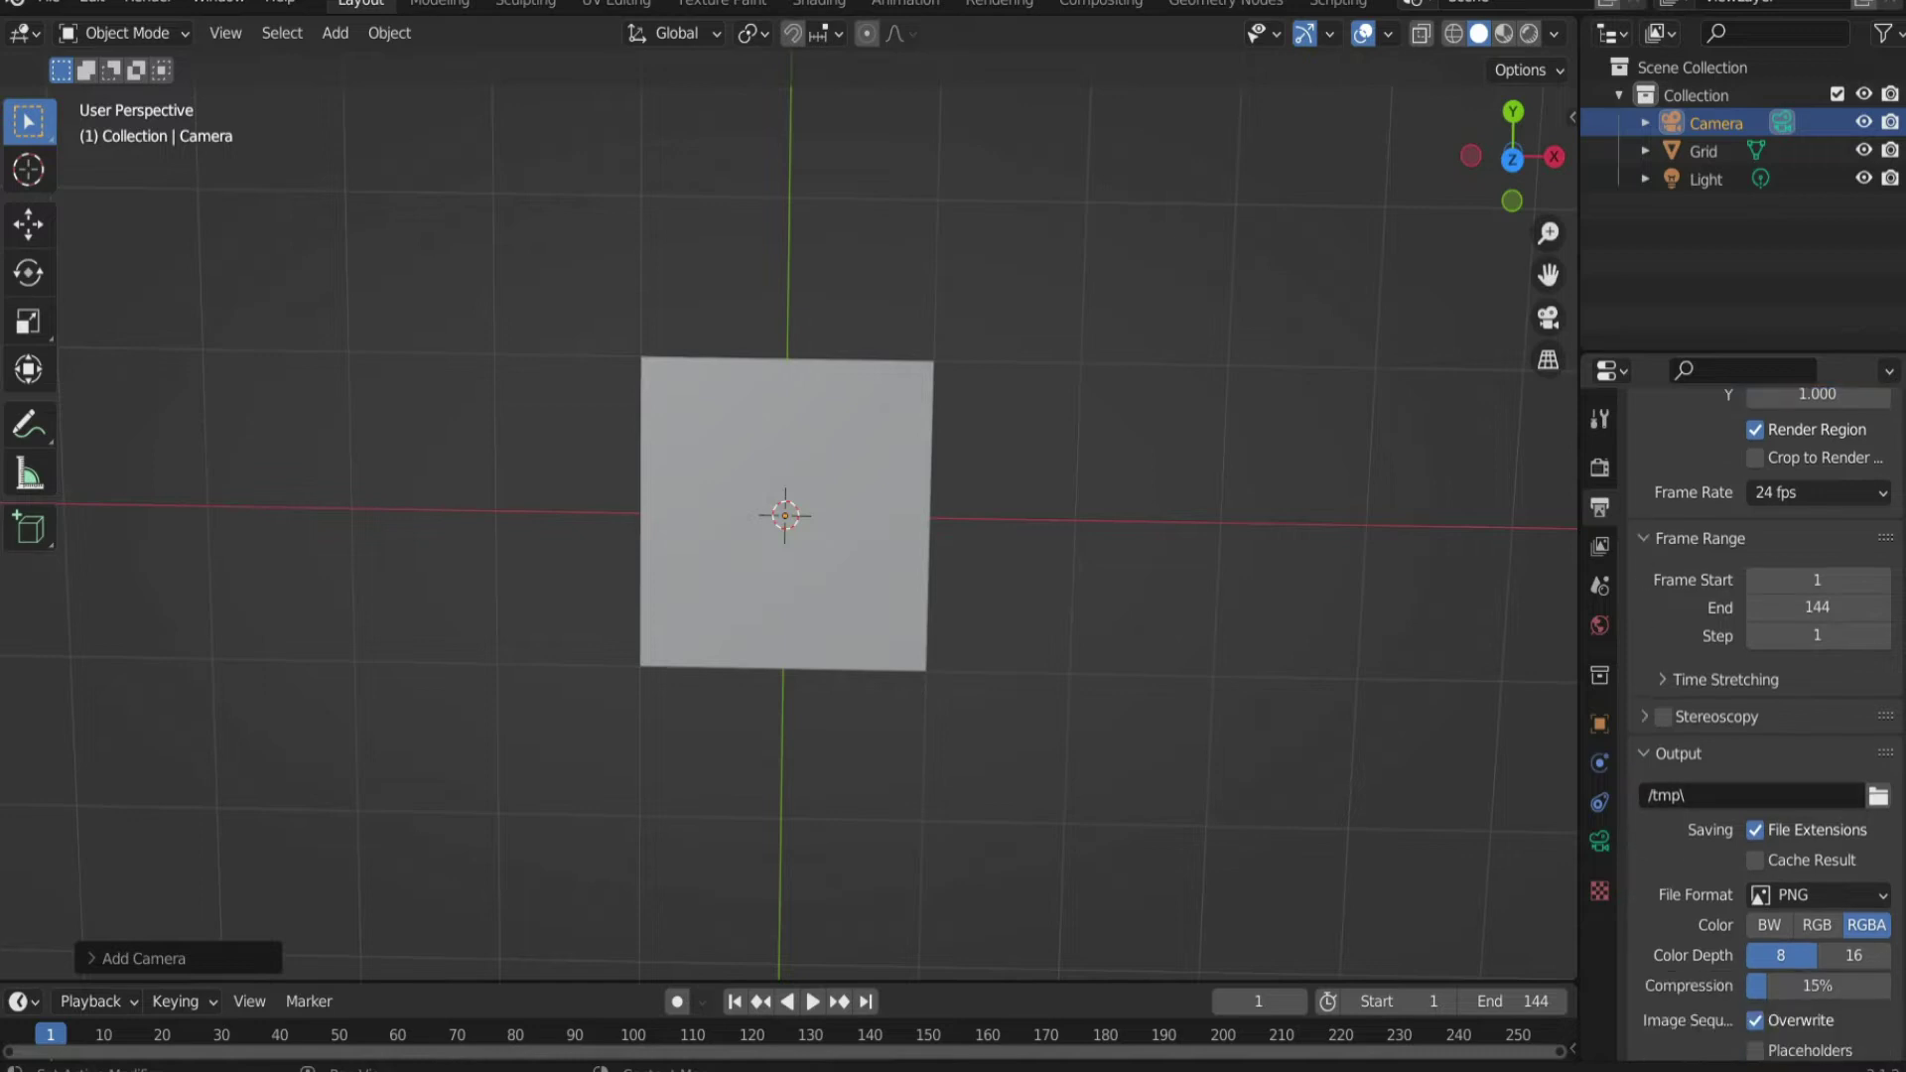
pyautogui.click(1818, 894)
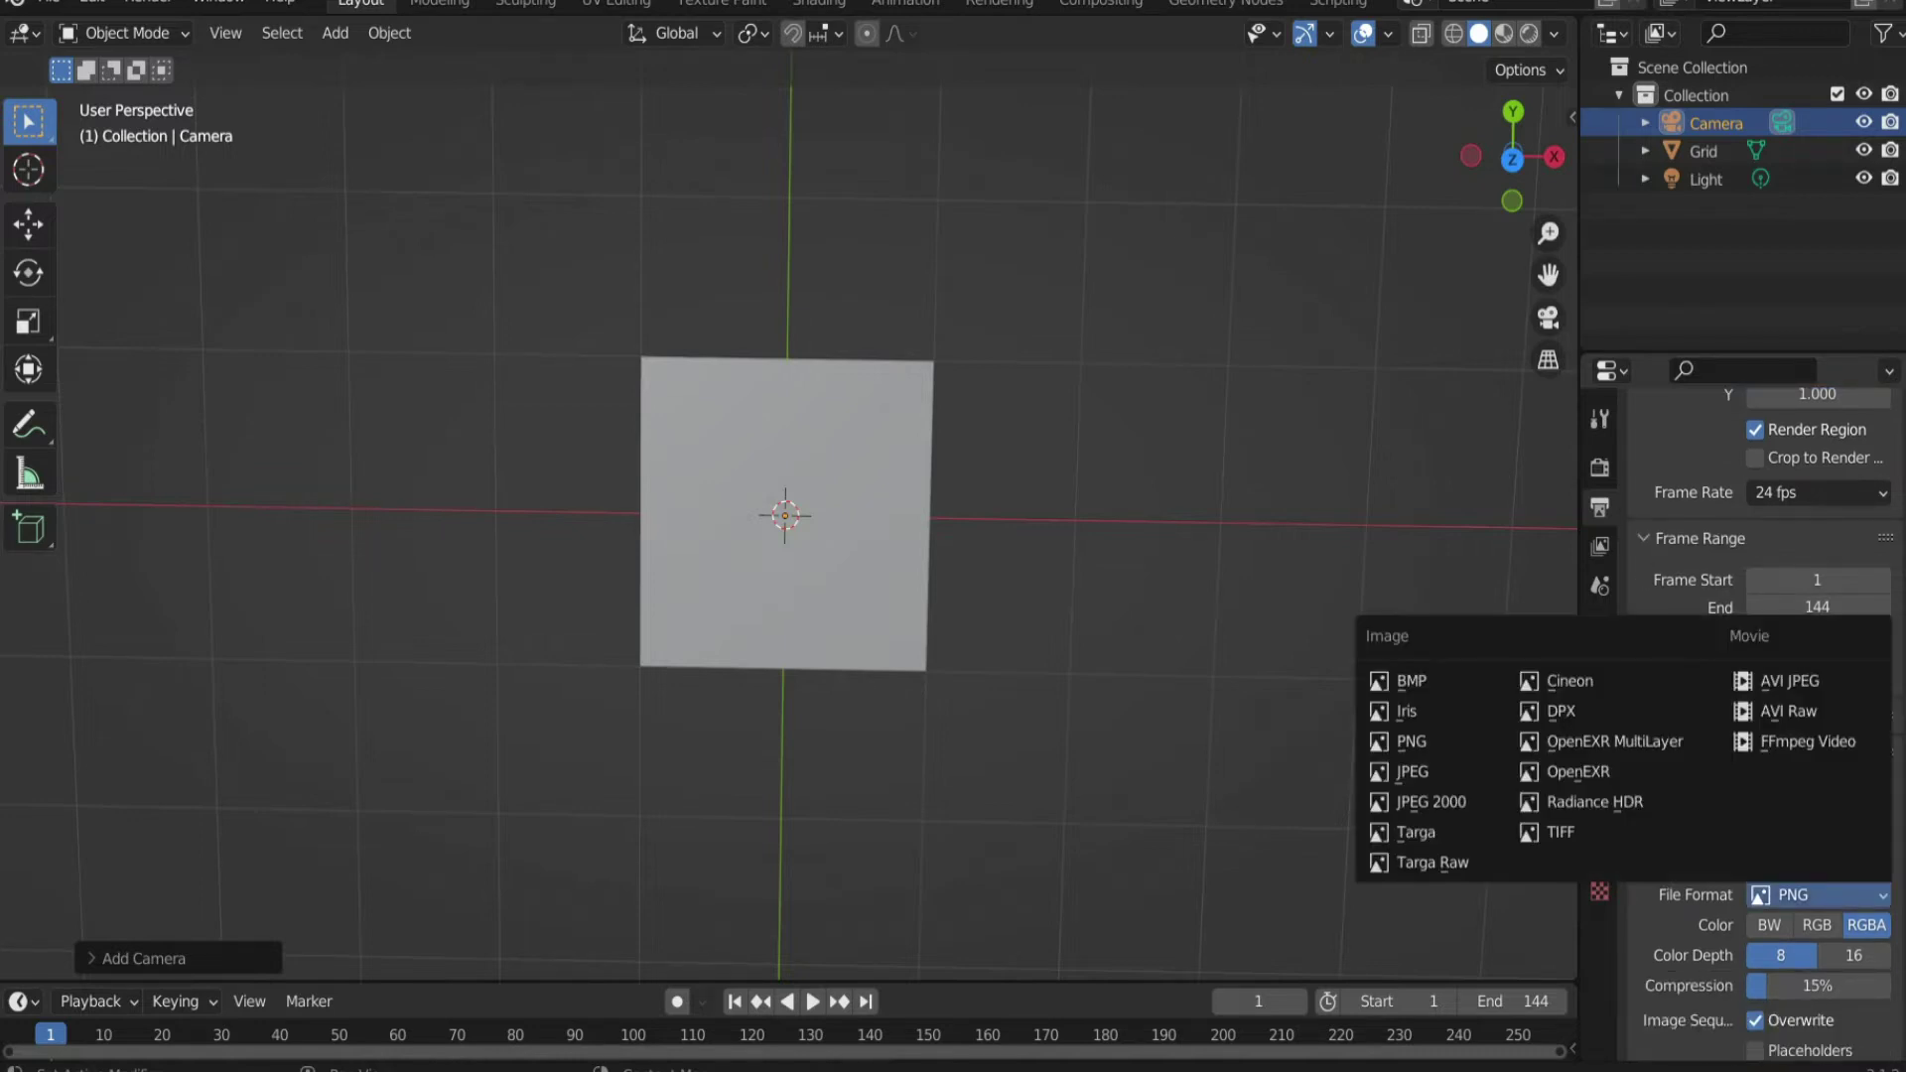
pyautogui.click(1804, 681)
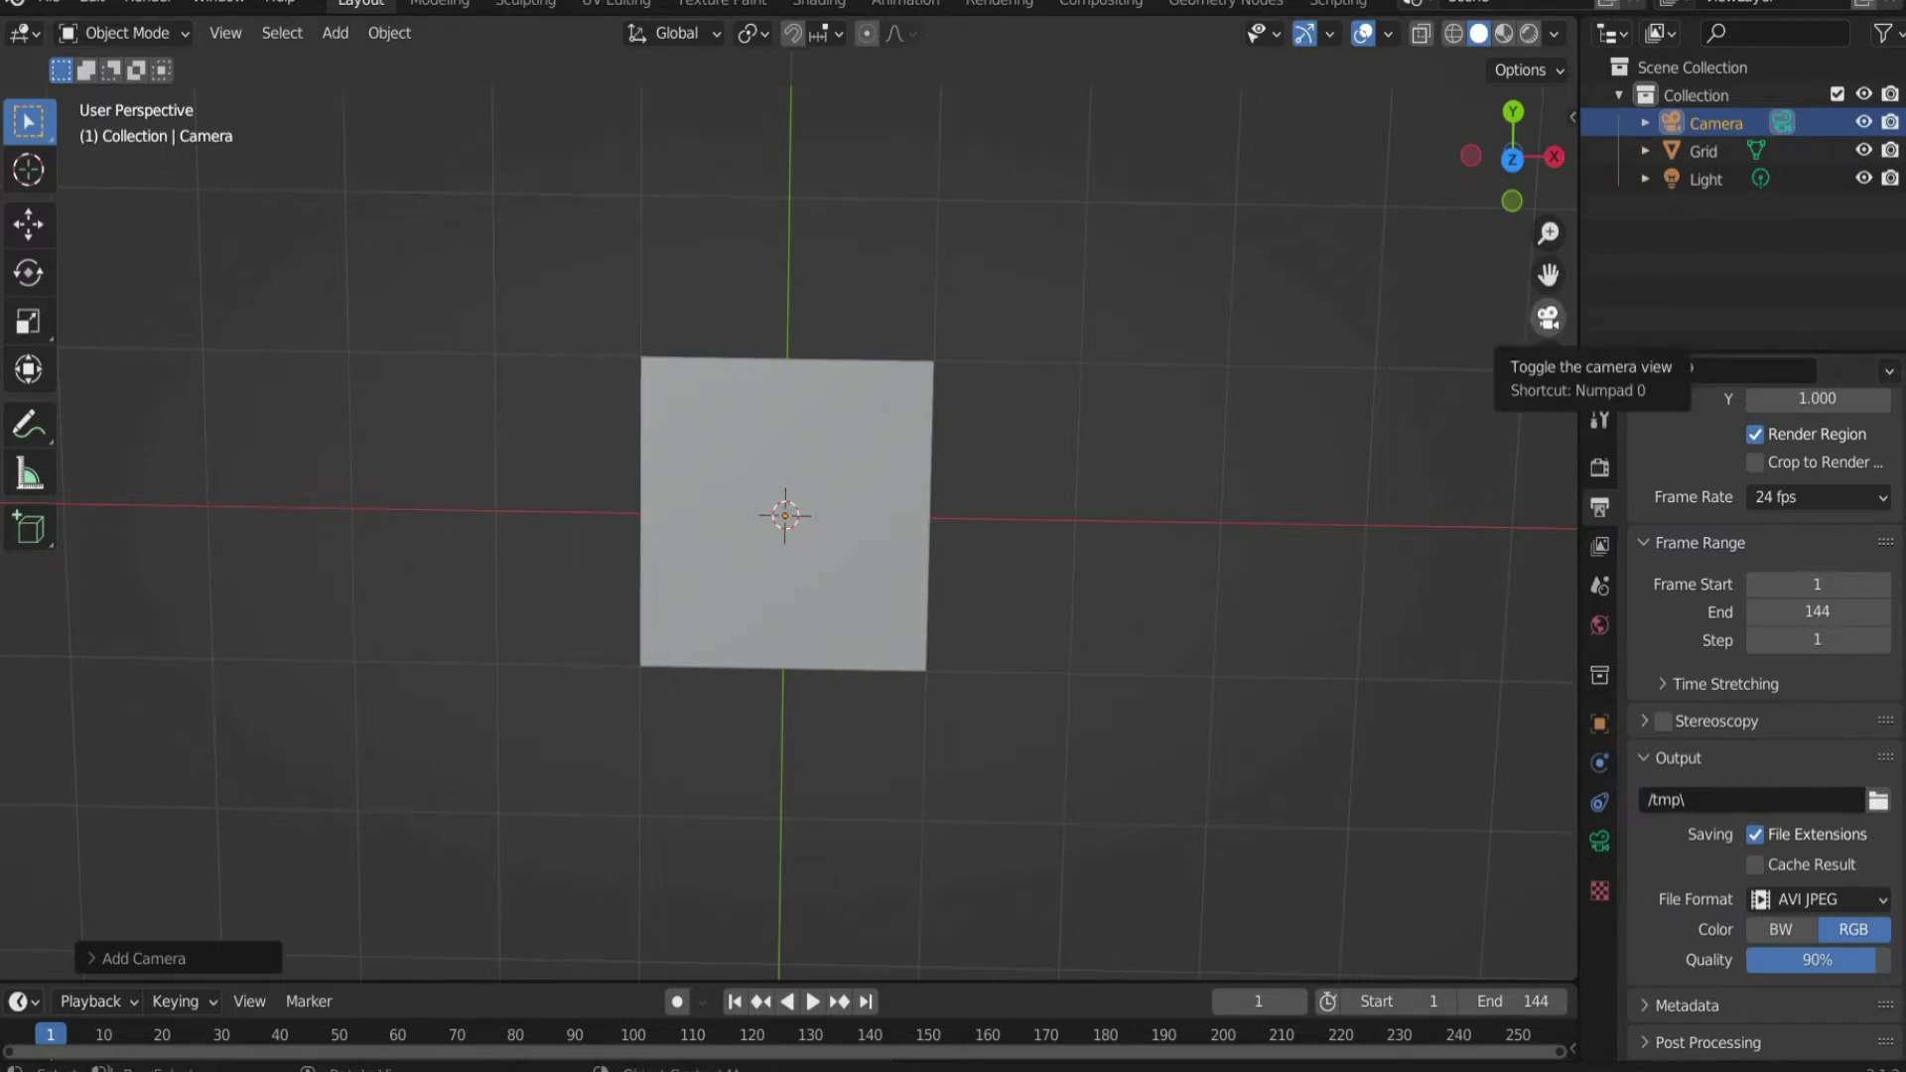
# Step: Look through the camera and raise it to a Z location of 3.36 m
pyautogui.click(1549, 317)
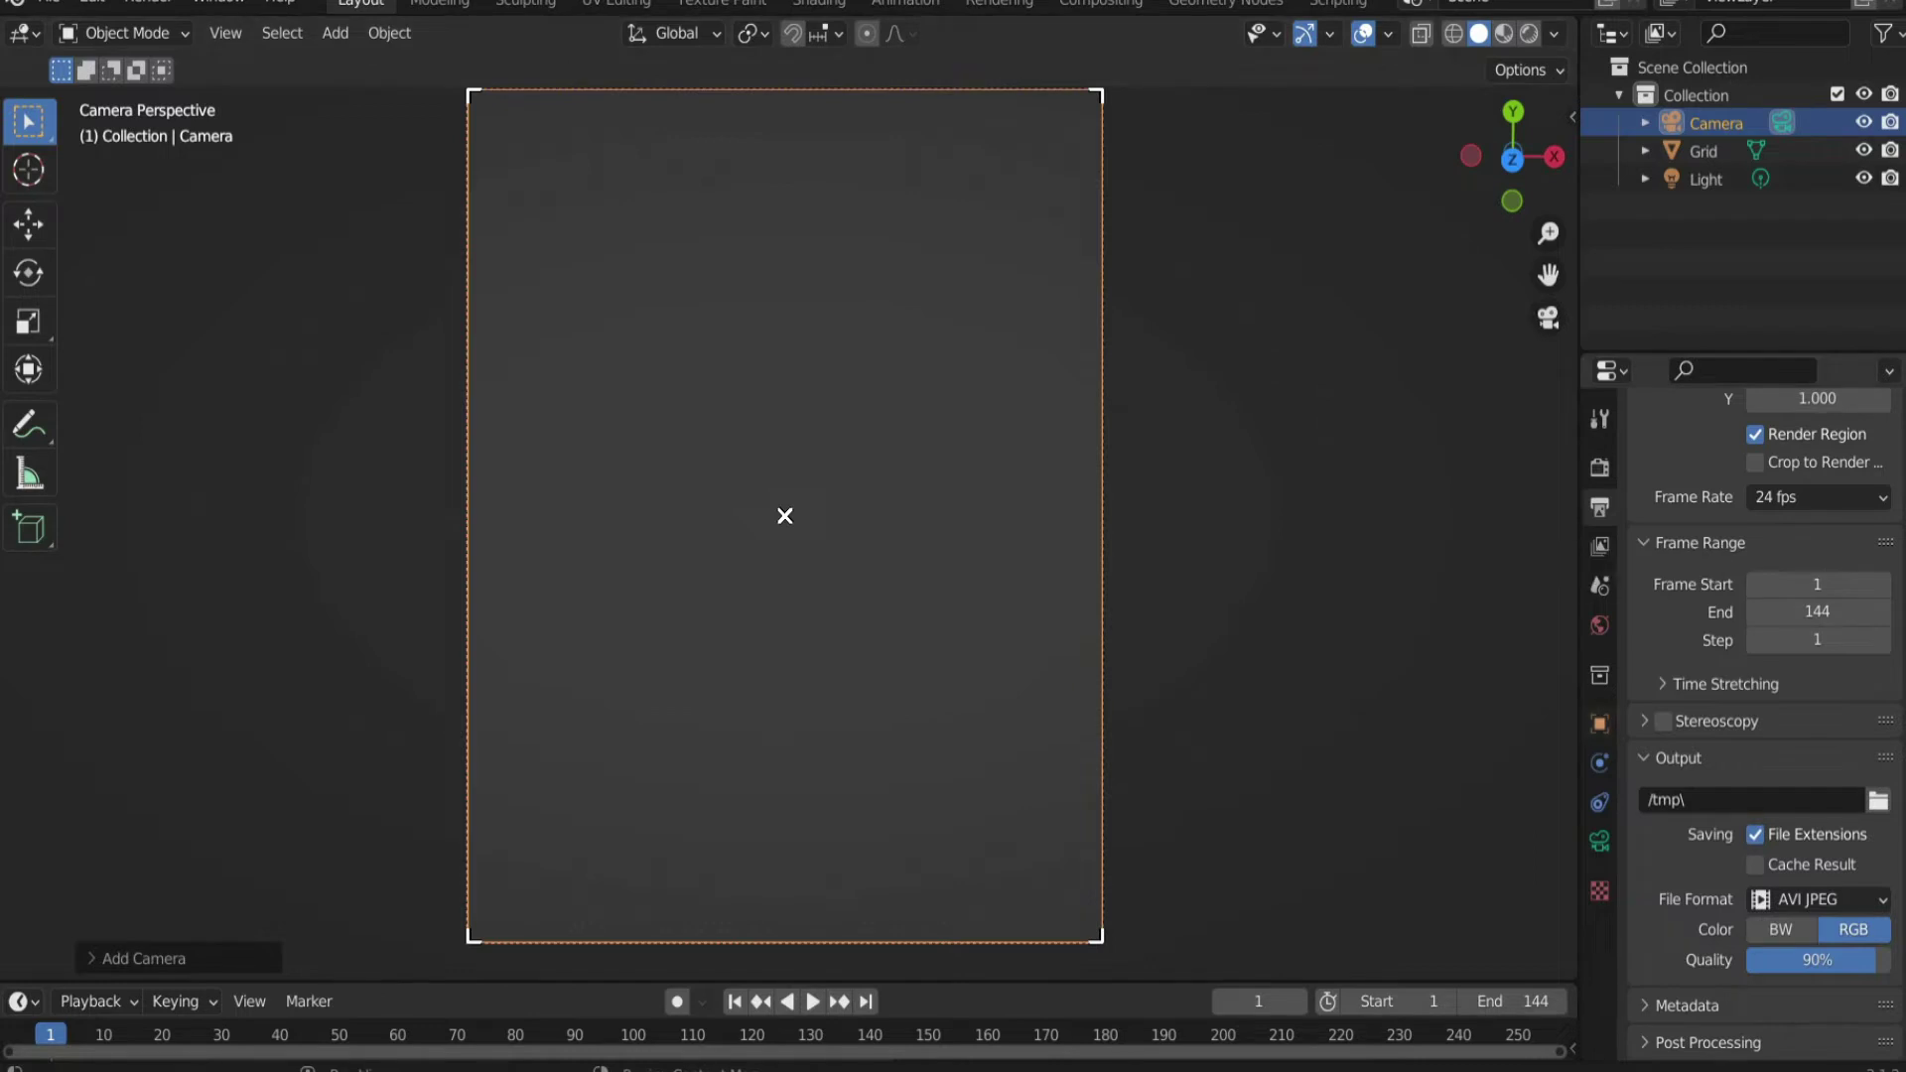
pyautogui.click(1599, 723)
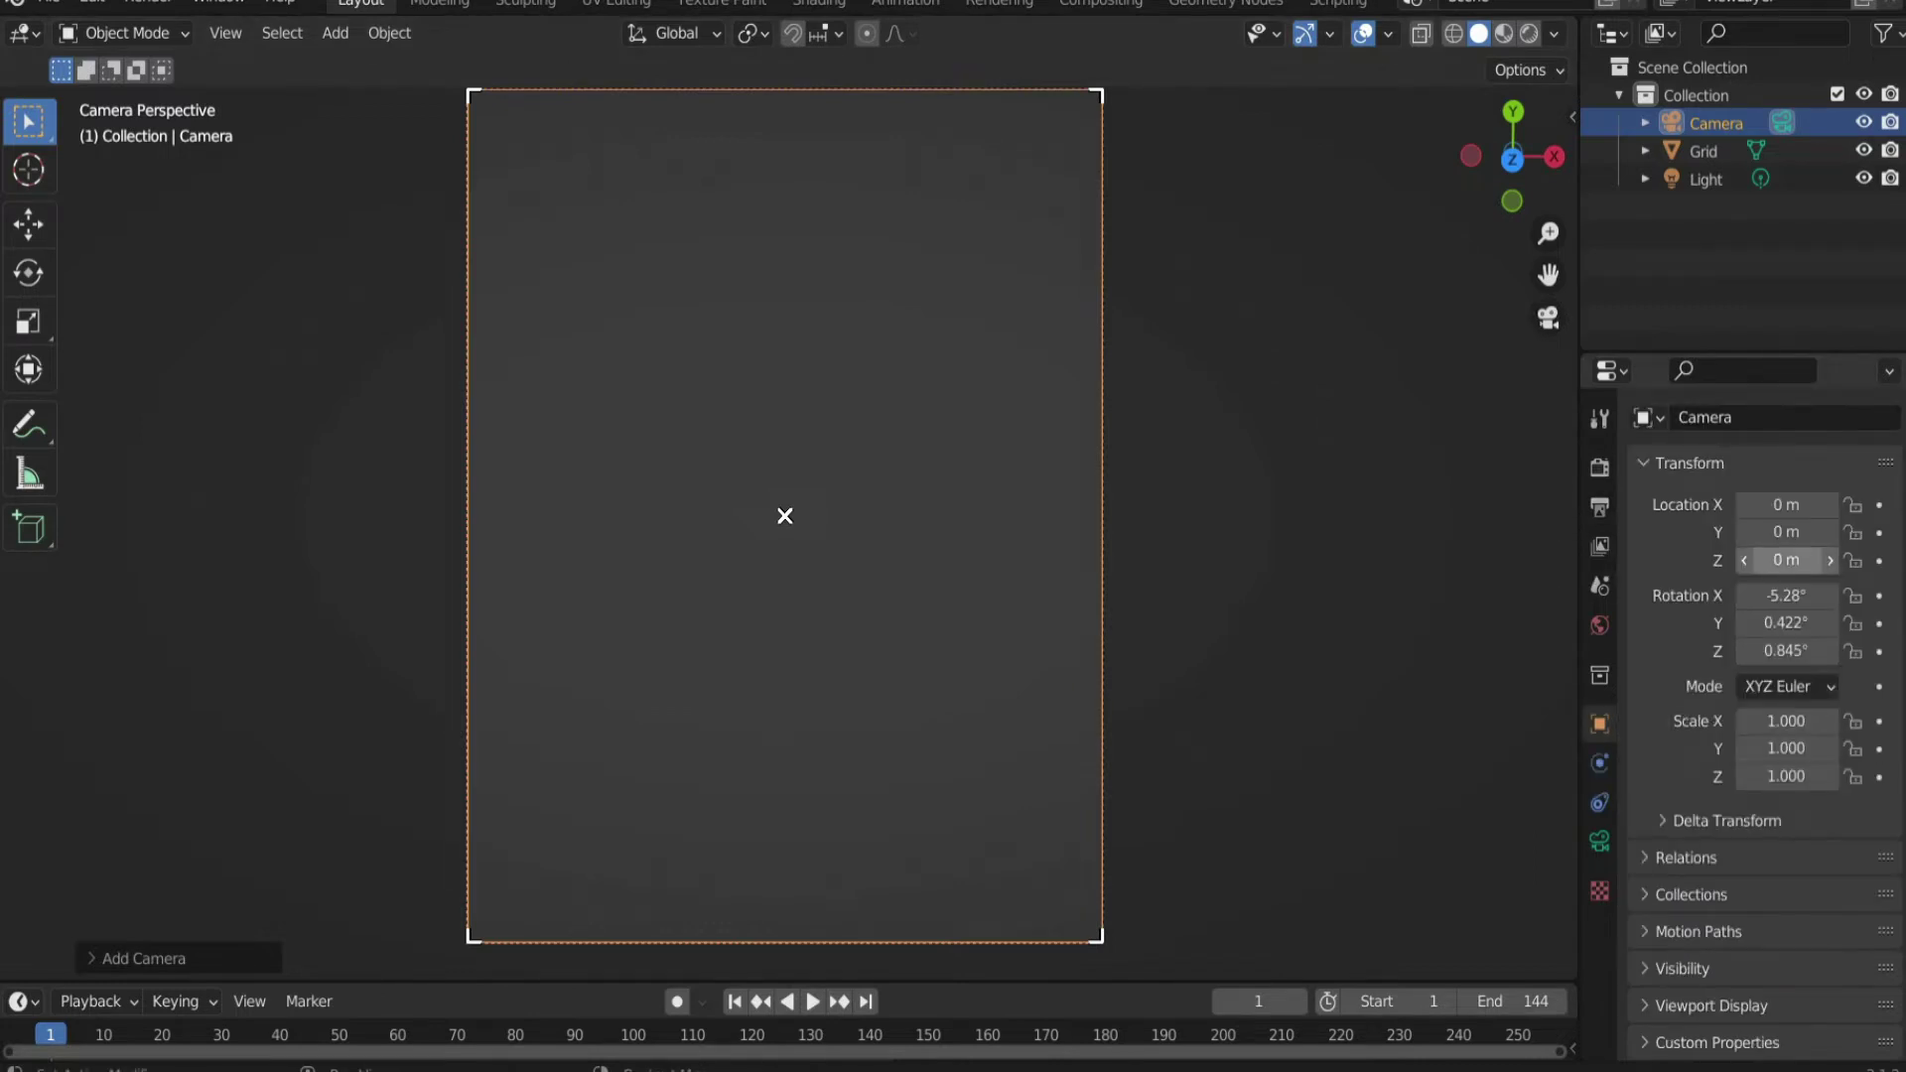
pyautogui.moveTo(1786, 559); pyautogui.dragTo(1903, 559)
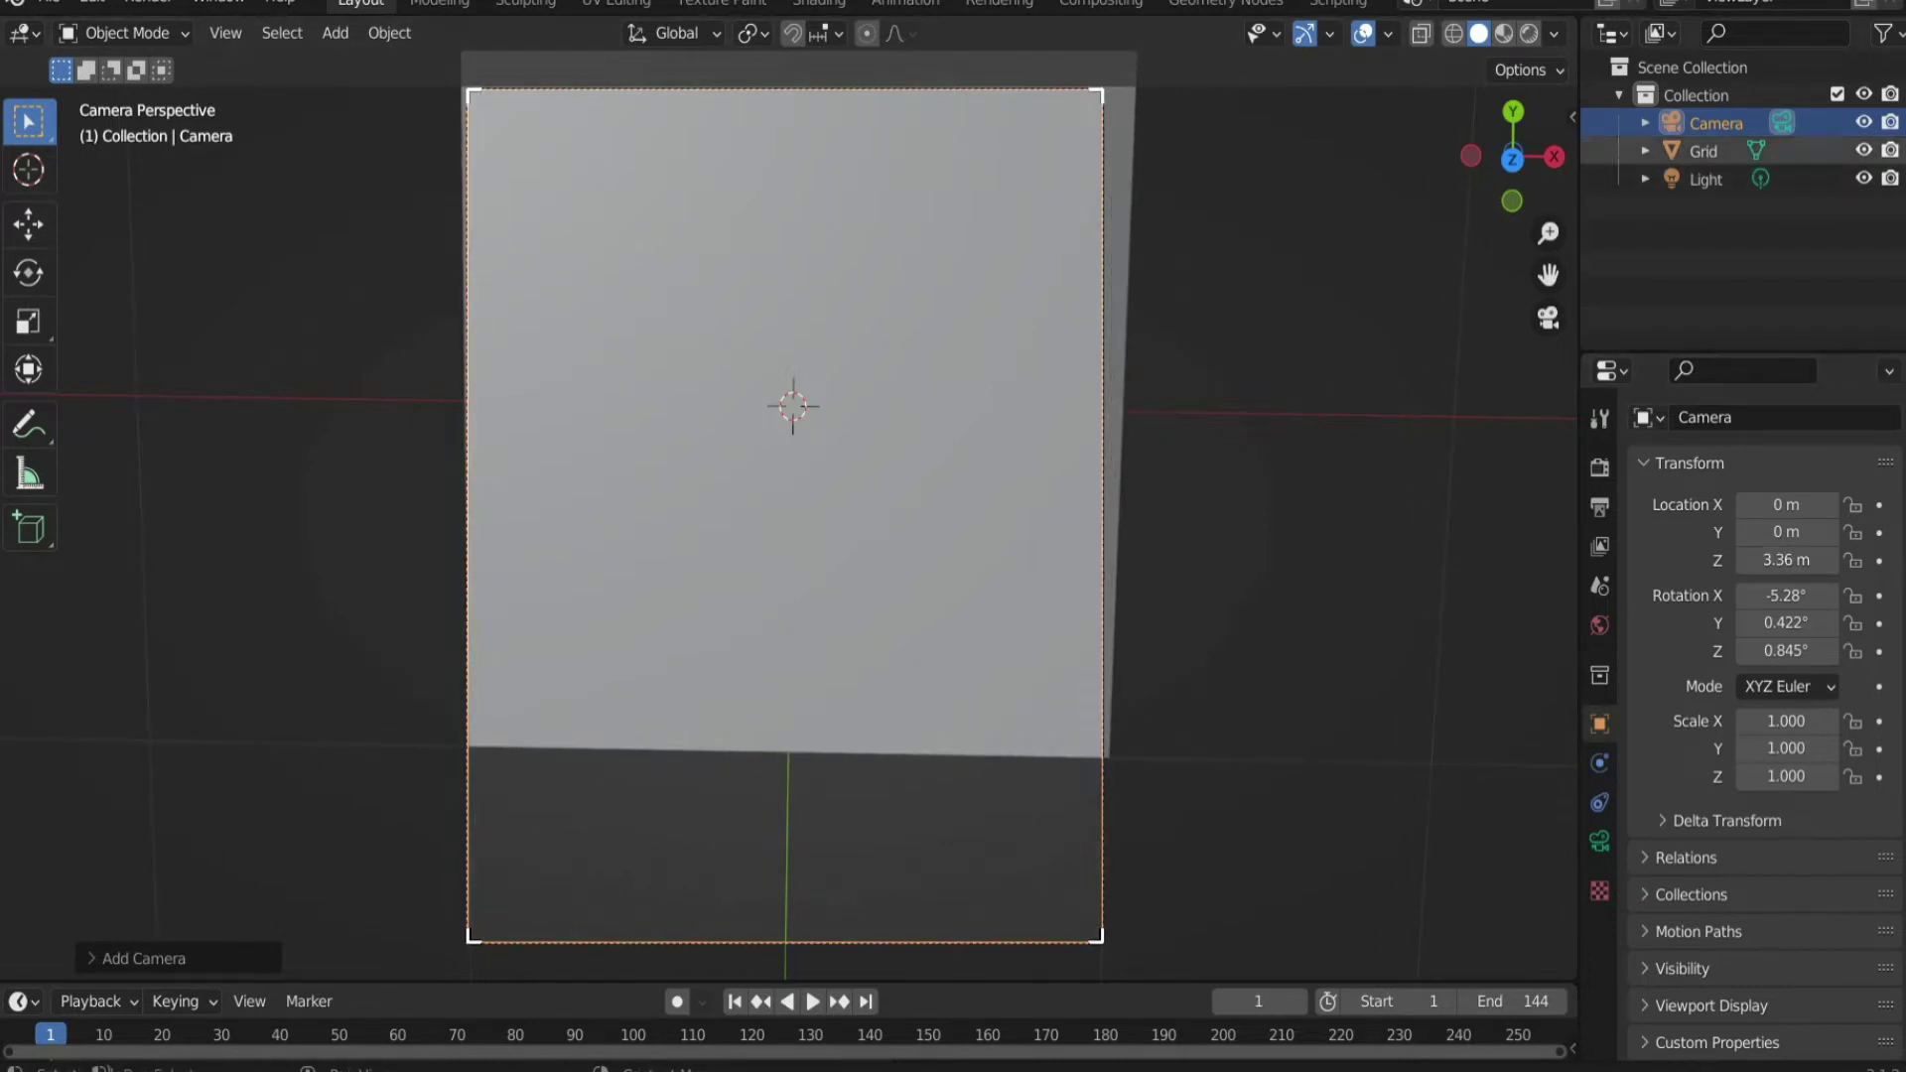
# Step: Move the grid along the Y axis to about -0.27 m, towards the middle of the camera frame
pyautogui.click(1704, 151)
pyautogui.click(29, 225)
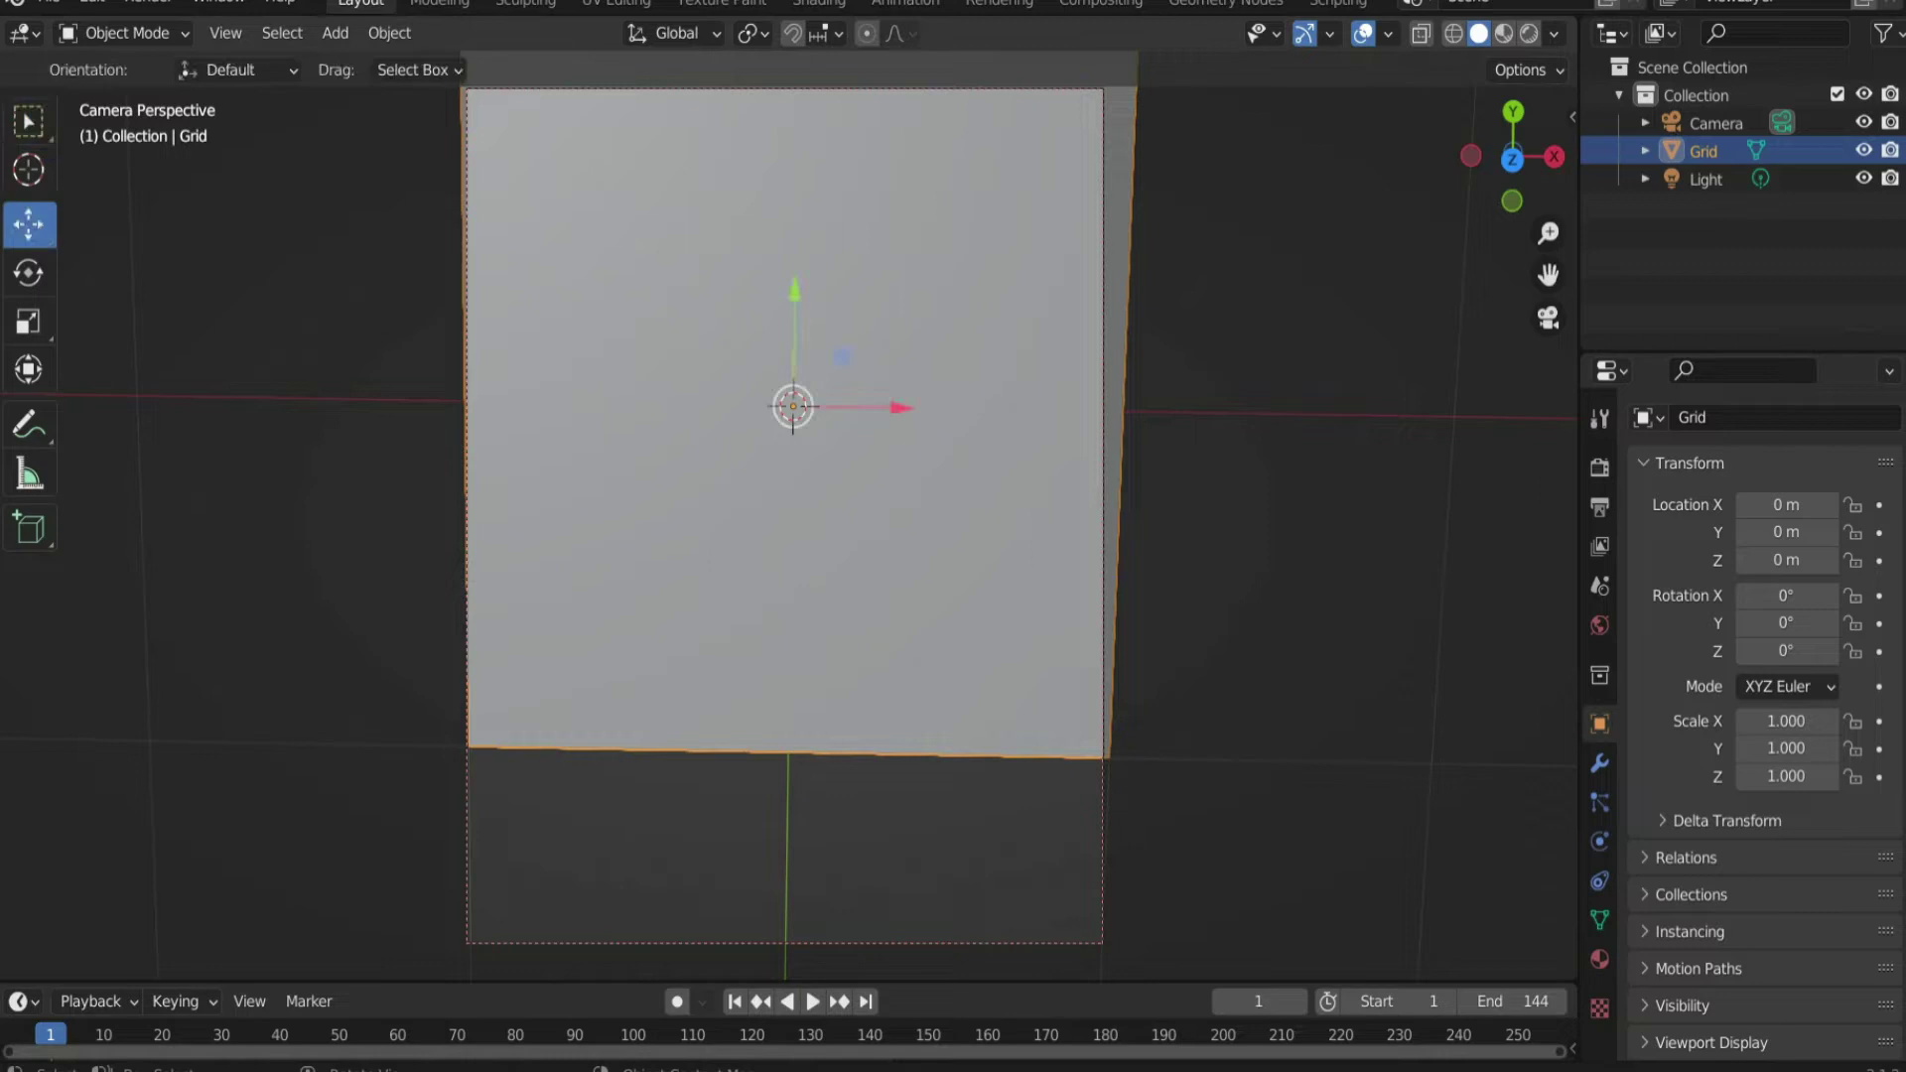
pyautogui.moveTo(794, 290); pyautogui.dragTo(793, 383)
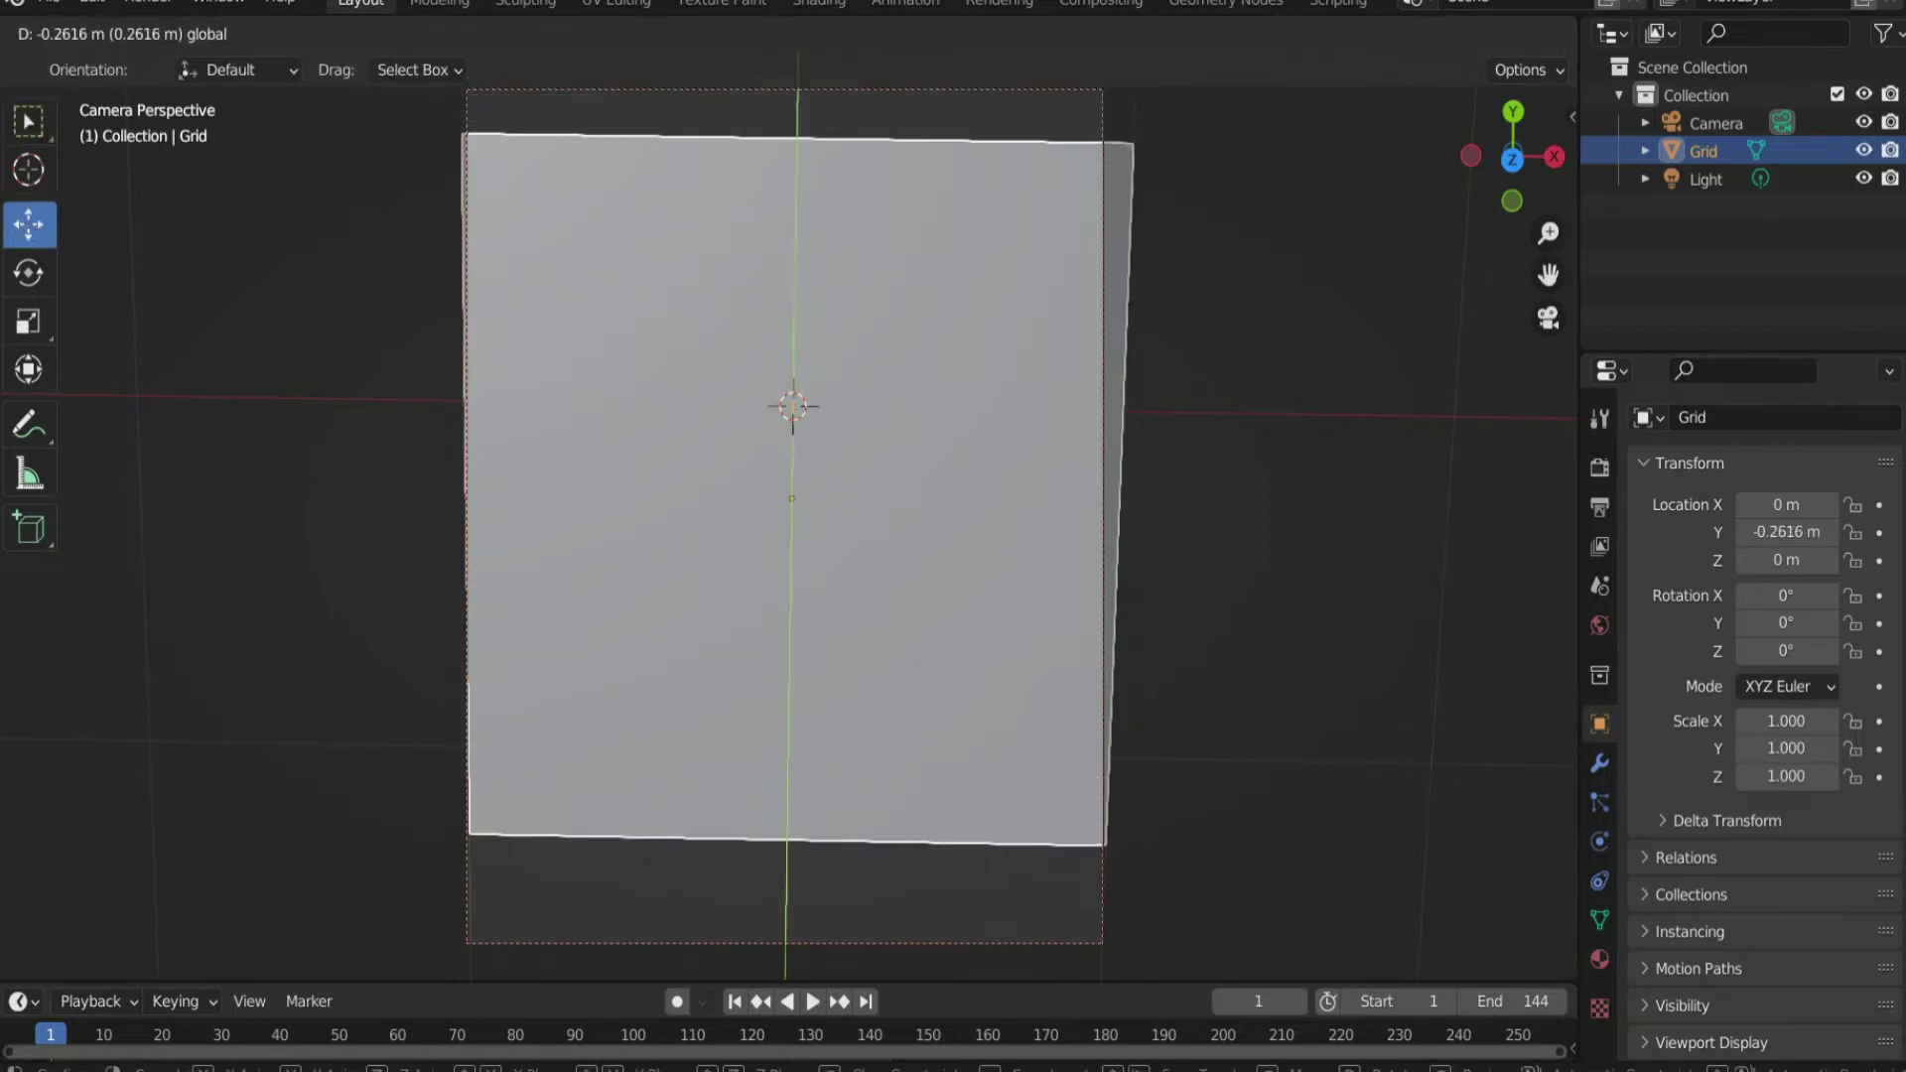
pyautogui.moveTo(791, 498); pyautogui.dragTo(791, 502)
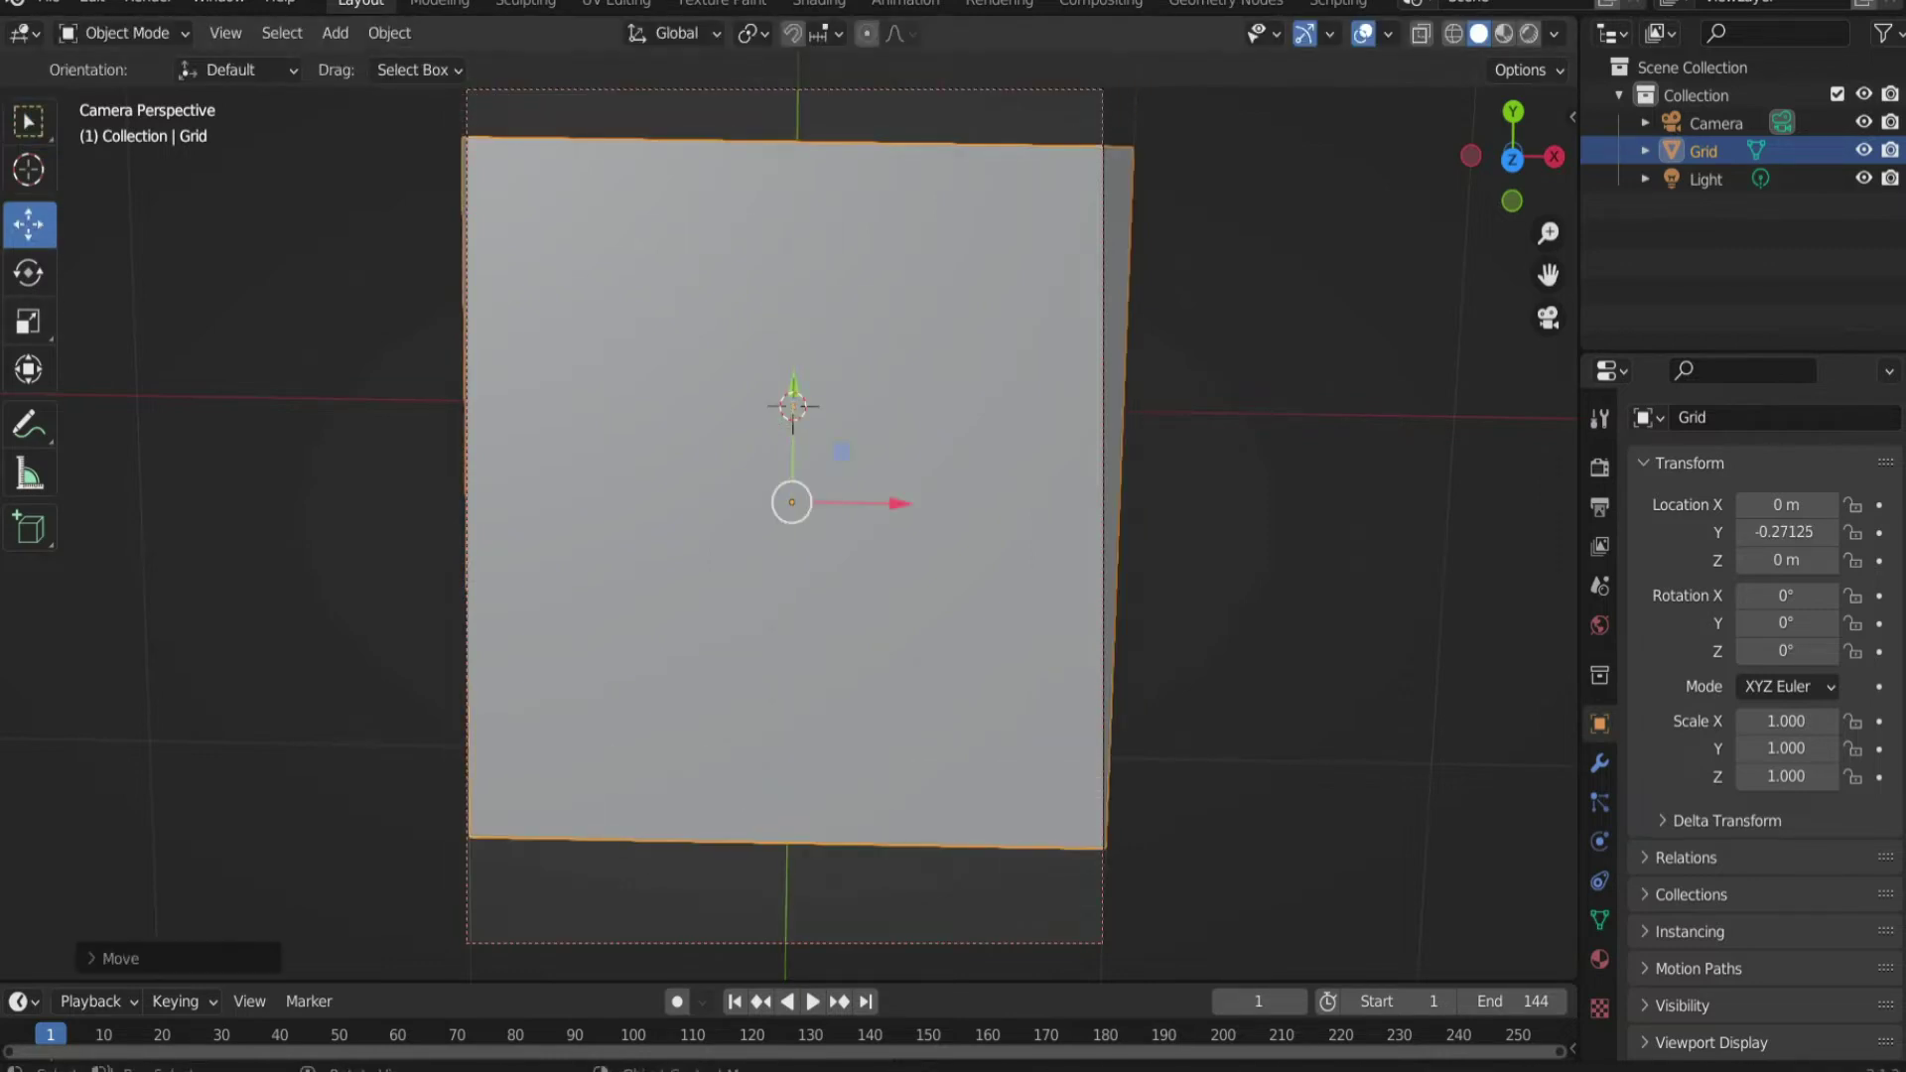
# Step: Scale the grid to about 1.038 in X and 1.297 in Y and shift it to about Y -0.38 m, filling the camera frame
pyautogui.hotkey('shift', 'space')
pyautogui.press('s')
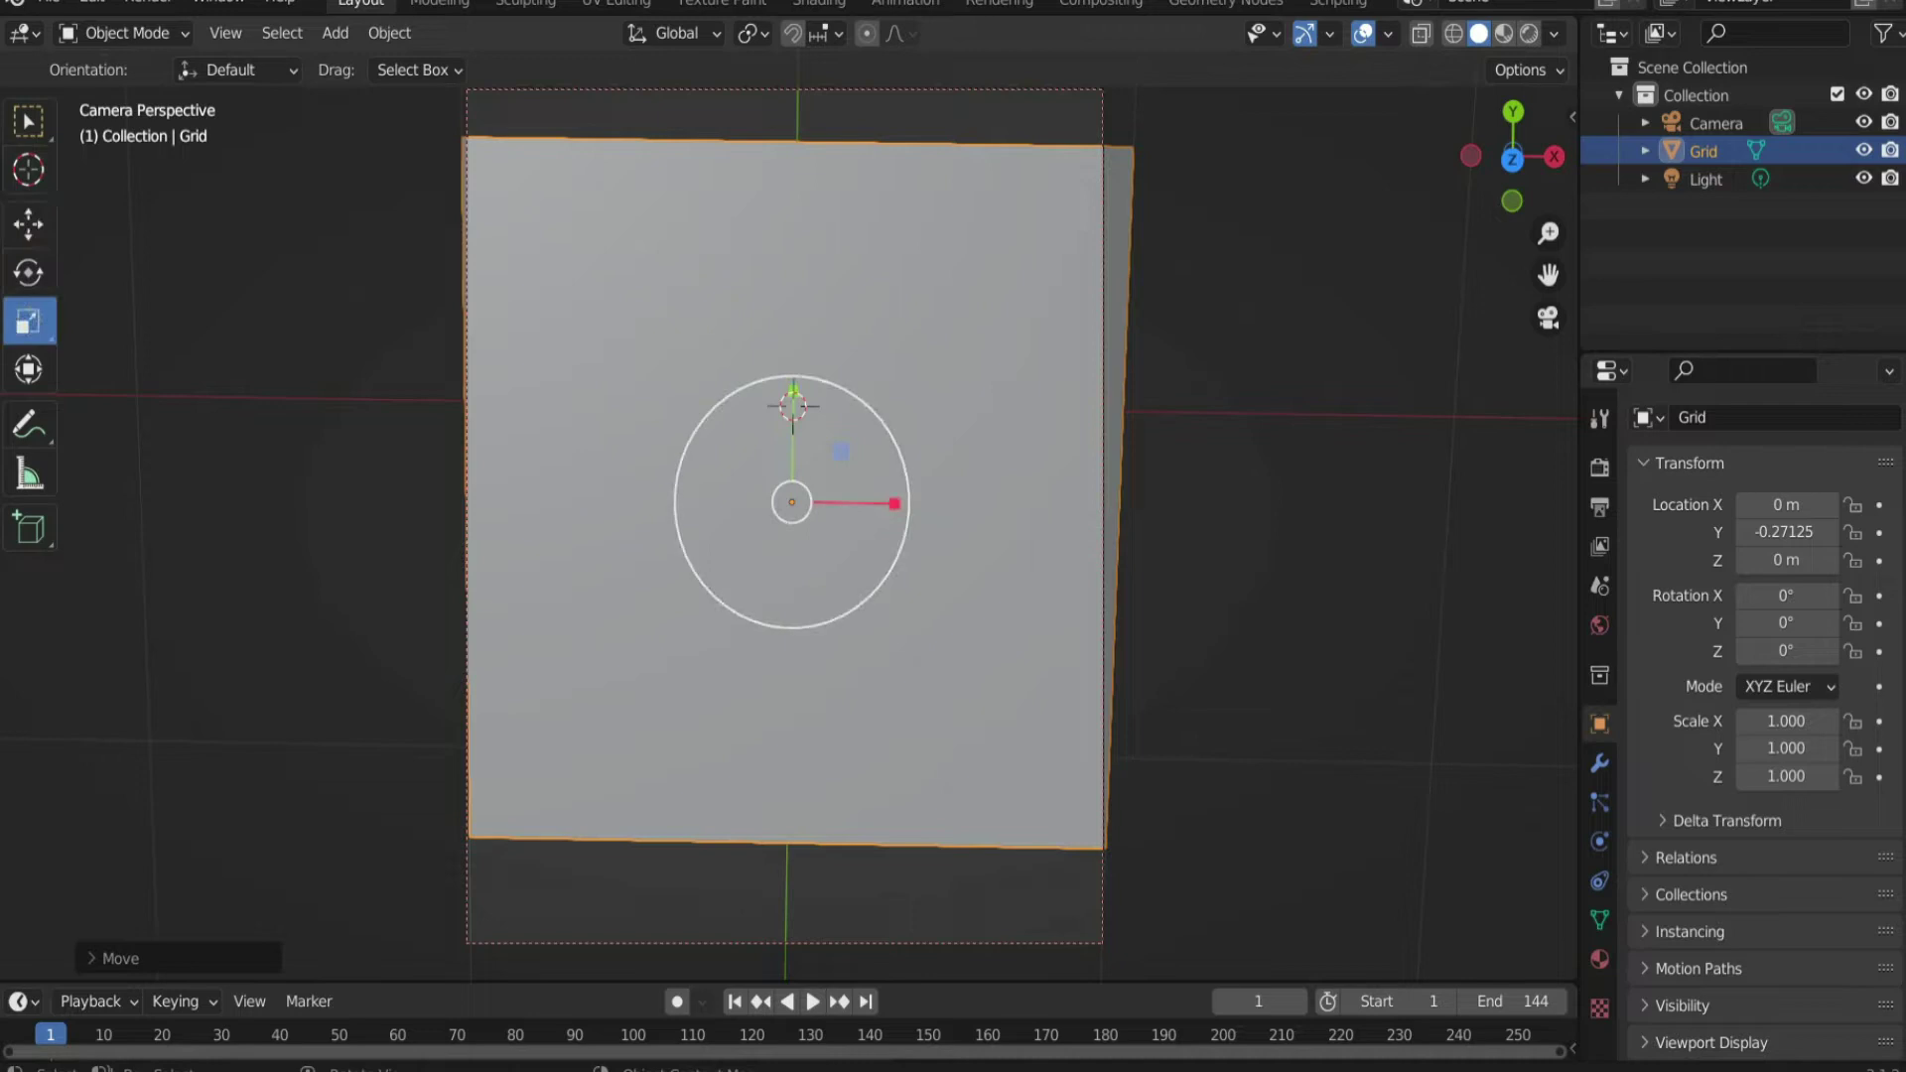
pyautogui.moveTo(895, 502); pyautogui.dragTo(902, 499)
pyautogui.moveTo(789, 383); pyautogui.dragTo(791, 437)
pyautogui.hotkey('shift', 'space')
pyautogui.press('g')
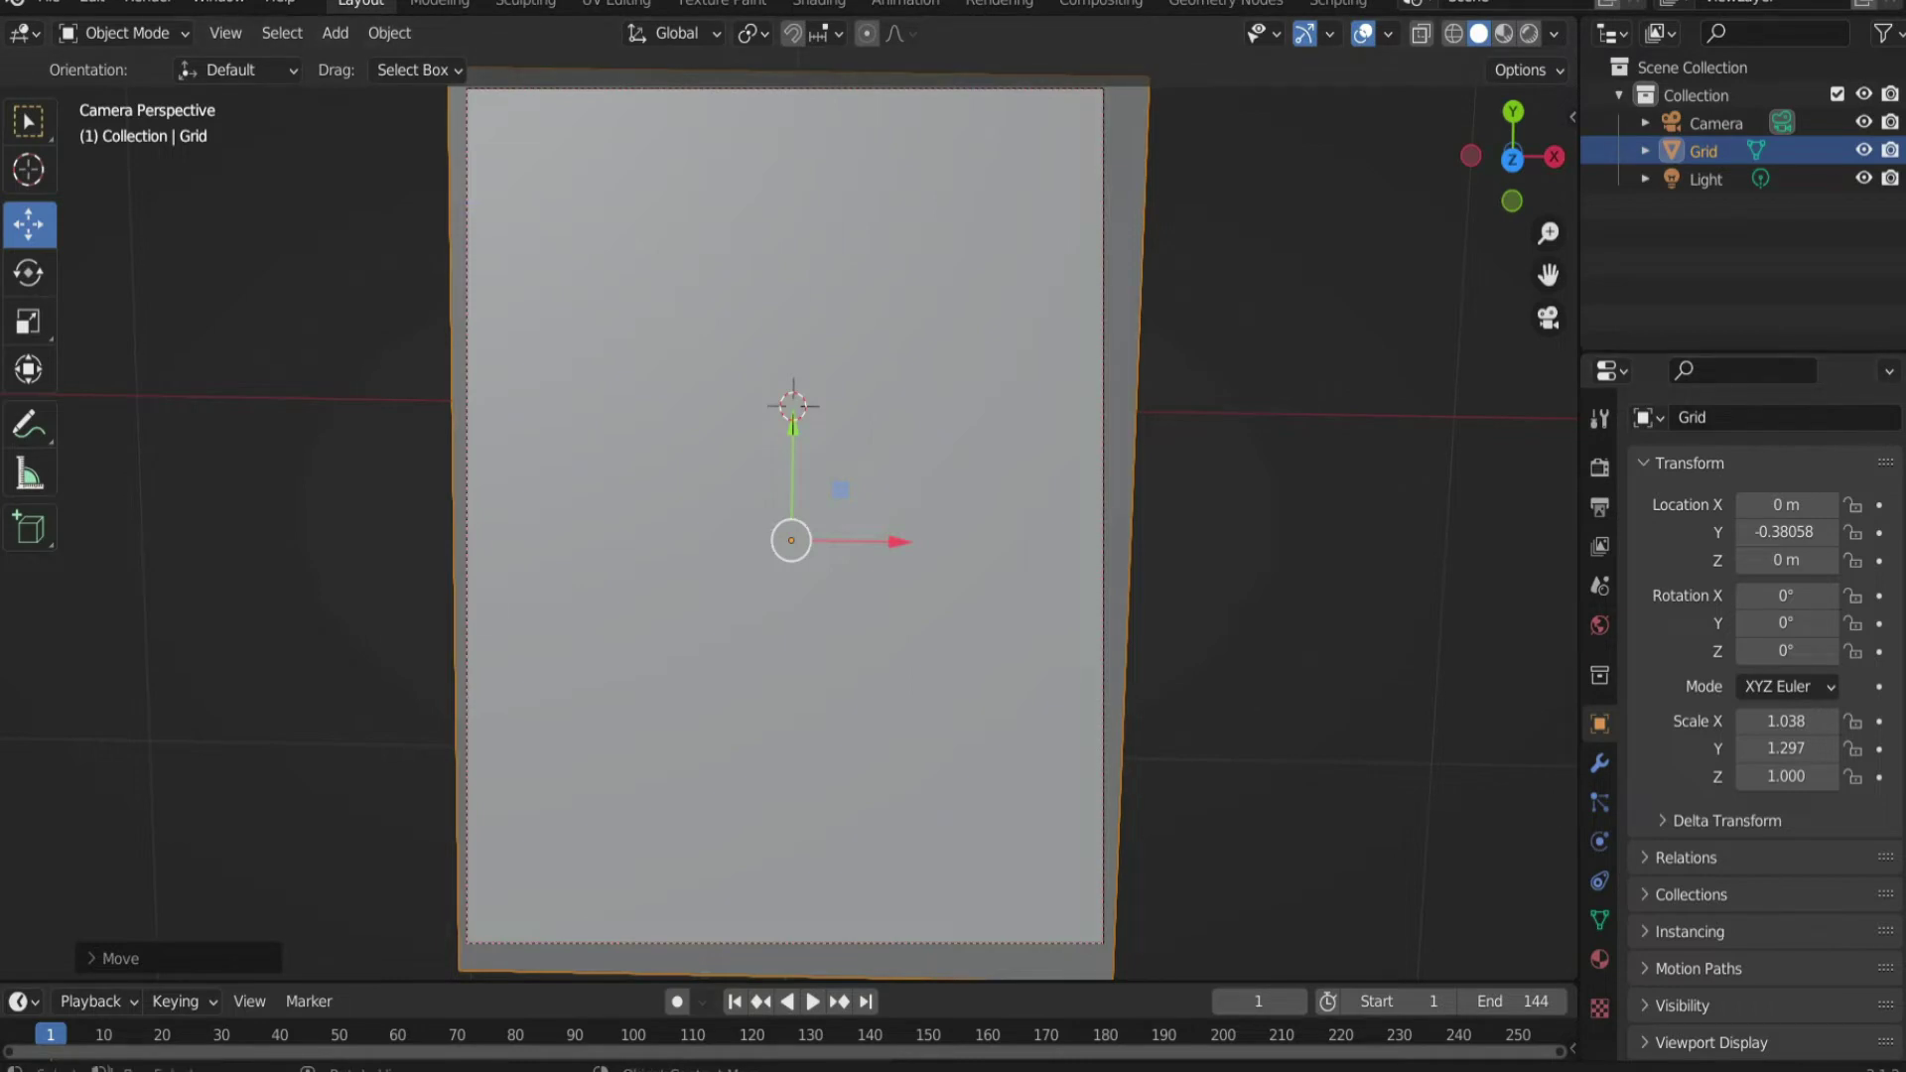
# Step: Add a Subdivision Surface modifier to the grid with both viewport and render levels set to 6
pyautogui.click(1599, 763)
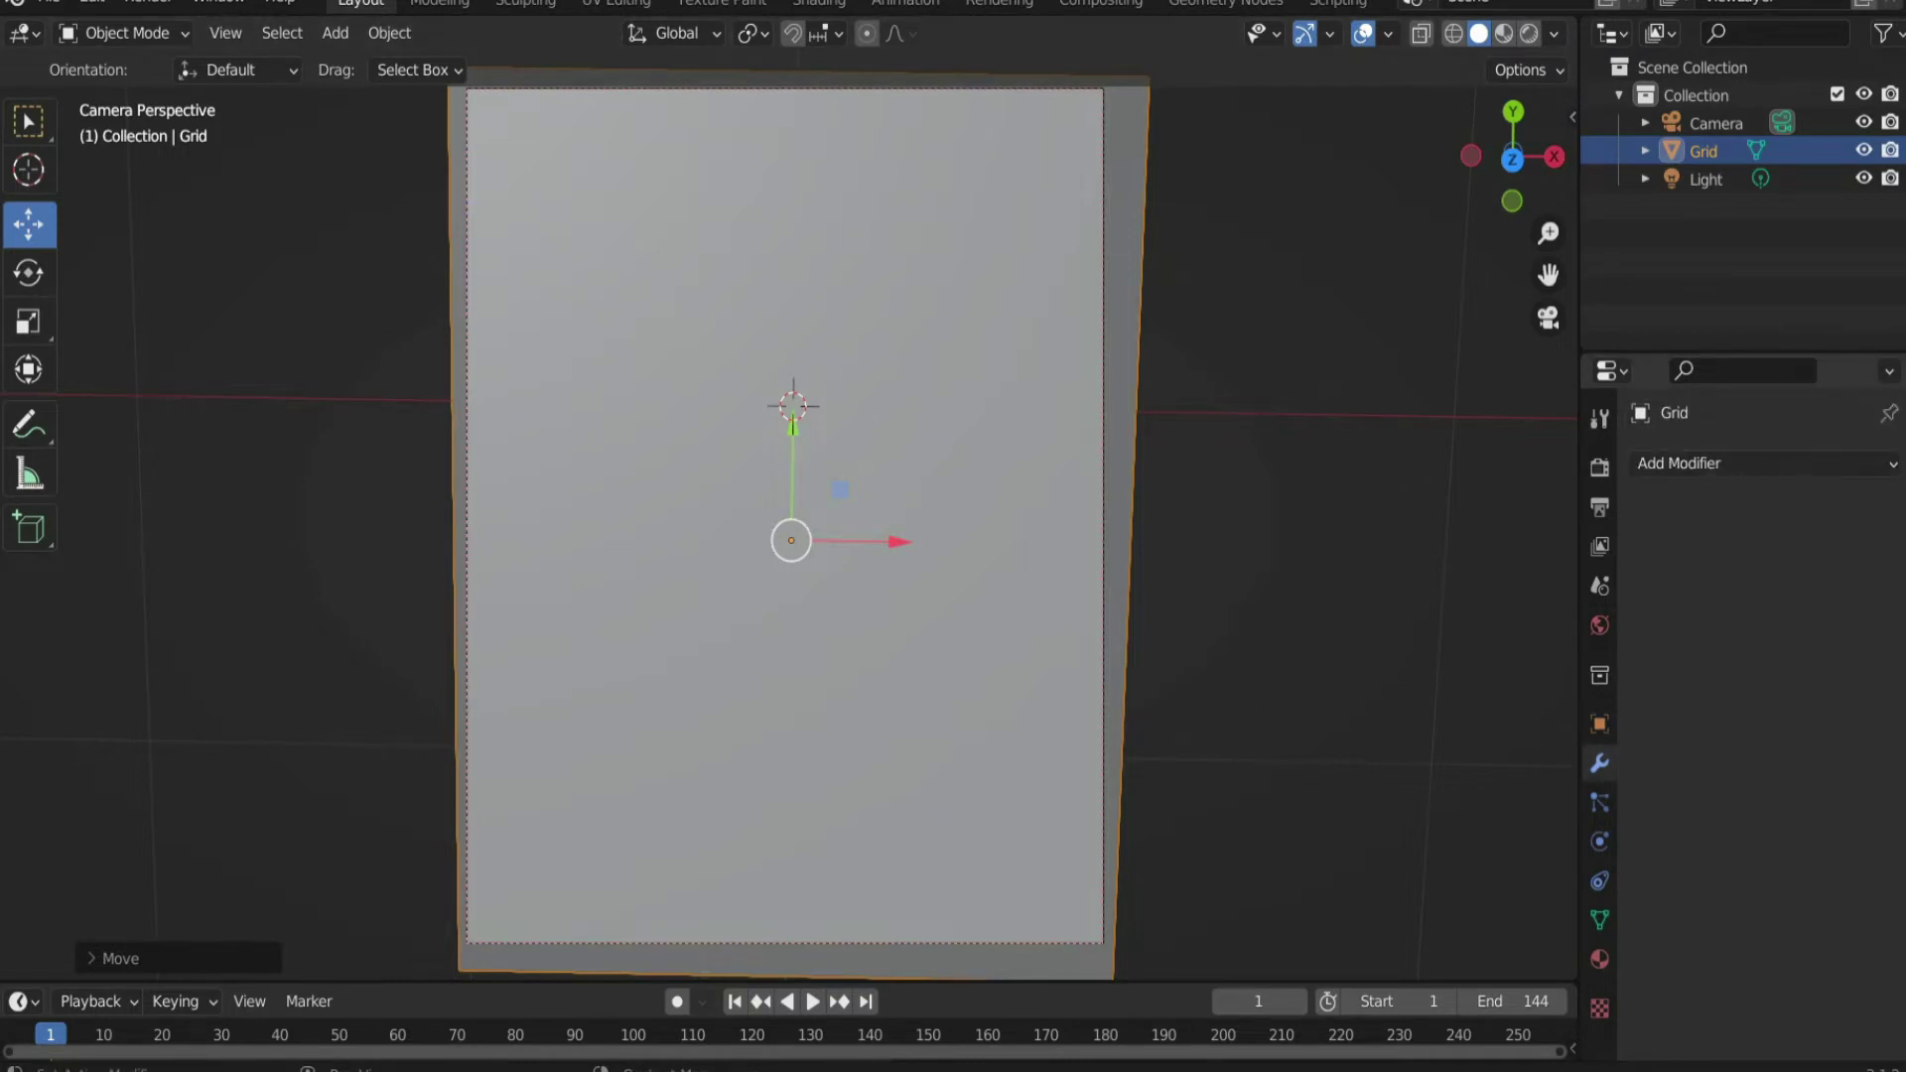
pyautogui.click(1678, 463)
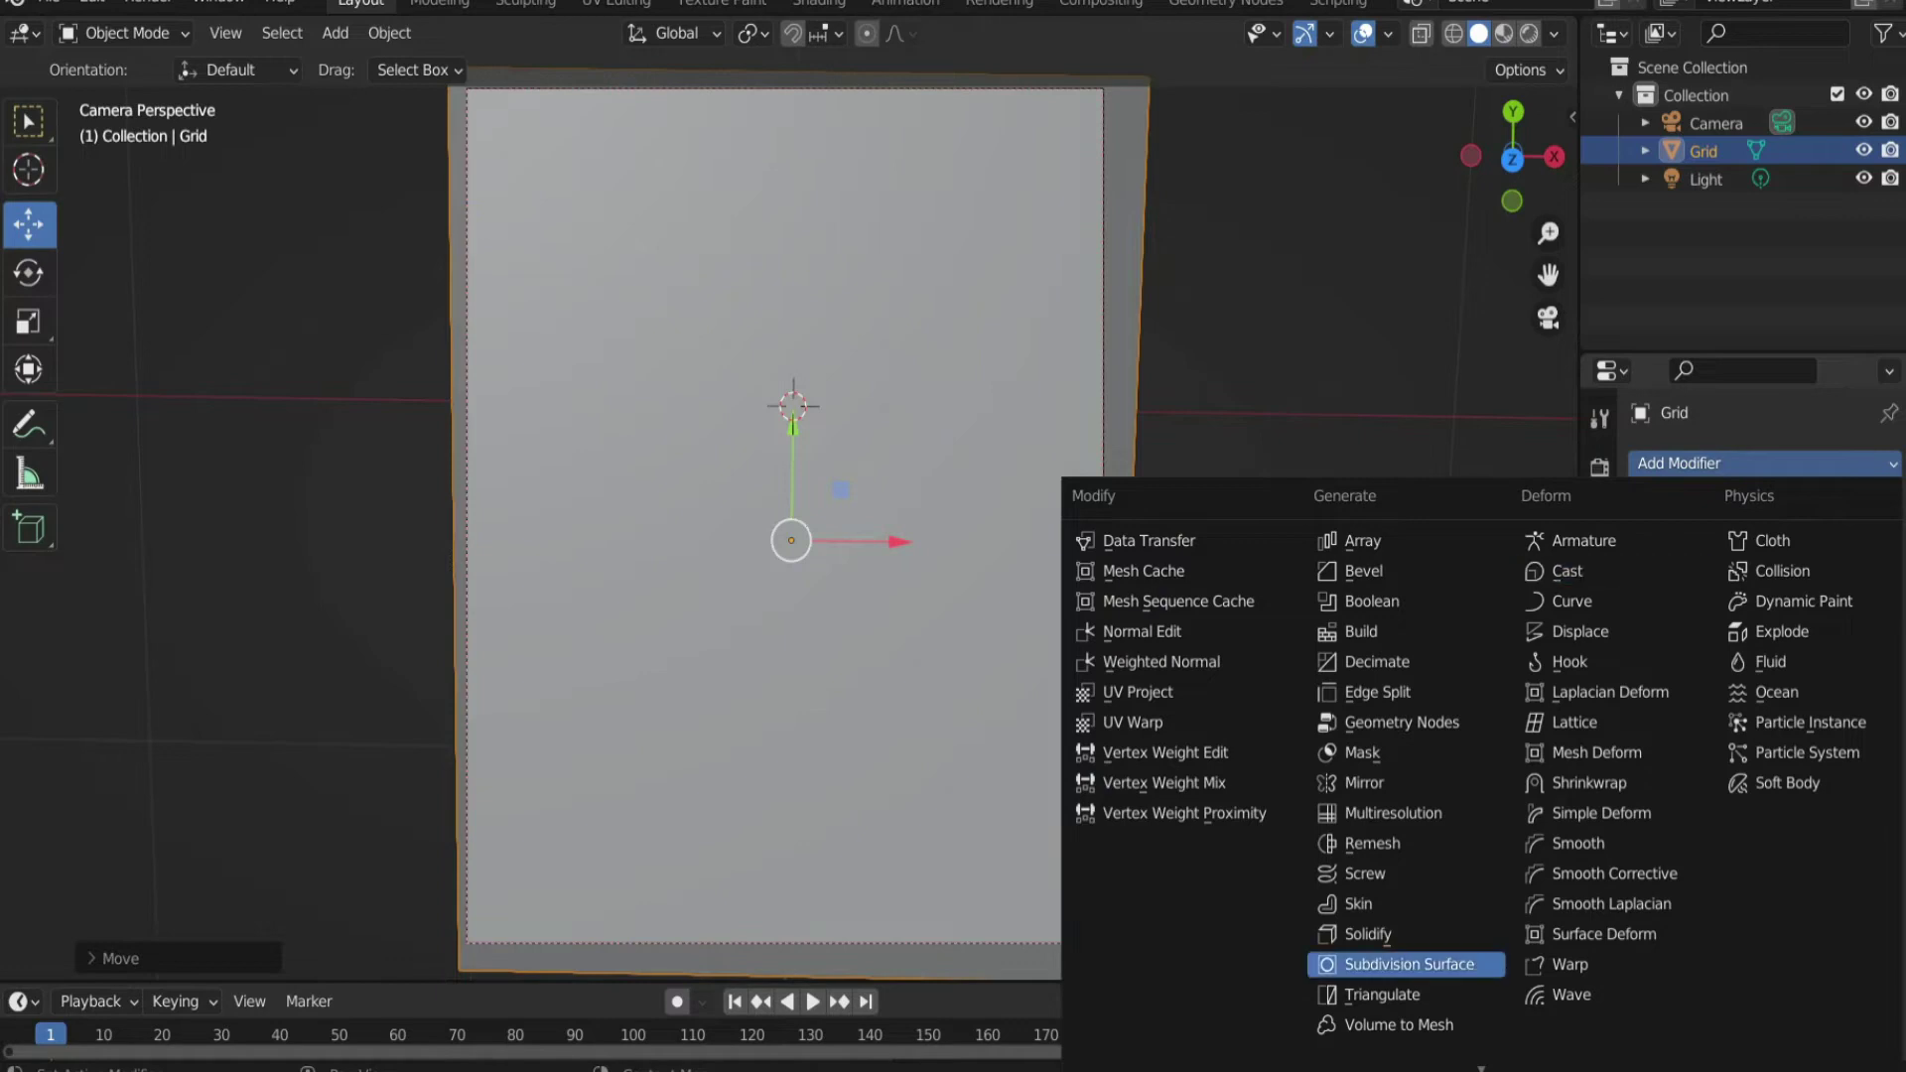
pyautogui.click(1410, 964)
pyautogui.doubleClick(1798, 586)
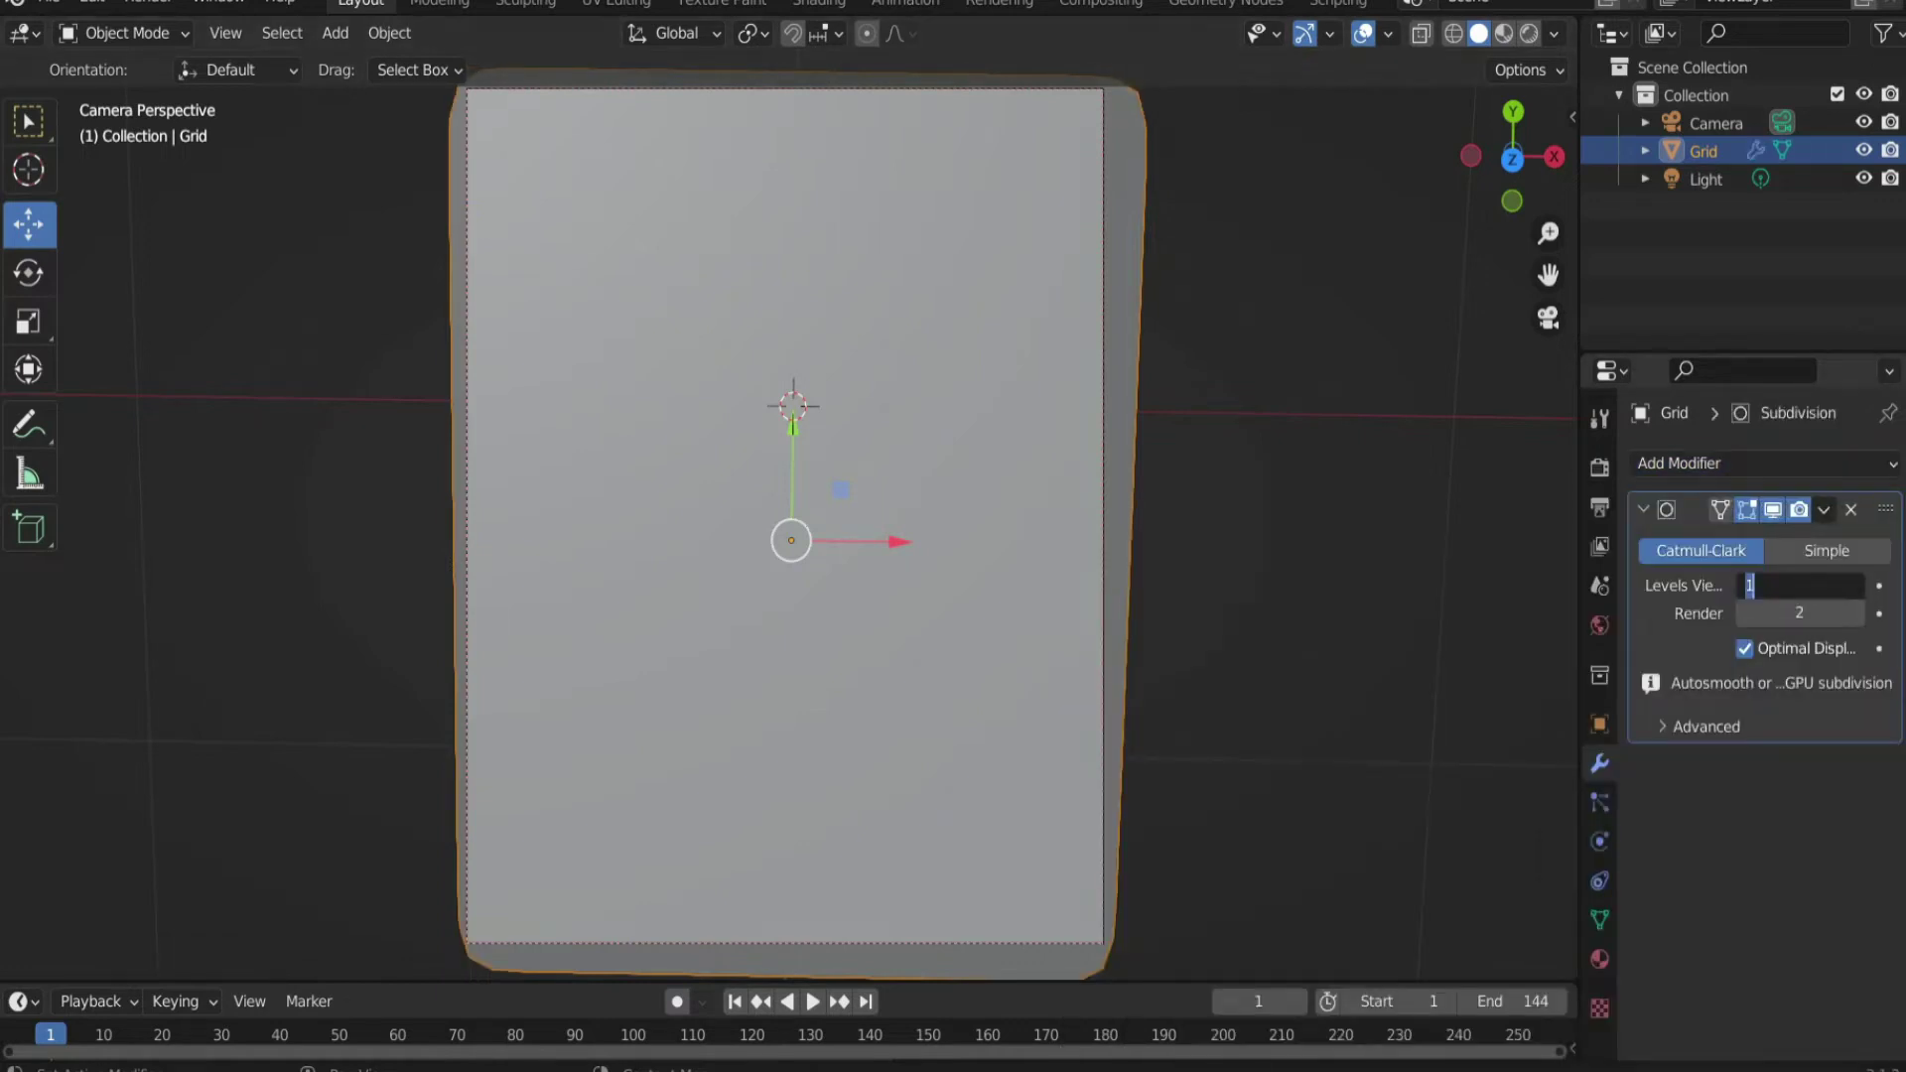
pyautogui.write('6')
pyautogui.press('Return')
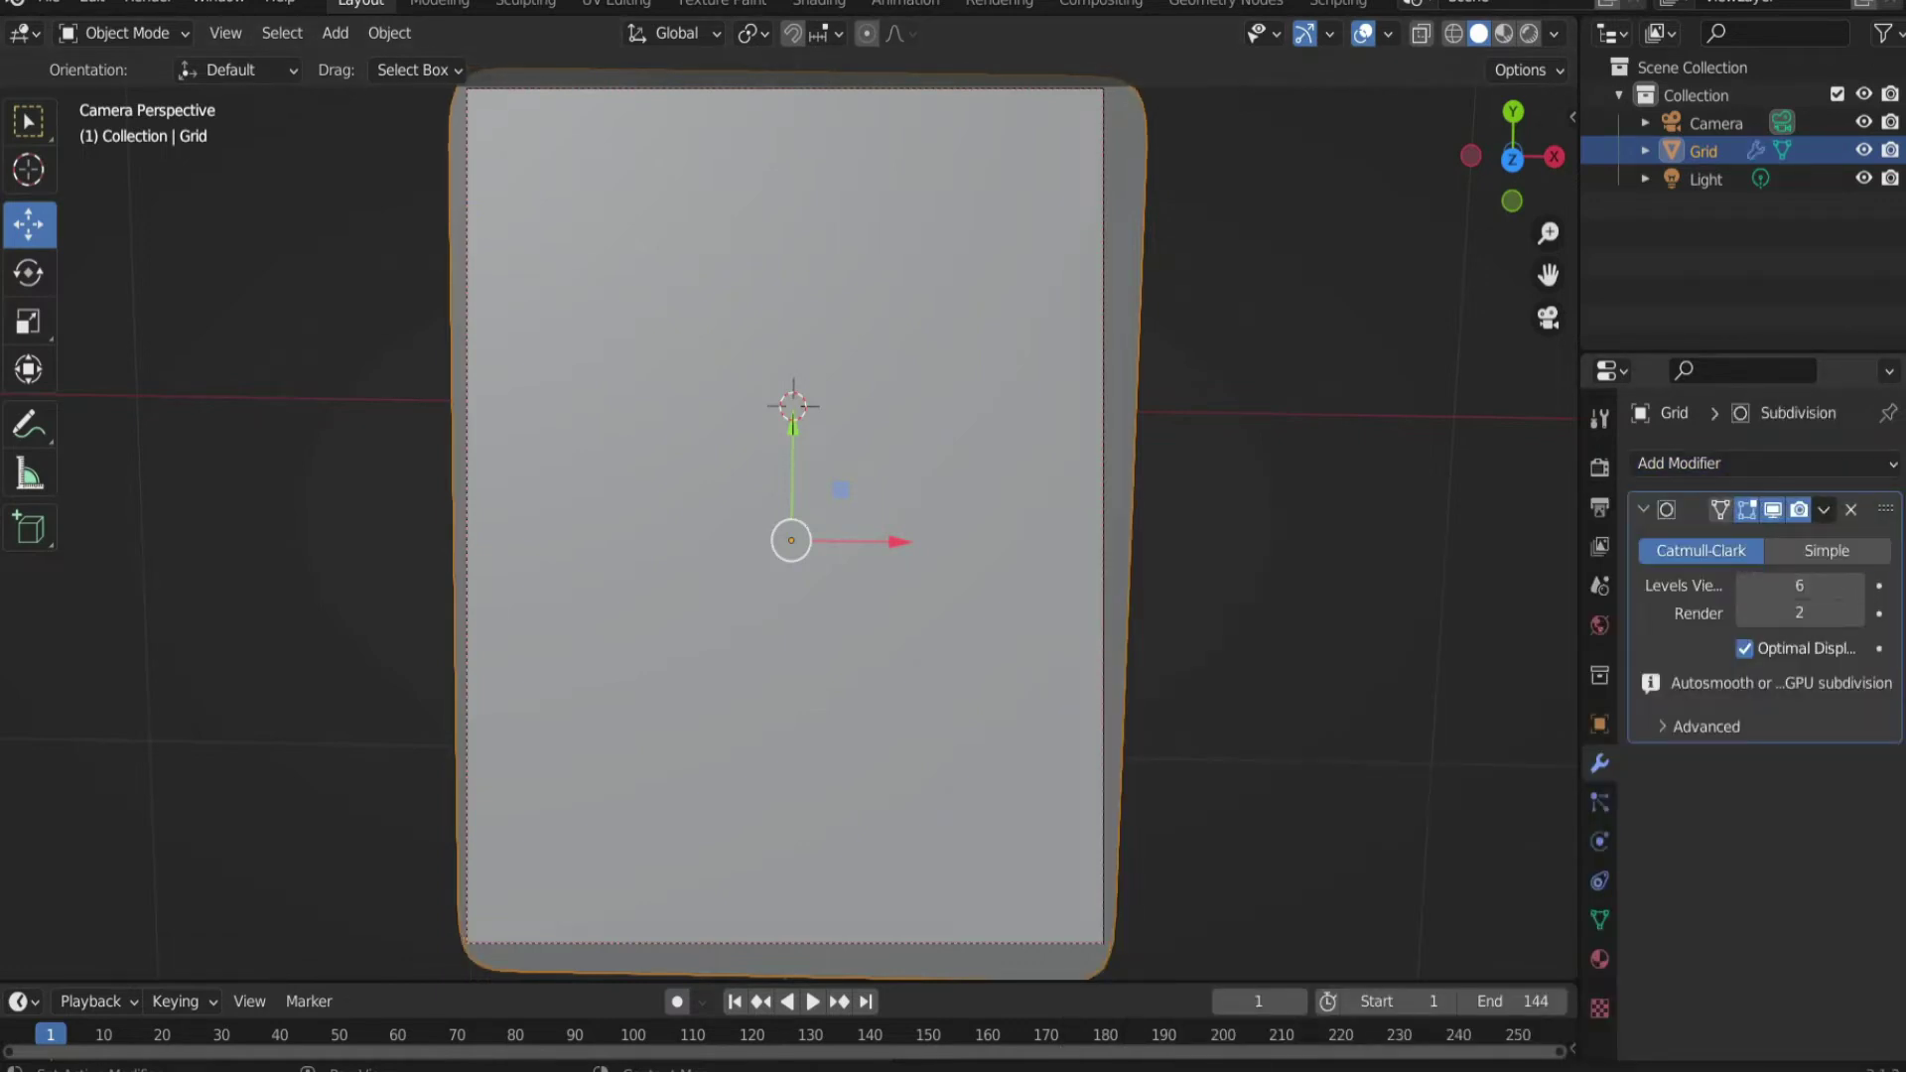
pyautogui.doubleClick(1799, 612)
pyautogui.write('6')
pyautogui.press('Return')
# Step: Add a Displace modifier to the grid and create a new texture for it
pyautogui.click(1688, 463)
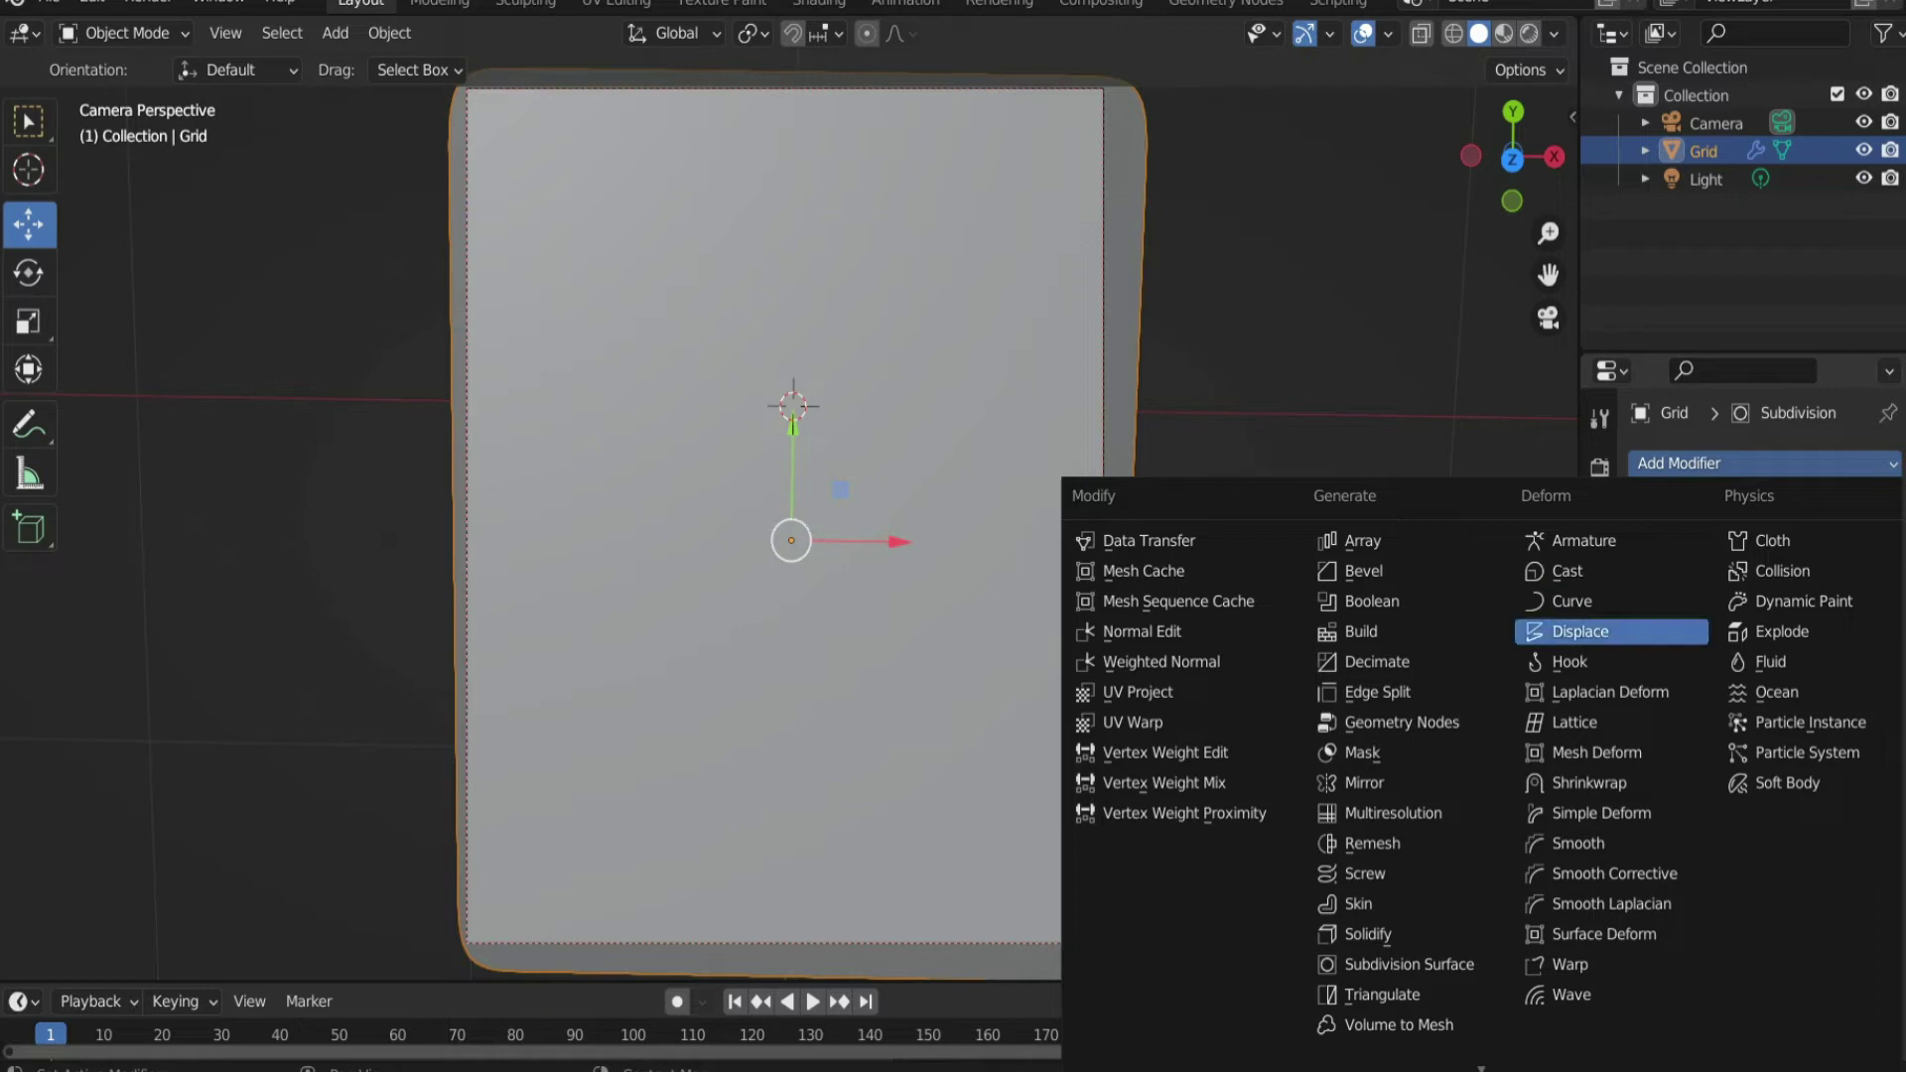
pyautogui.click(1580, 631)
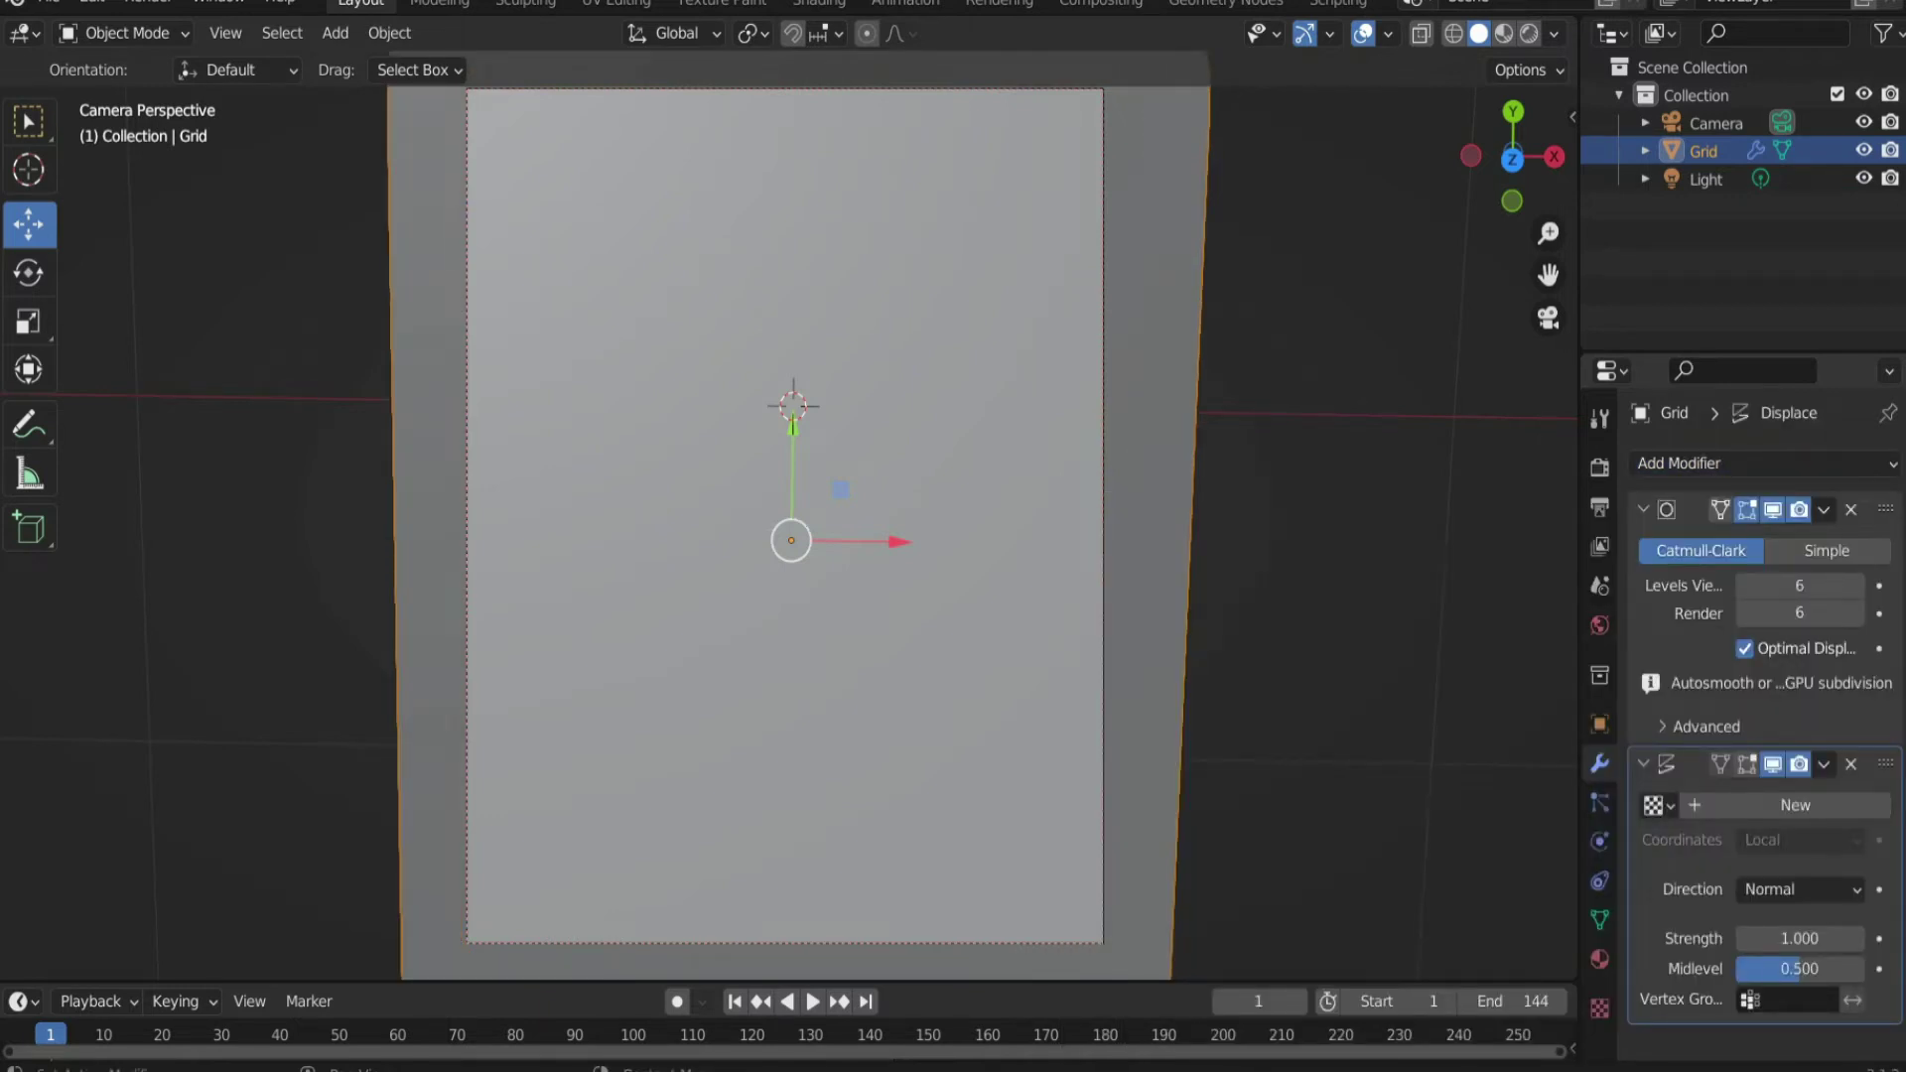
pyautogui.click(1747, 805)
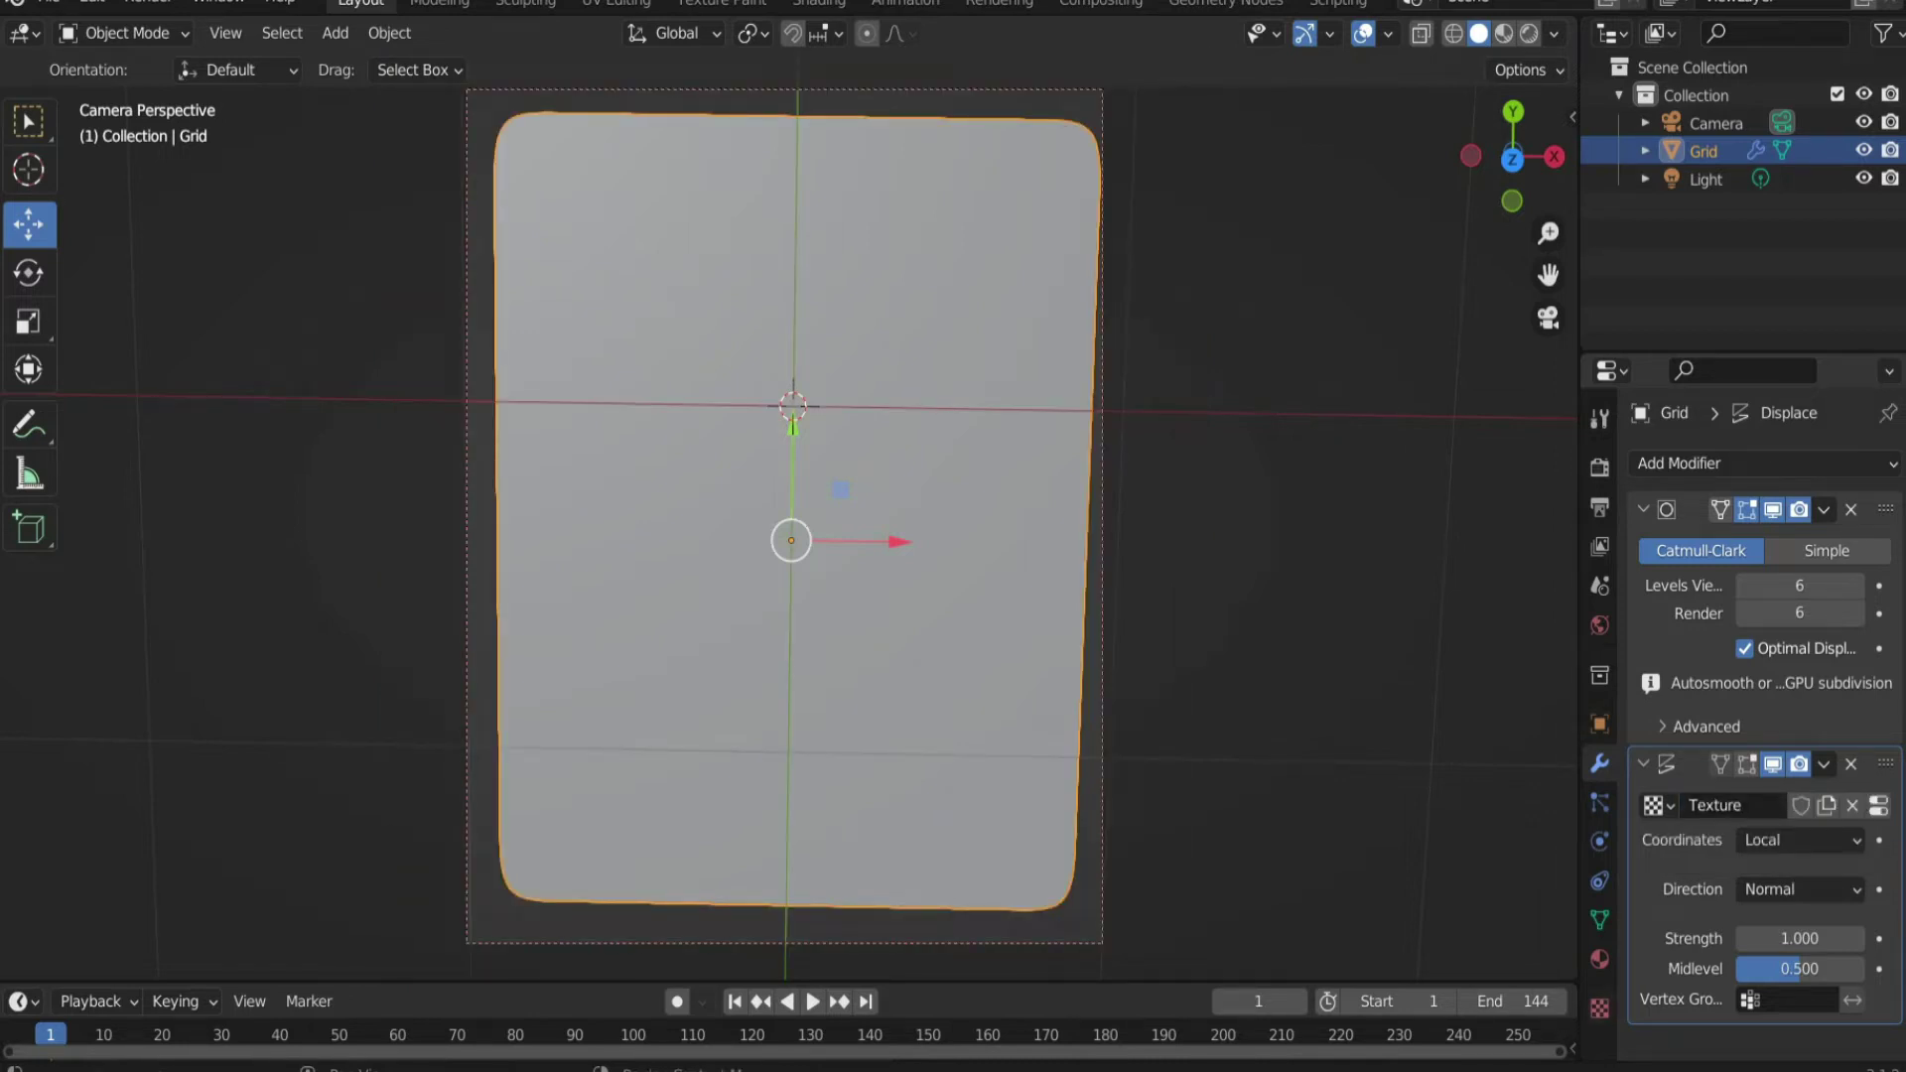
# Step: Change the displacement texture's type to Stucci
pyautogui.click(1599, 1007)
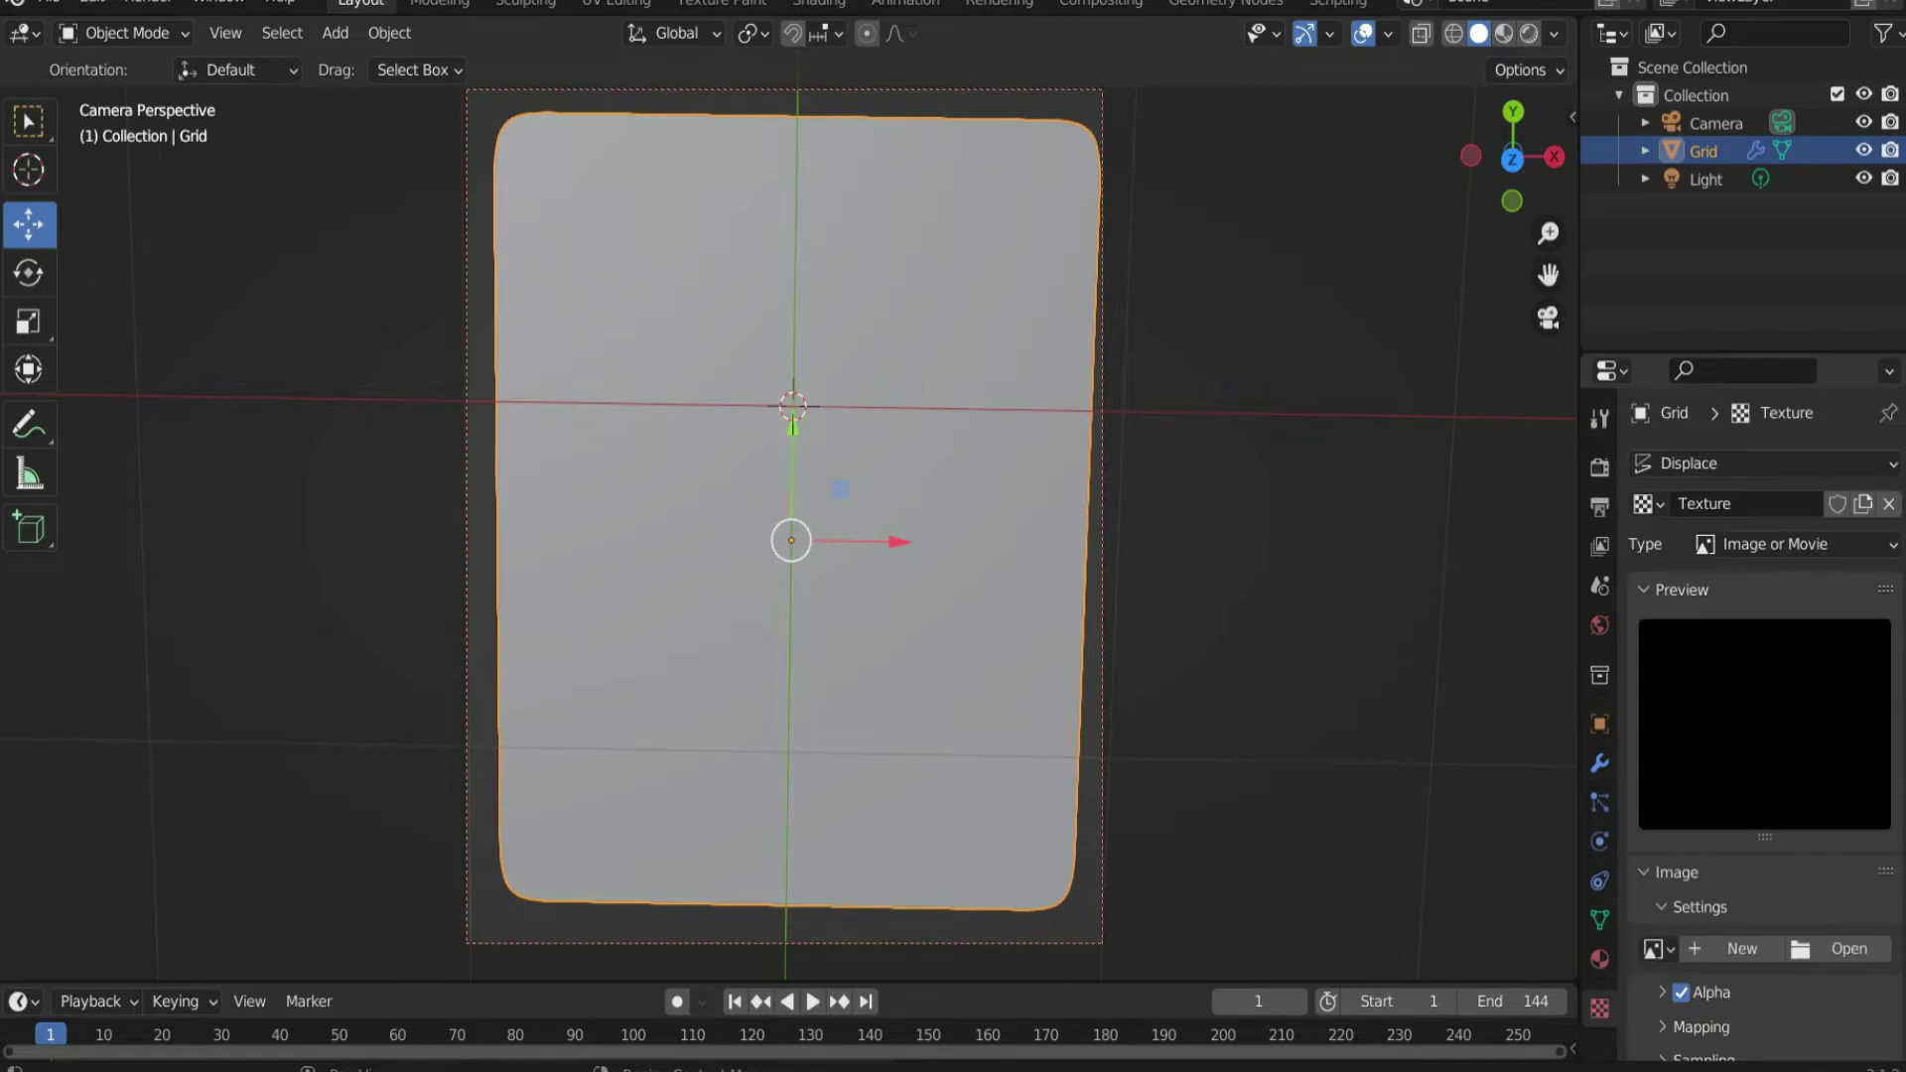
pyautogui.click(1776, 544)
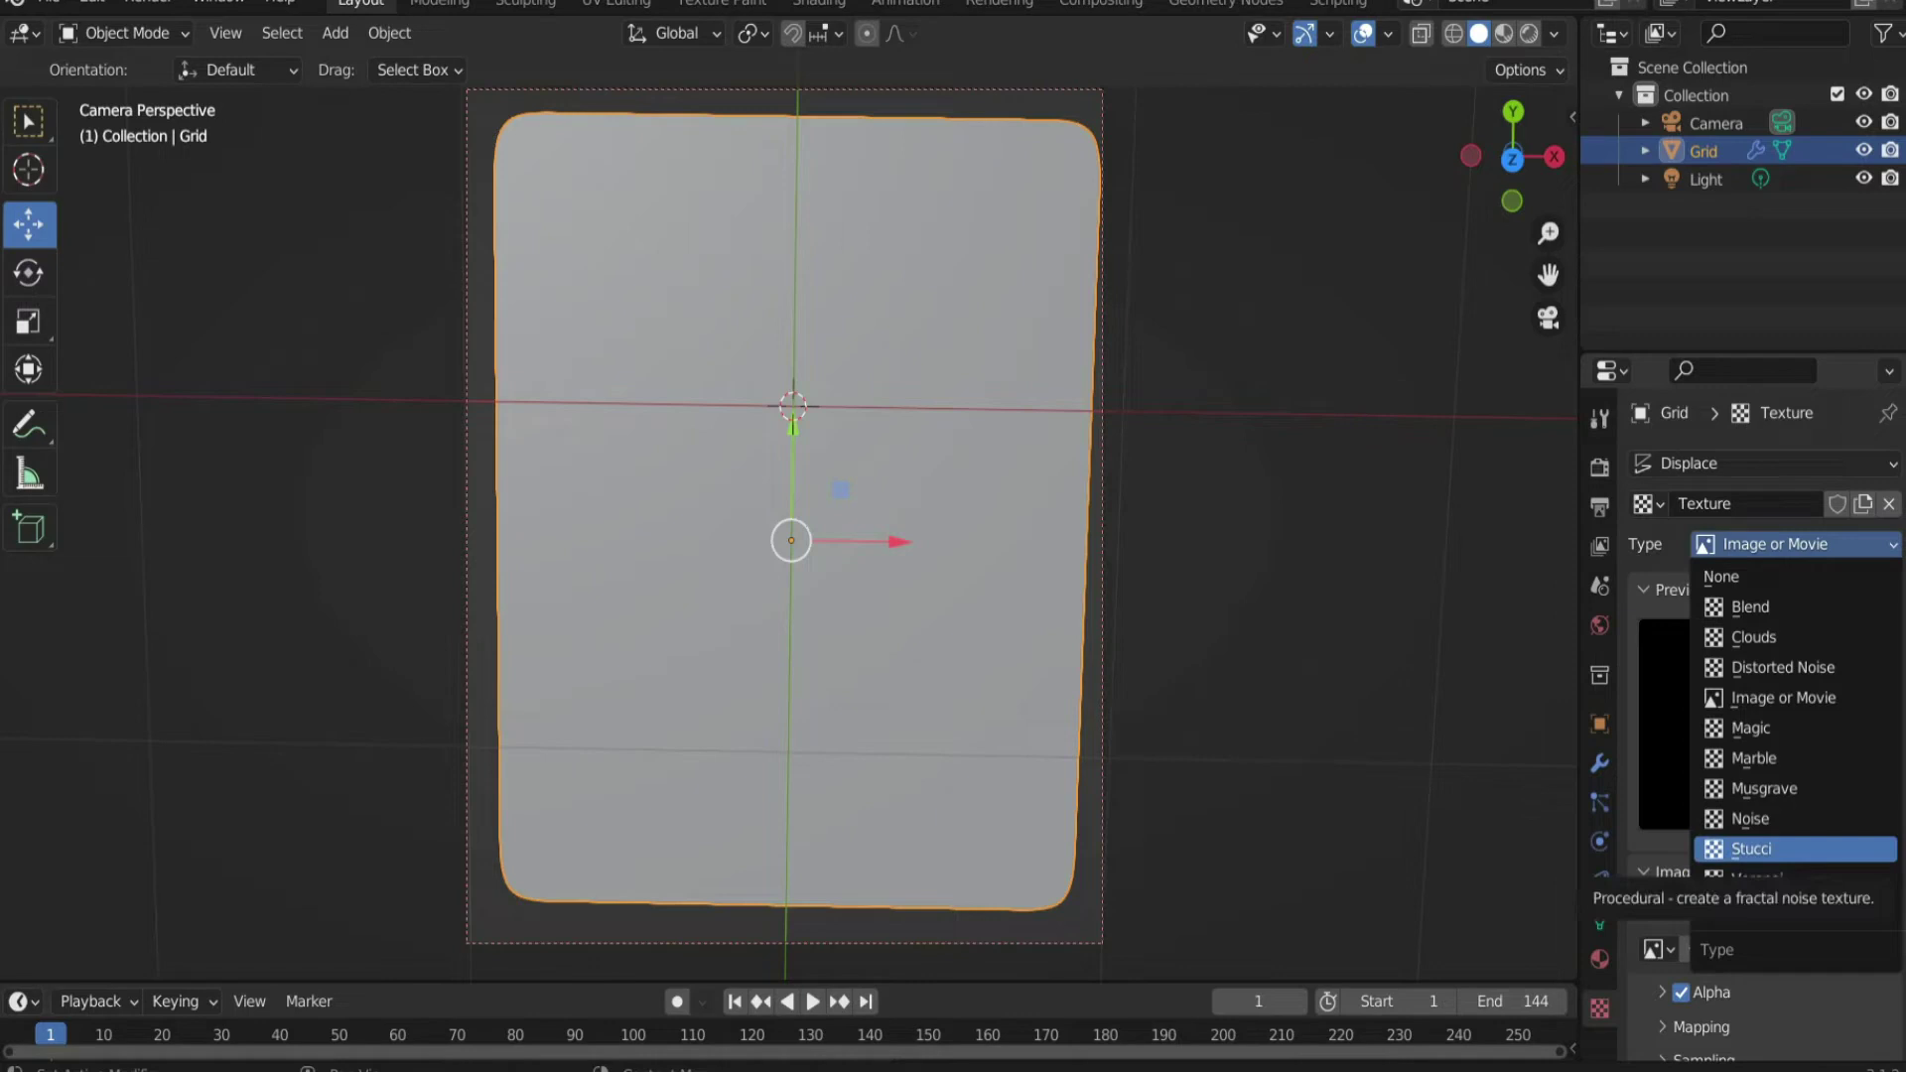
pyautogui.click(1751, 849)
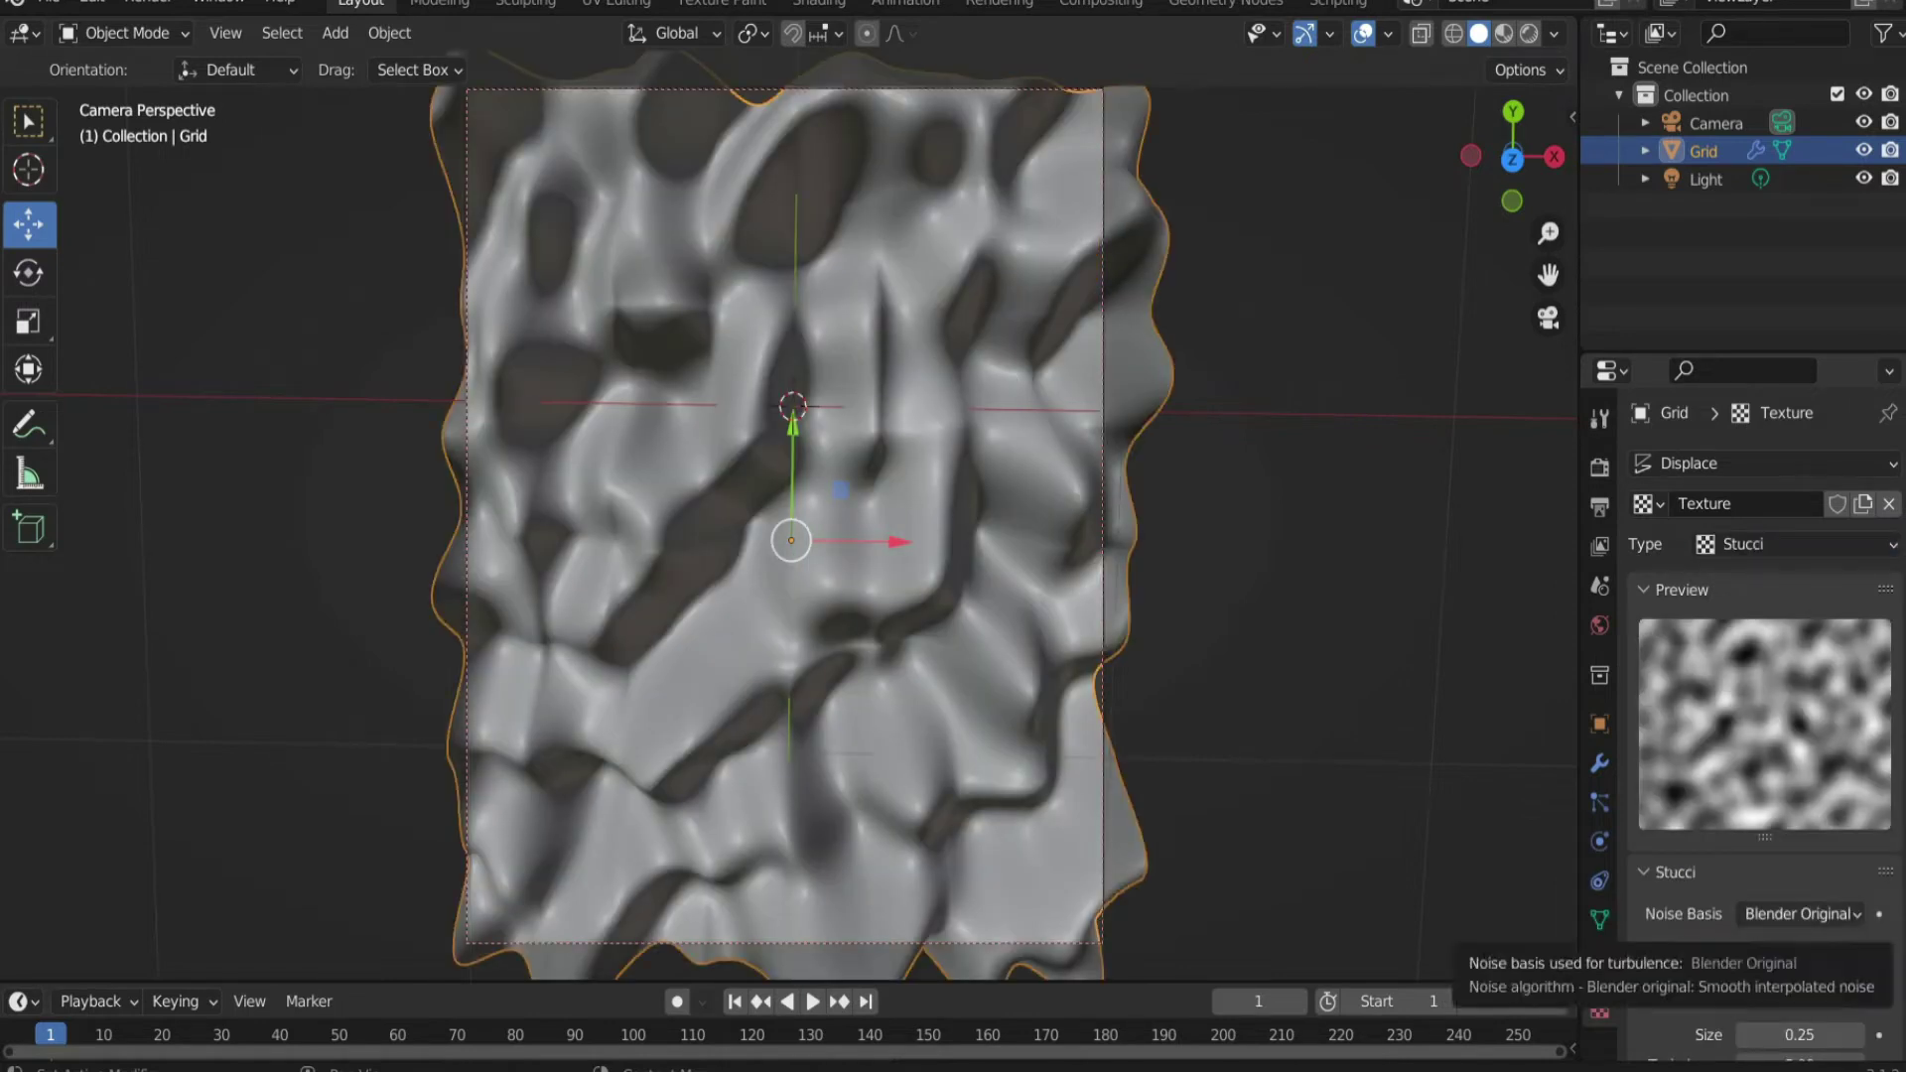
# Step: Set the Stucci texture's noise basis to Voronoi F2-F1 and its size to 0.30
pyautogui.click(1799, 913)
pyautogui.click(1747, 669)
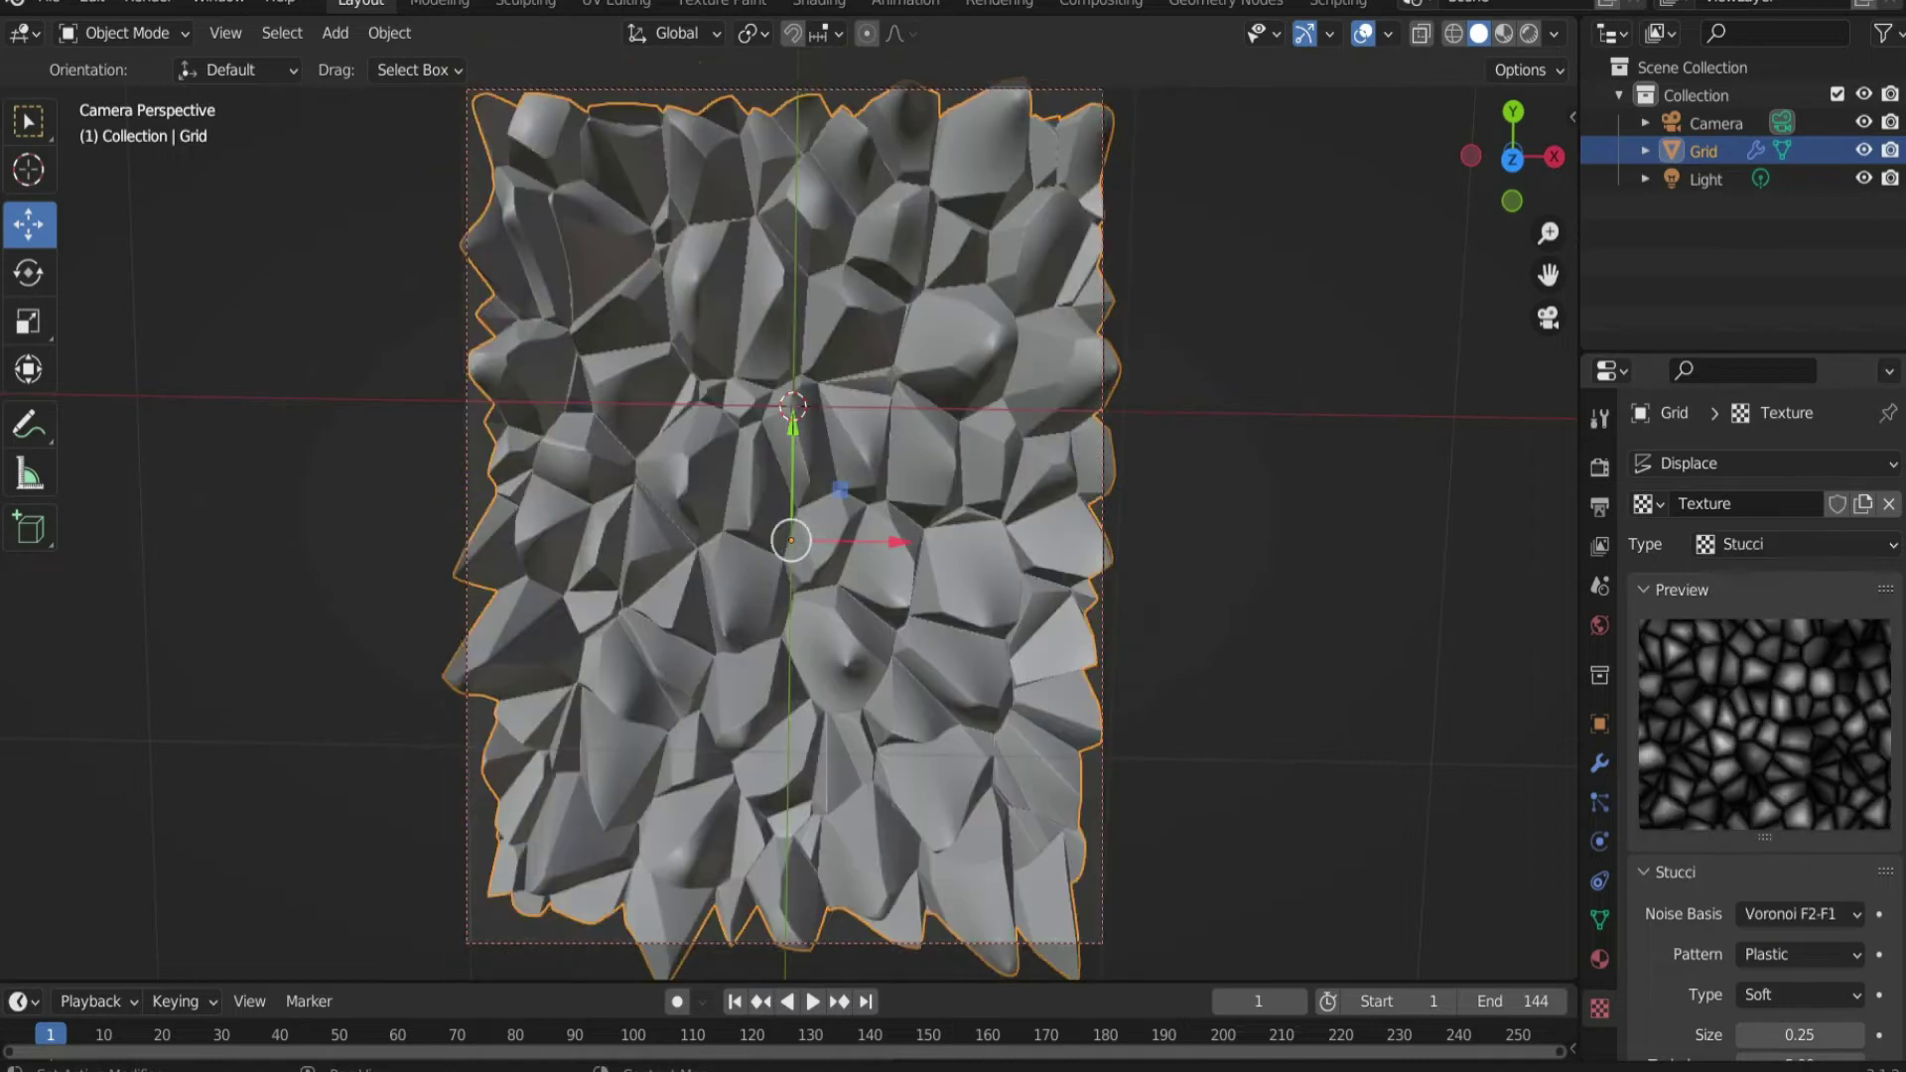
pyautogui.click(1798, 1034)
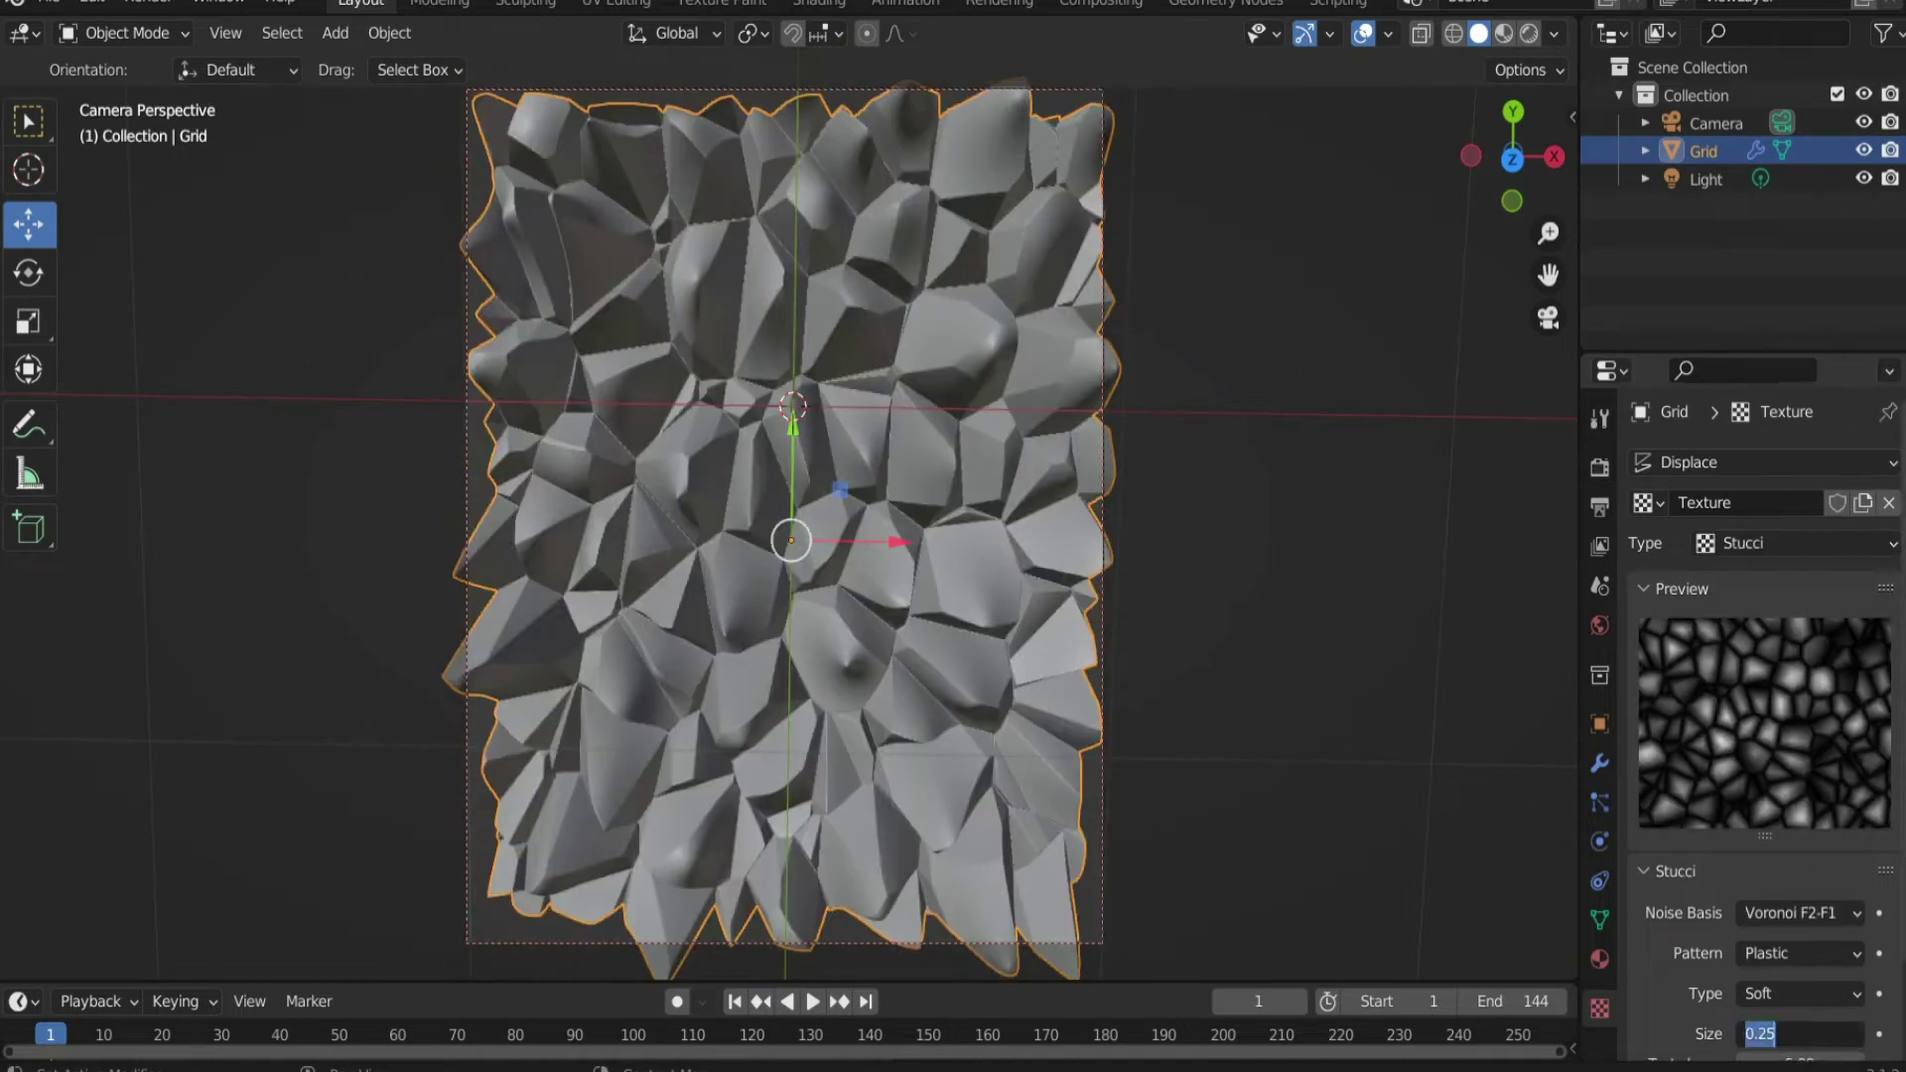
pyautogui.write('0.3')
pyautogui.press('Return')
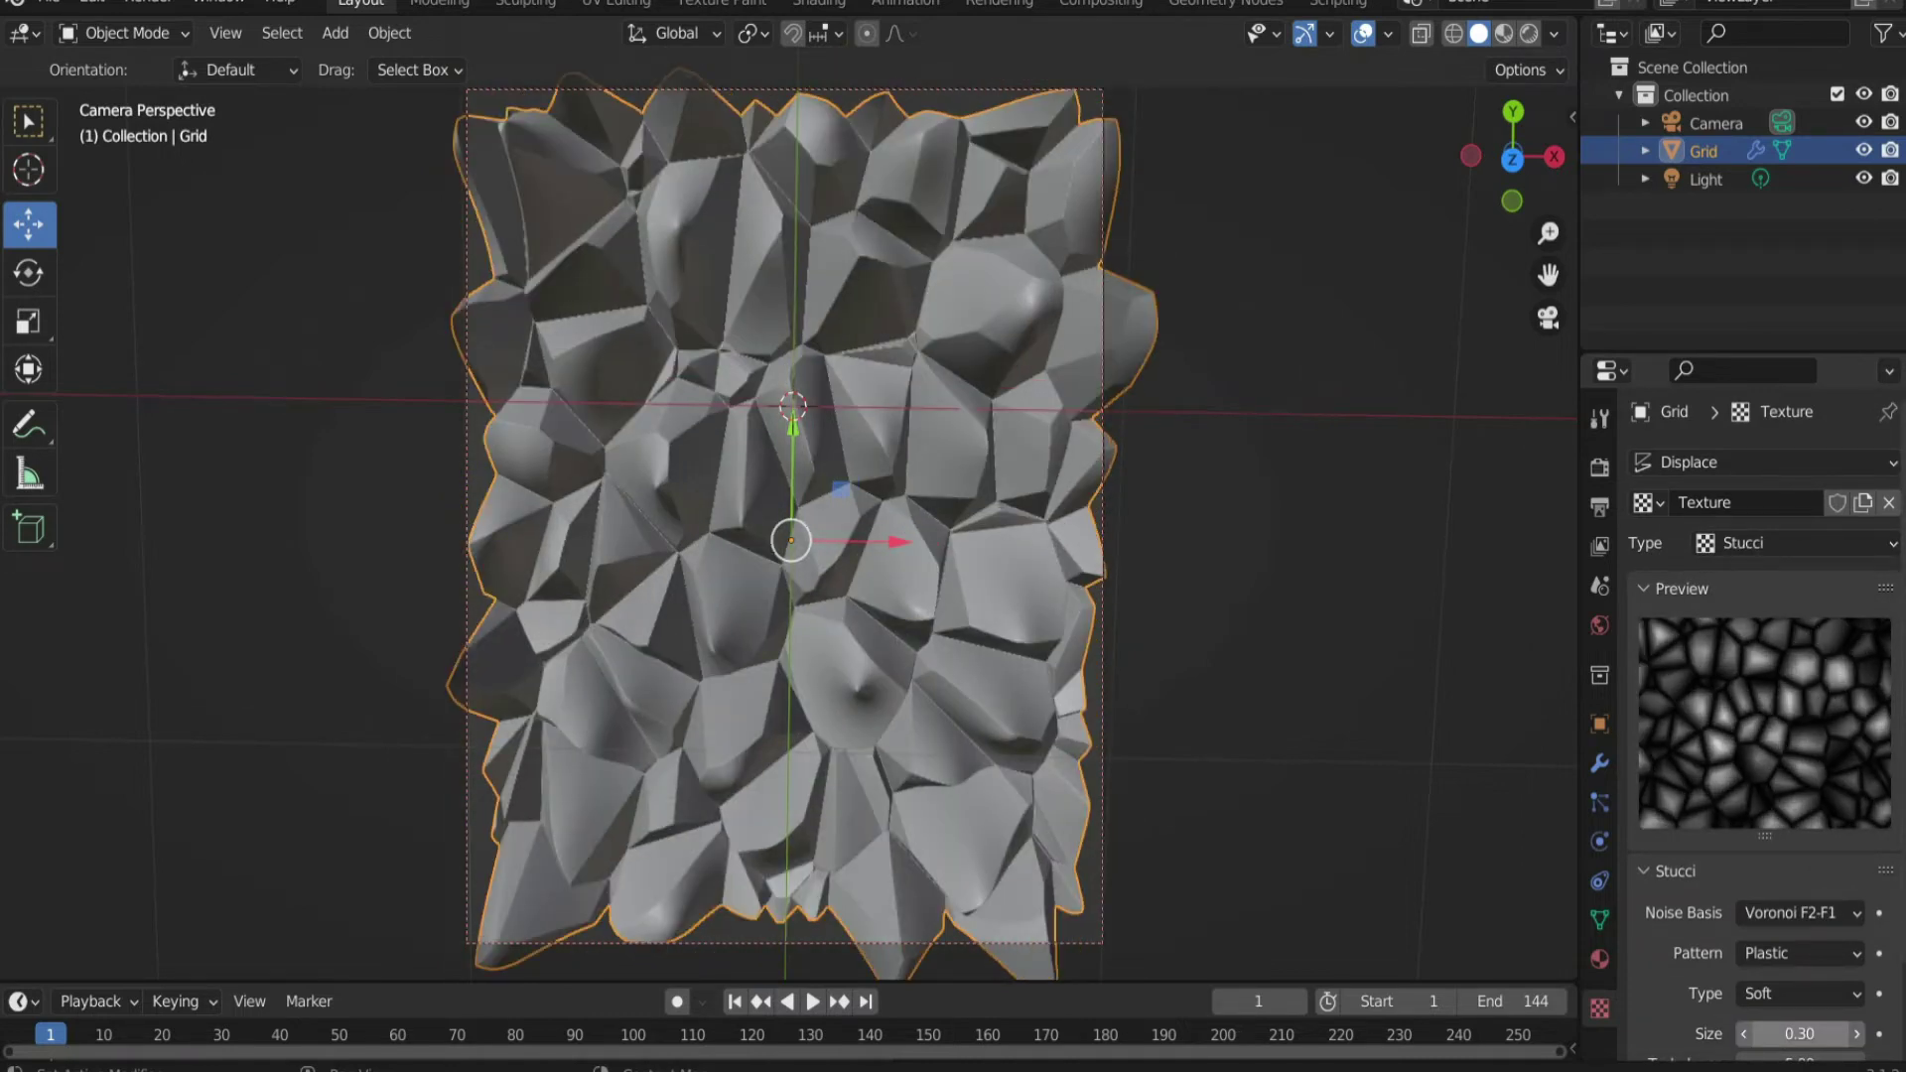
# Step: Enable the color ramp in the texture's color settings and set the black stop's position to 0.055
pyautogui.scroll(-3, 1765, 733)
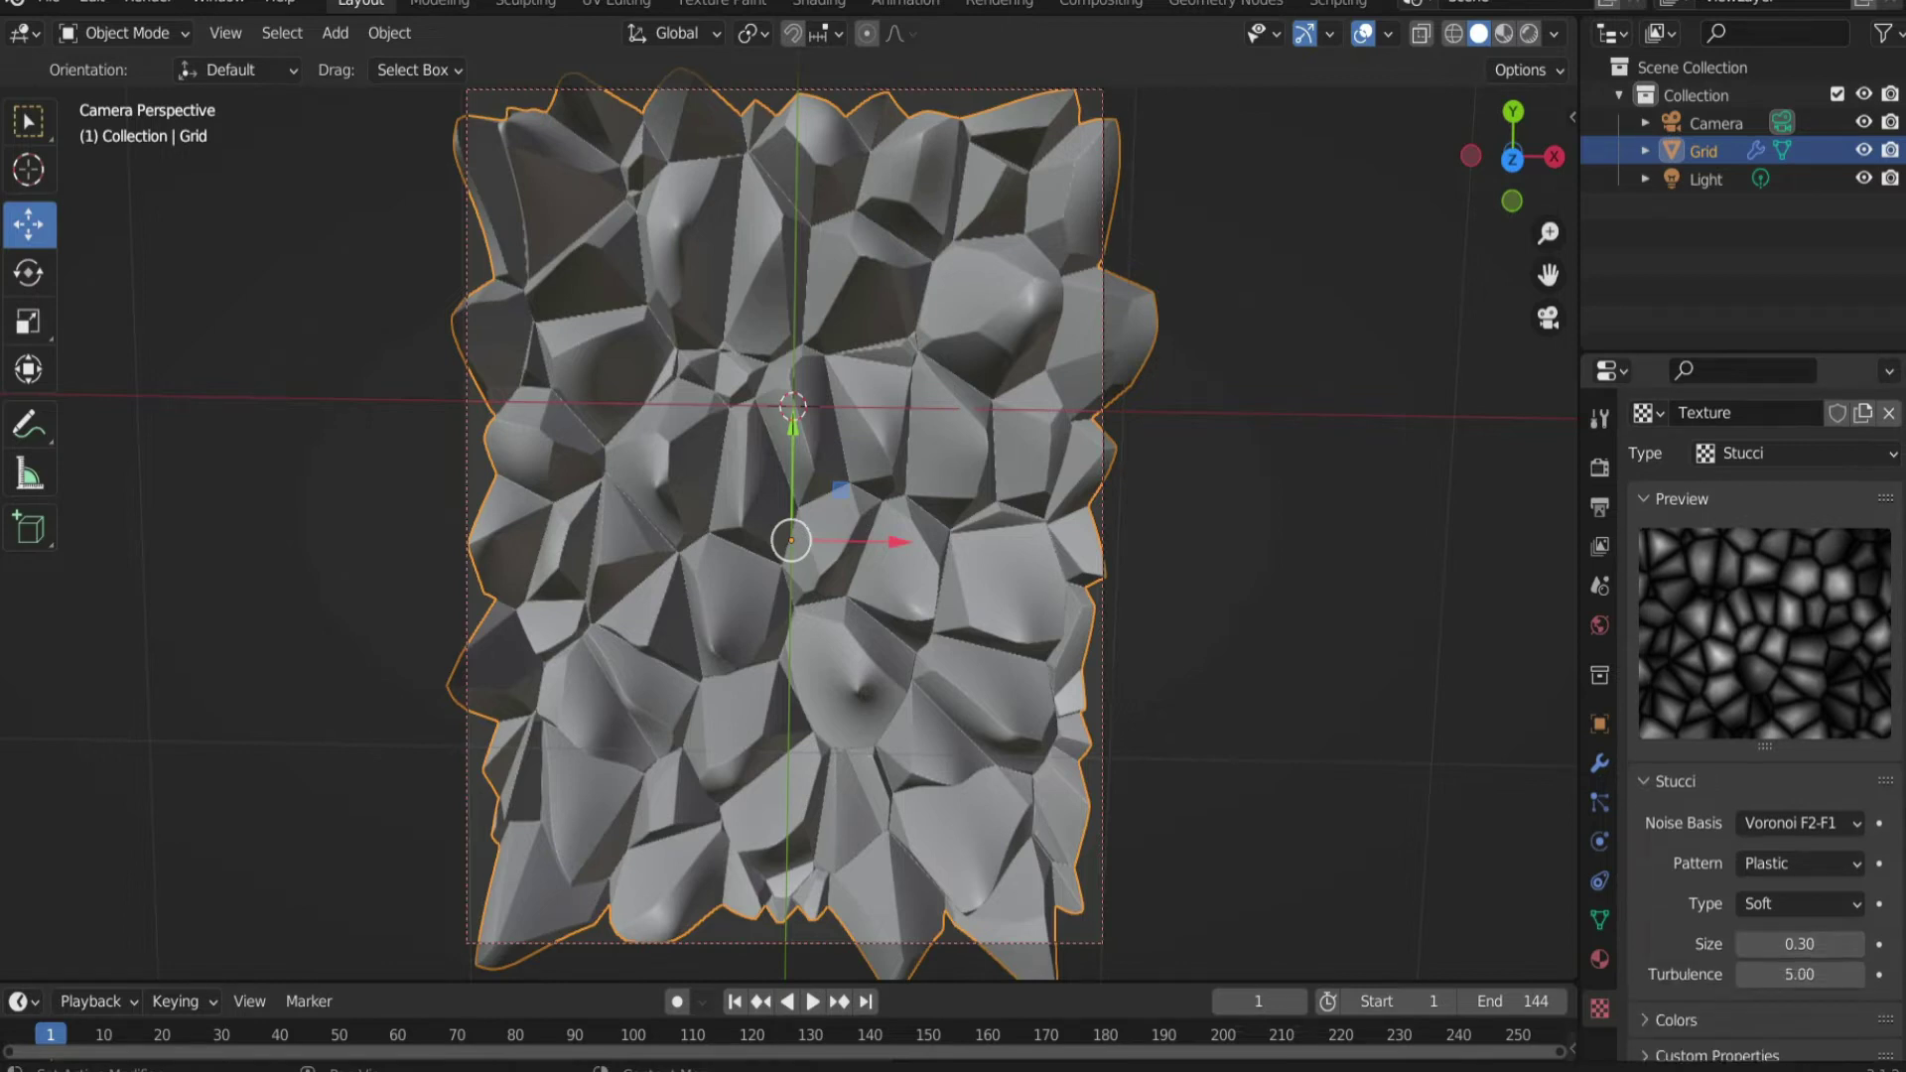
pyautogui.click(1676, 1004)
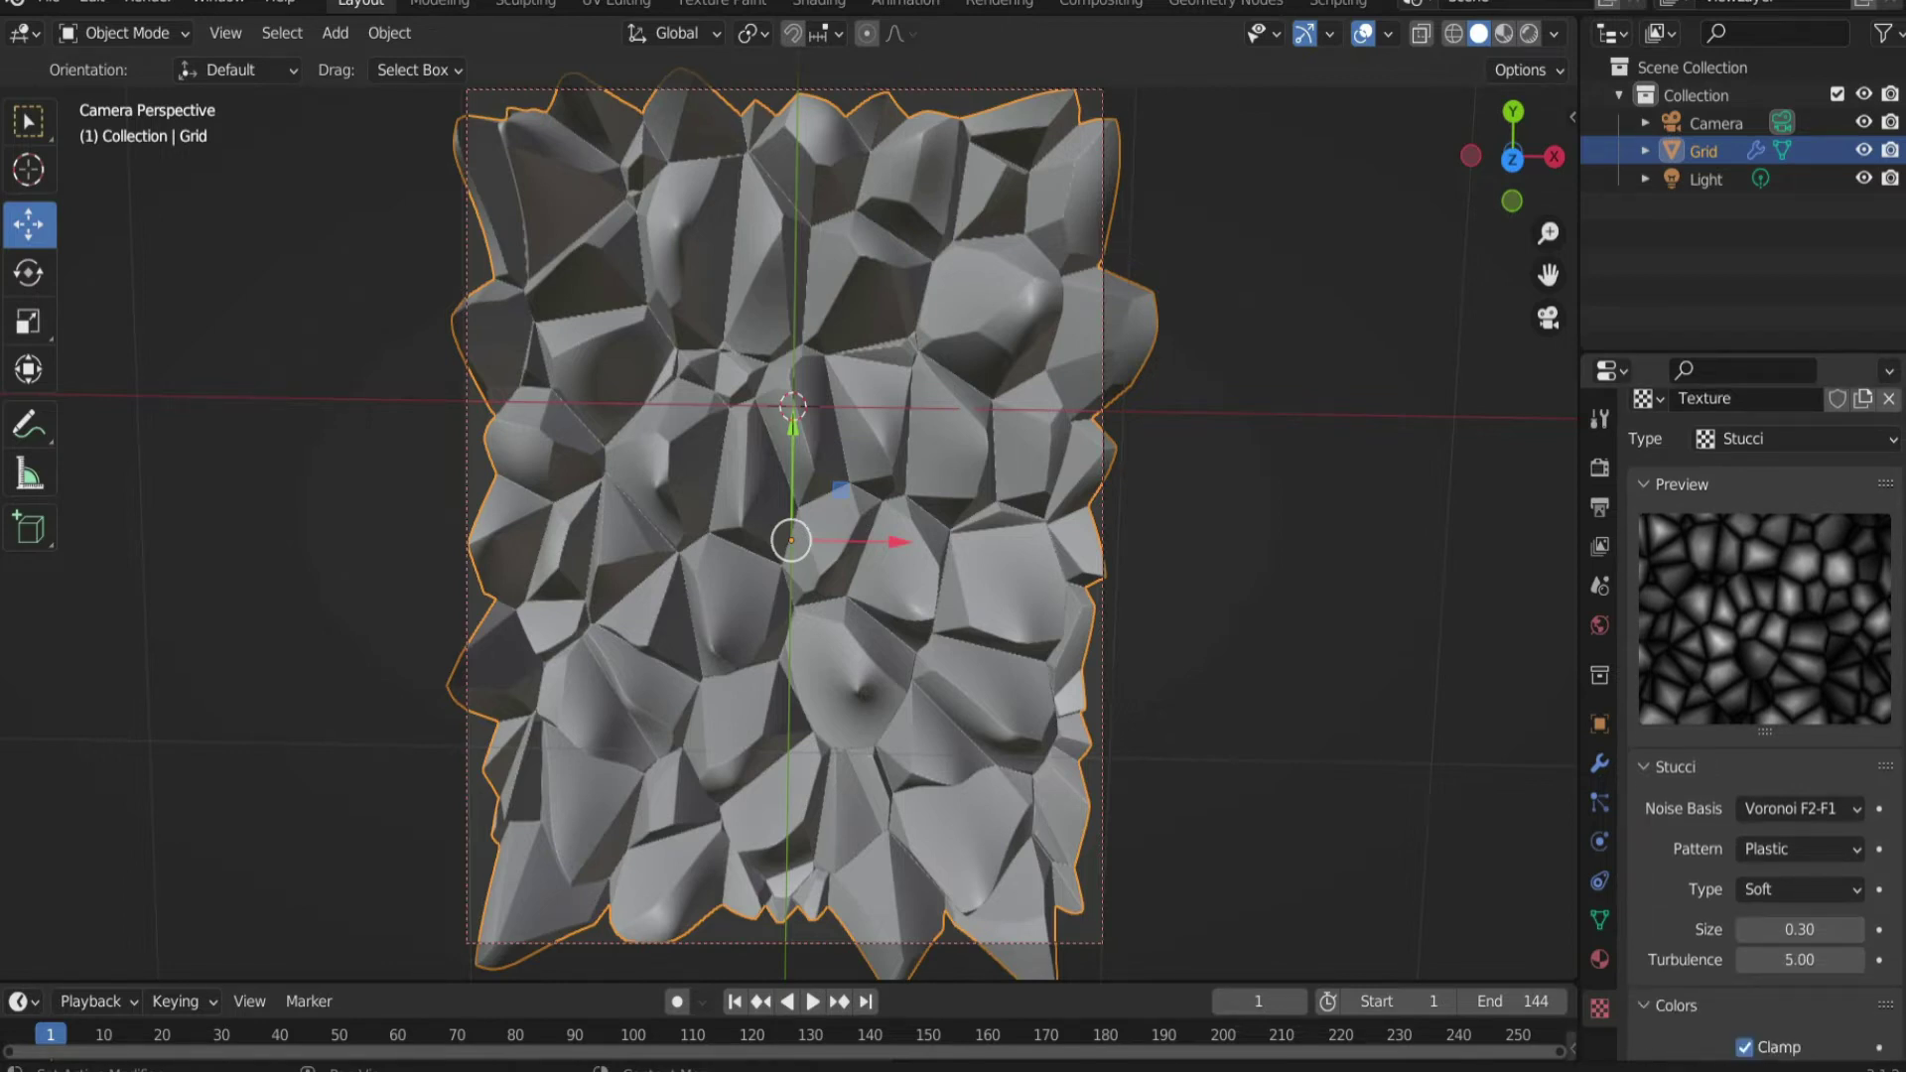
pyautogui.scroll(-5, 1765, 725)
pyautogui.scroll(-3, 1765, 724)
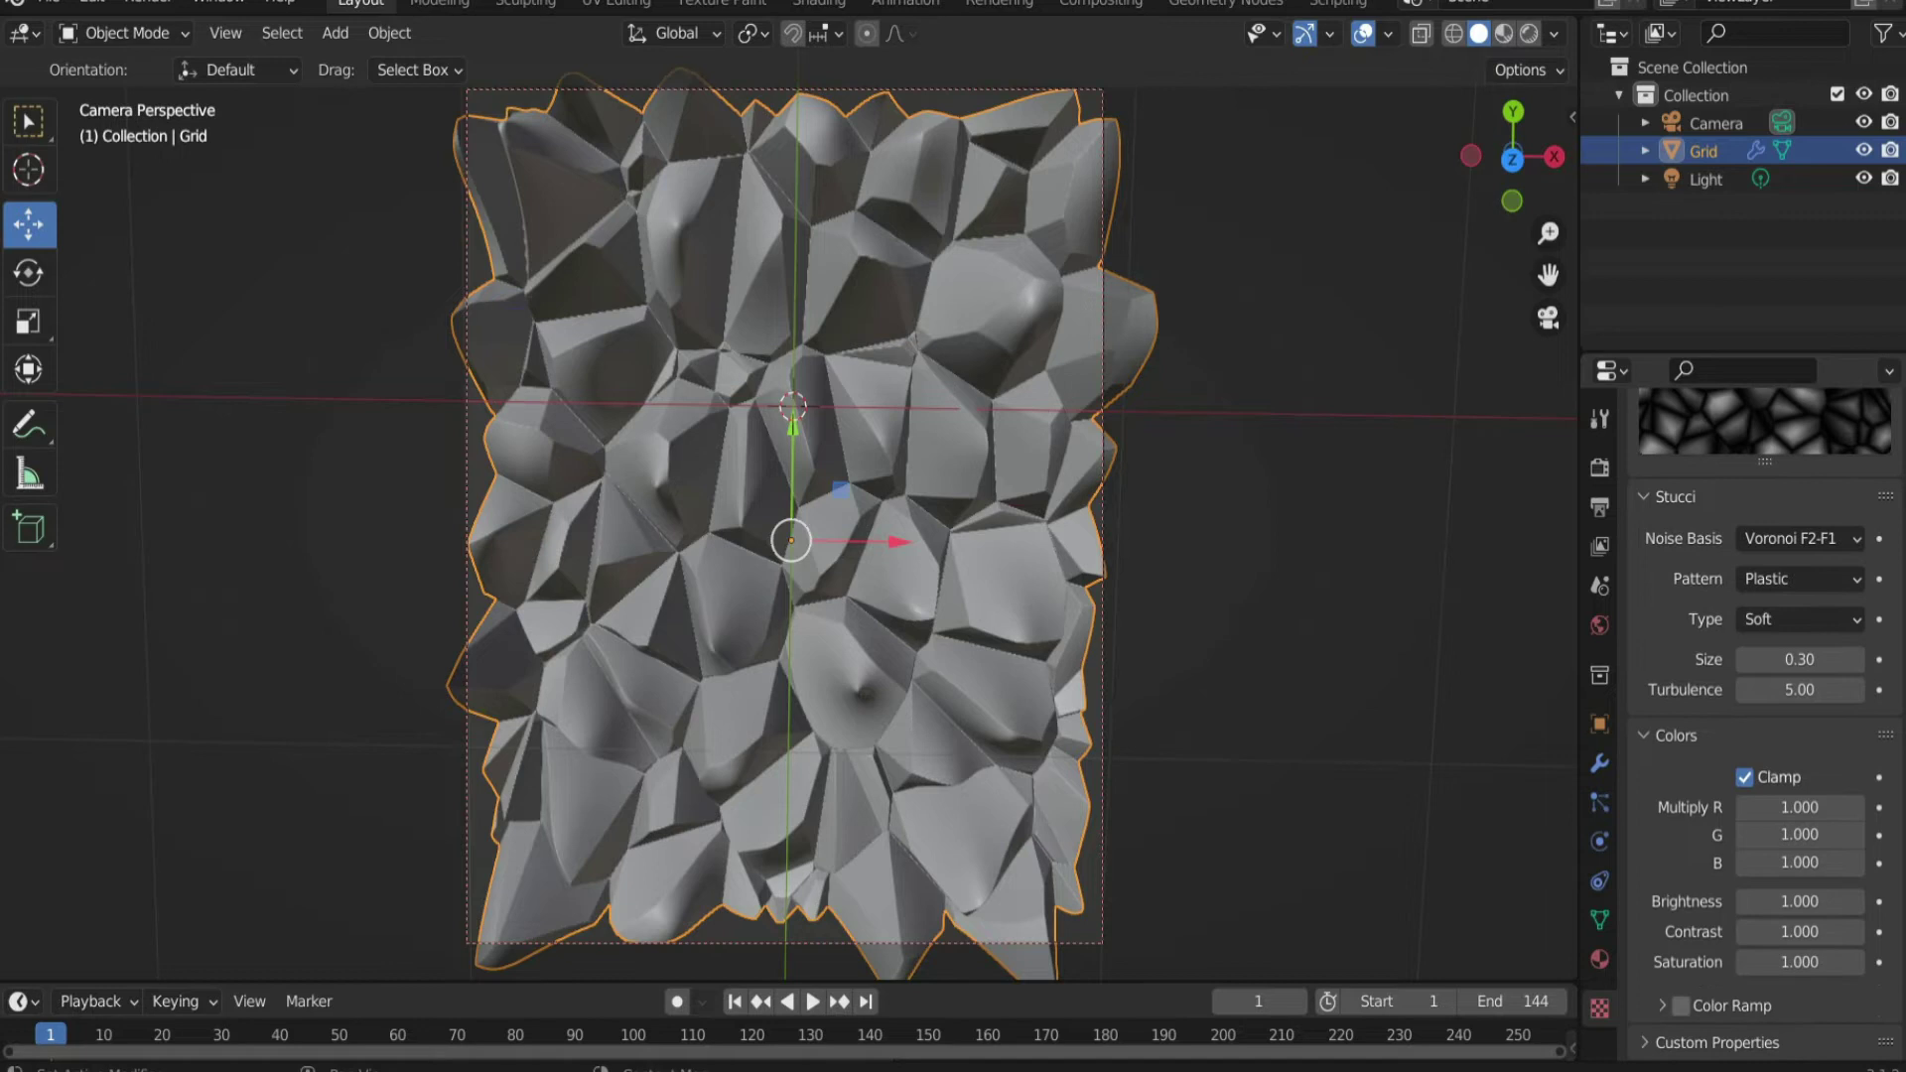
pyautogui.click(1680, 1006)
pyautogui.click(1662, 1006)
pyautogui.scroll(-4, 1765, 725)
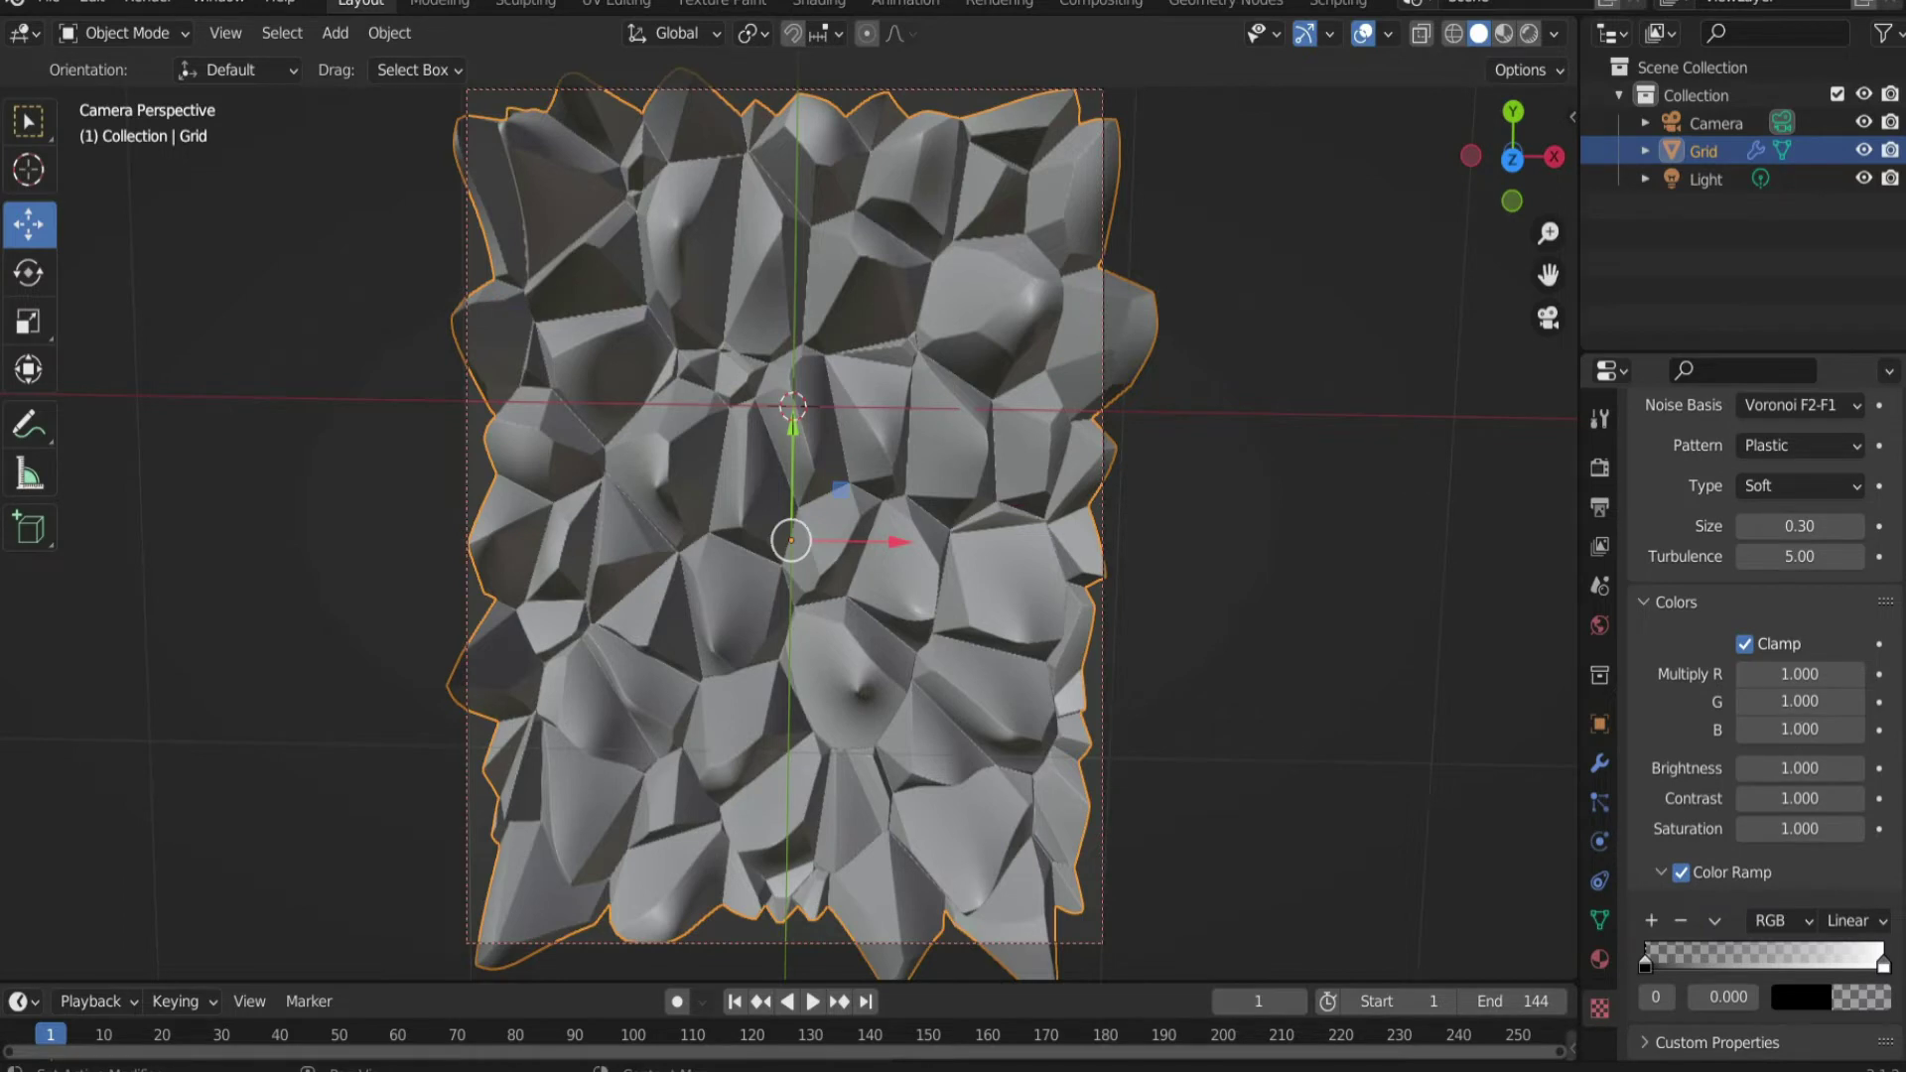
pyautogui.click(1727, 997)
pyautogui.write('0.0')
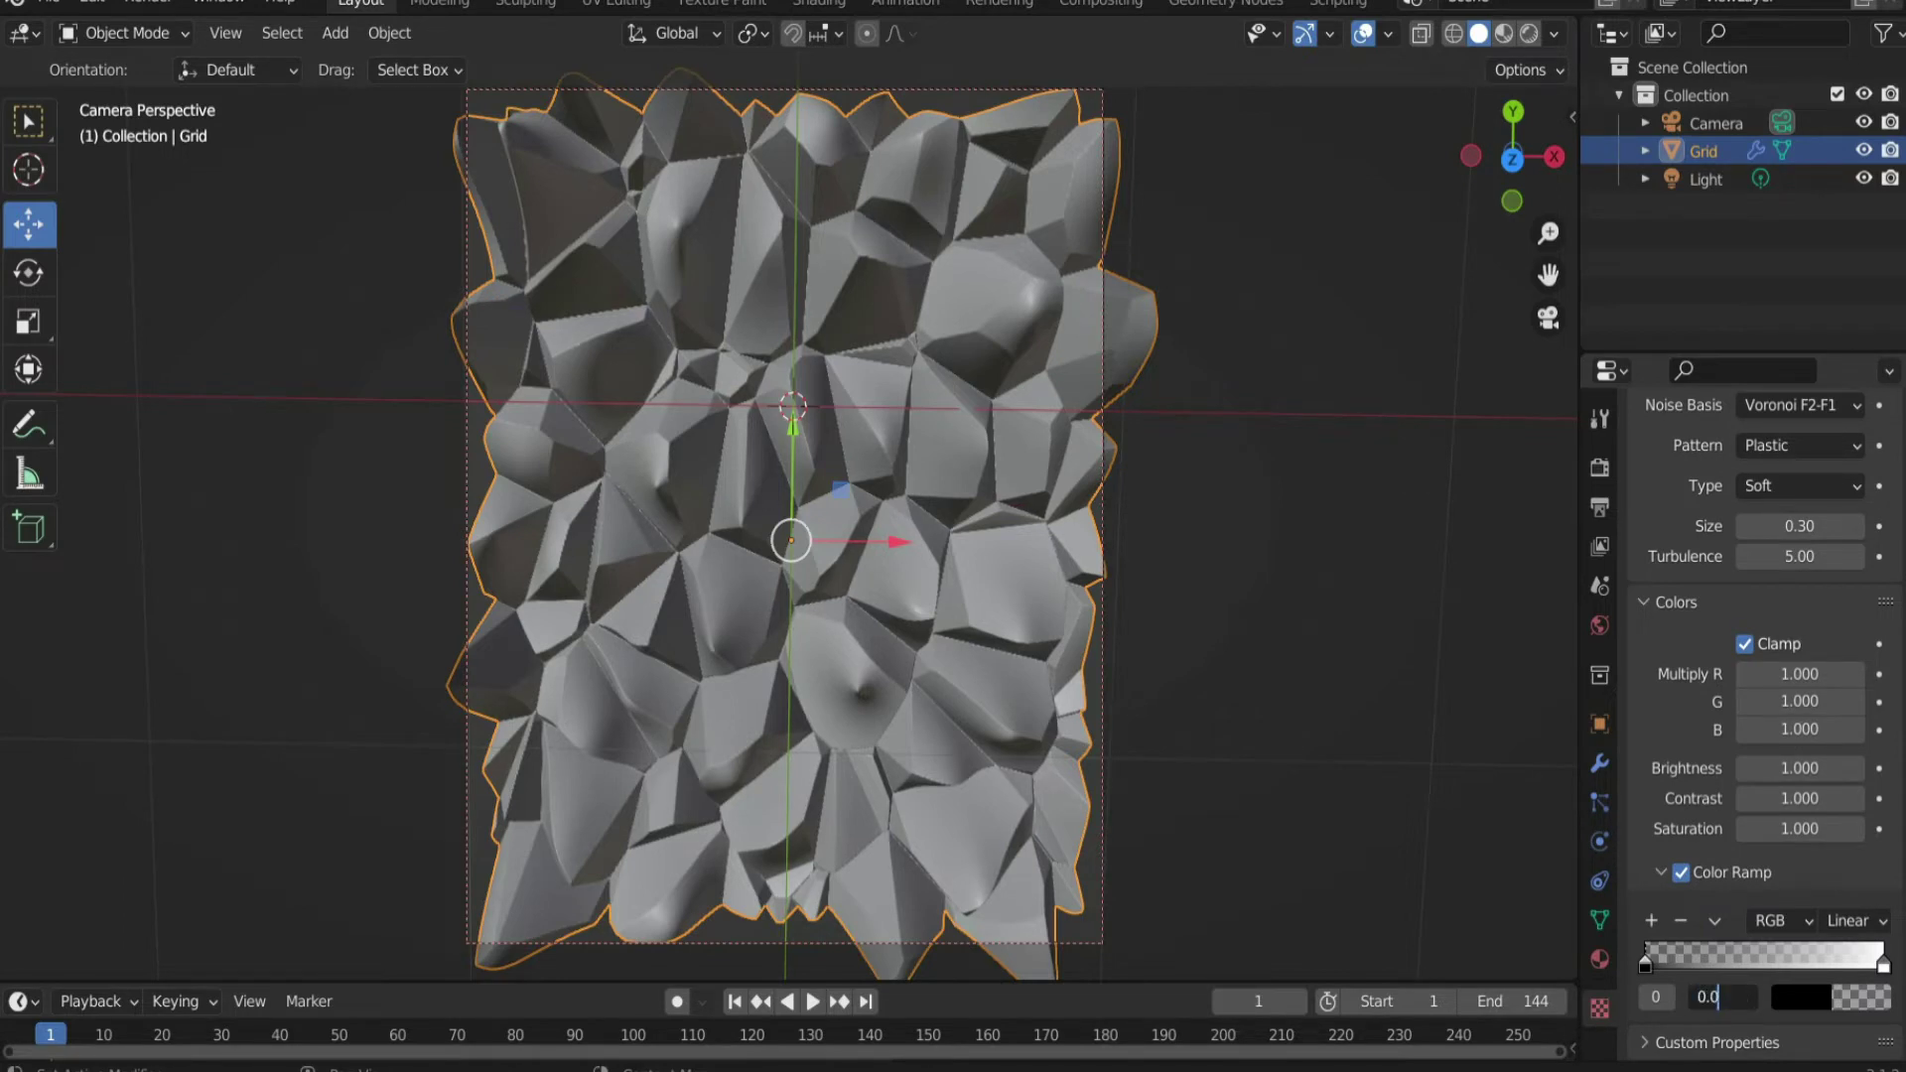
pyautogui.write('55')
pyautogui.press('Return')
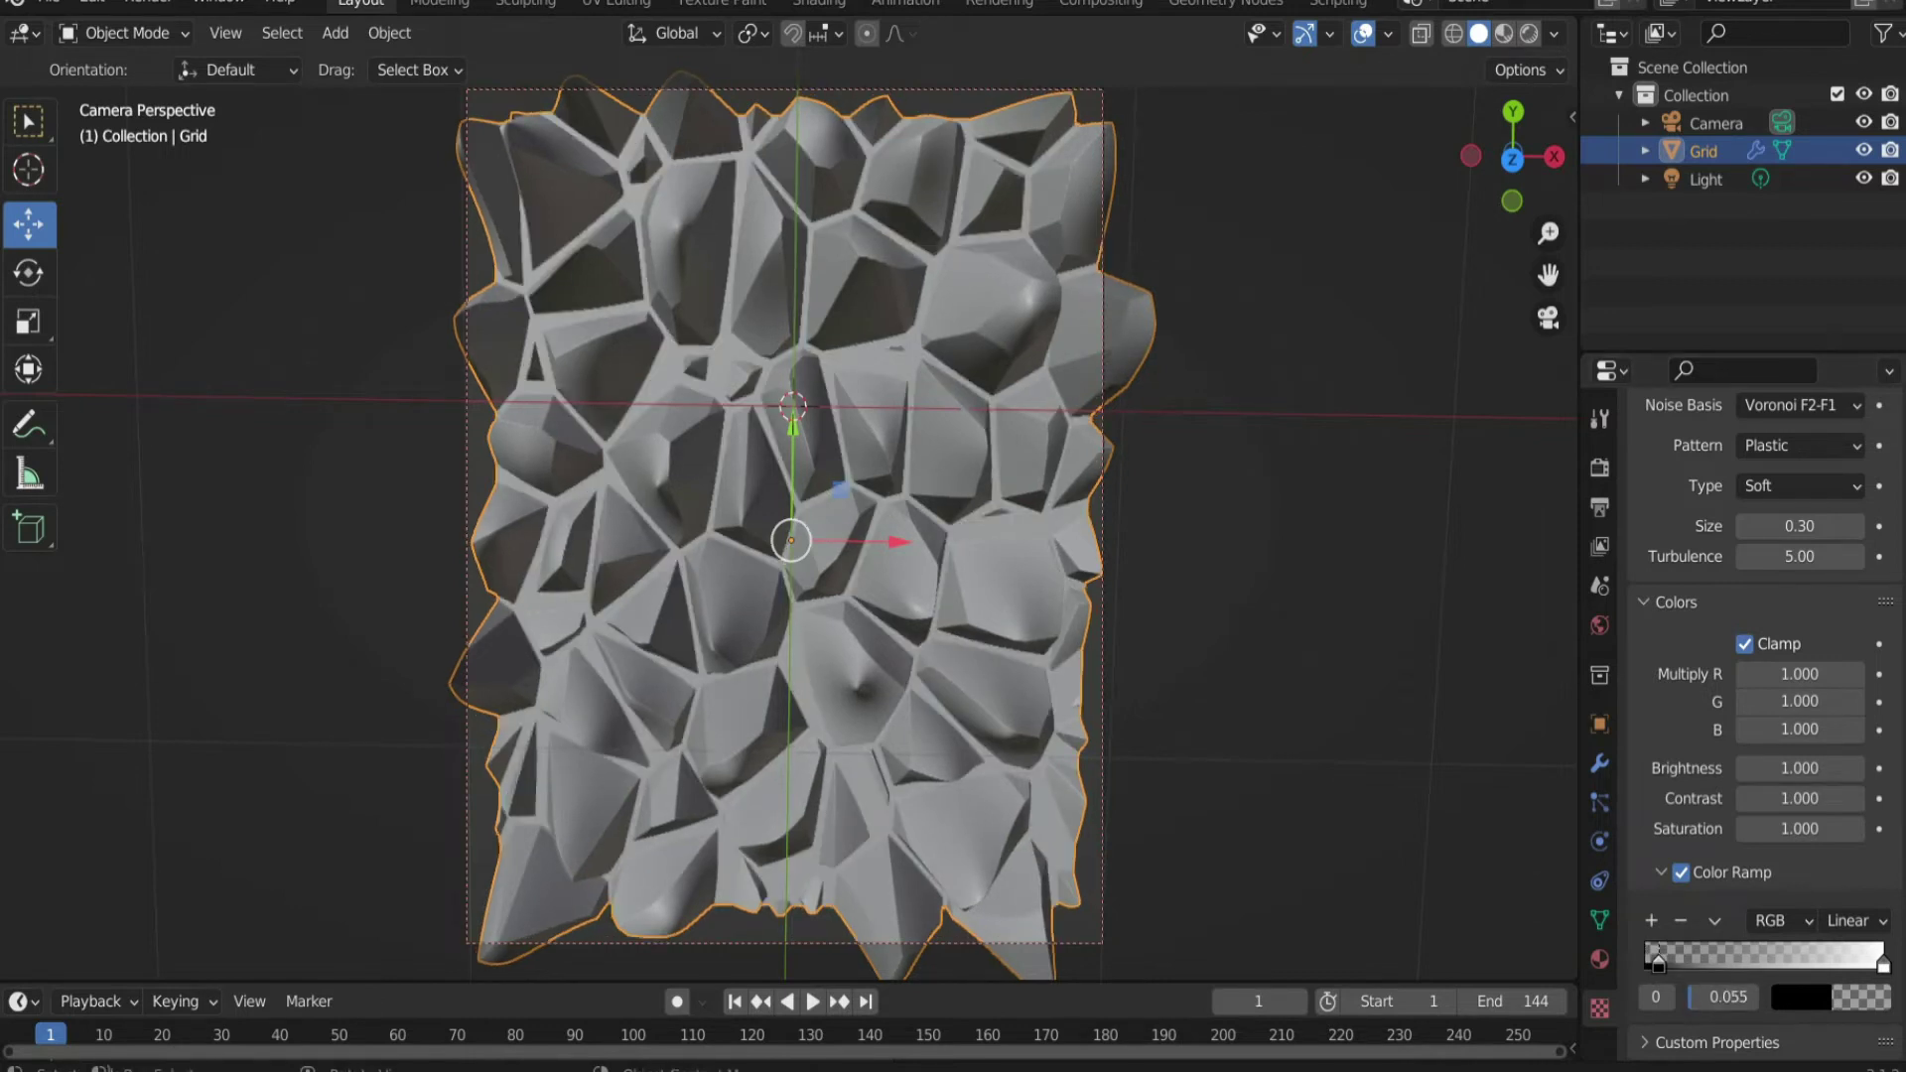
# Step: Lower the camera to a Z location of about 2.9 m so the grid overfills the frame
pyautogui.scroll(1, 1766, 695)
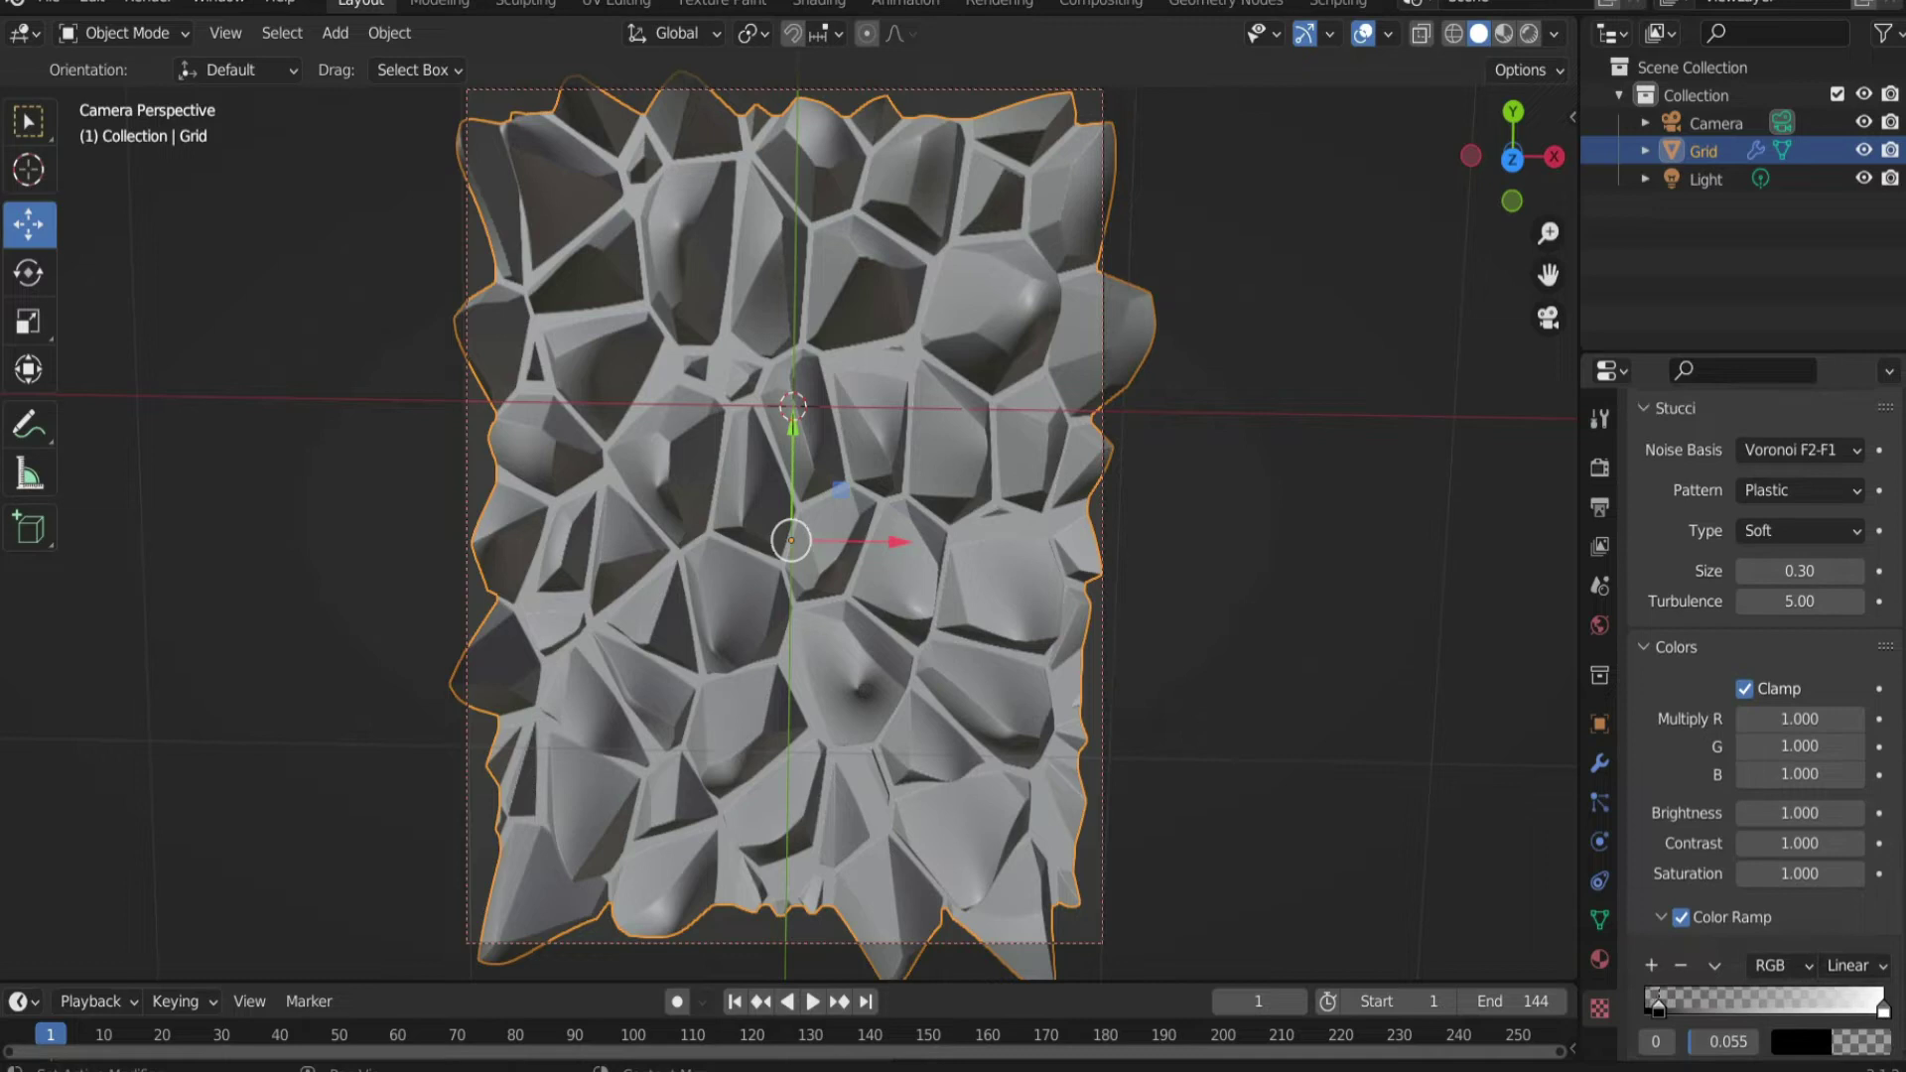
pyautogui.scroll(7, 1767, 695)
pyautogui.click(1715, 123)
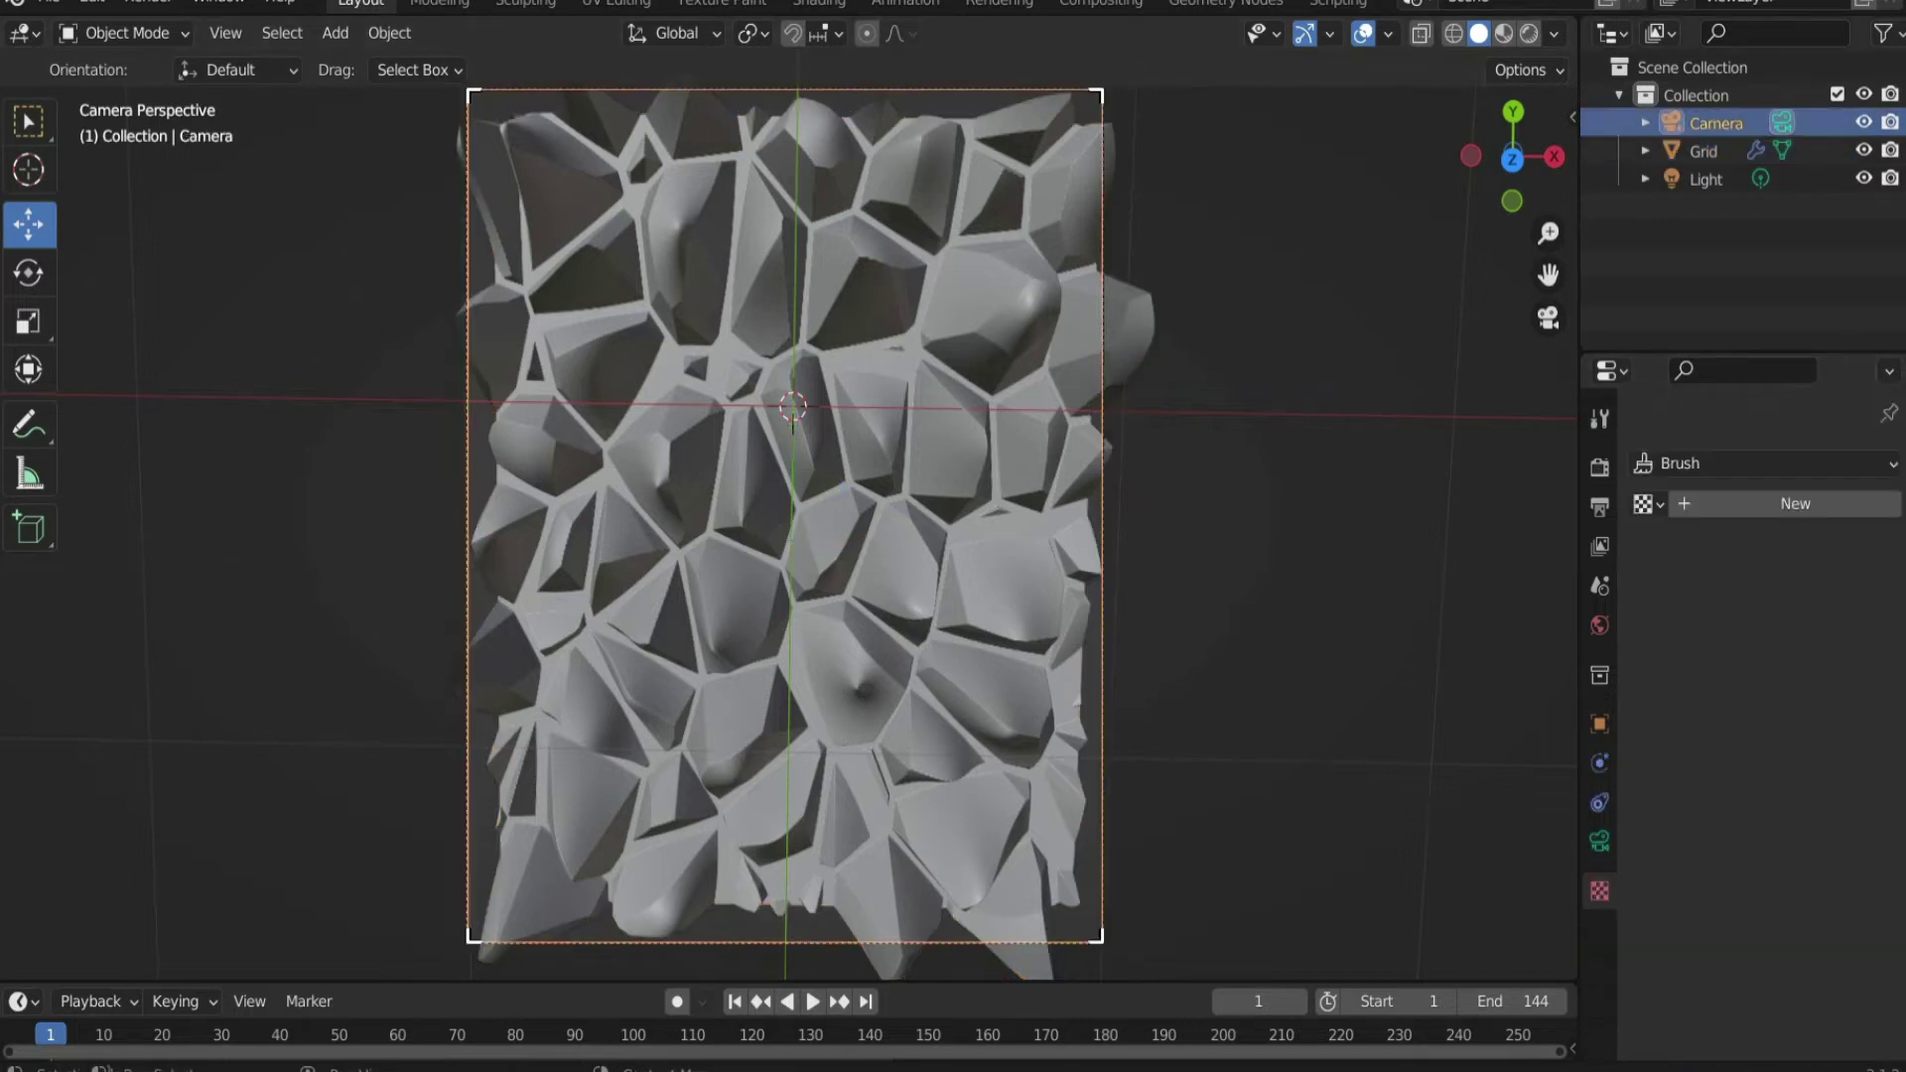
pyautogui.click(1599, 723)
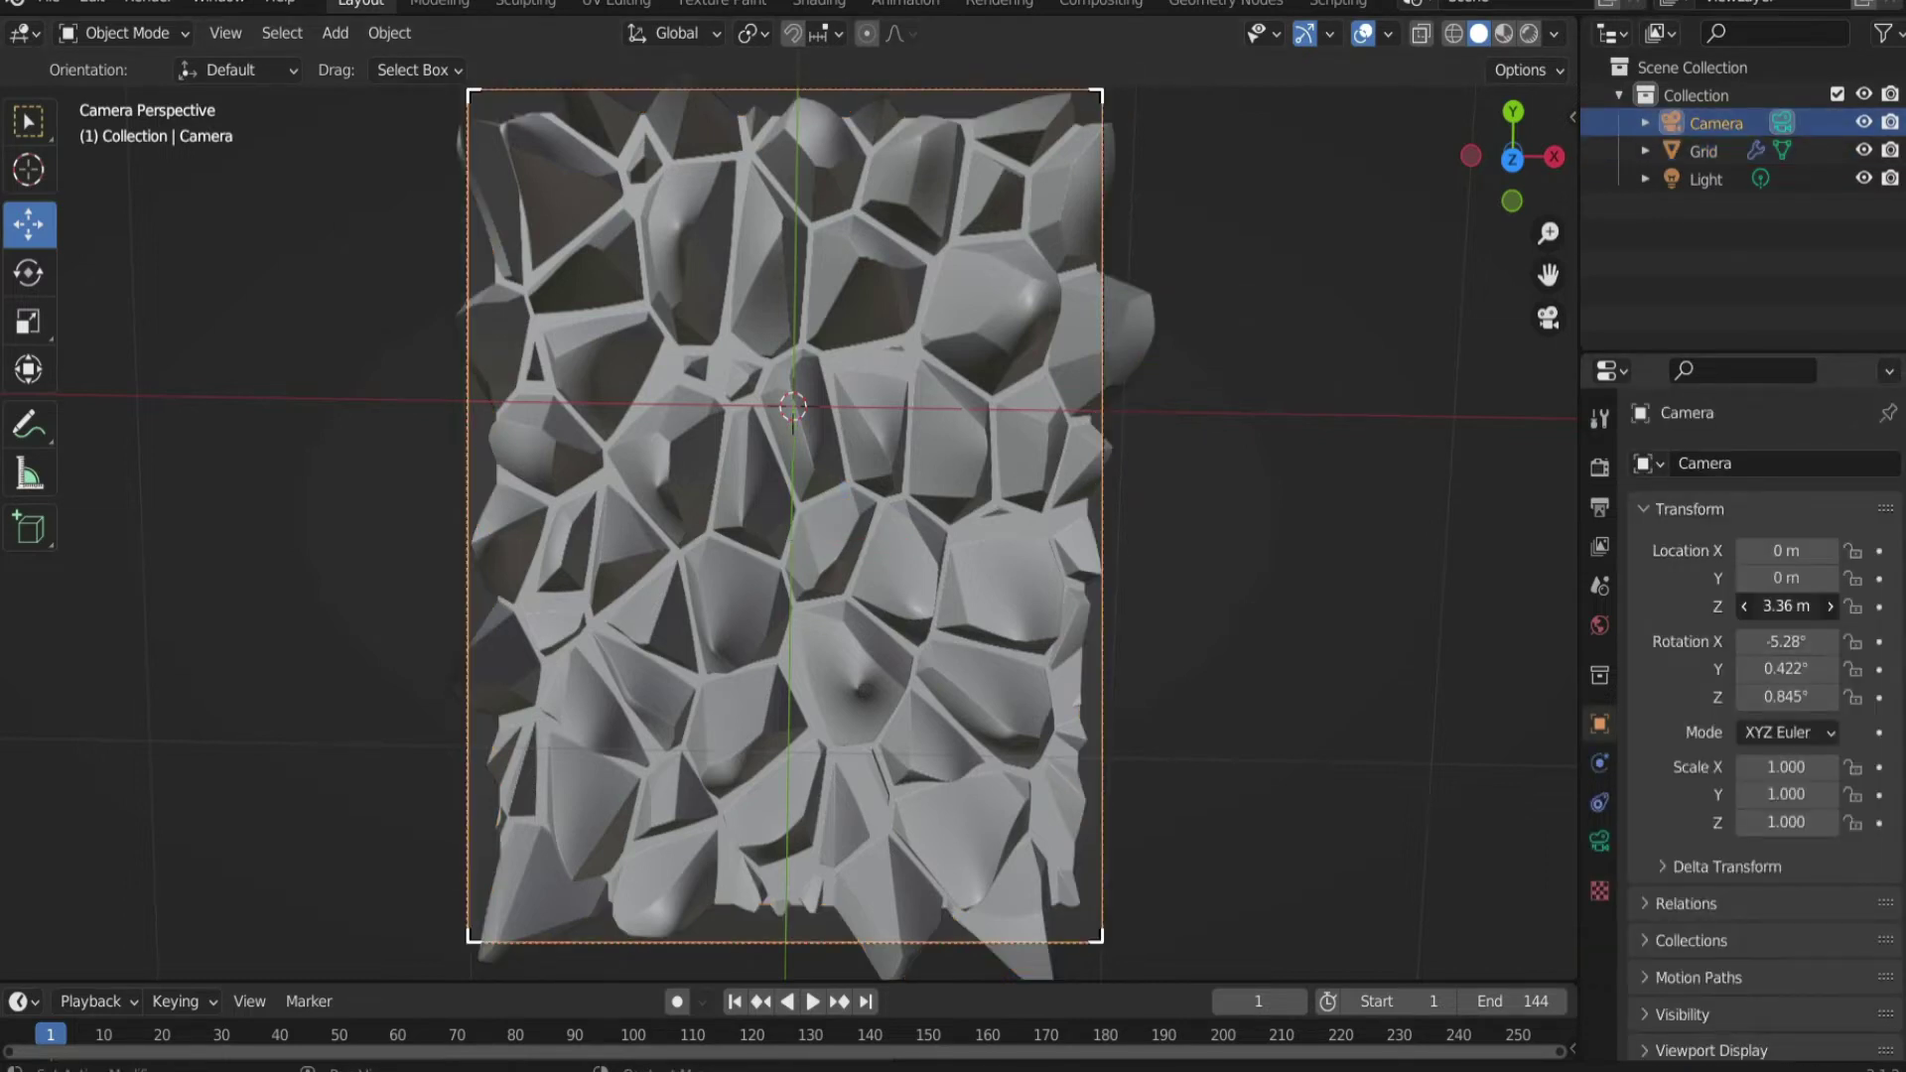
pyautogui.moveTo(1786, 605); pyautogui.dragTo(1749, 605)
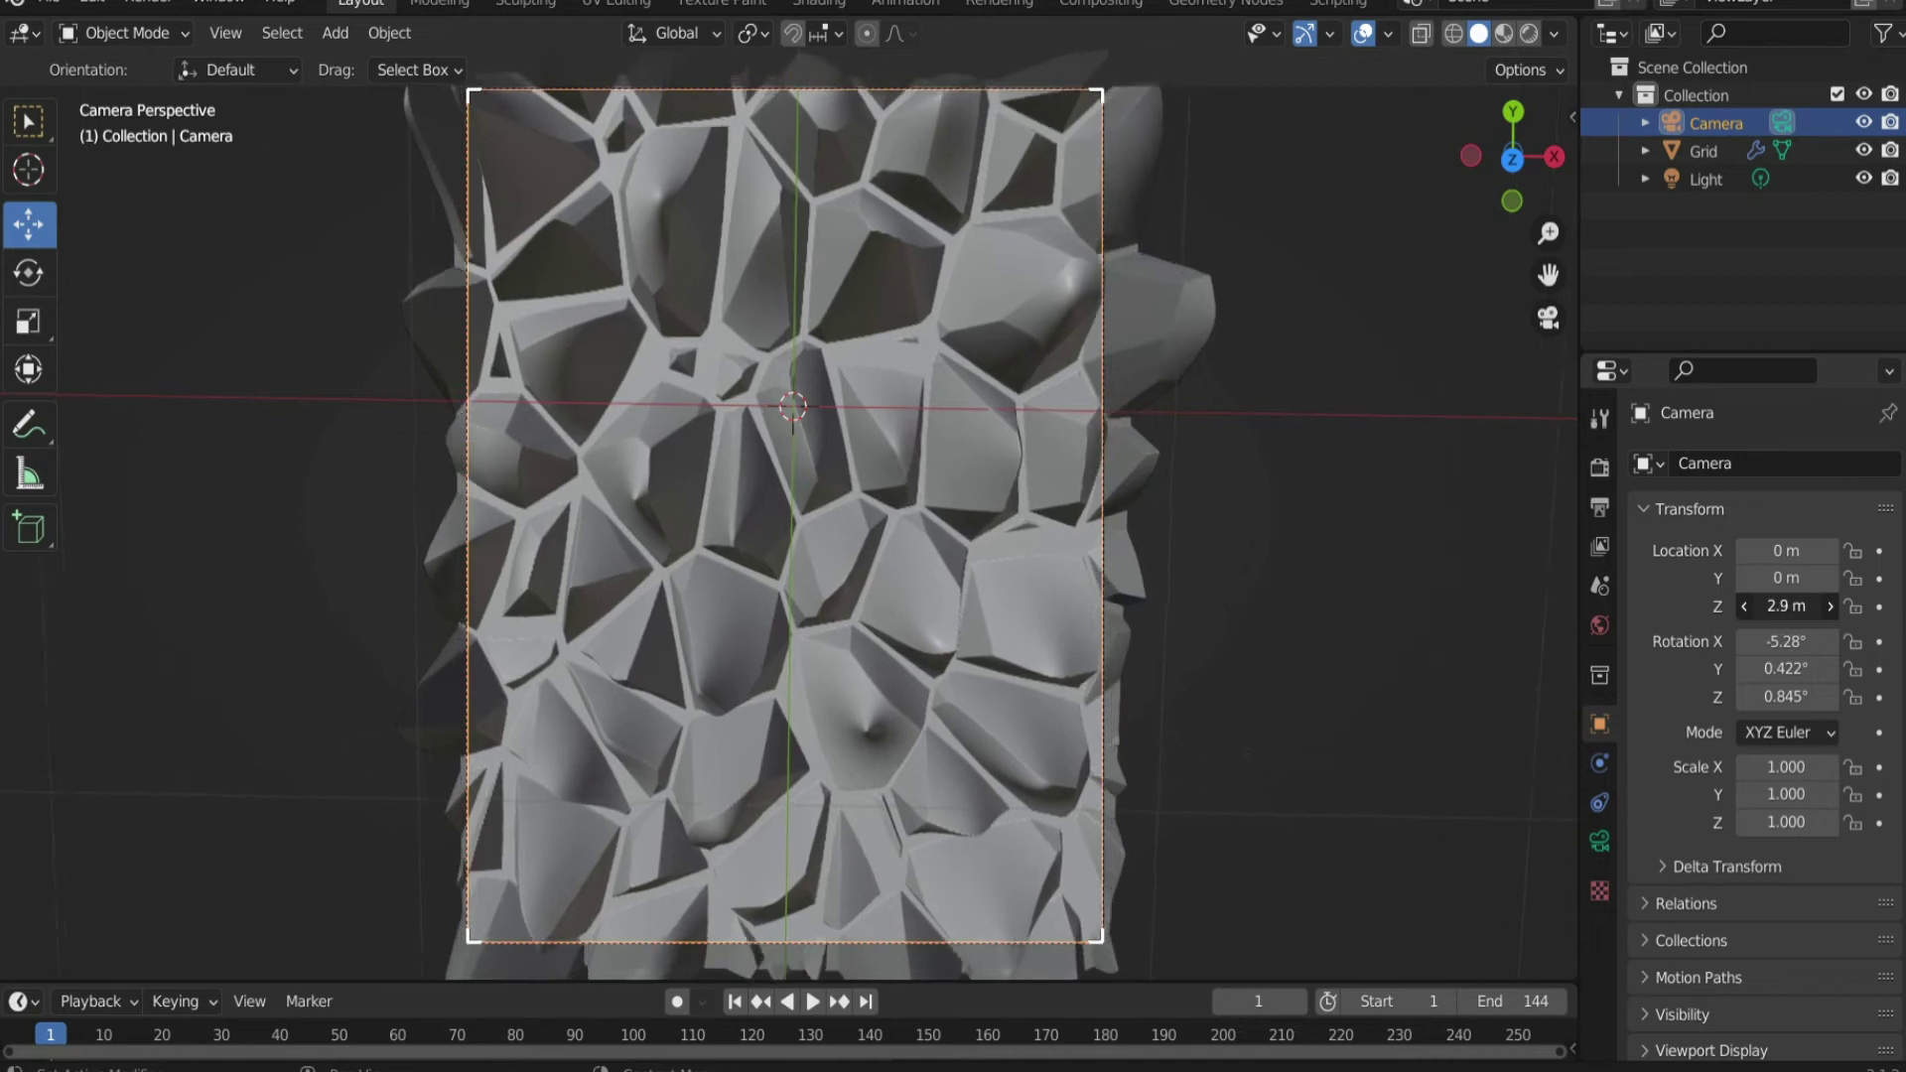
# Step: Set the grid texture's turbulence to 0 and keyframe it at frame 1
pyautogui.click(1703, 151)
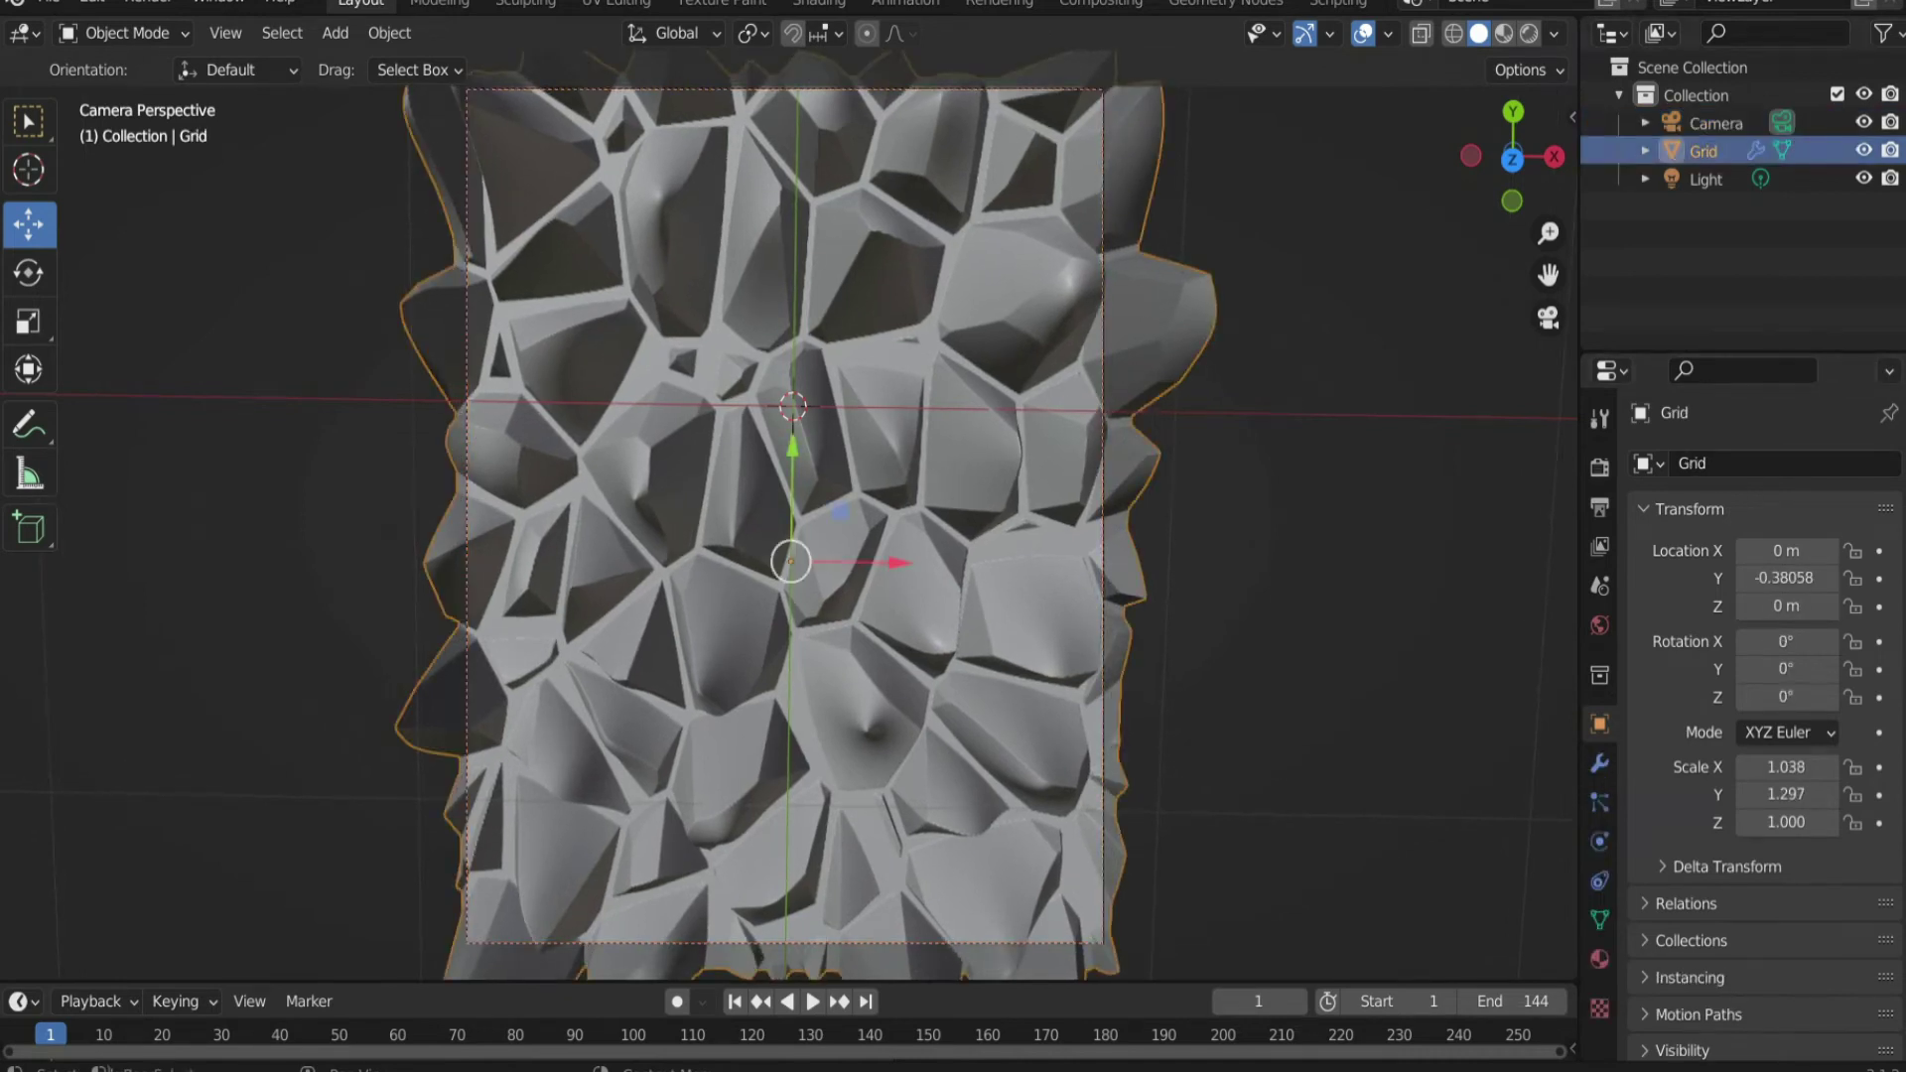
pyautogui.click(1599, 1009)
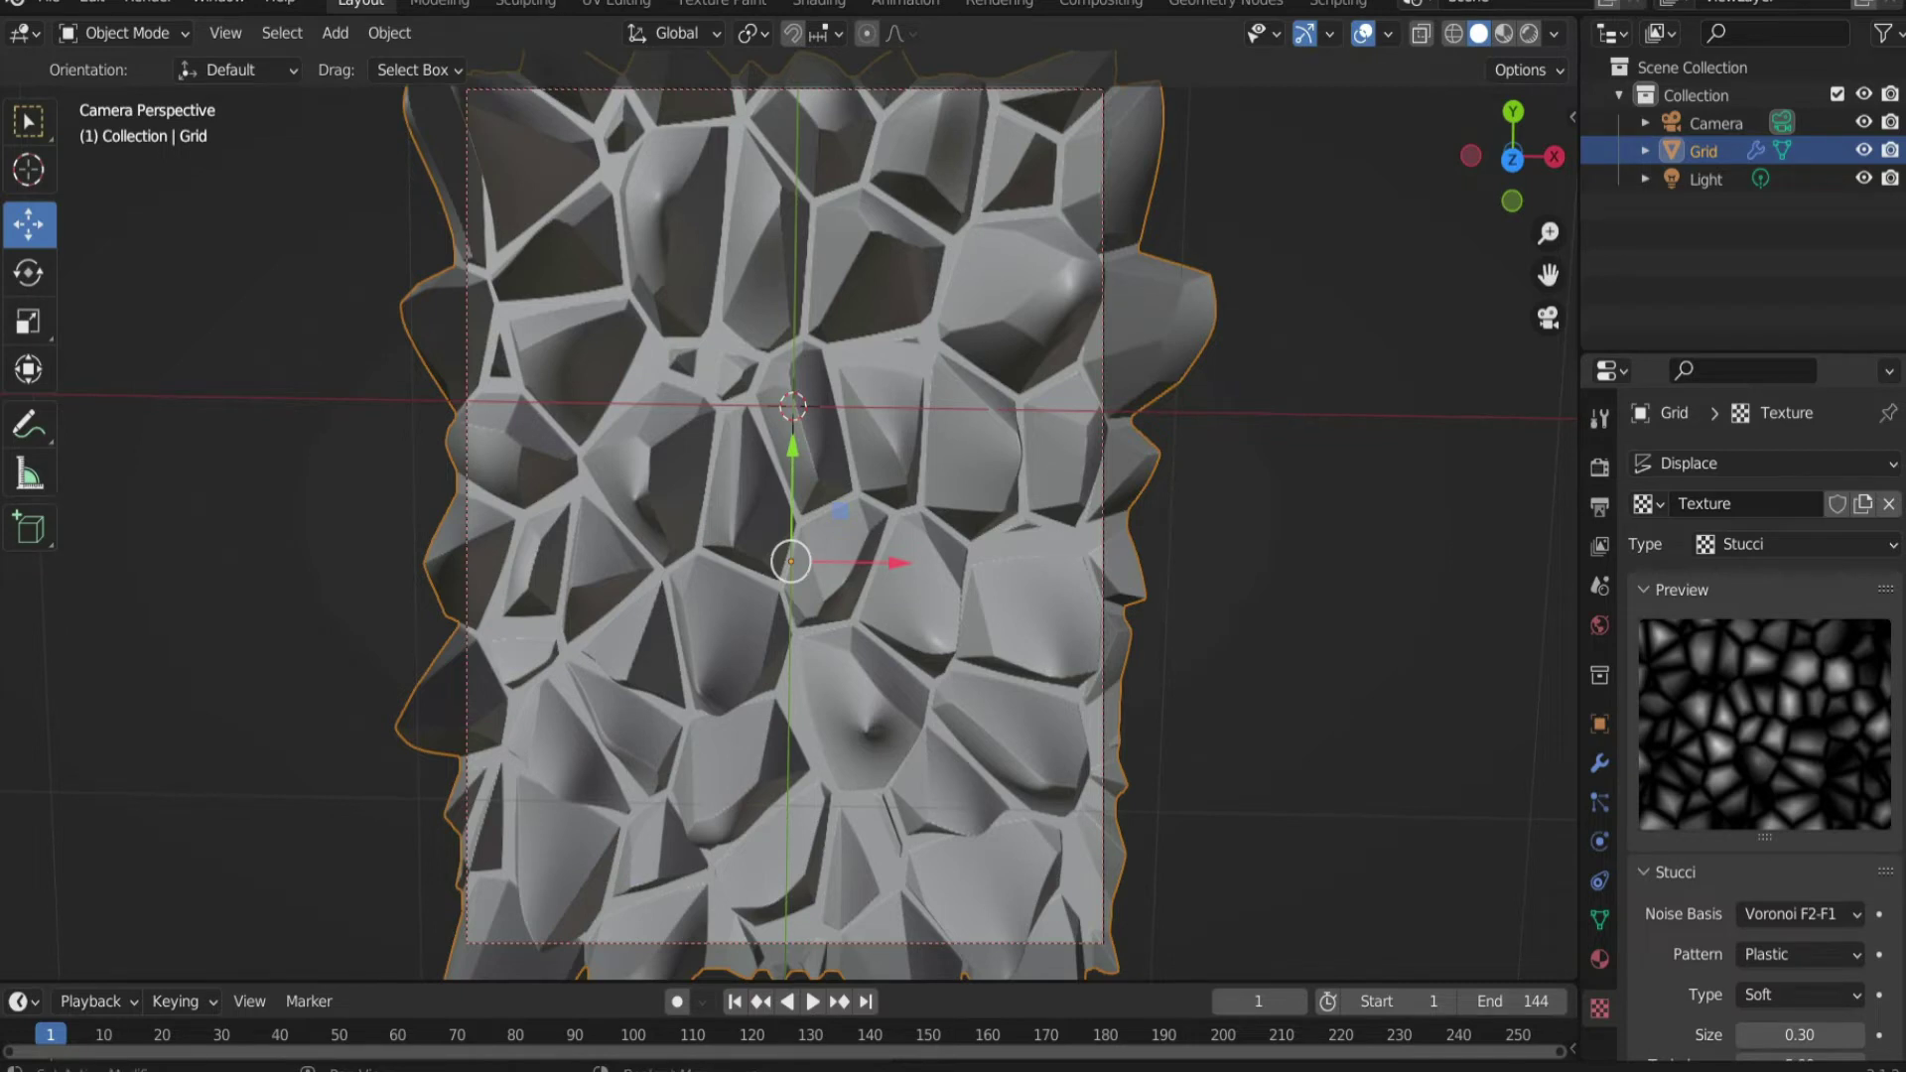
pyautogui.scroll(-3, 1764, 732)
pyautogui.click(1798, 931)
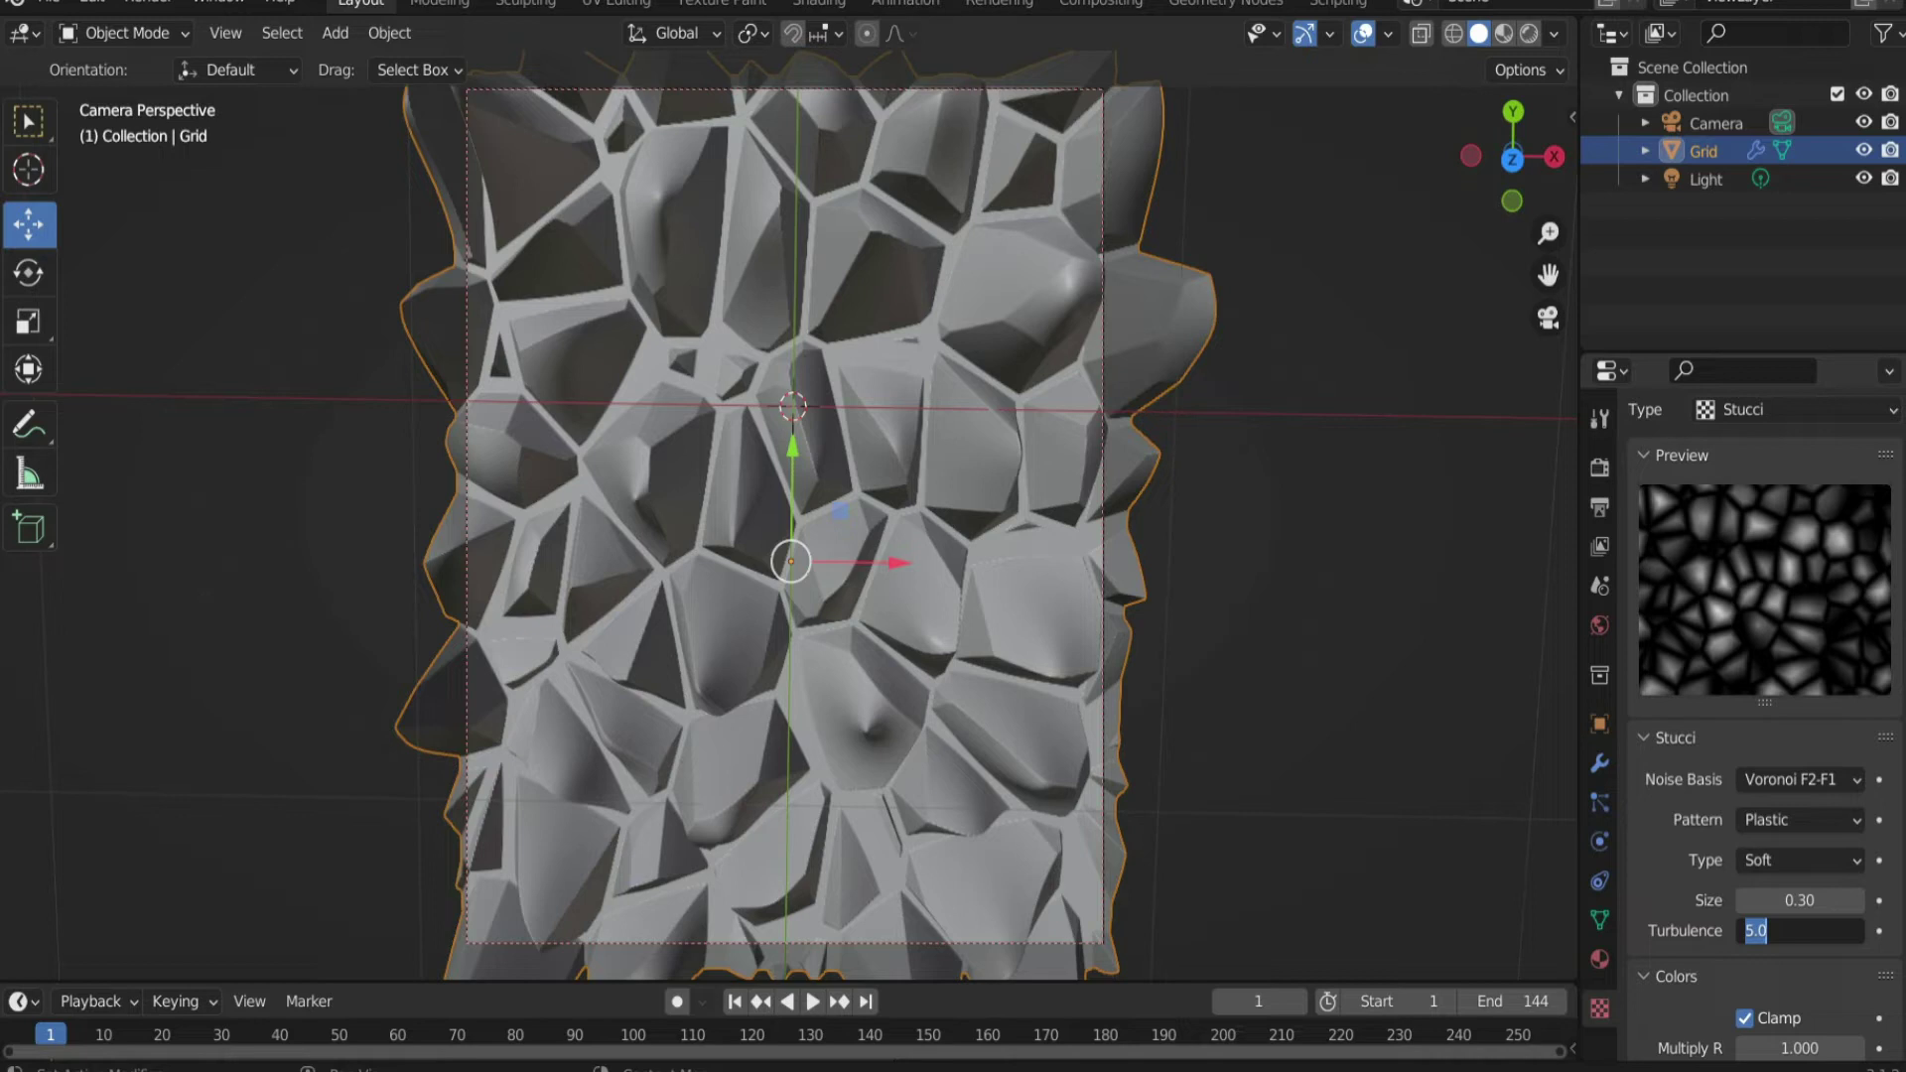
pyautogui.write('0')
pyautogui.press('Return')
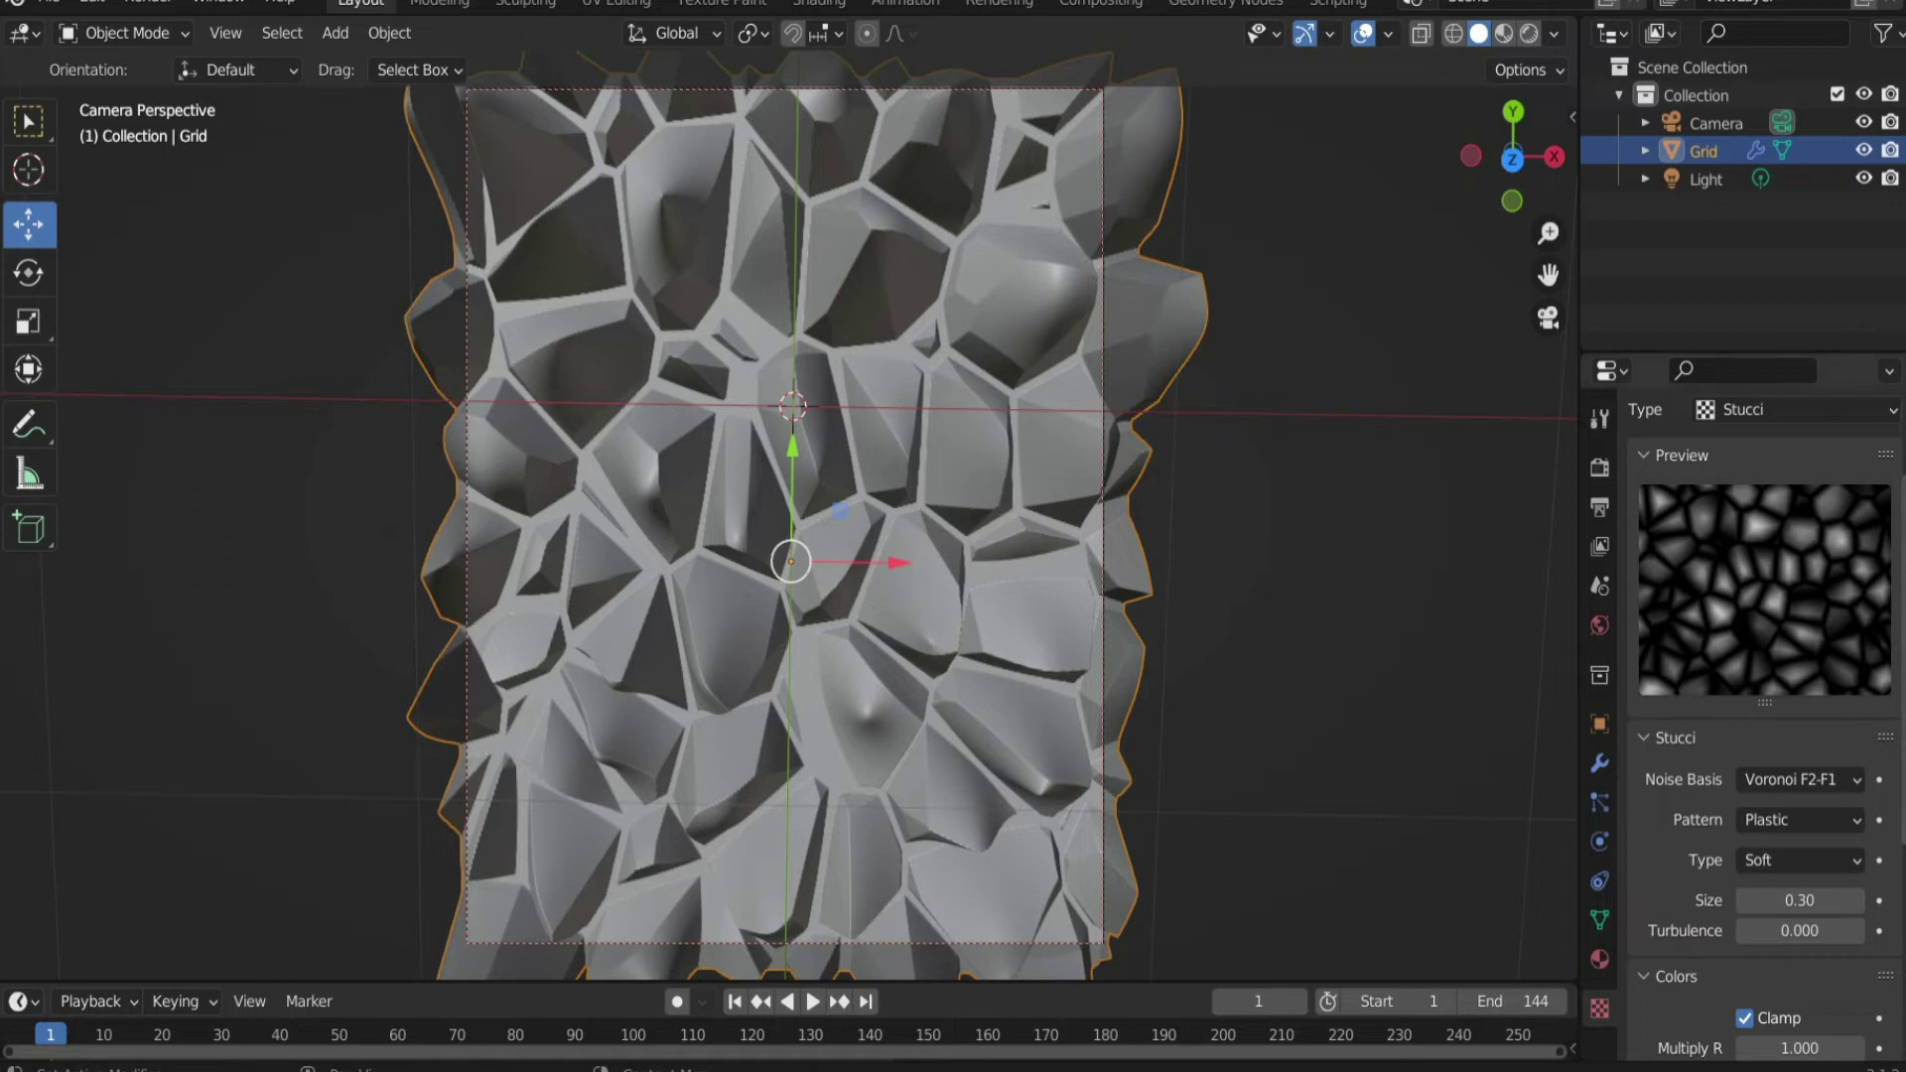
pyautogui.press('i')
# Step: Go to frame 144, fit the frame range in the timeline, and keyframe the texture's turbulence at 0
pyautogui.press('space')
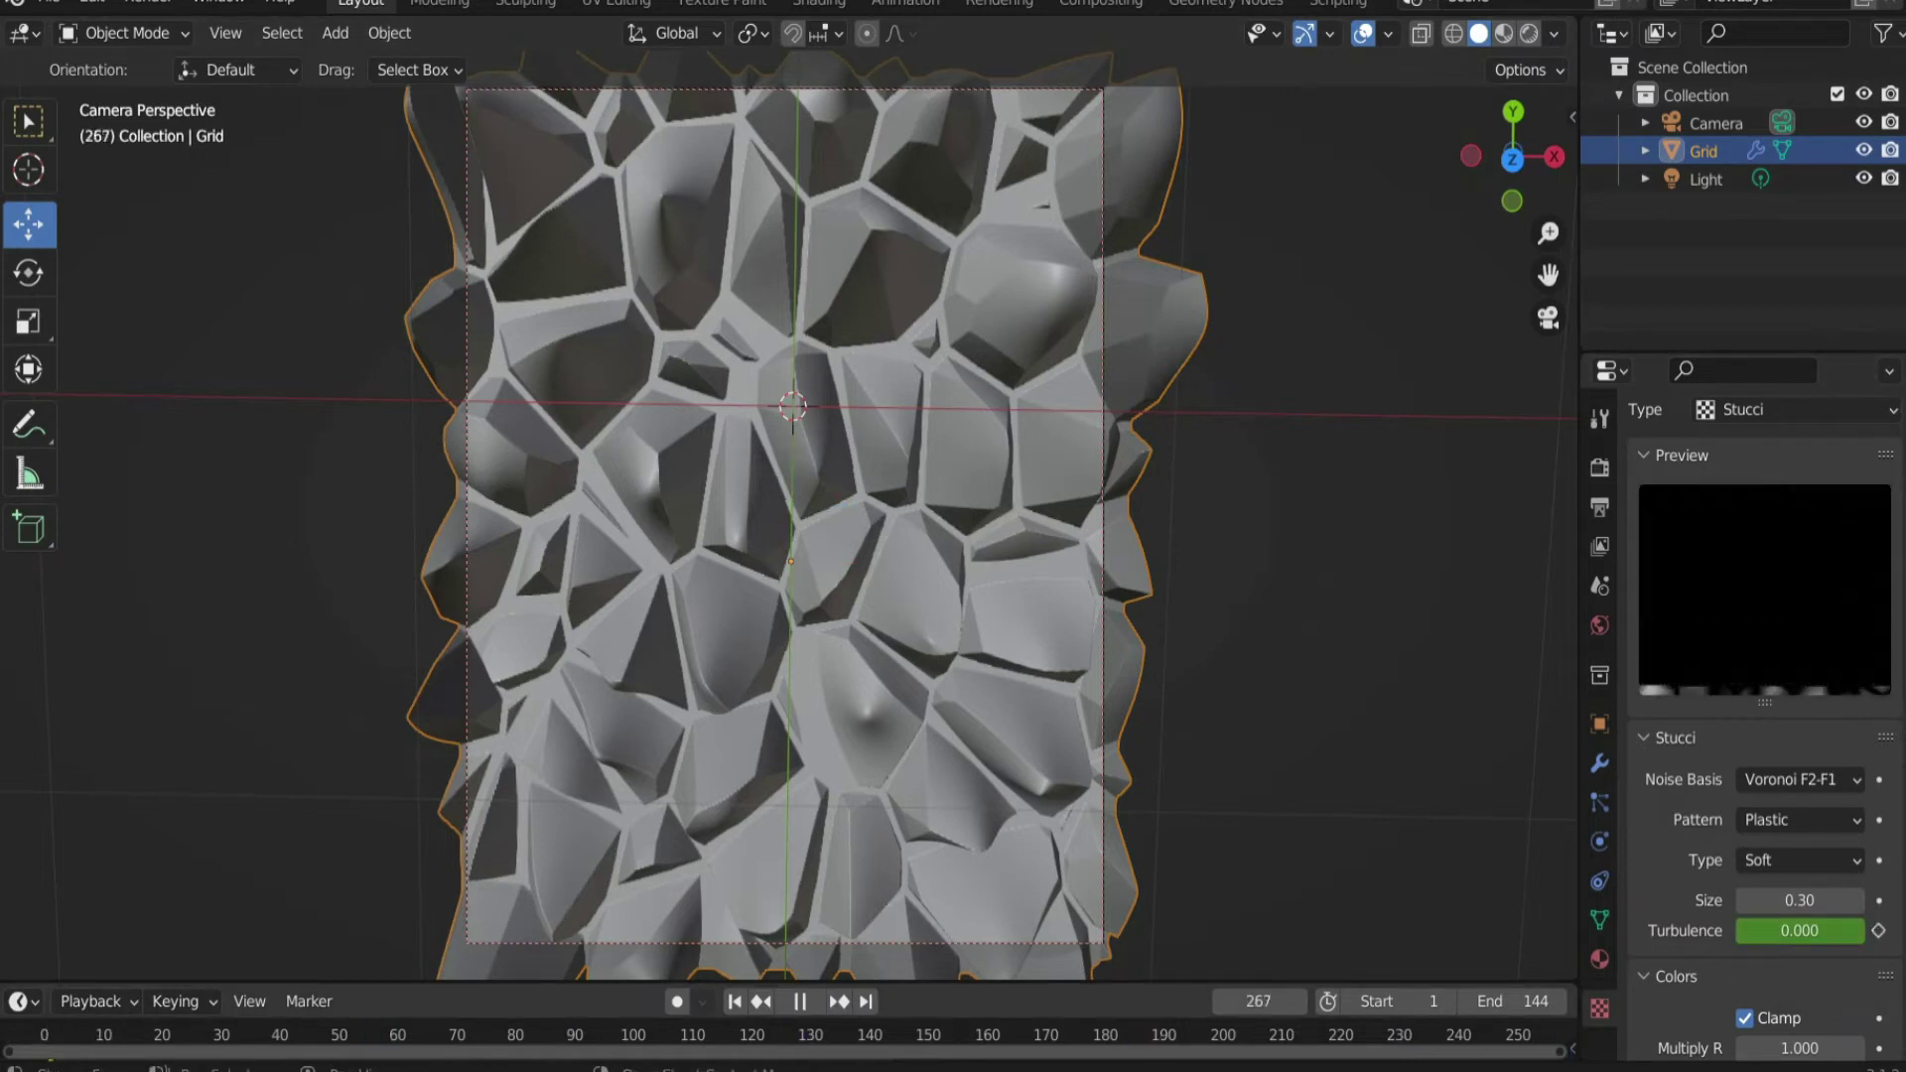
pyautogui.press('space')
pyautogui.hotkey('shift', 'Right')
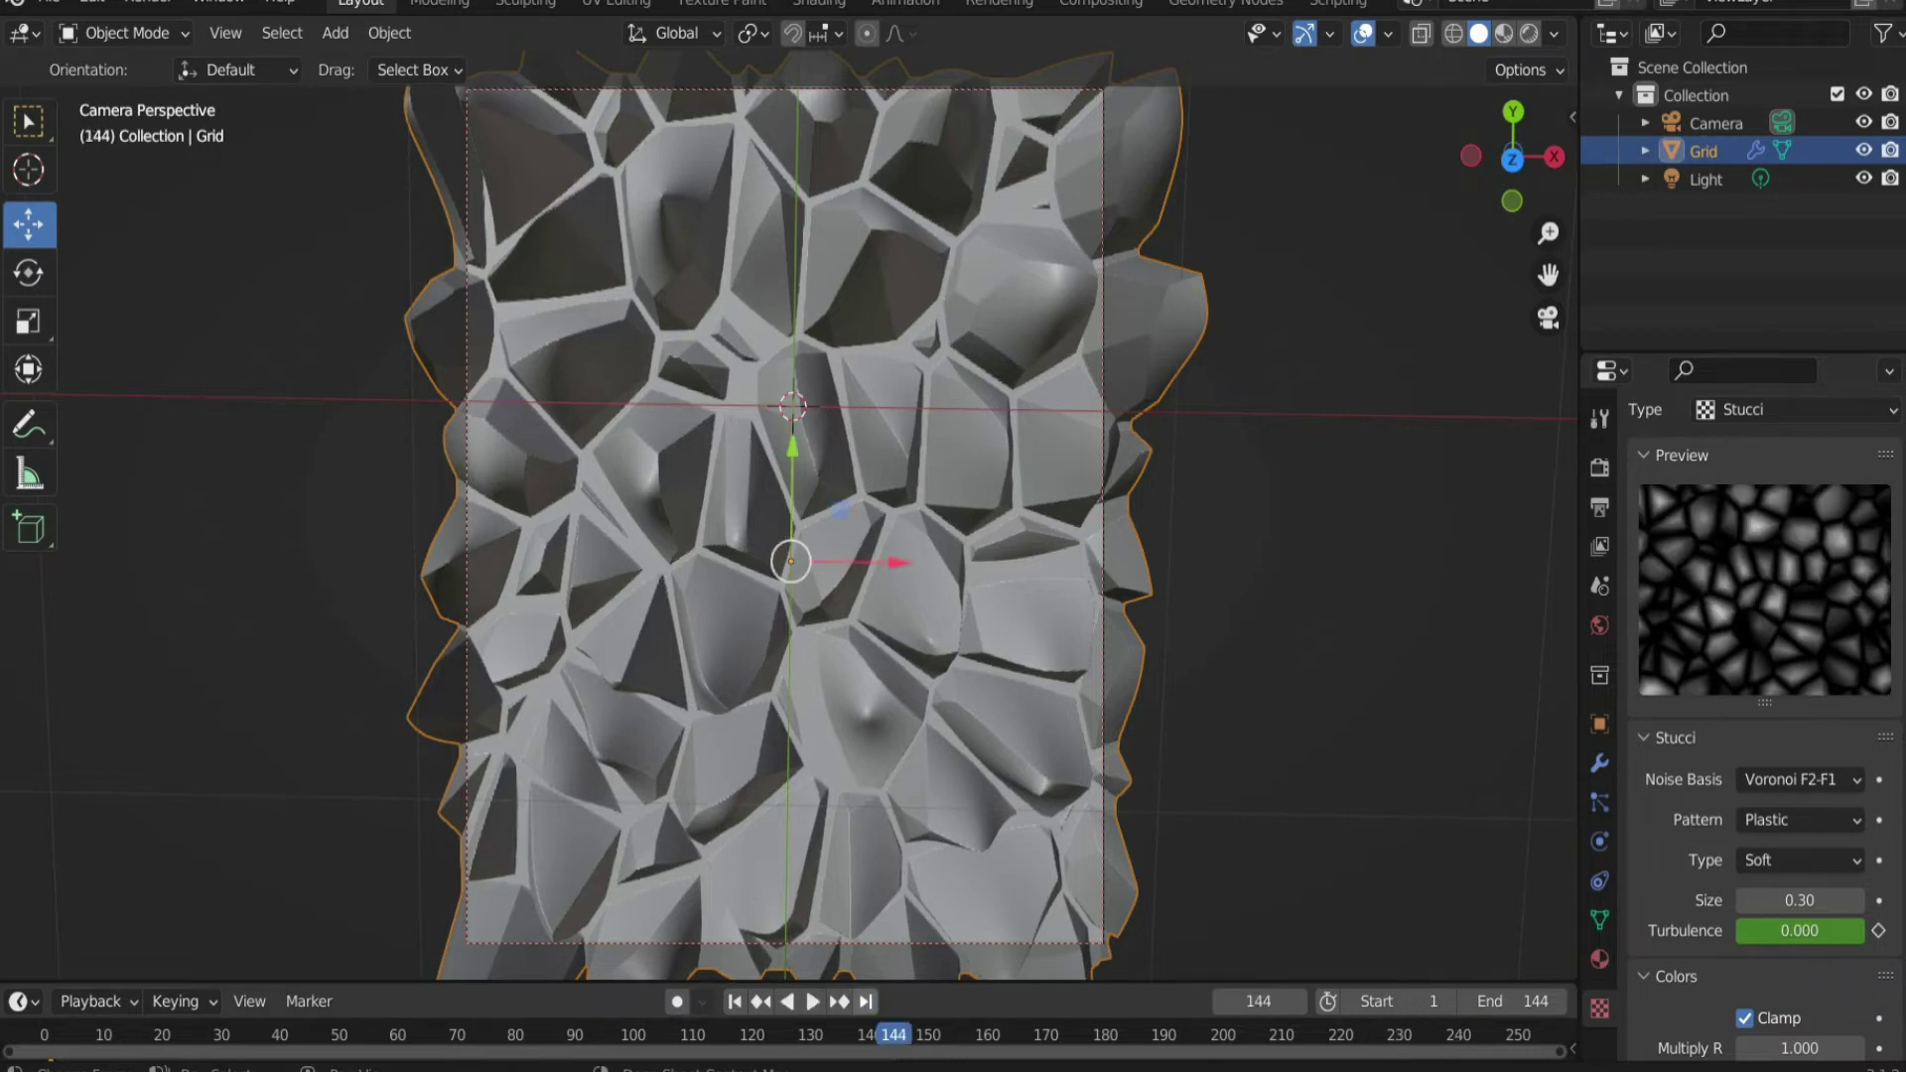
pyautogui.press('Home')
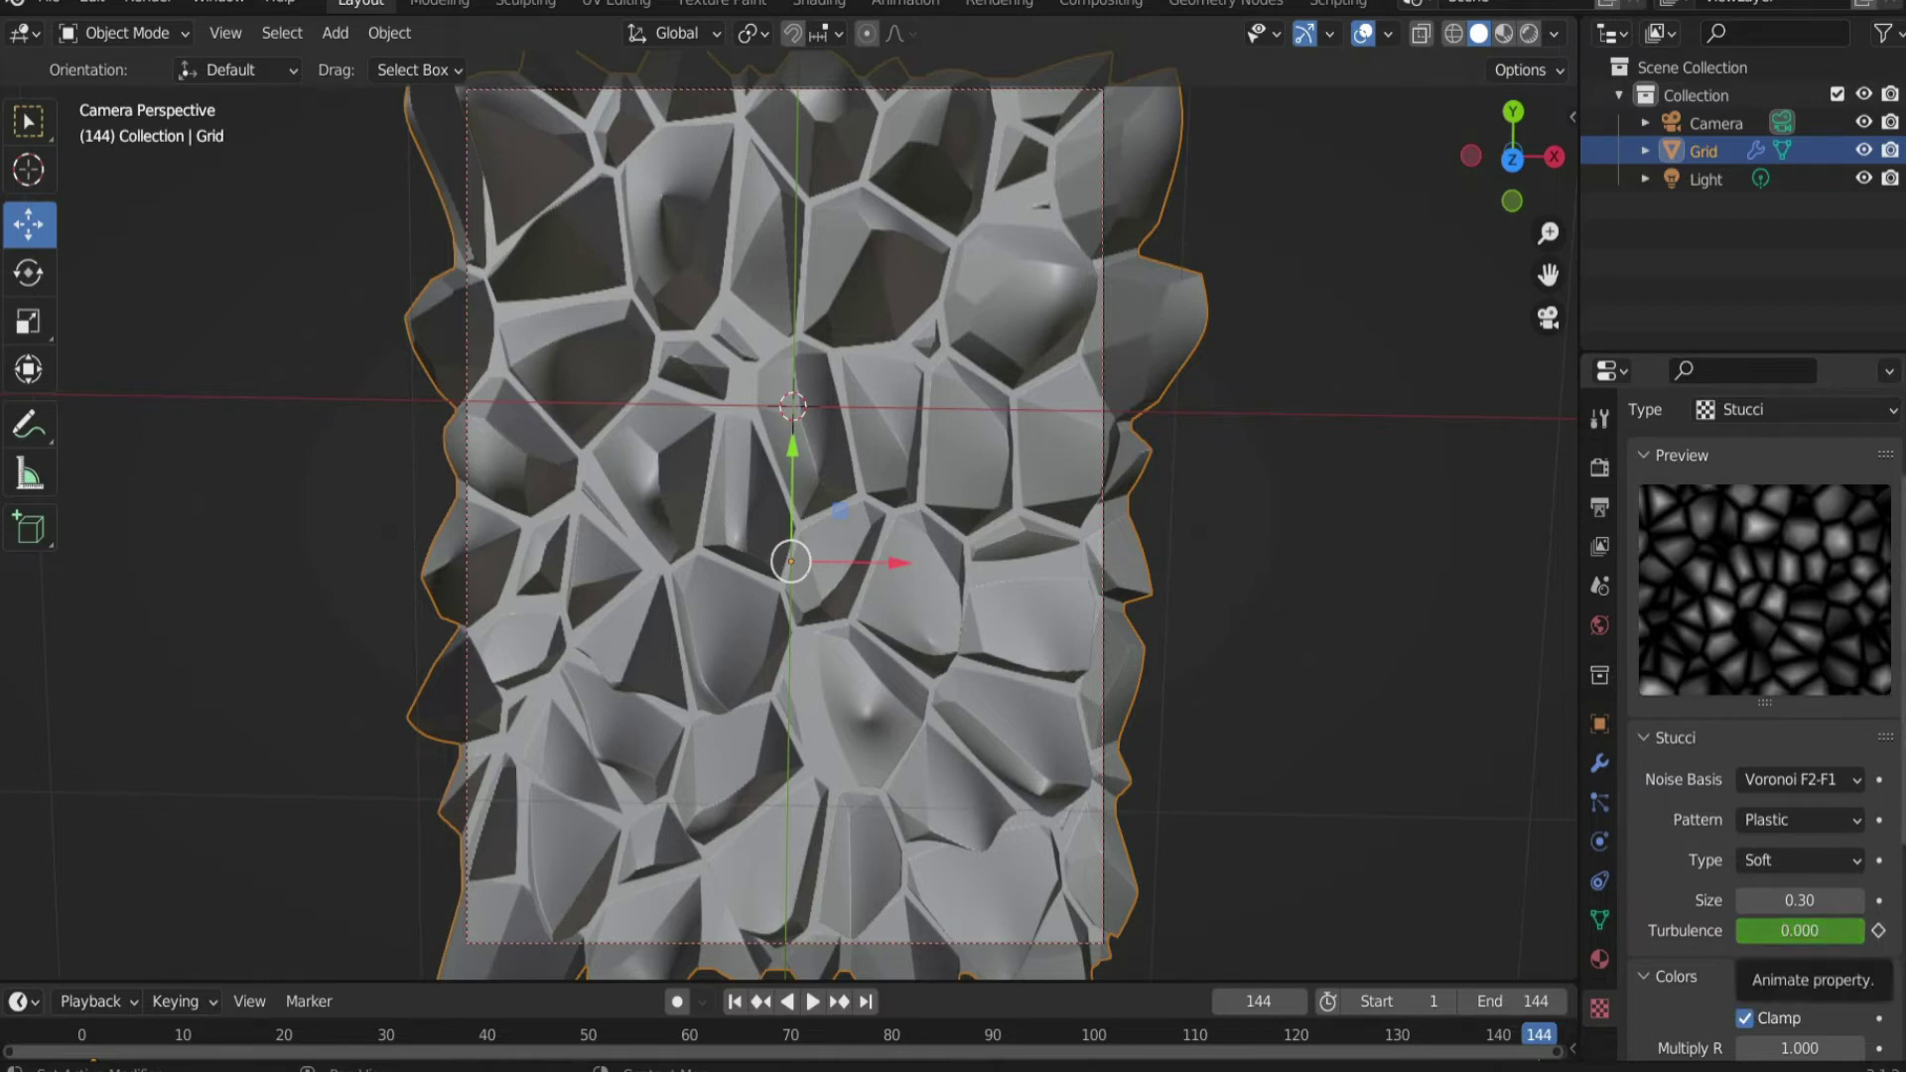
pyautogui.click(1878, 930)
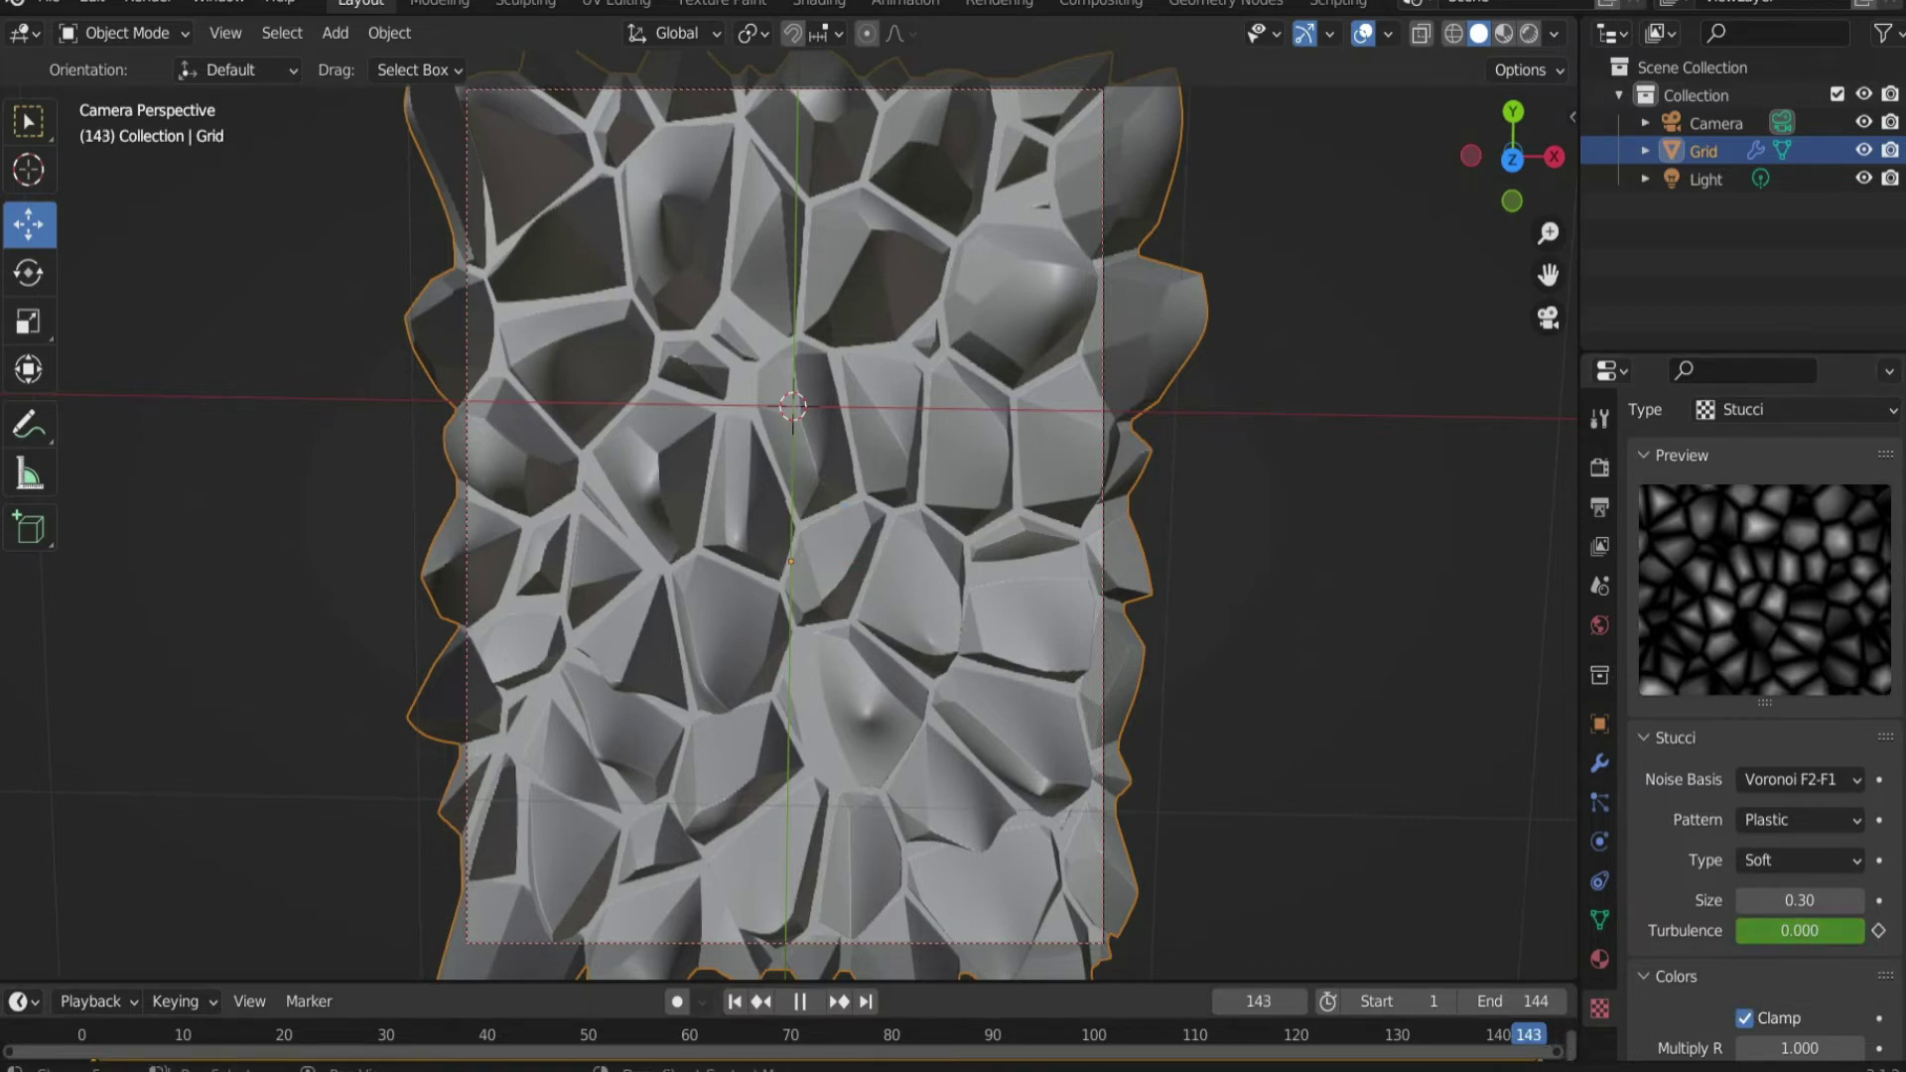
# Step: Keyframe the texture's turbulence at 80 on frame 70
pyautogui.moveTo(1528, 1035); pyautogui.dragTo(790, 1034)
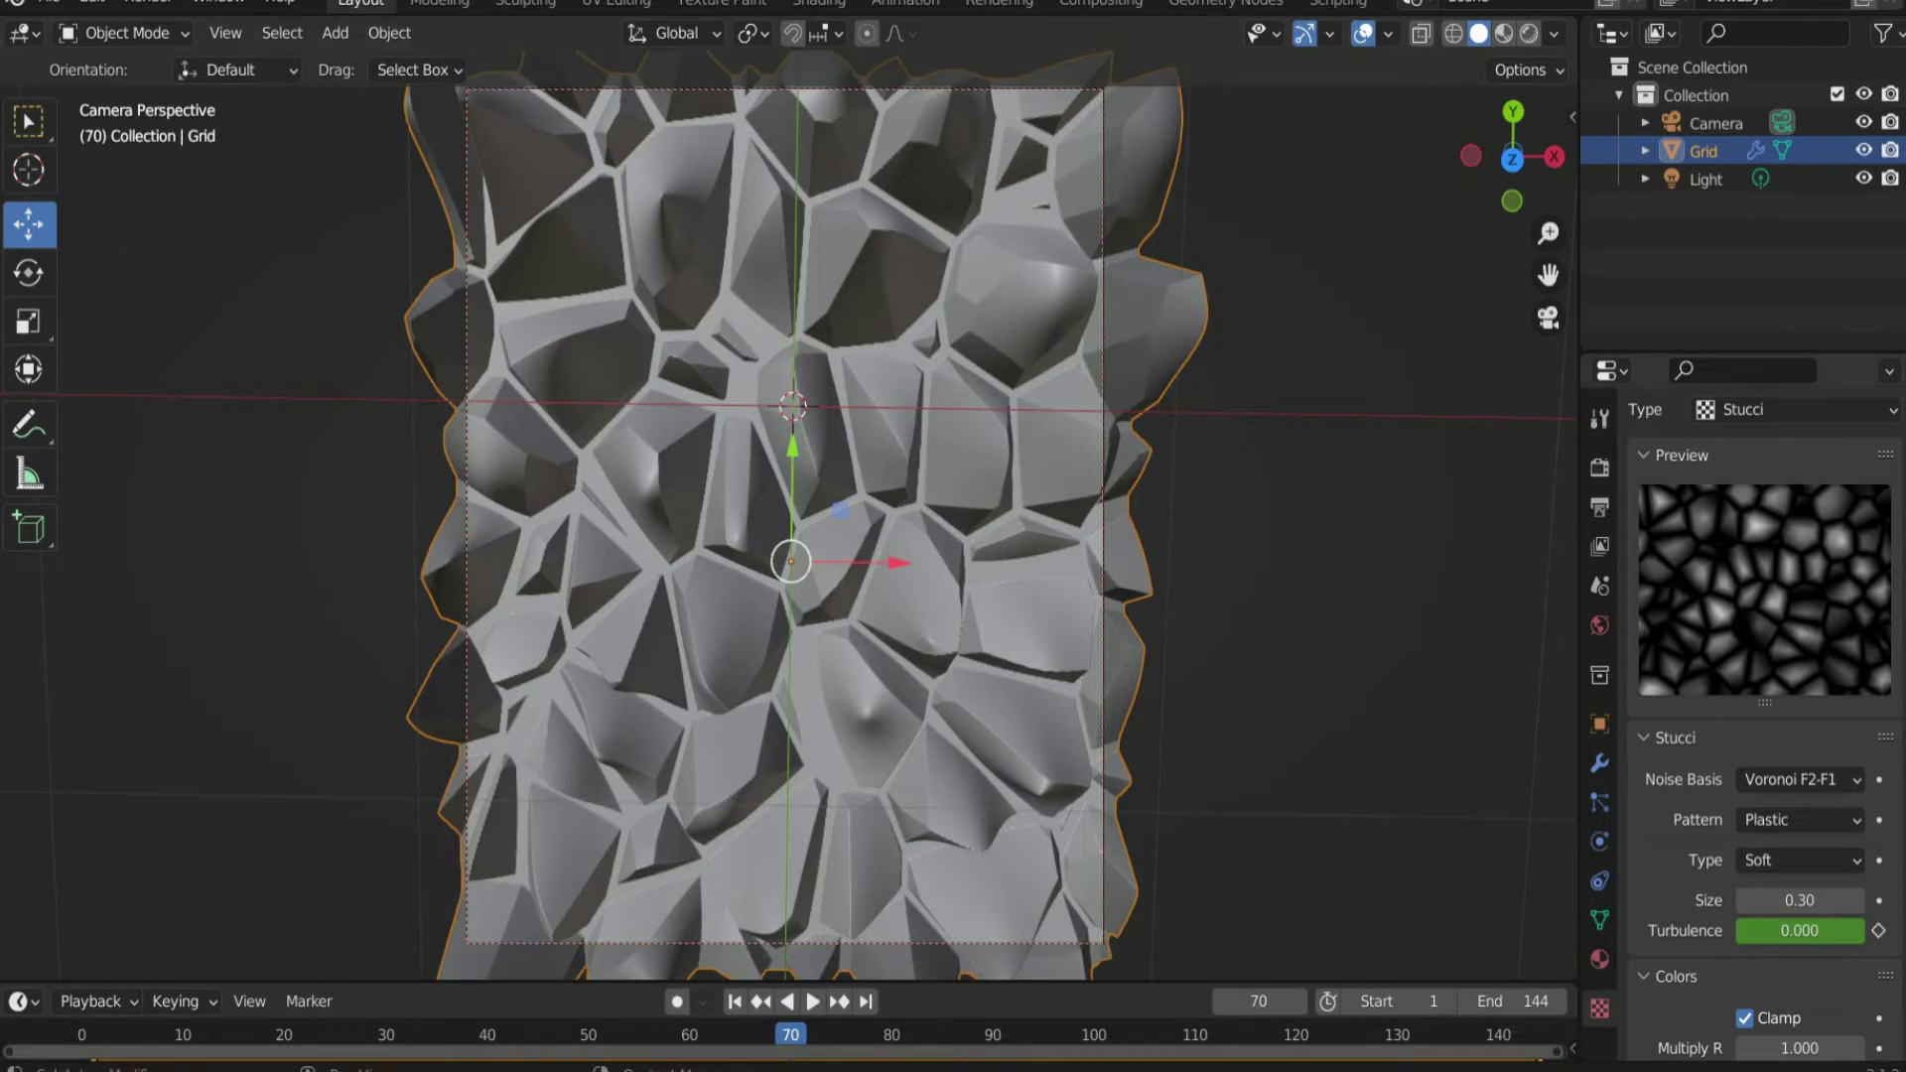
pyautogui.click(1798, 930)
pyautogui.write('80')
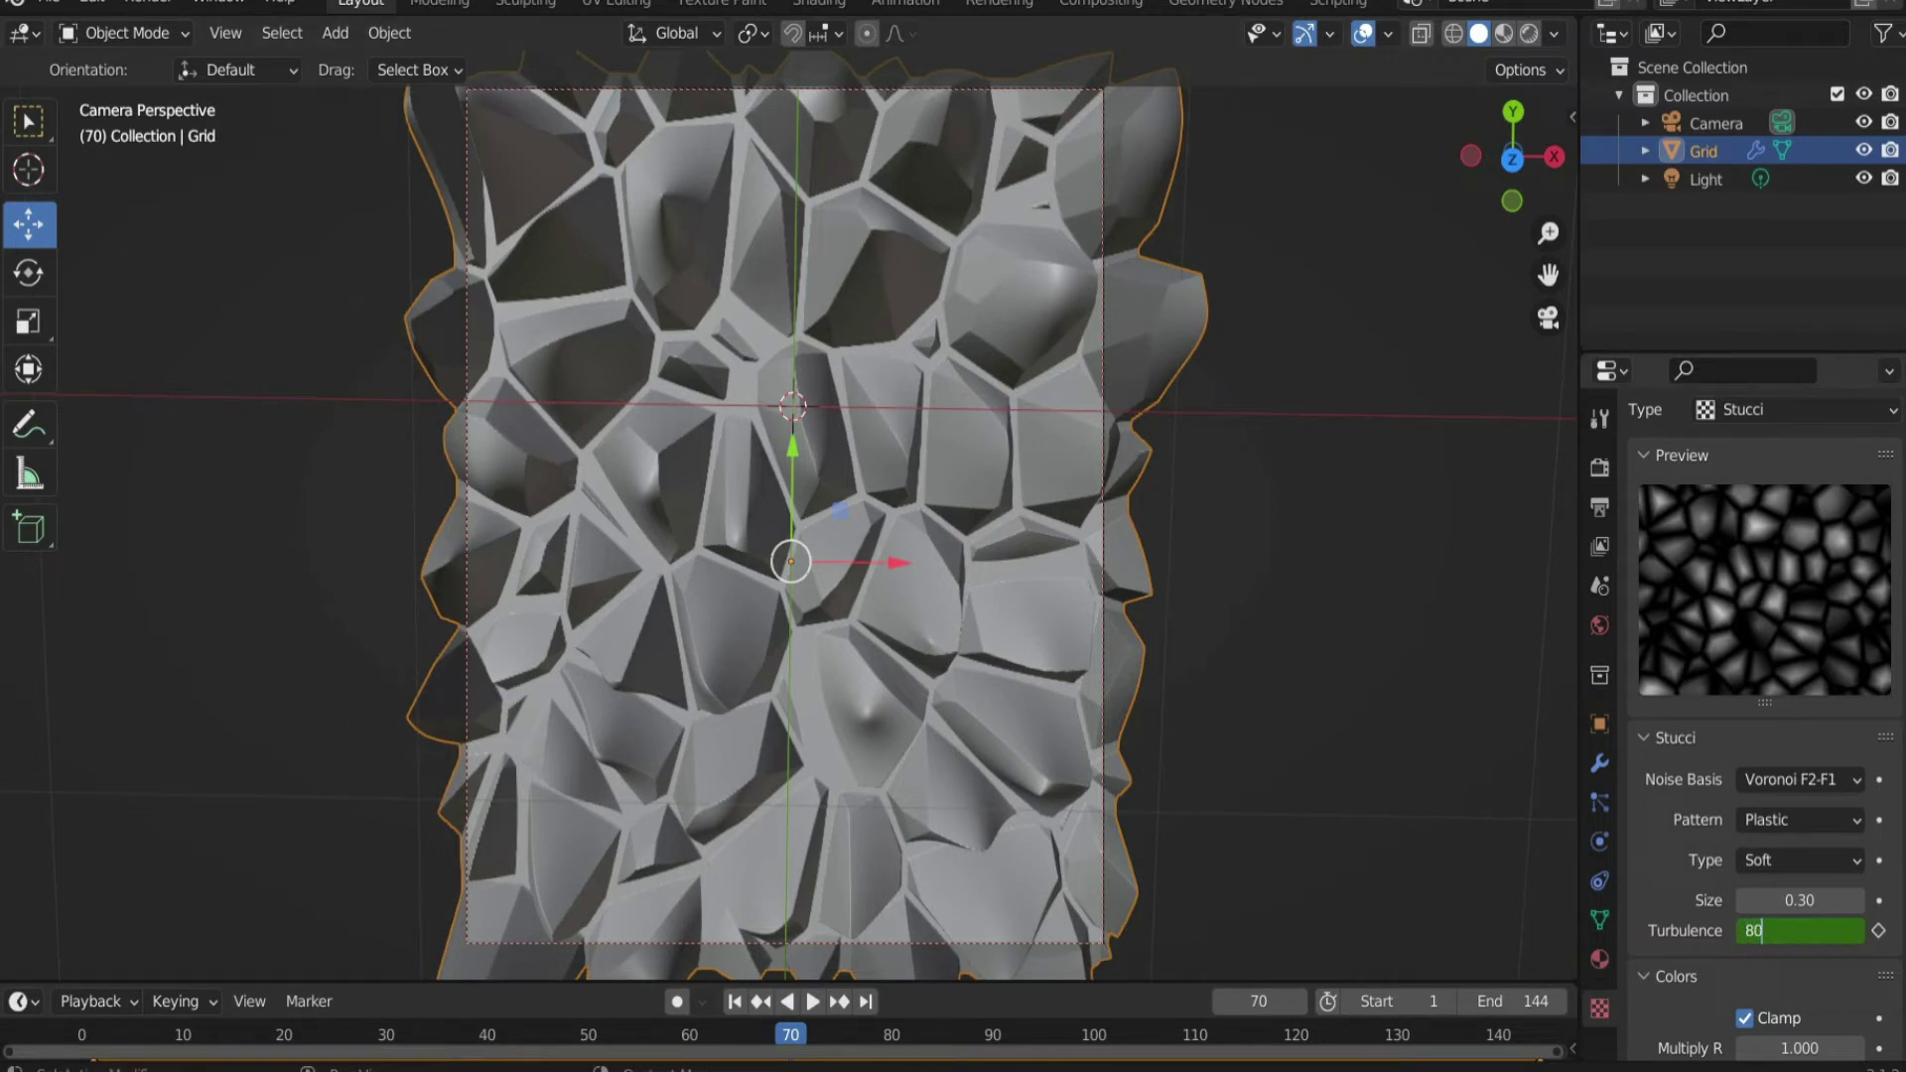
pyautogui.press('Return')
pyautogui.press('i')
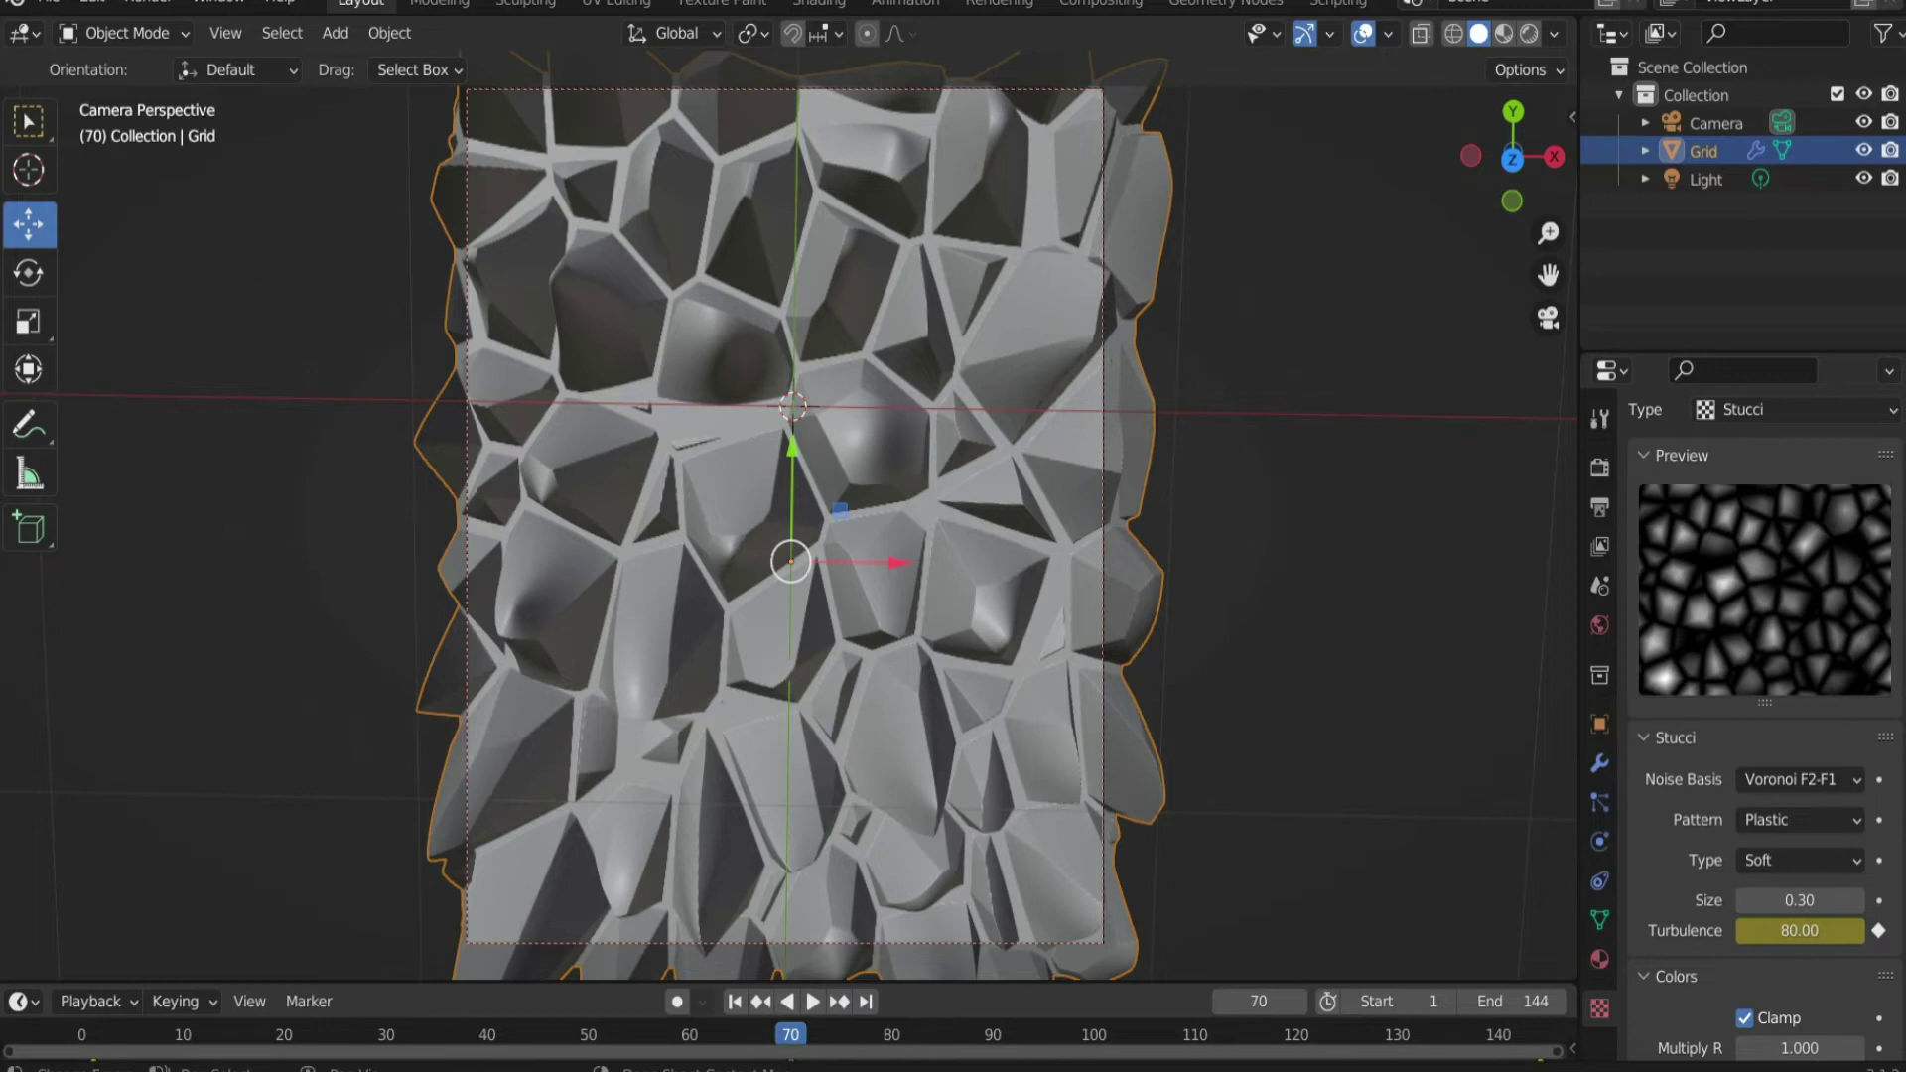
# Step: Play back the turbulence animation and return to the first frame
pyautogui.hotkey('shift', 'ctrl', 'space')
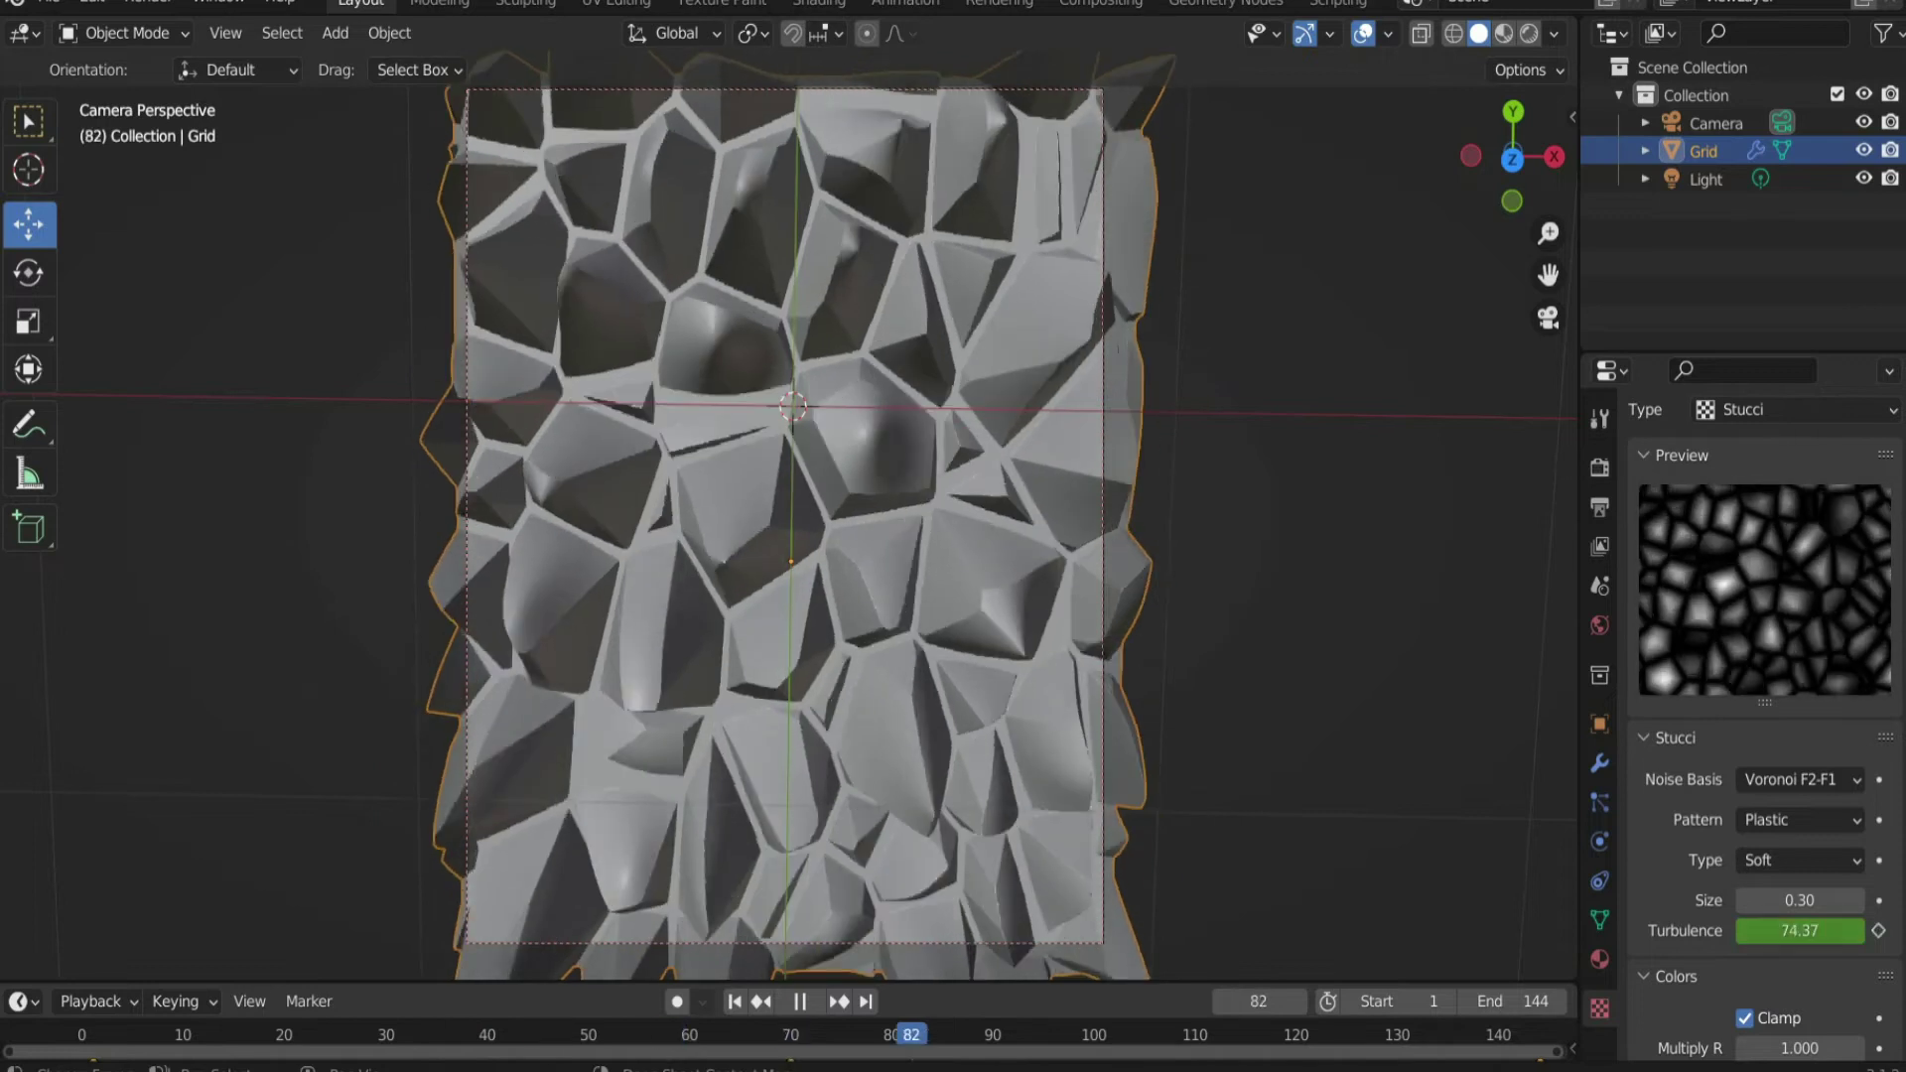
pyautogui.press('space')
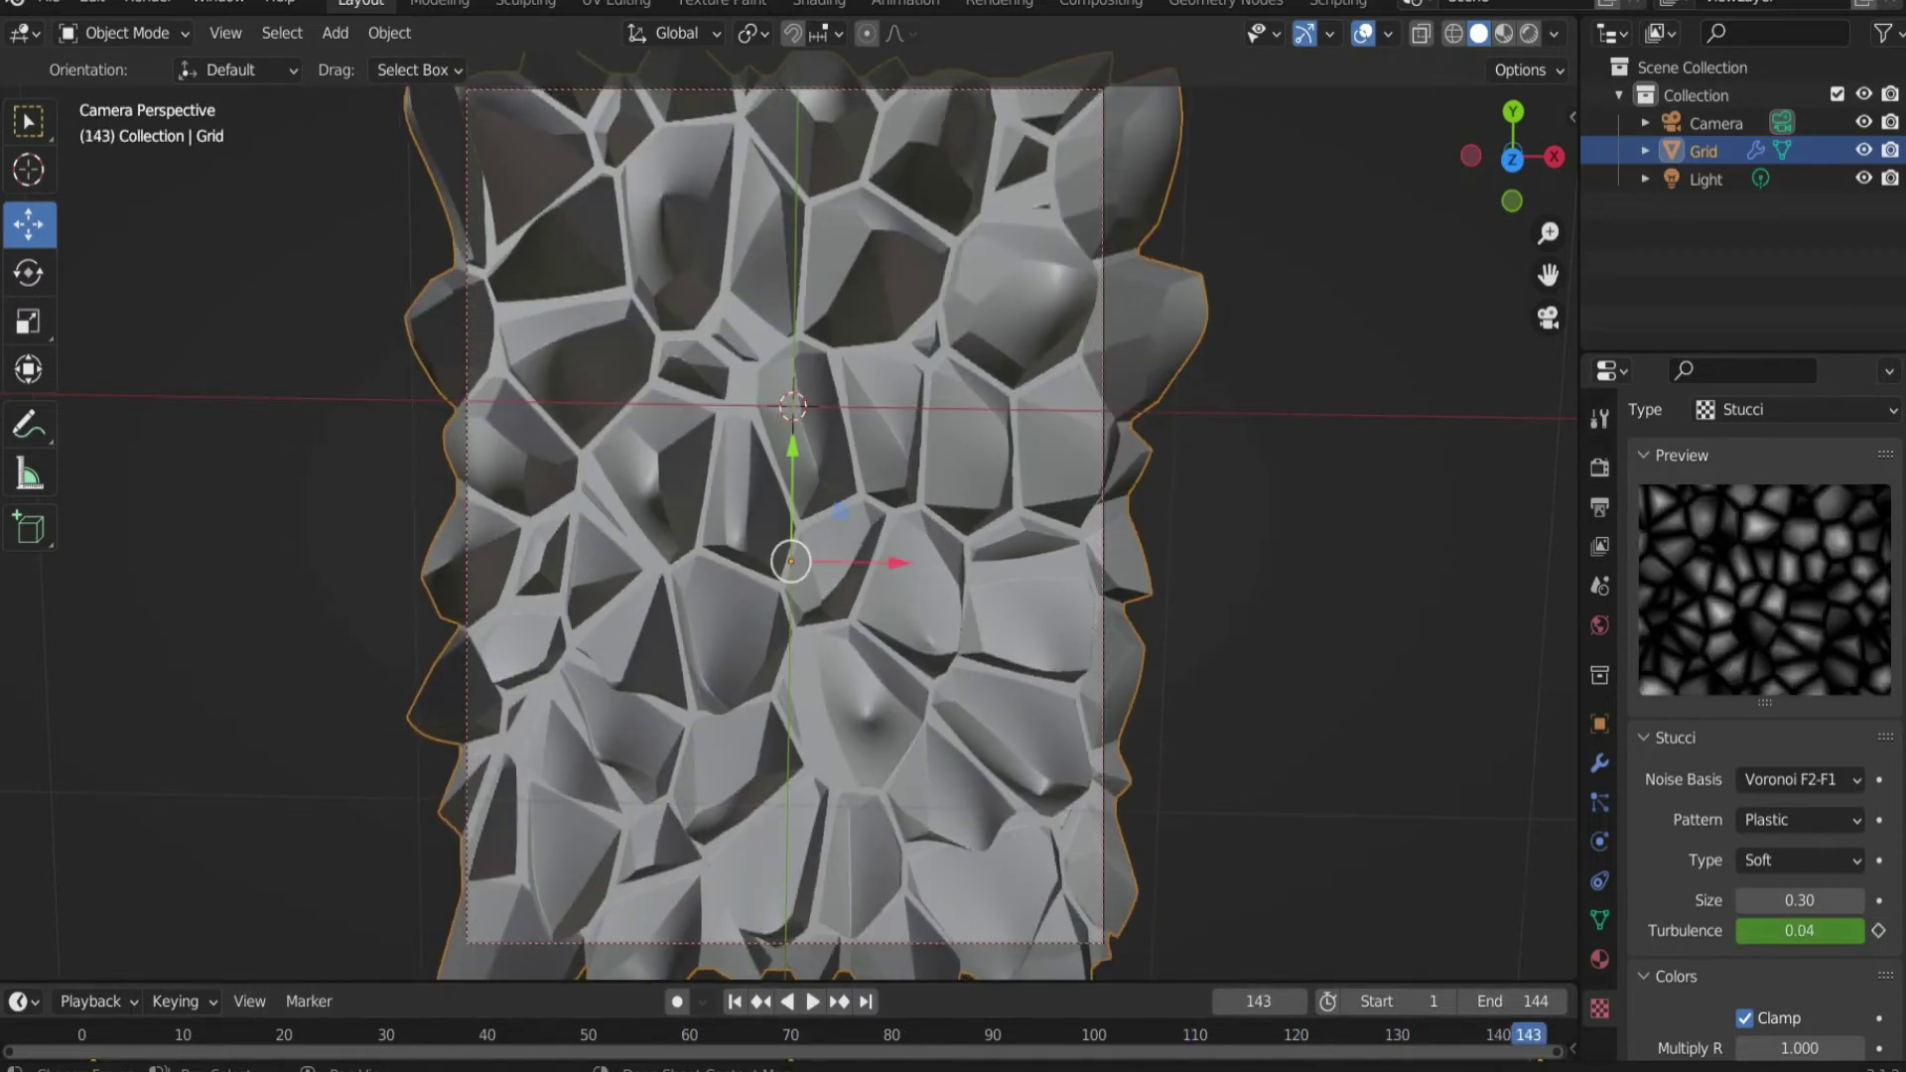
pyautogui.click(735, 1001)
# Step: Switch the timeline area to the Graph Editor and enlarge it to about half the window's height
pyautogui.click(19, 999)
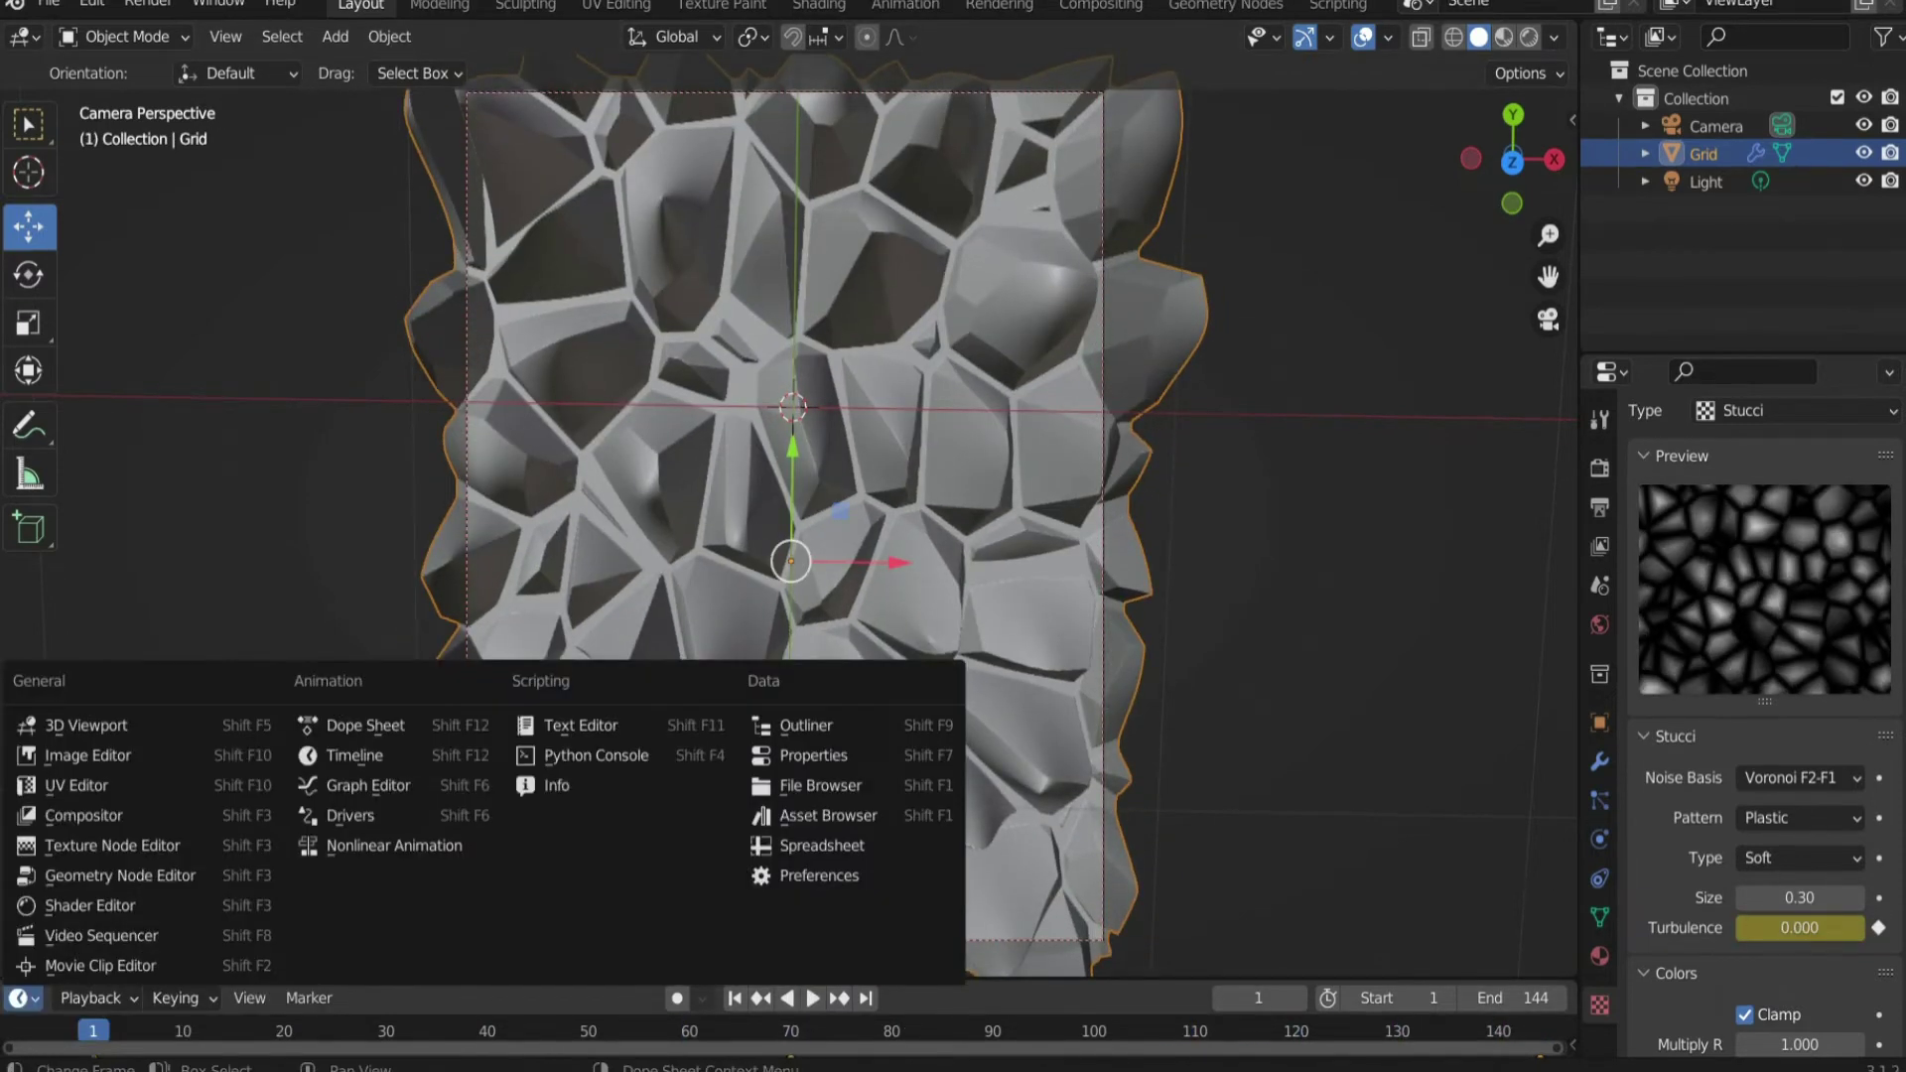
pyautogui.click(90, 997)
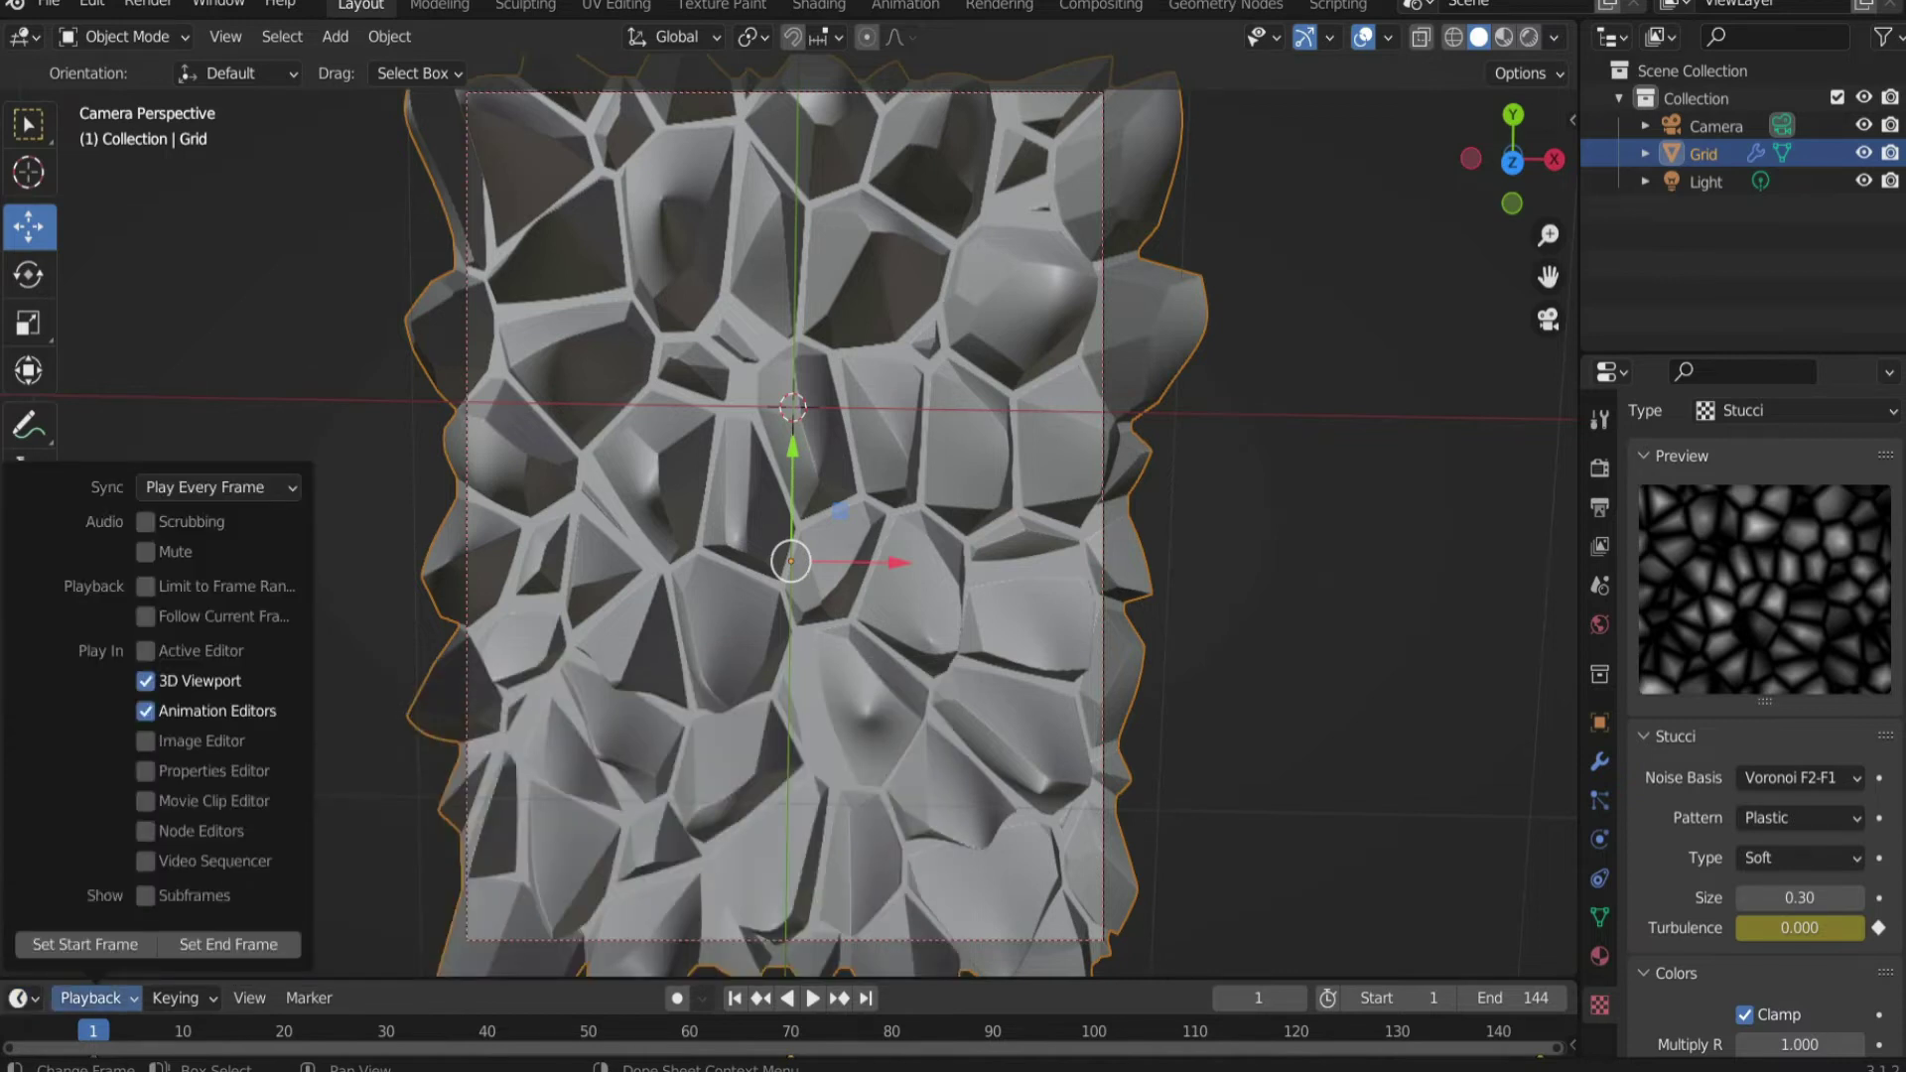
pyautogui.click(20, 997)
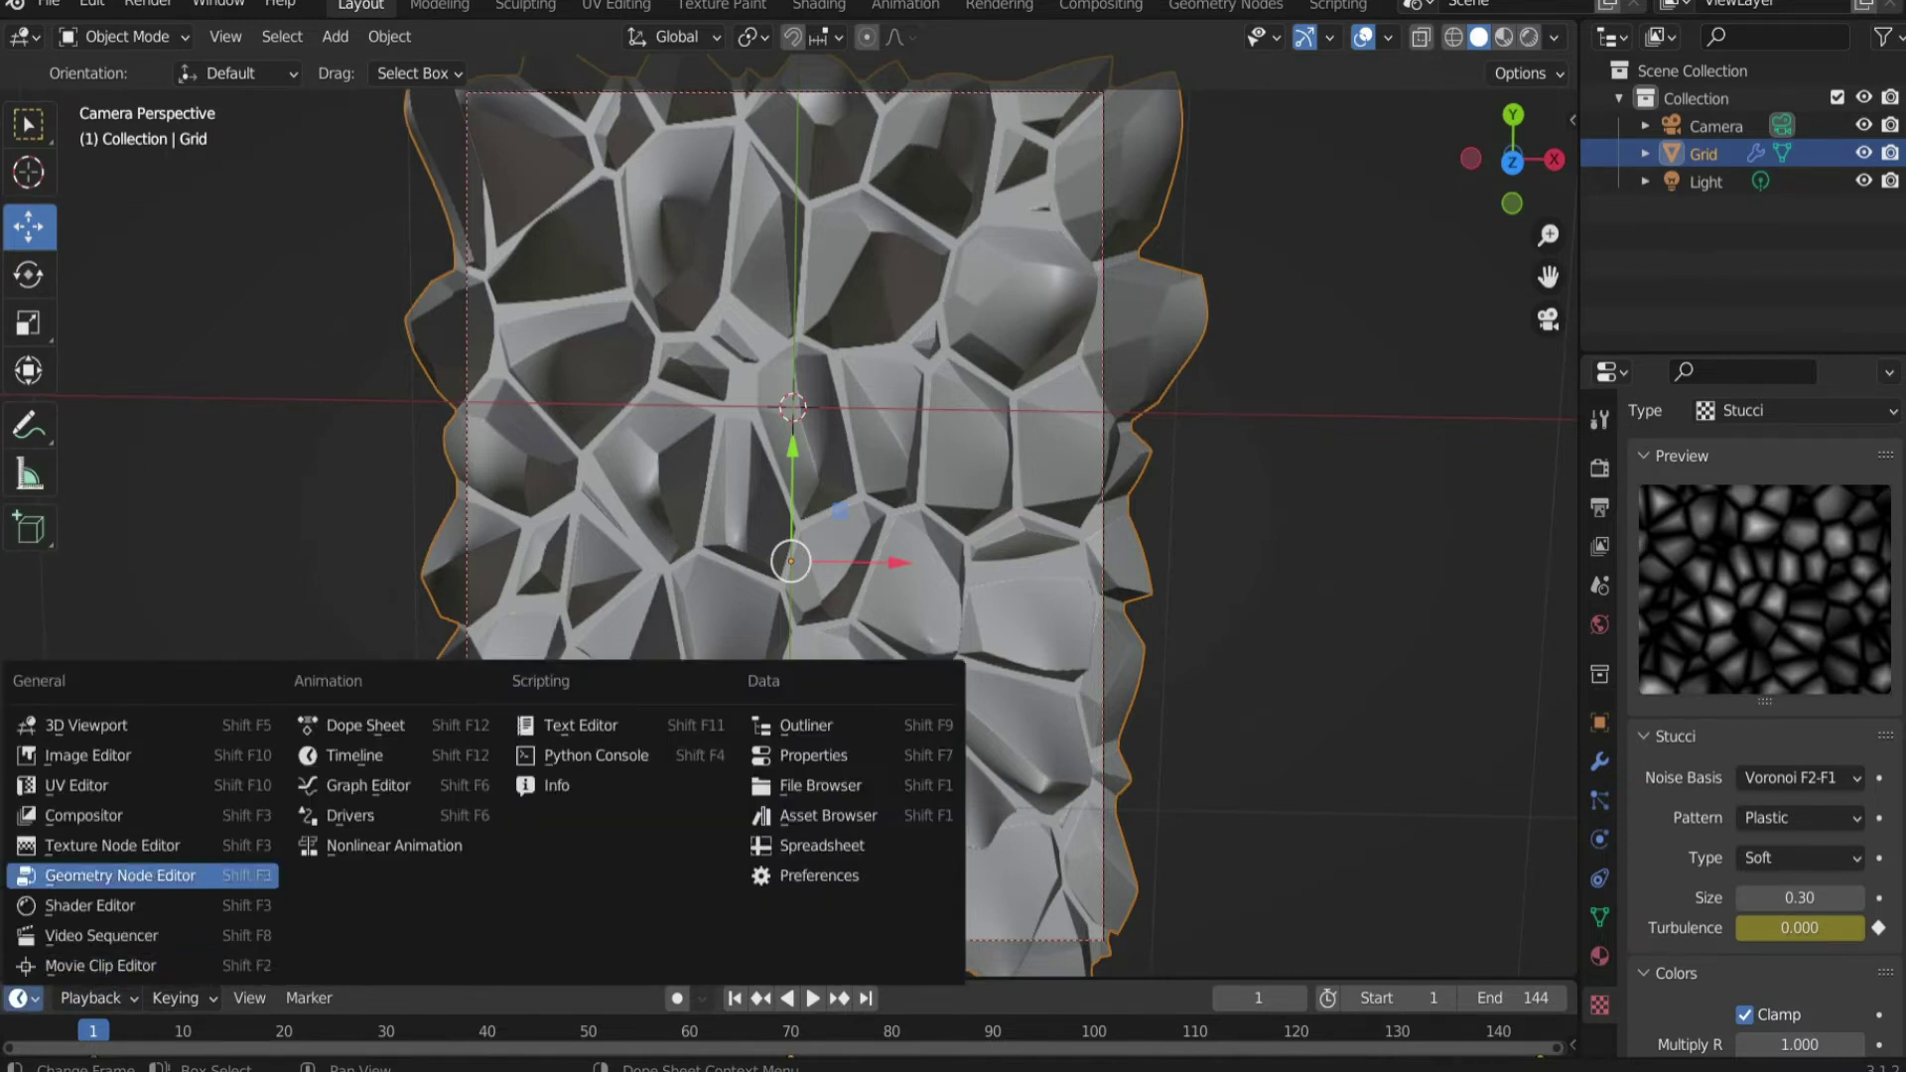
pyautogui.click(368, 786)
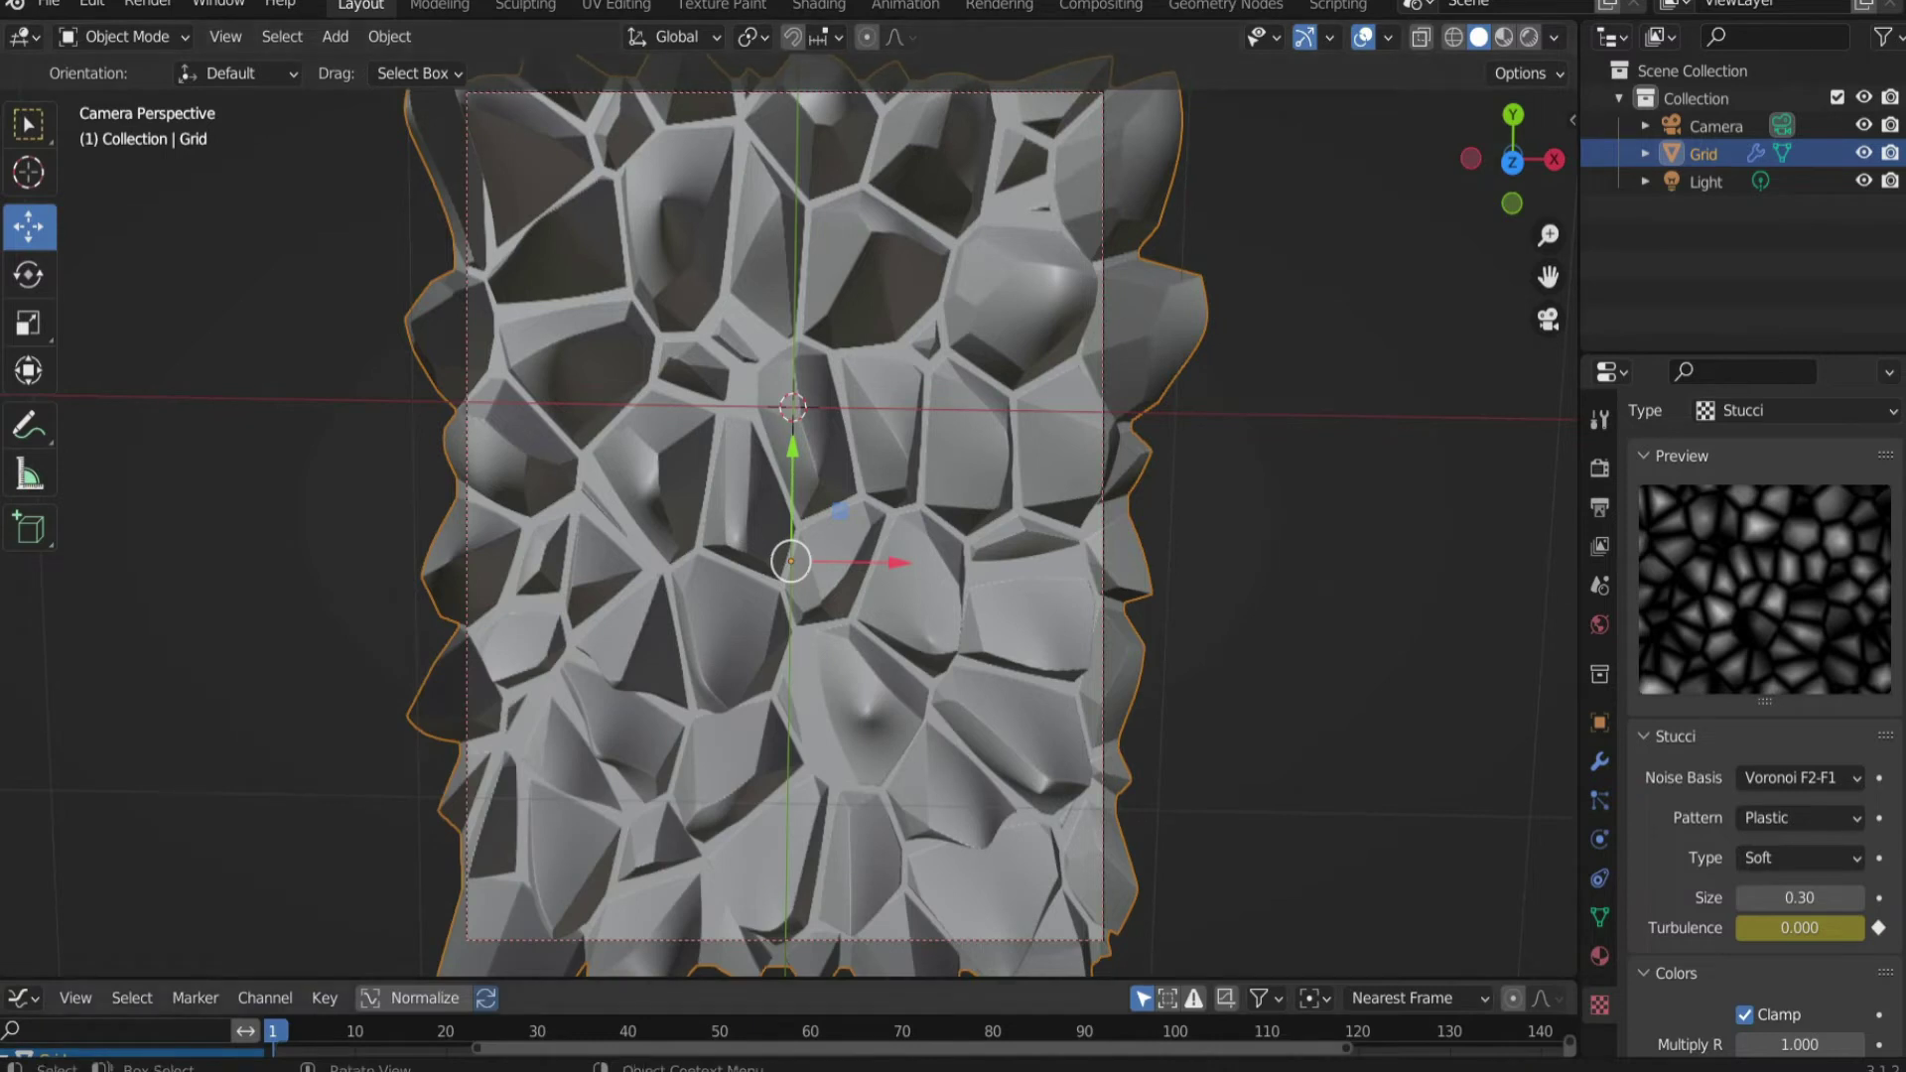
pyautogui.moveTo(791, 979); pyautogui.dragTo(791, 658)
# Step: Expand the grid's Texture channel and bring the whole Turbulence curve into view in the Graph Editor
pyautogui.scroll(-1, 921, 885)
pyautogui.hotkey('alt', 'a')
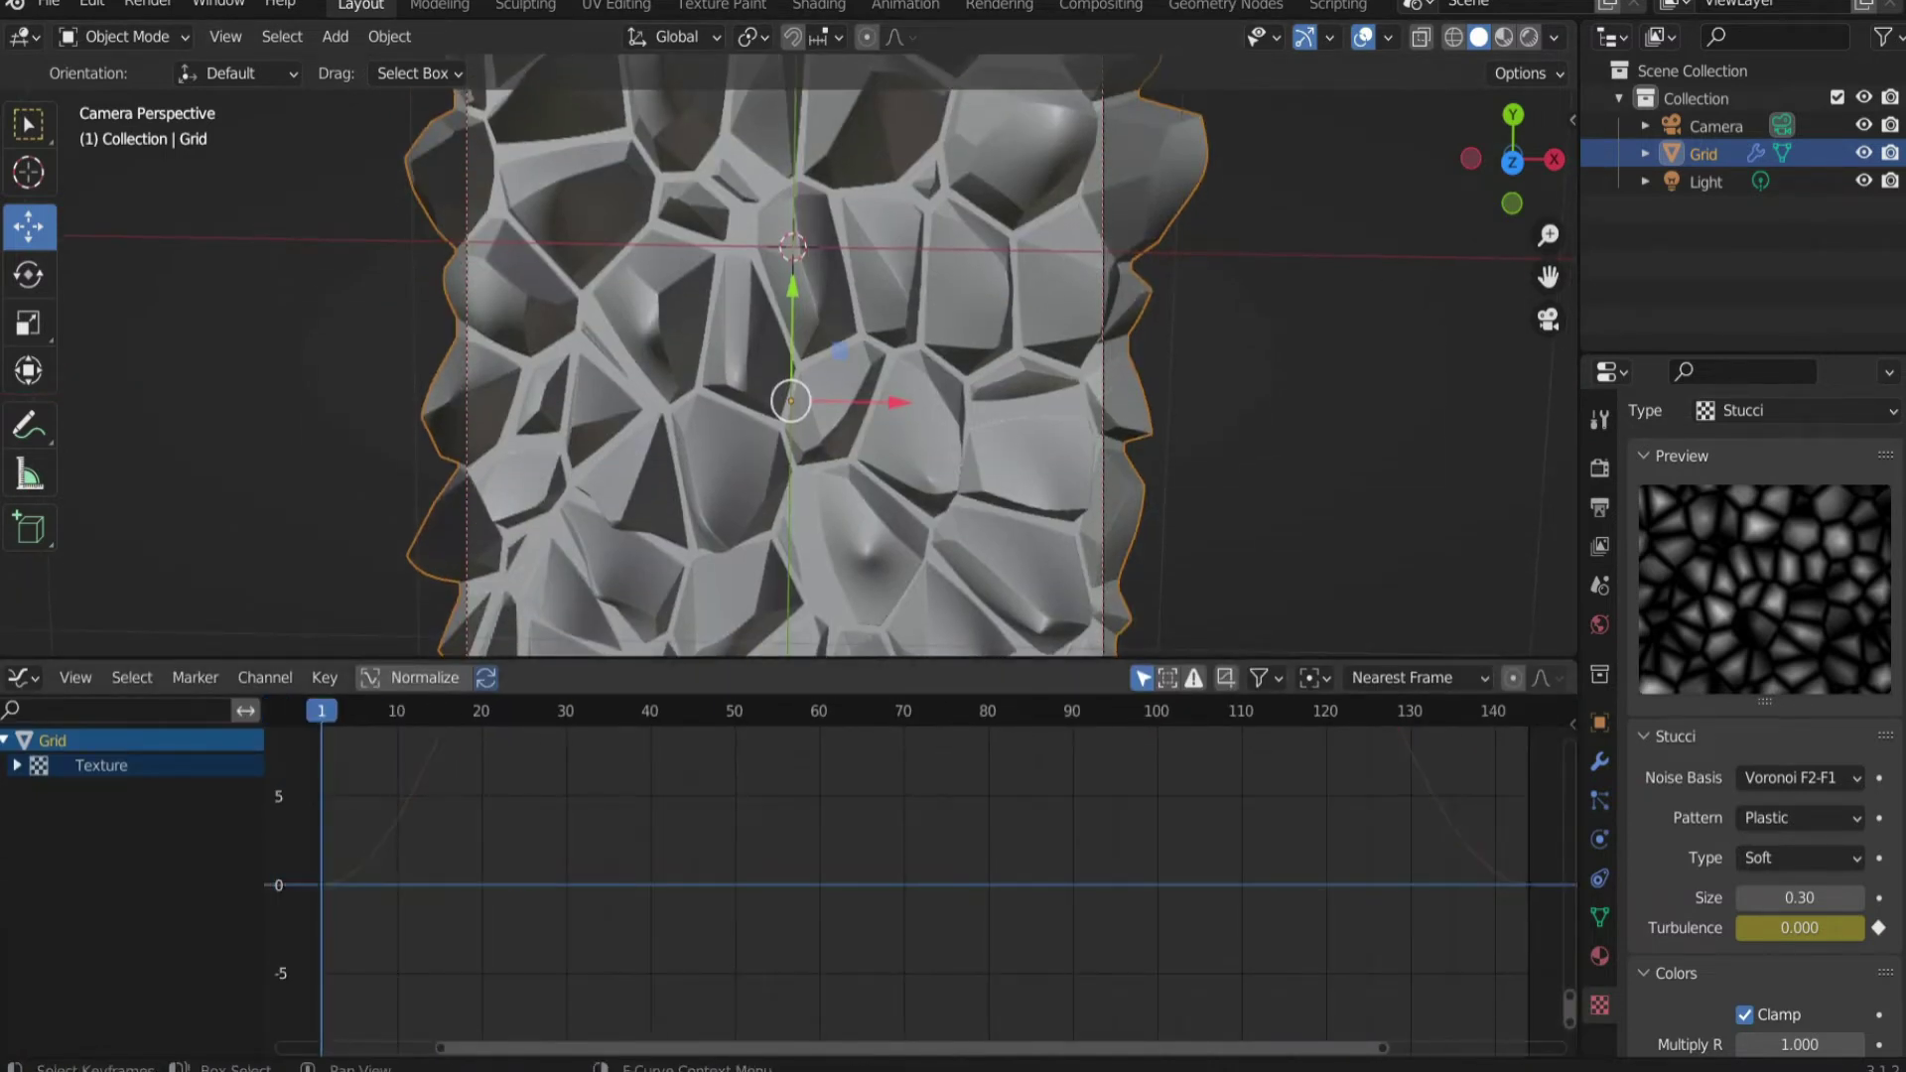
pyautogui.press('space')
pyautogui.press('Escape')
pyautogui.keyDown('shift'); pyautogui.scroll(8, 920, 885); pyautogui.keyUp('shift')
pyautogui.click(17, 766)
pyautogui.scroll(-15, 920, 885)
pyautogui.scroll(1, 920, 885)
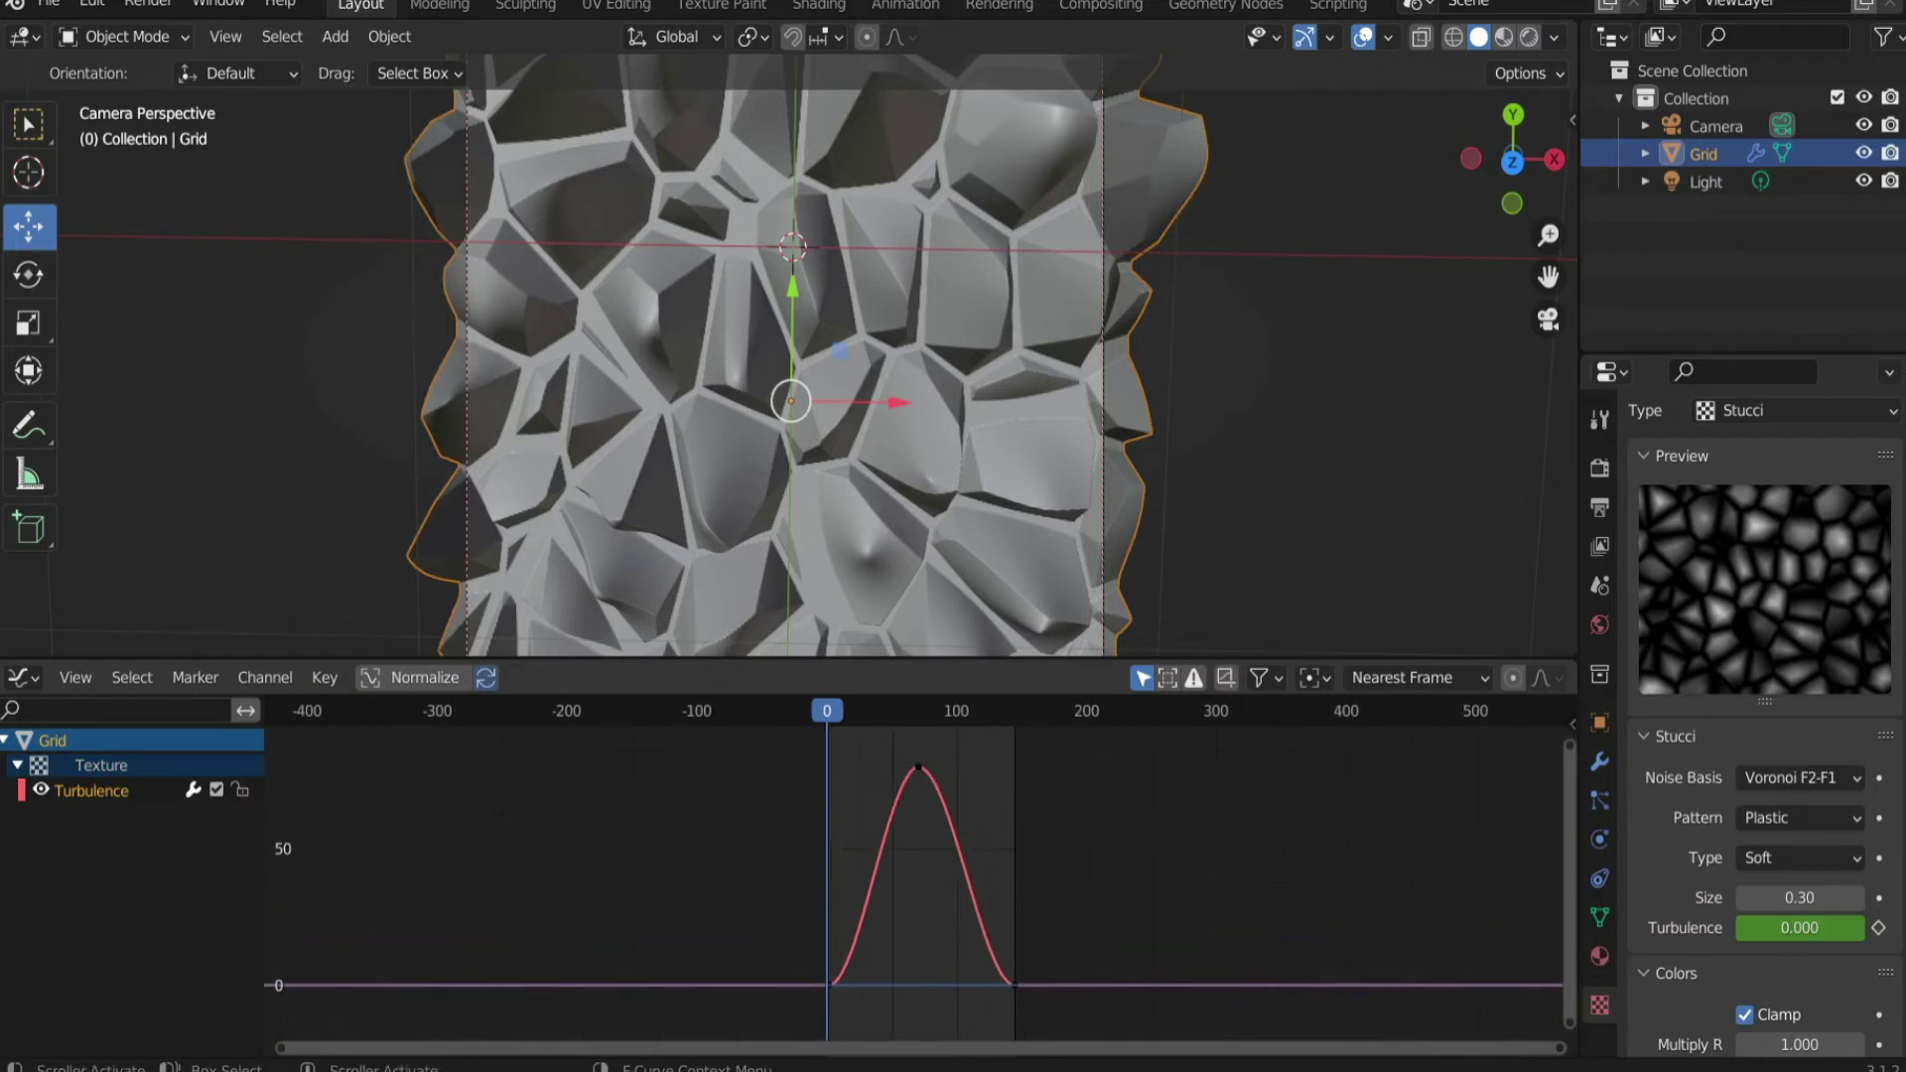
# Step: Select all three keyframes of the Turbulence curve and set their interpolation mode to Linear
pyautogui.moveTo(783, 738); pyautogui.dragTo(1069, 1039)
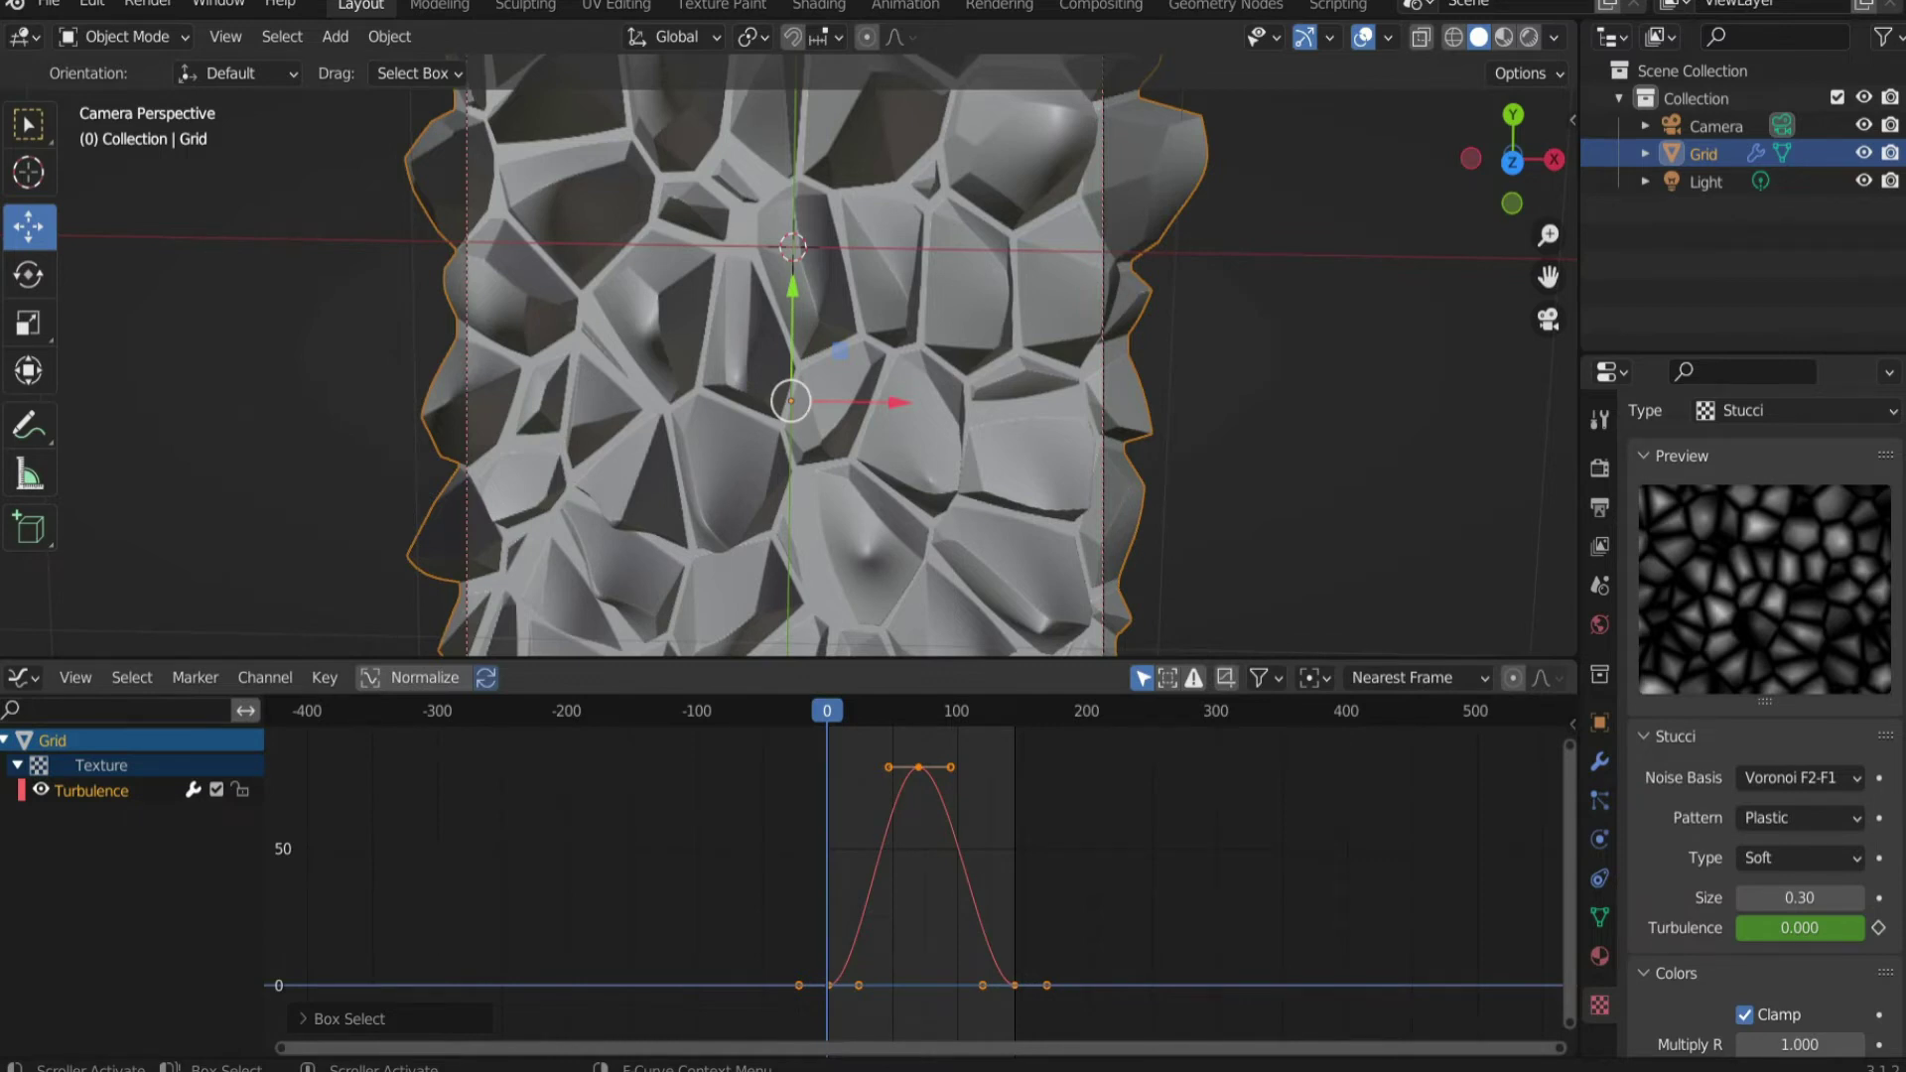
pyautogui.click(325, 676)
pyautogui.moveTo(466, 262)
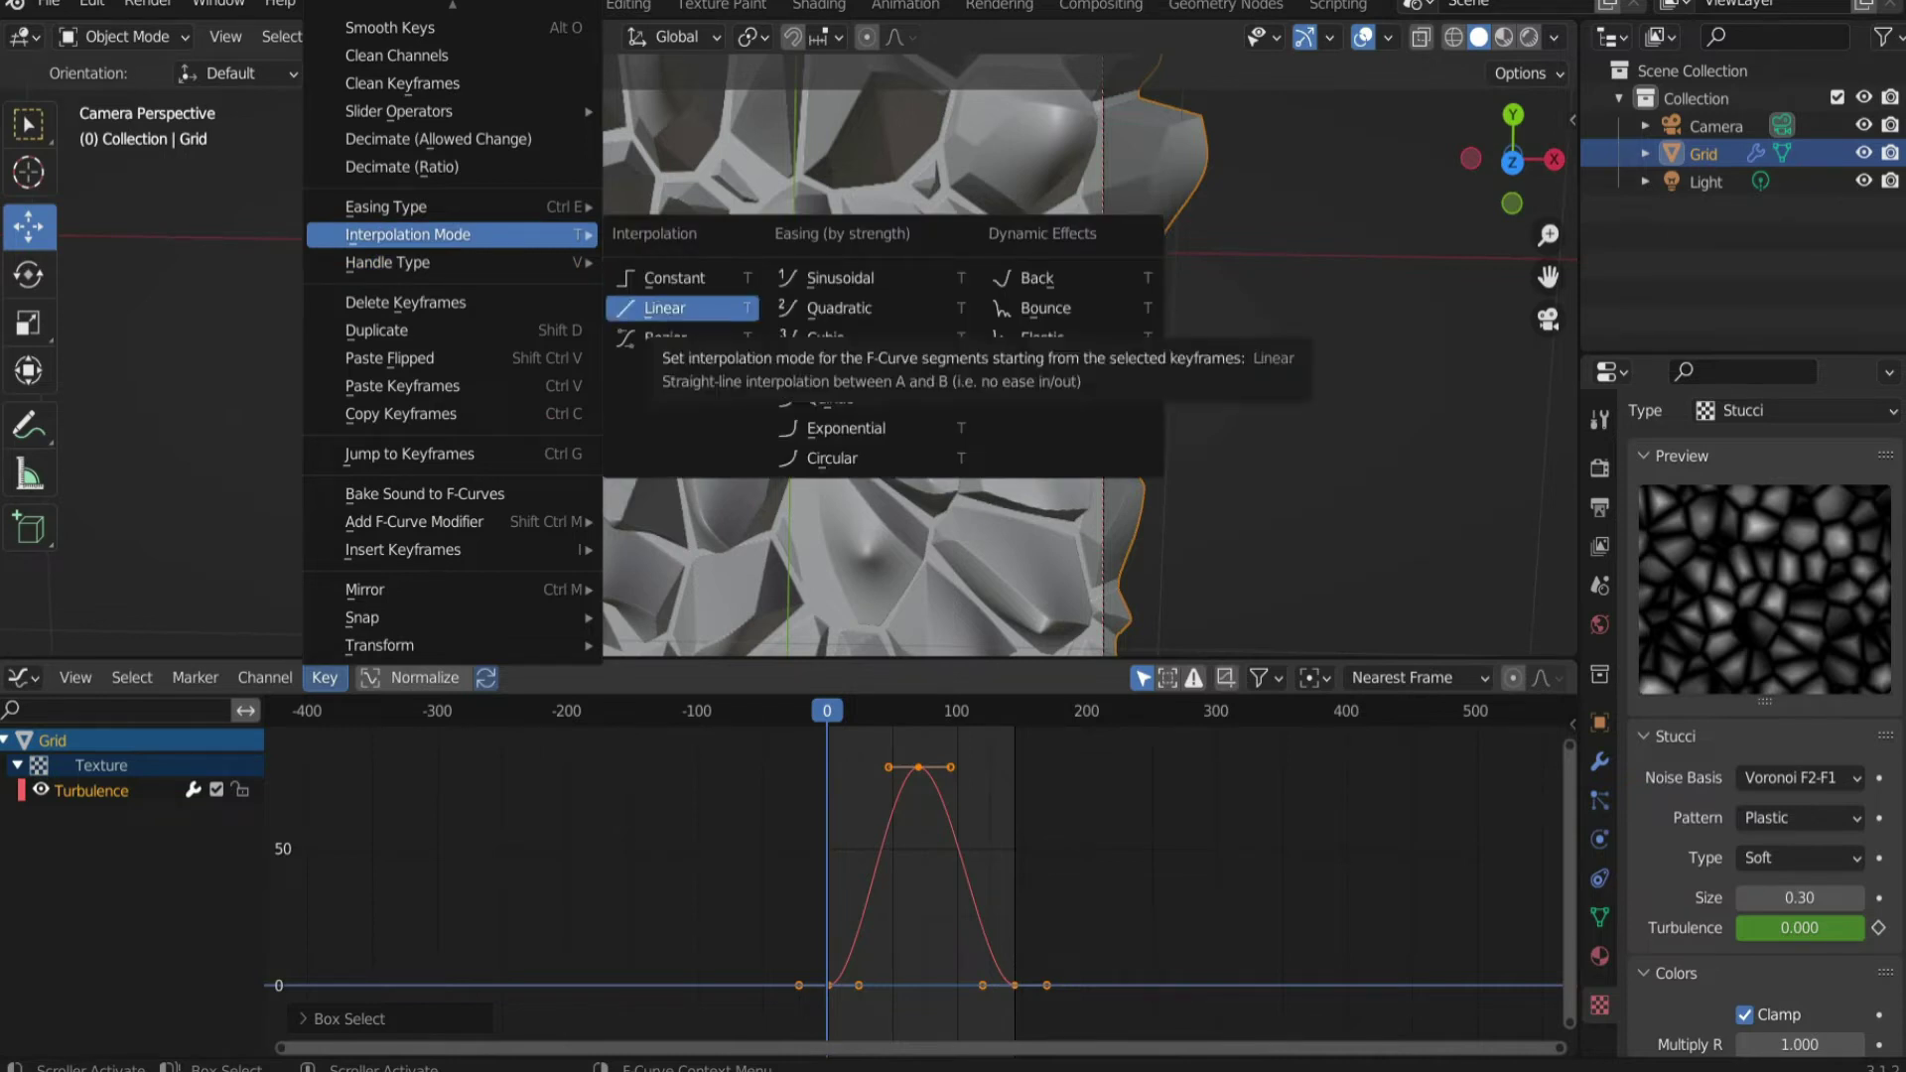
pyautogui.click(664, 309)
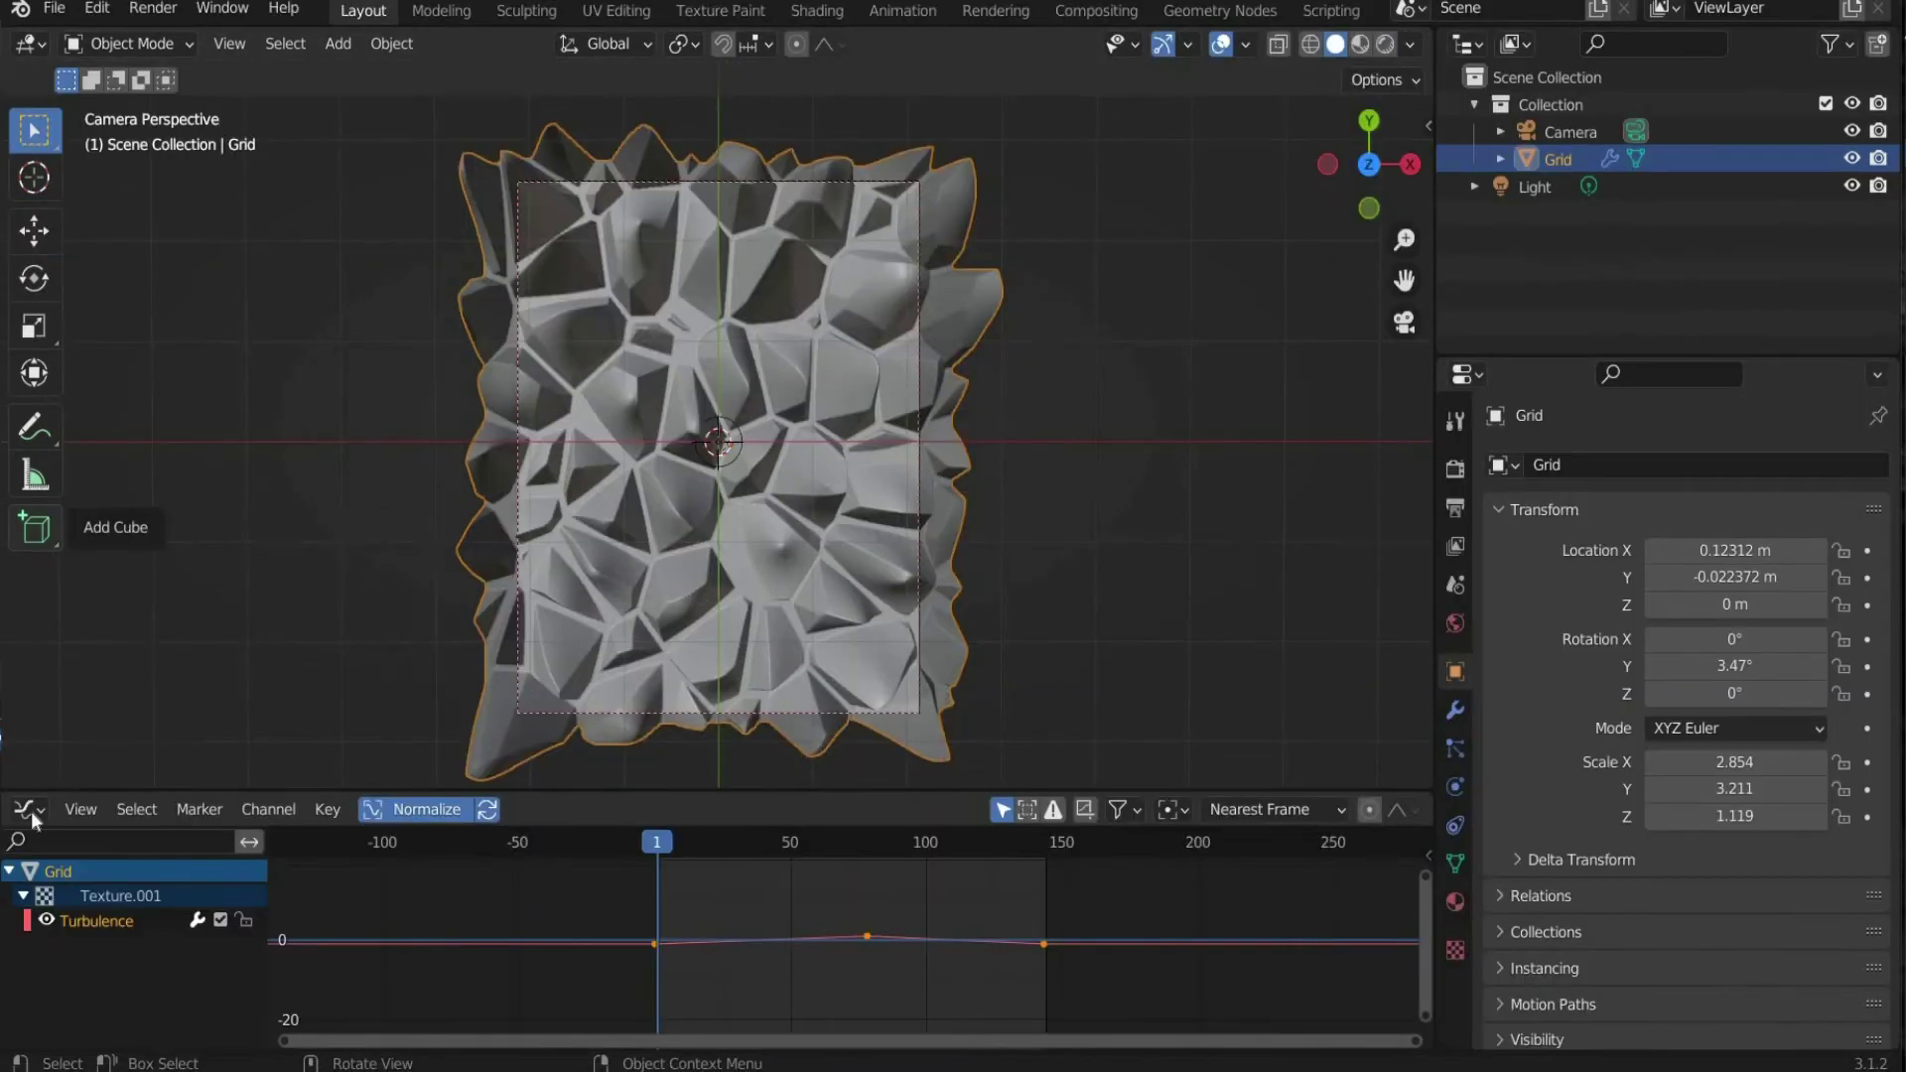
# Step: Switch the Graph Editor area back to the Timeline and apply smooth shading to the grid
pyautogui.click(31, 811)
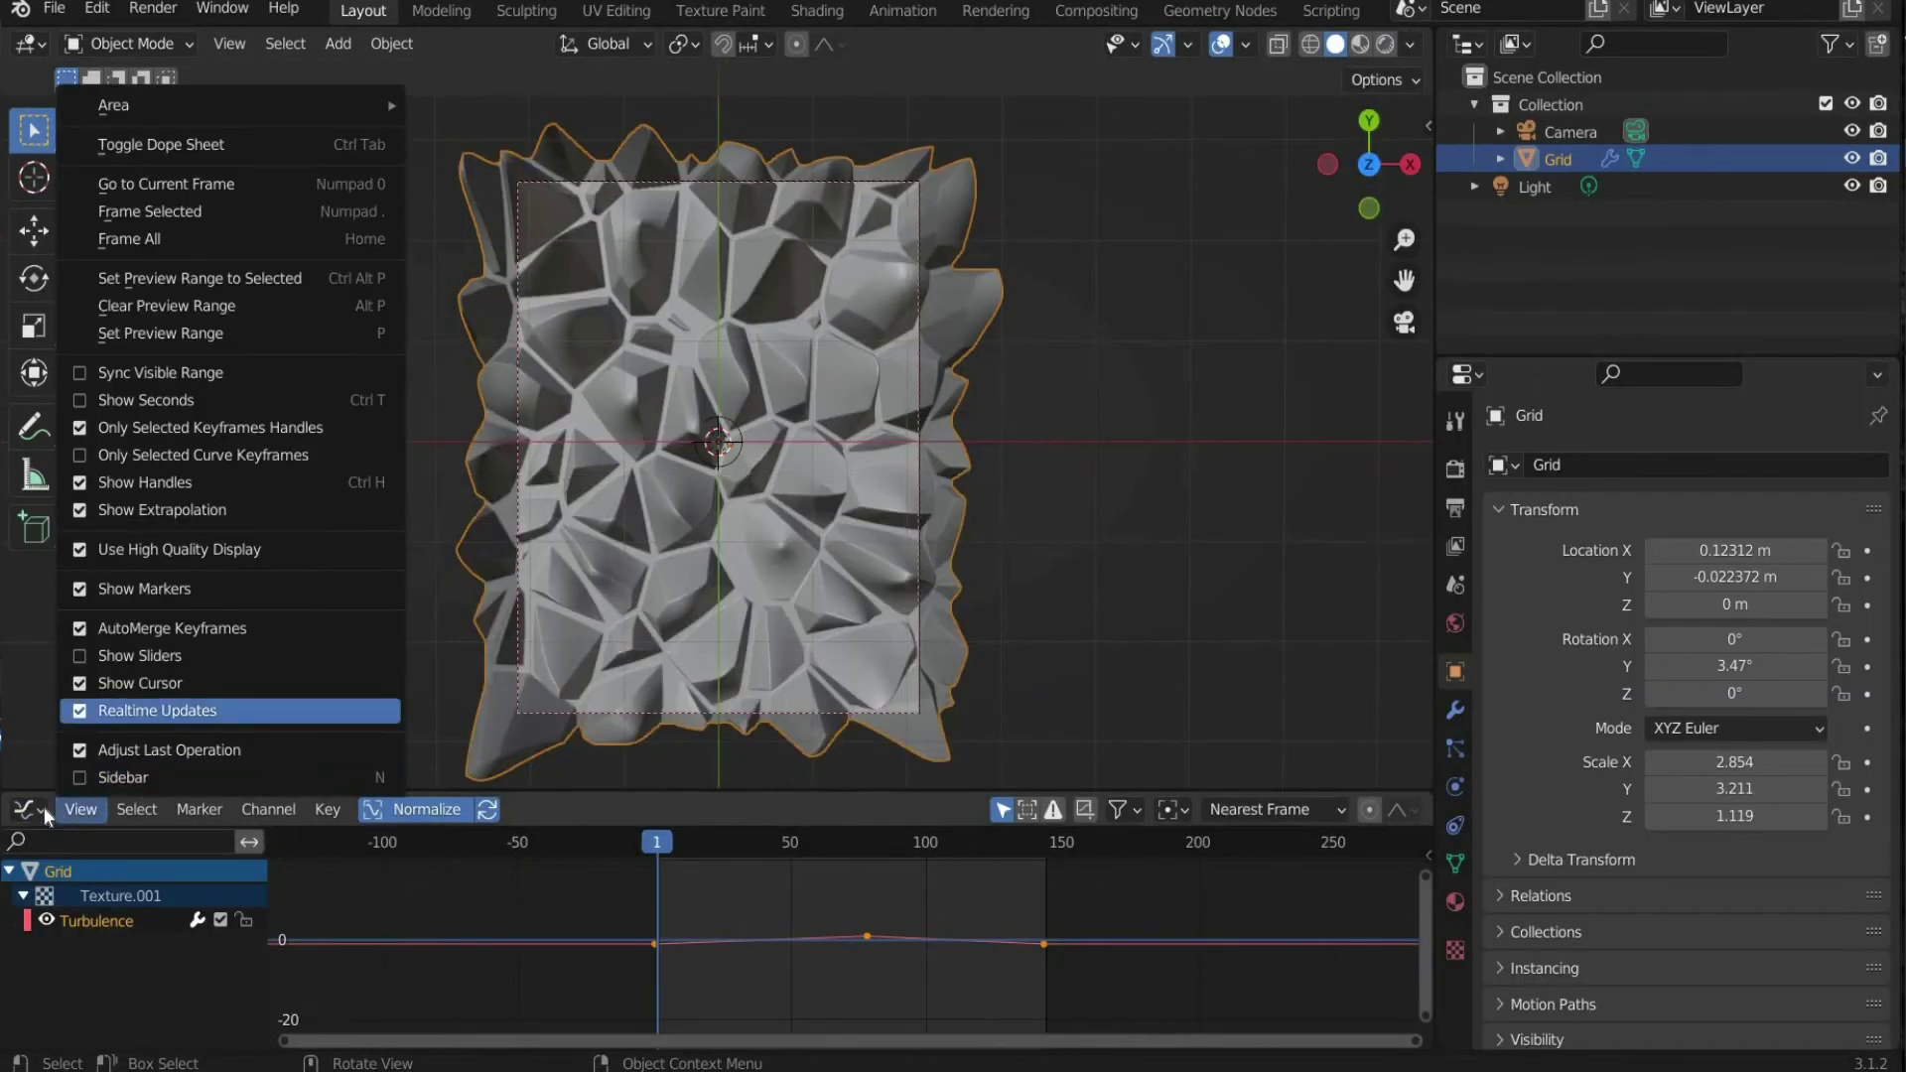
pyautogui.click(32, 809)
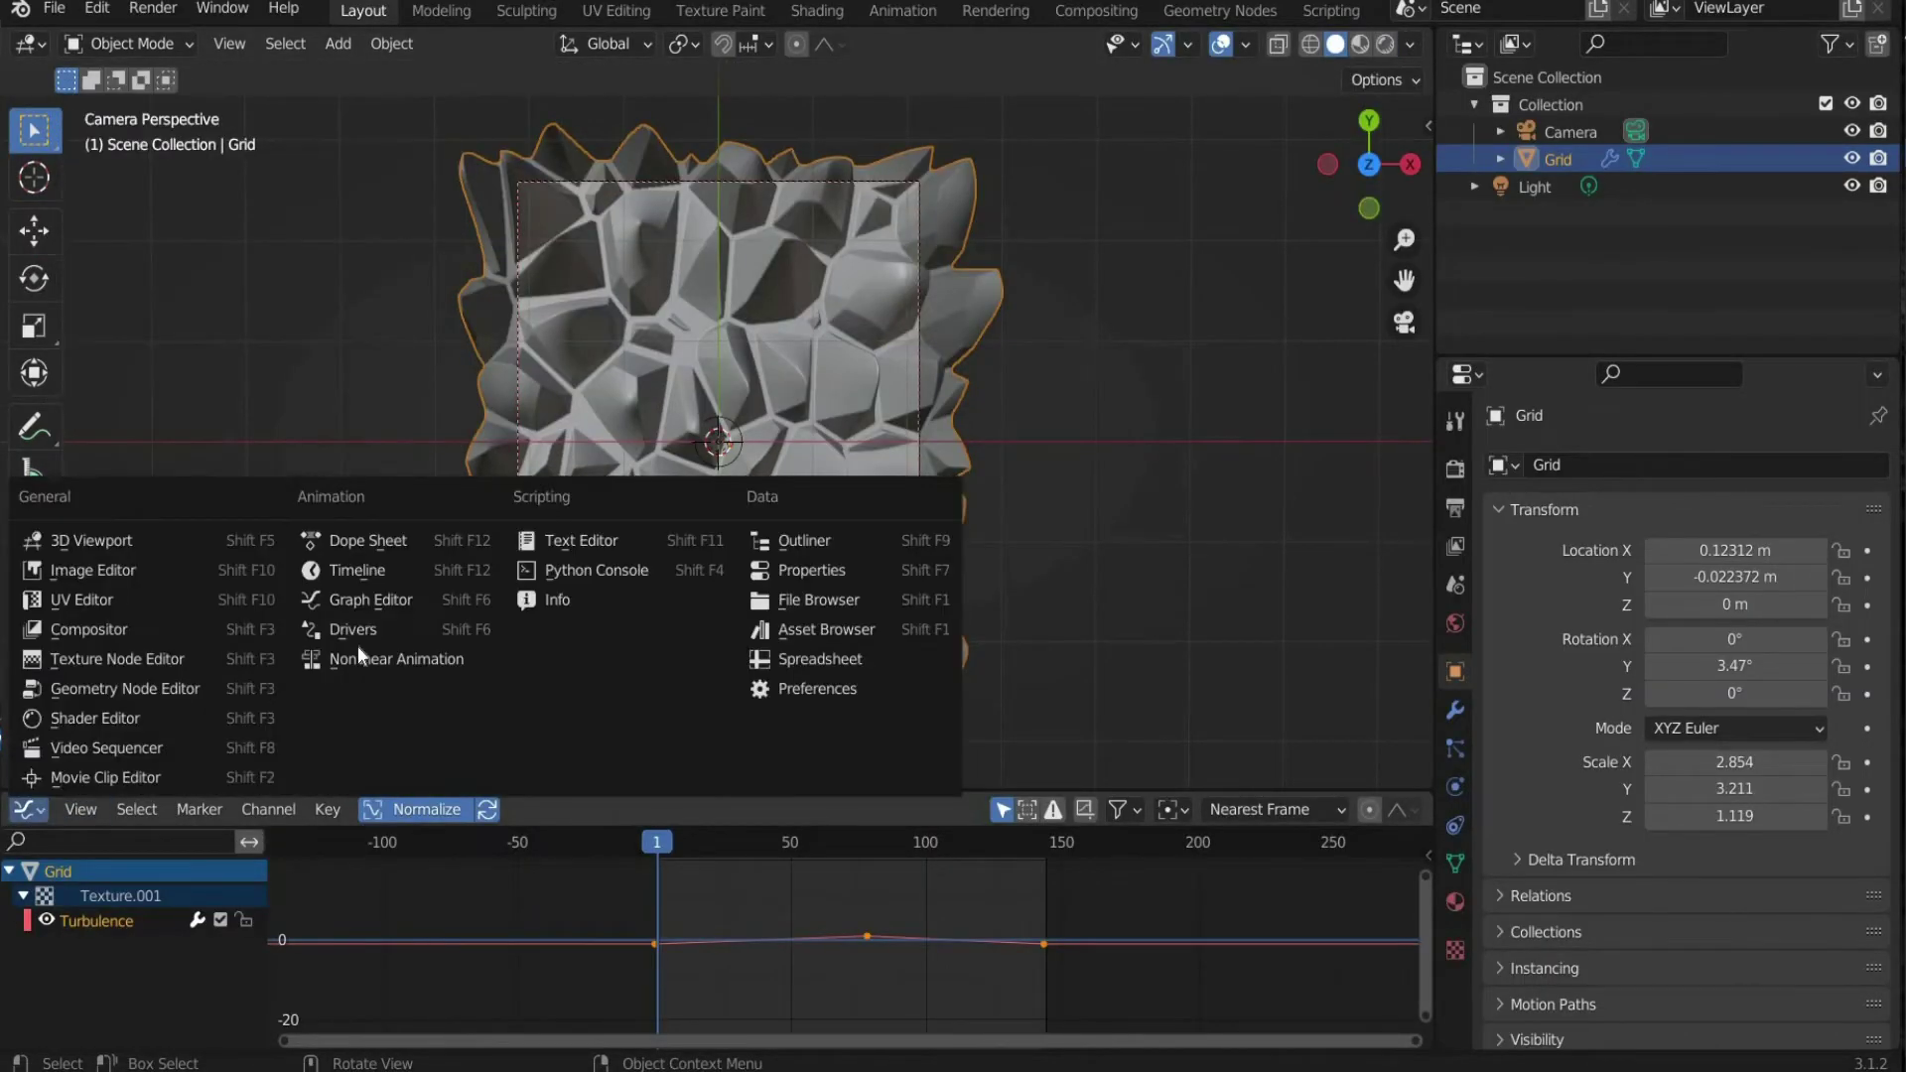
pyautogui.click(369, 574)
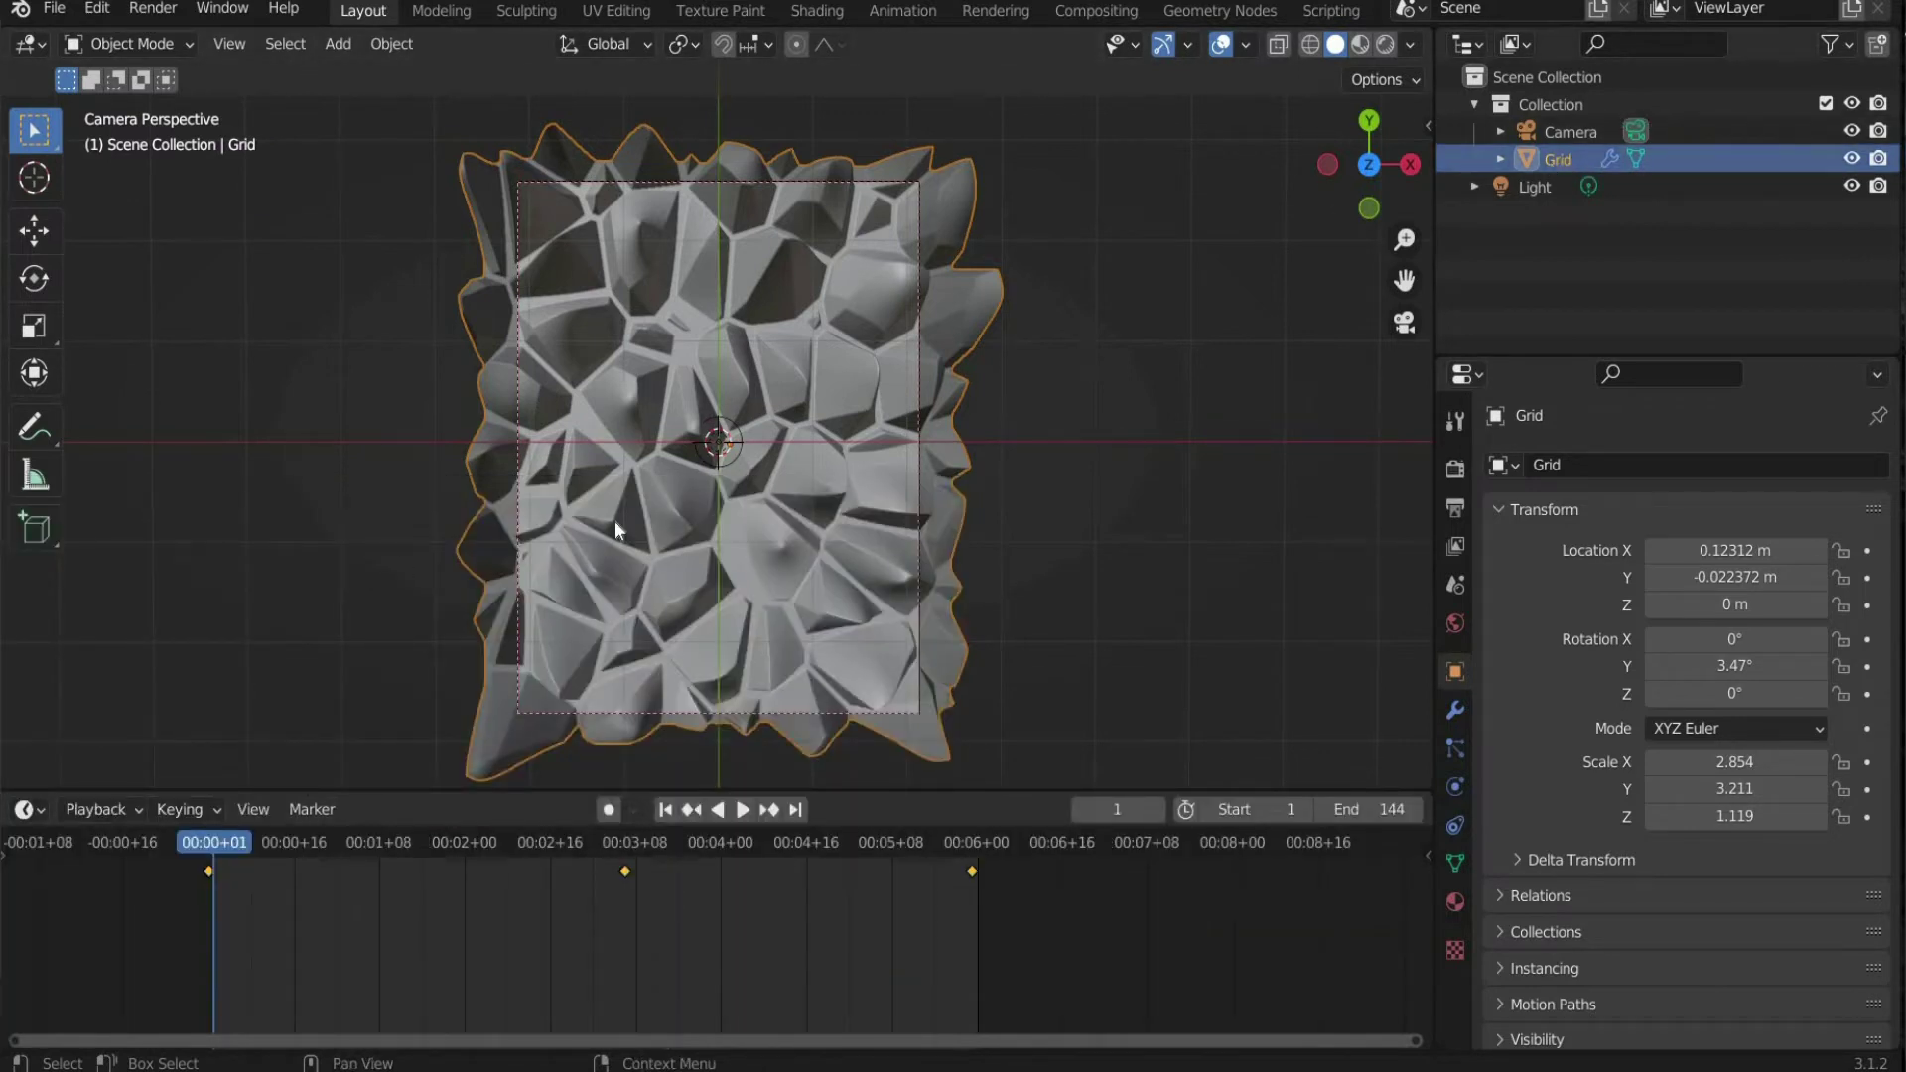
pyautogui.rightClick(615, 443)
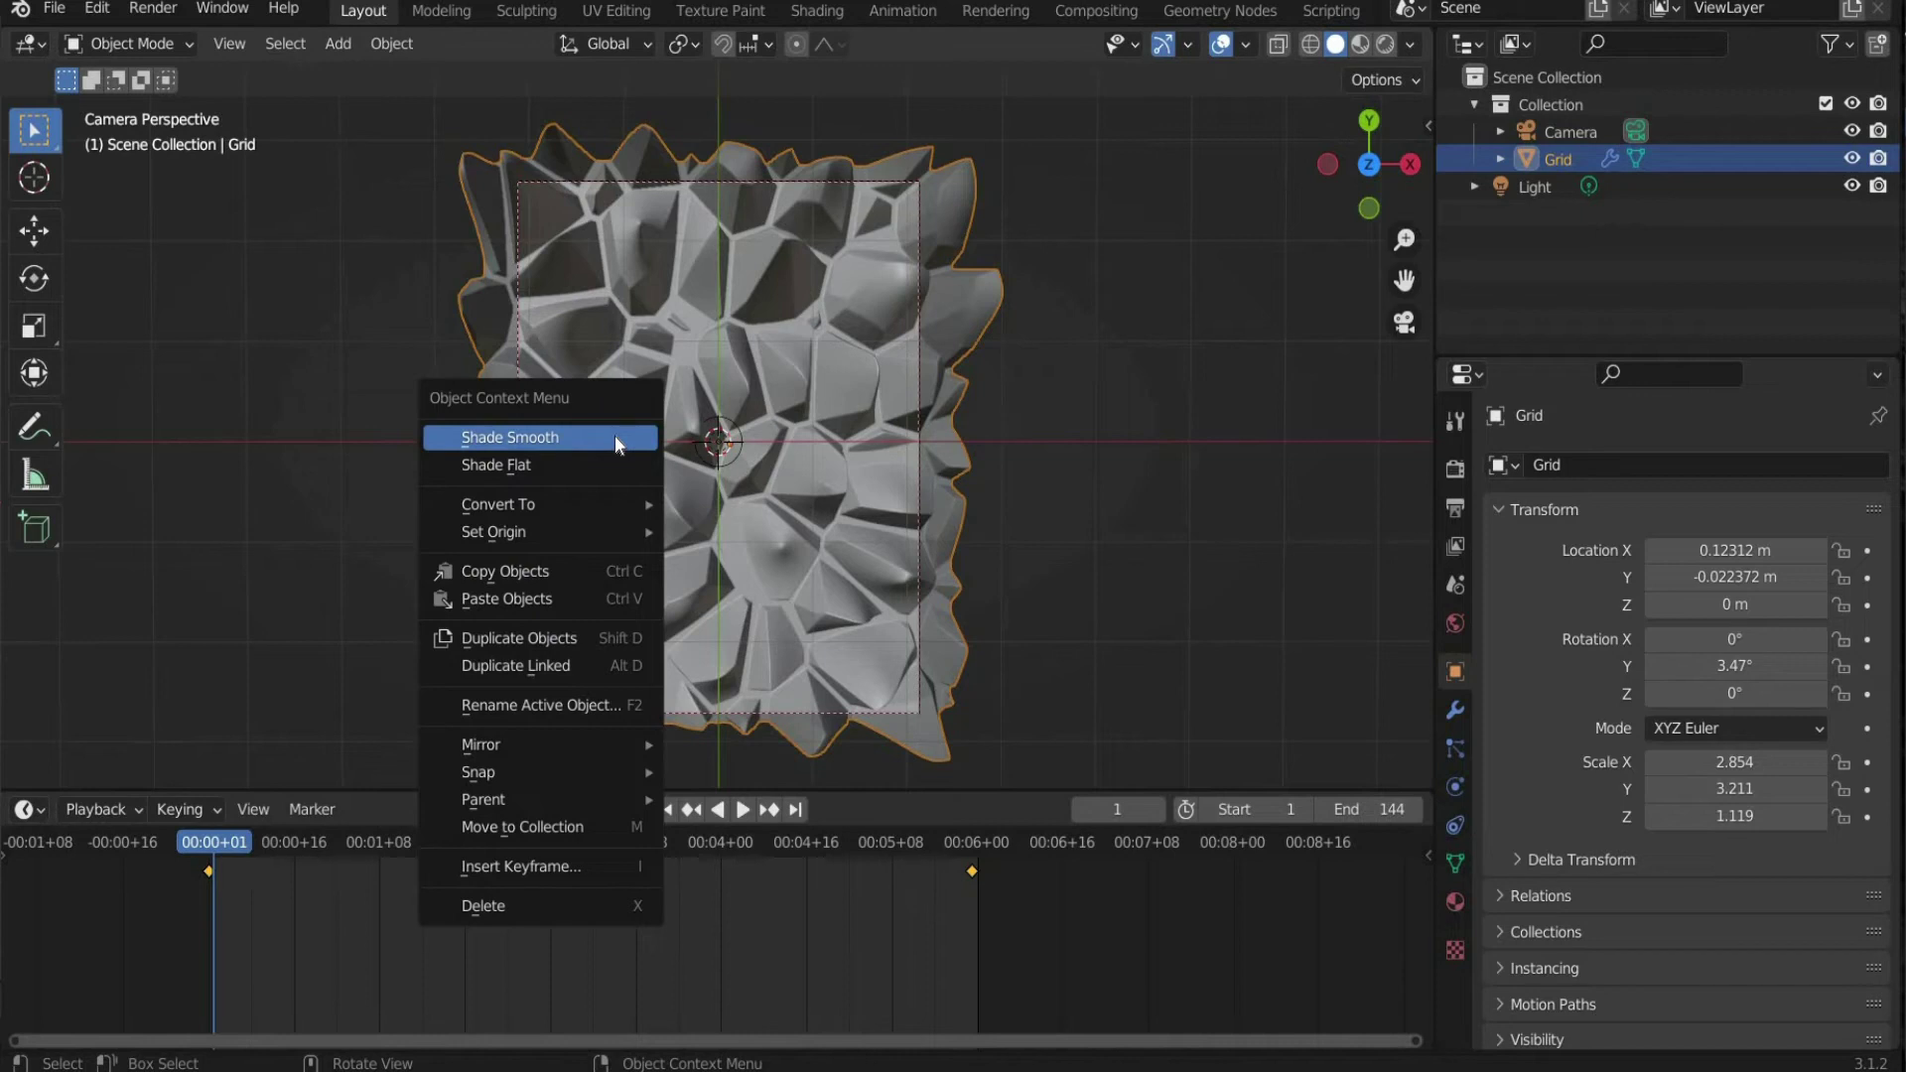
pyautogui.click(616, 436)
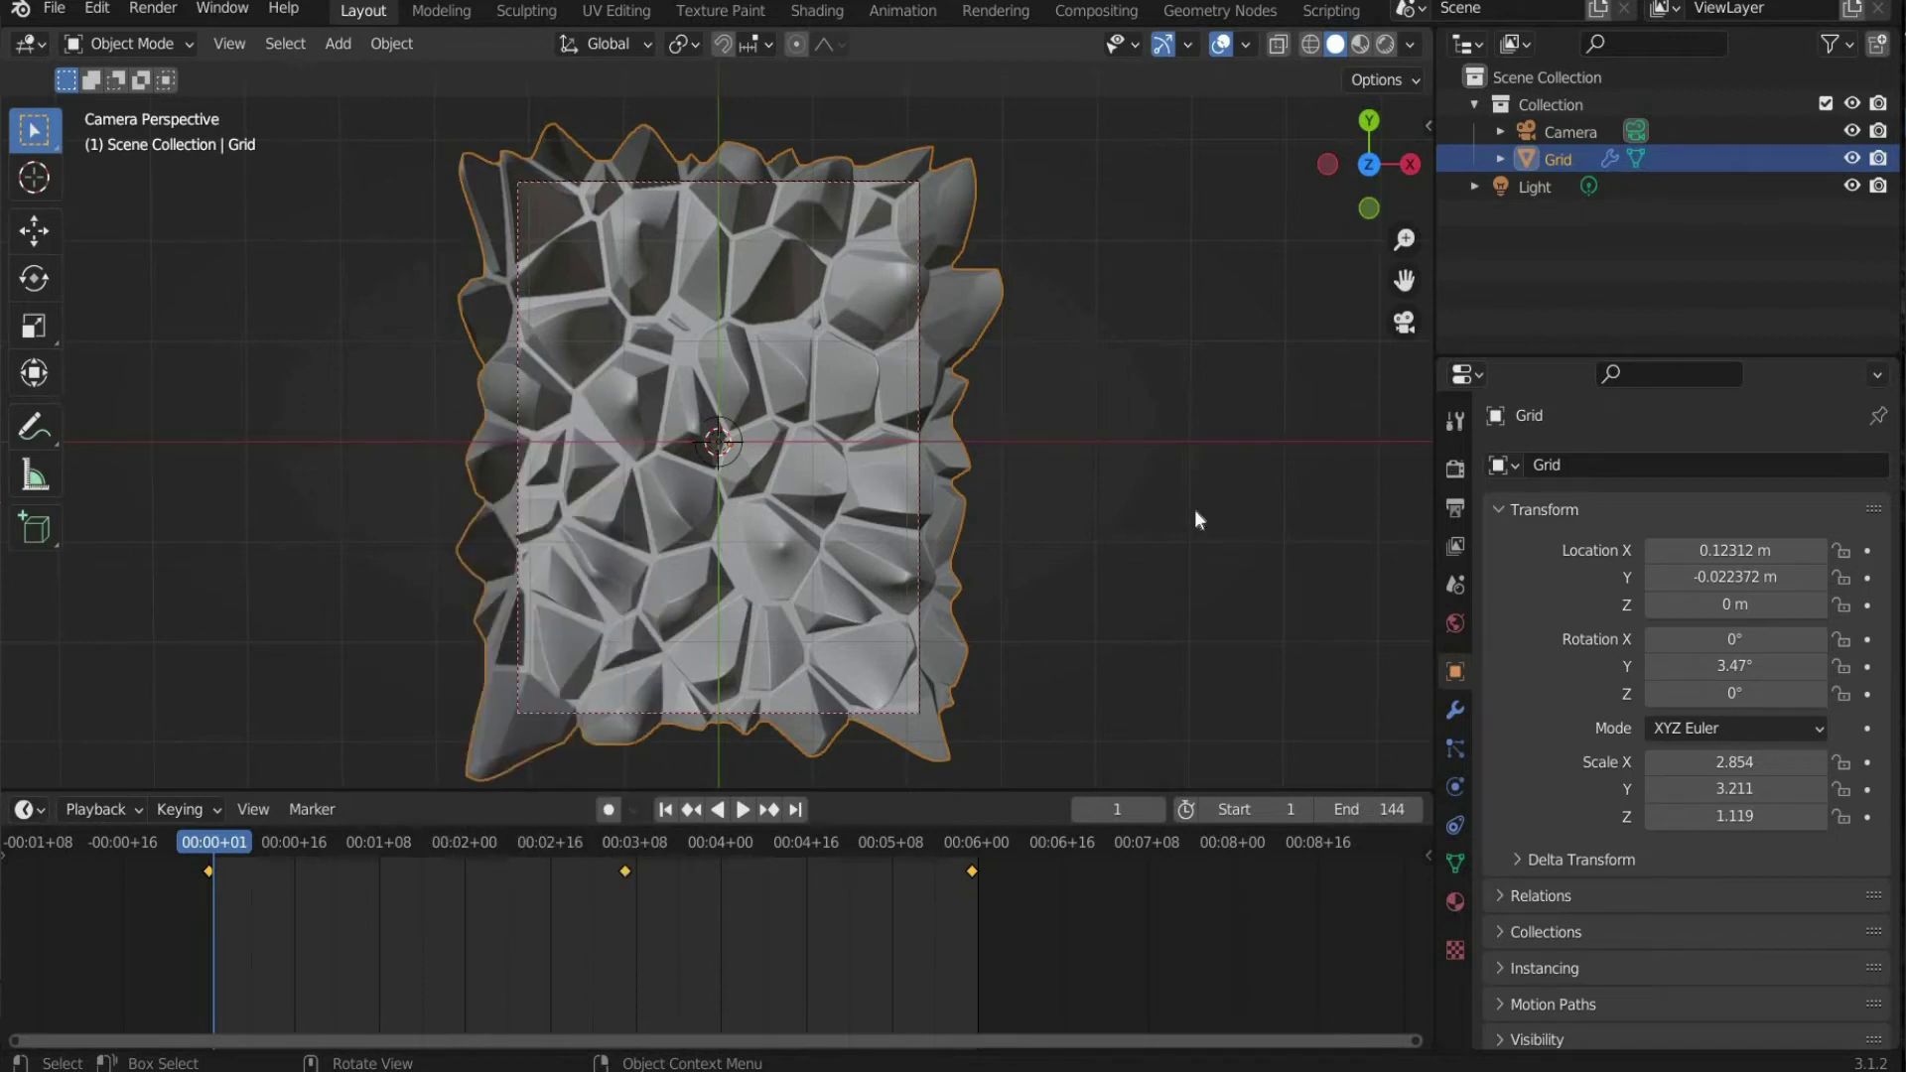
# Step: Create a new material on the grid and set its Metallic value to 1.000
pyautogui.click(1456, 900)
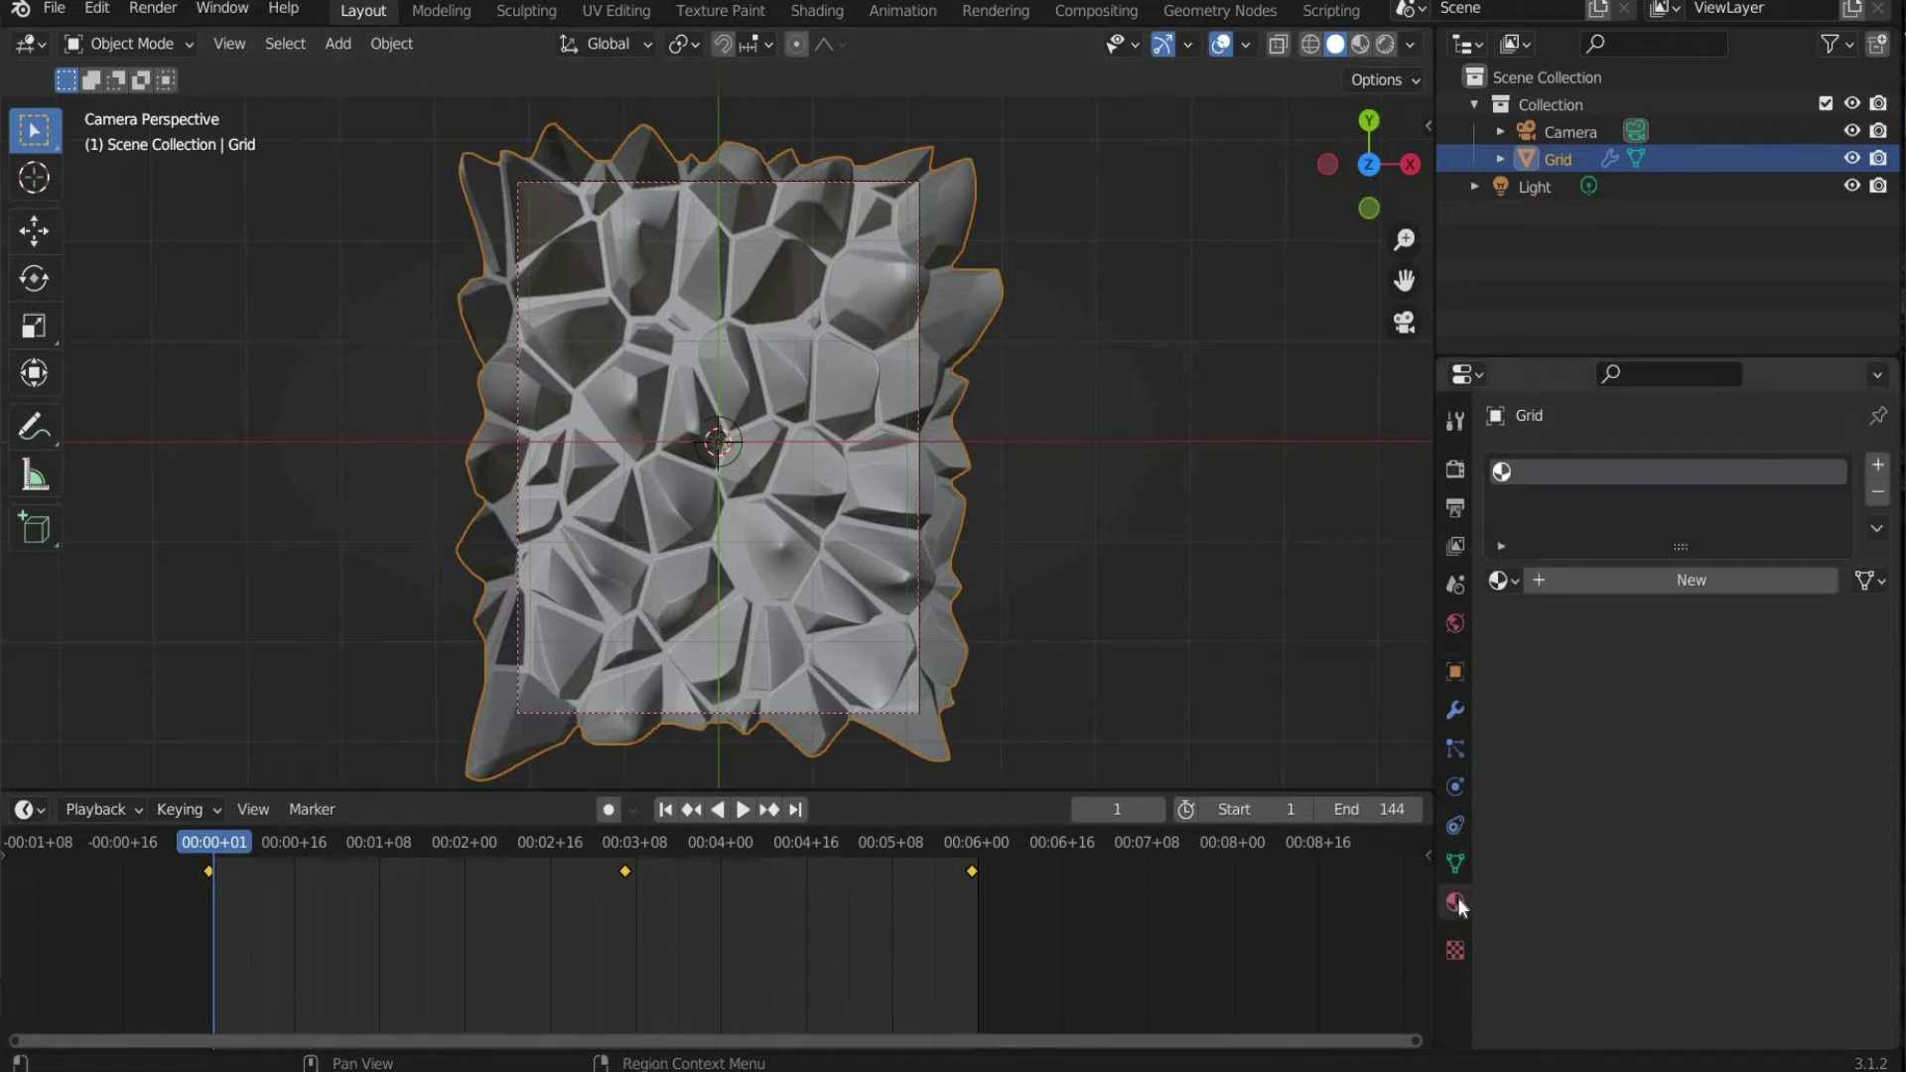
pyautogui.click(1565, 580)
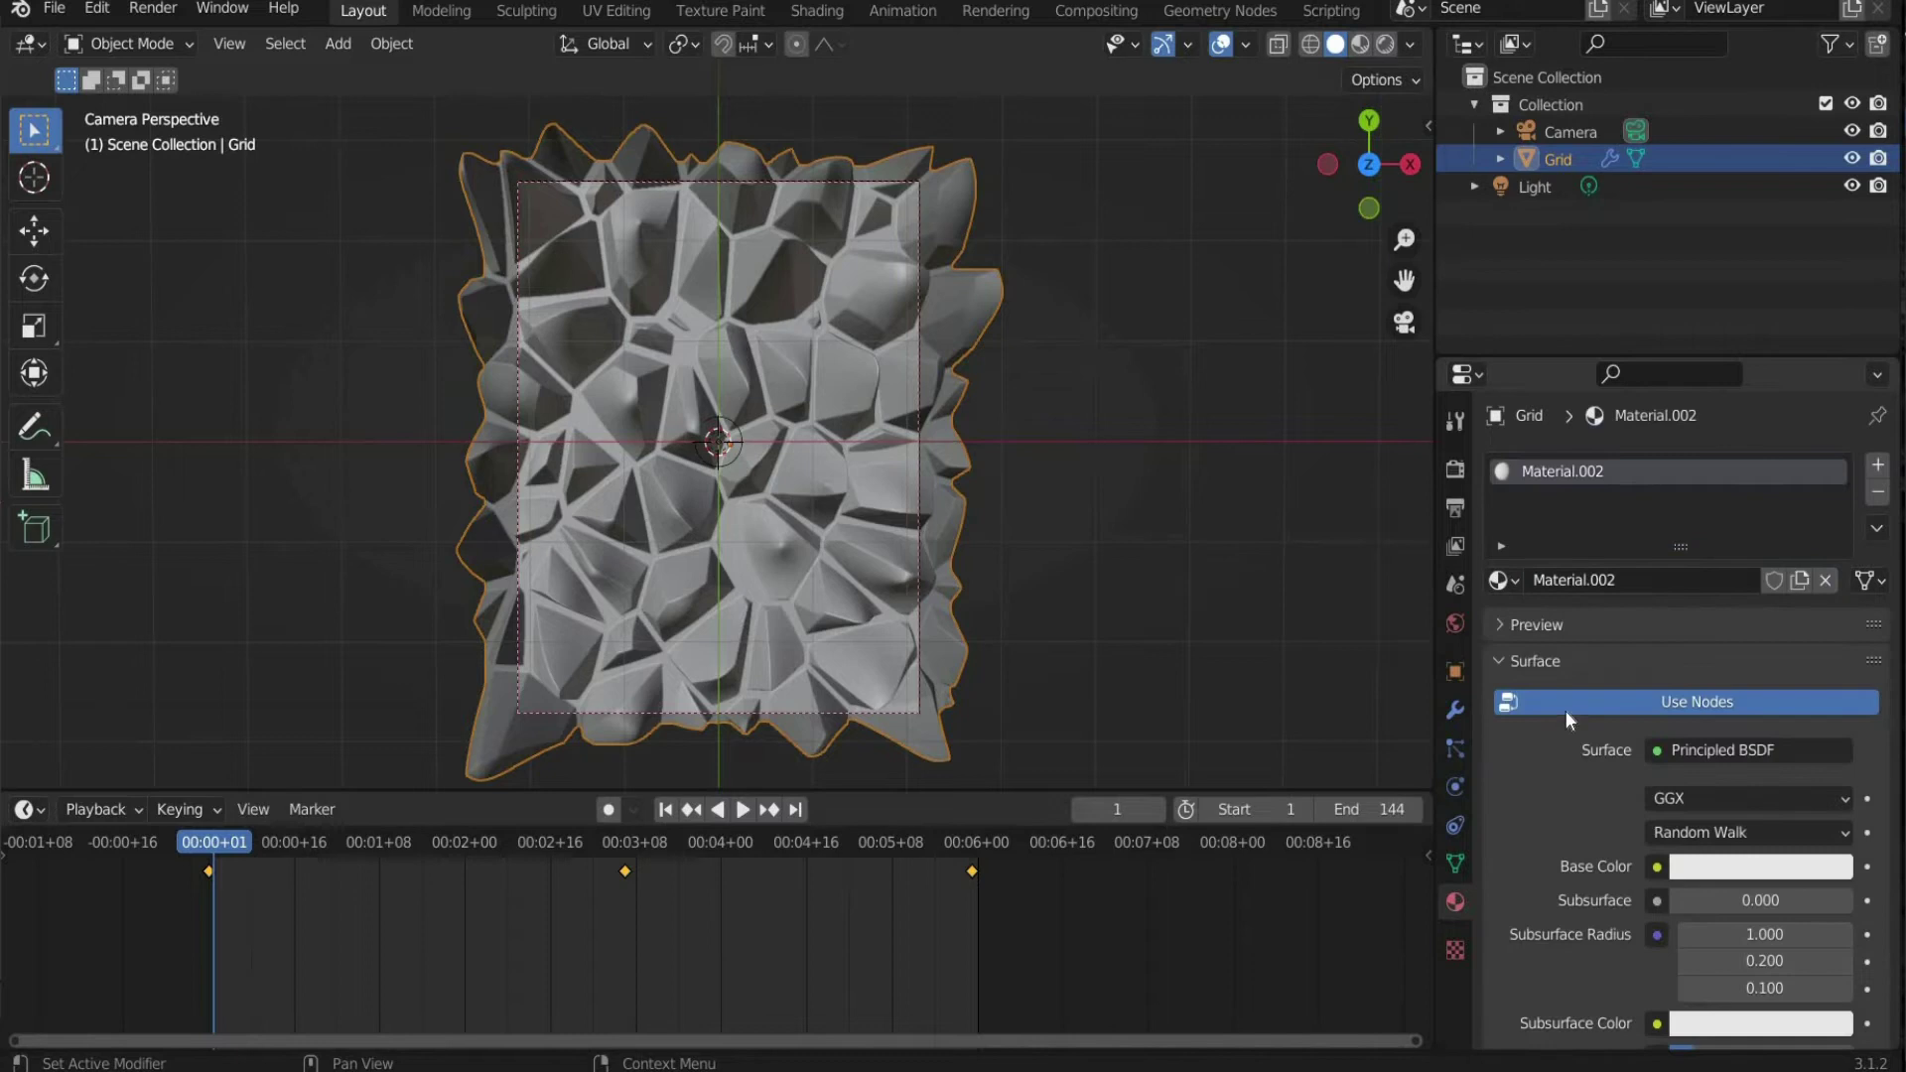
pyautogui.scroll(-6, 1565, 767)
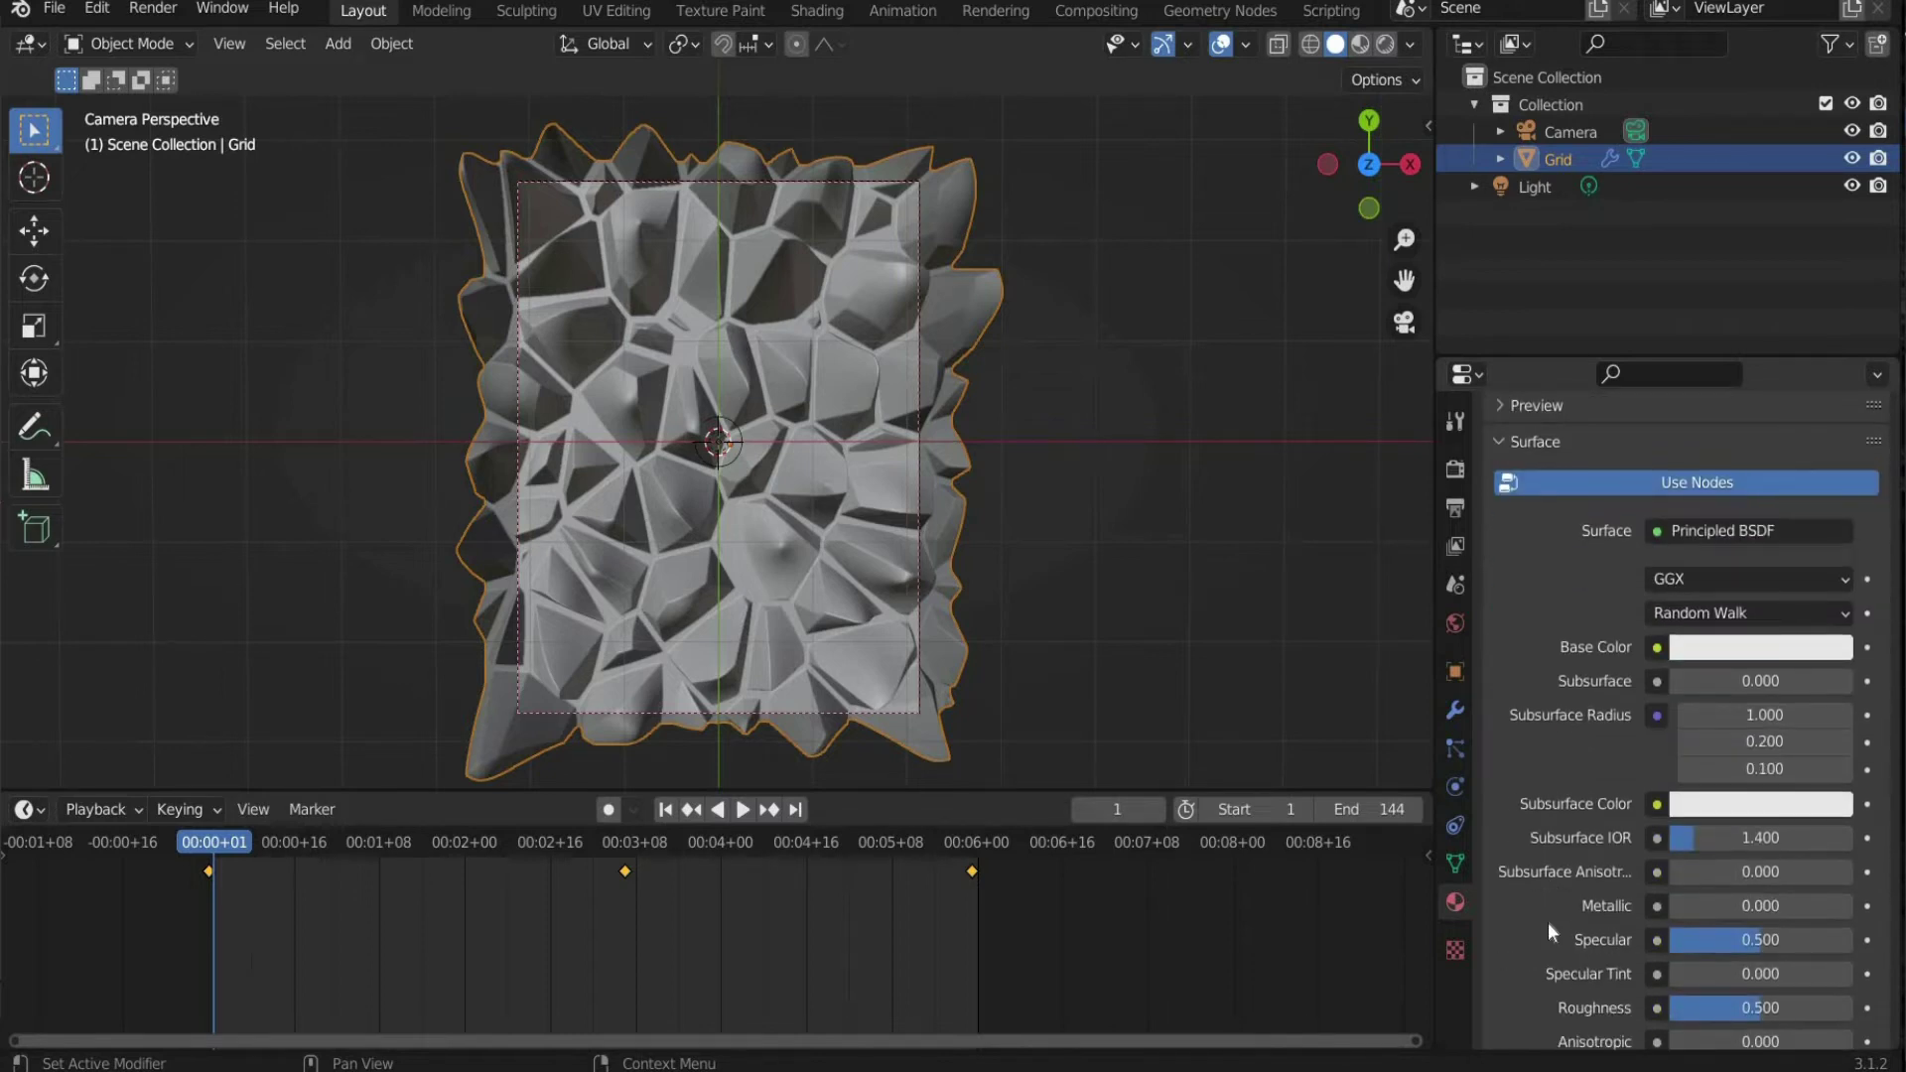
pyautogui.moveTo(1673, 868); pyautogui.dragTo(1852, 867)
# Step: Set the grid material's Roughness to 0.17
pyautogui.scroll(-2, 1548, 887)
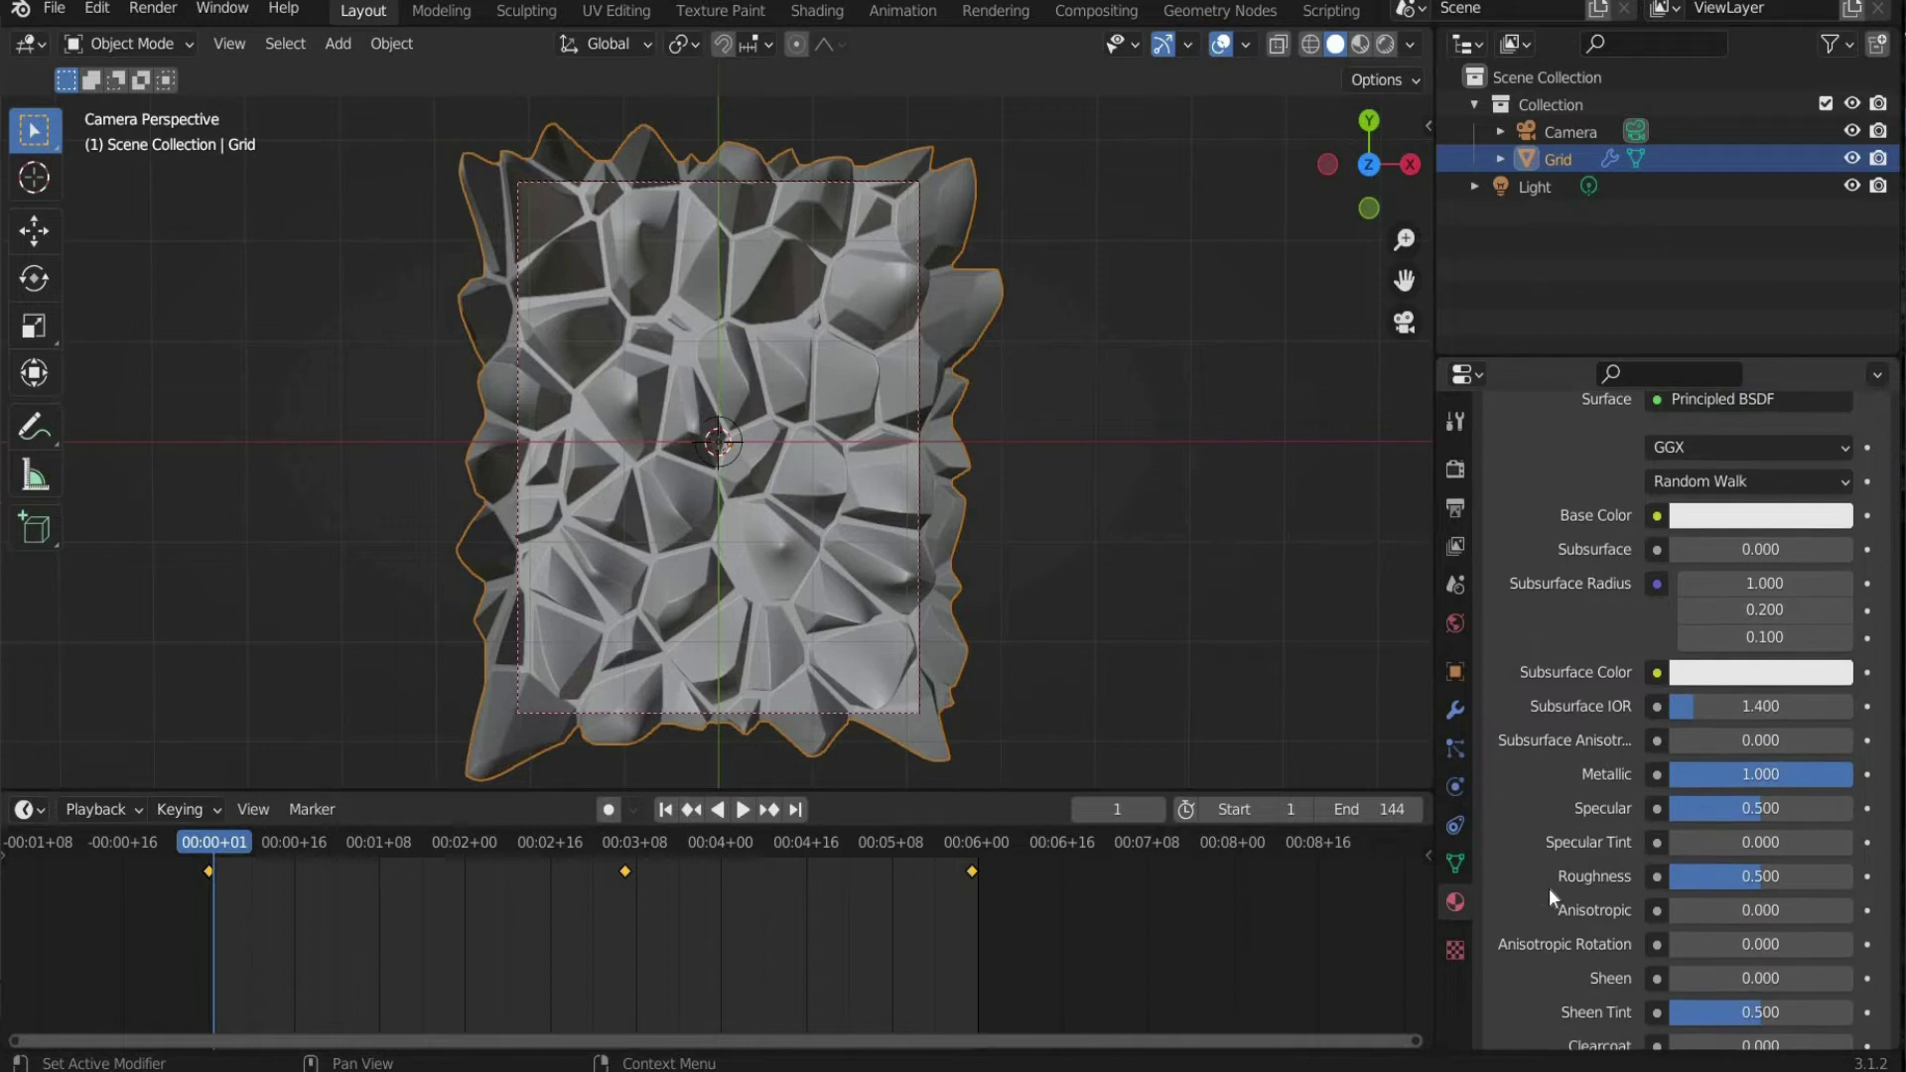
pyautogui.click(1789, 876)
pyautogui.click(1799, 876)
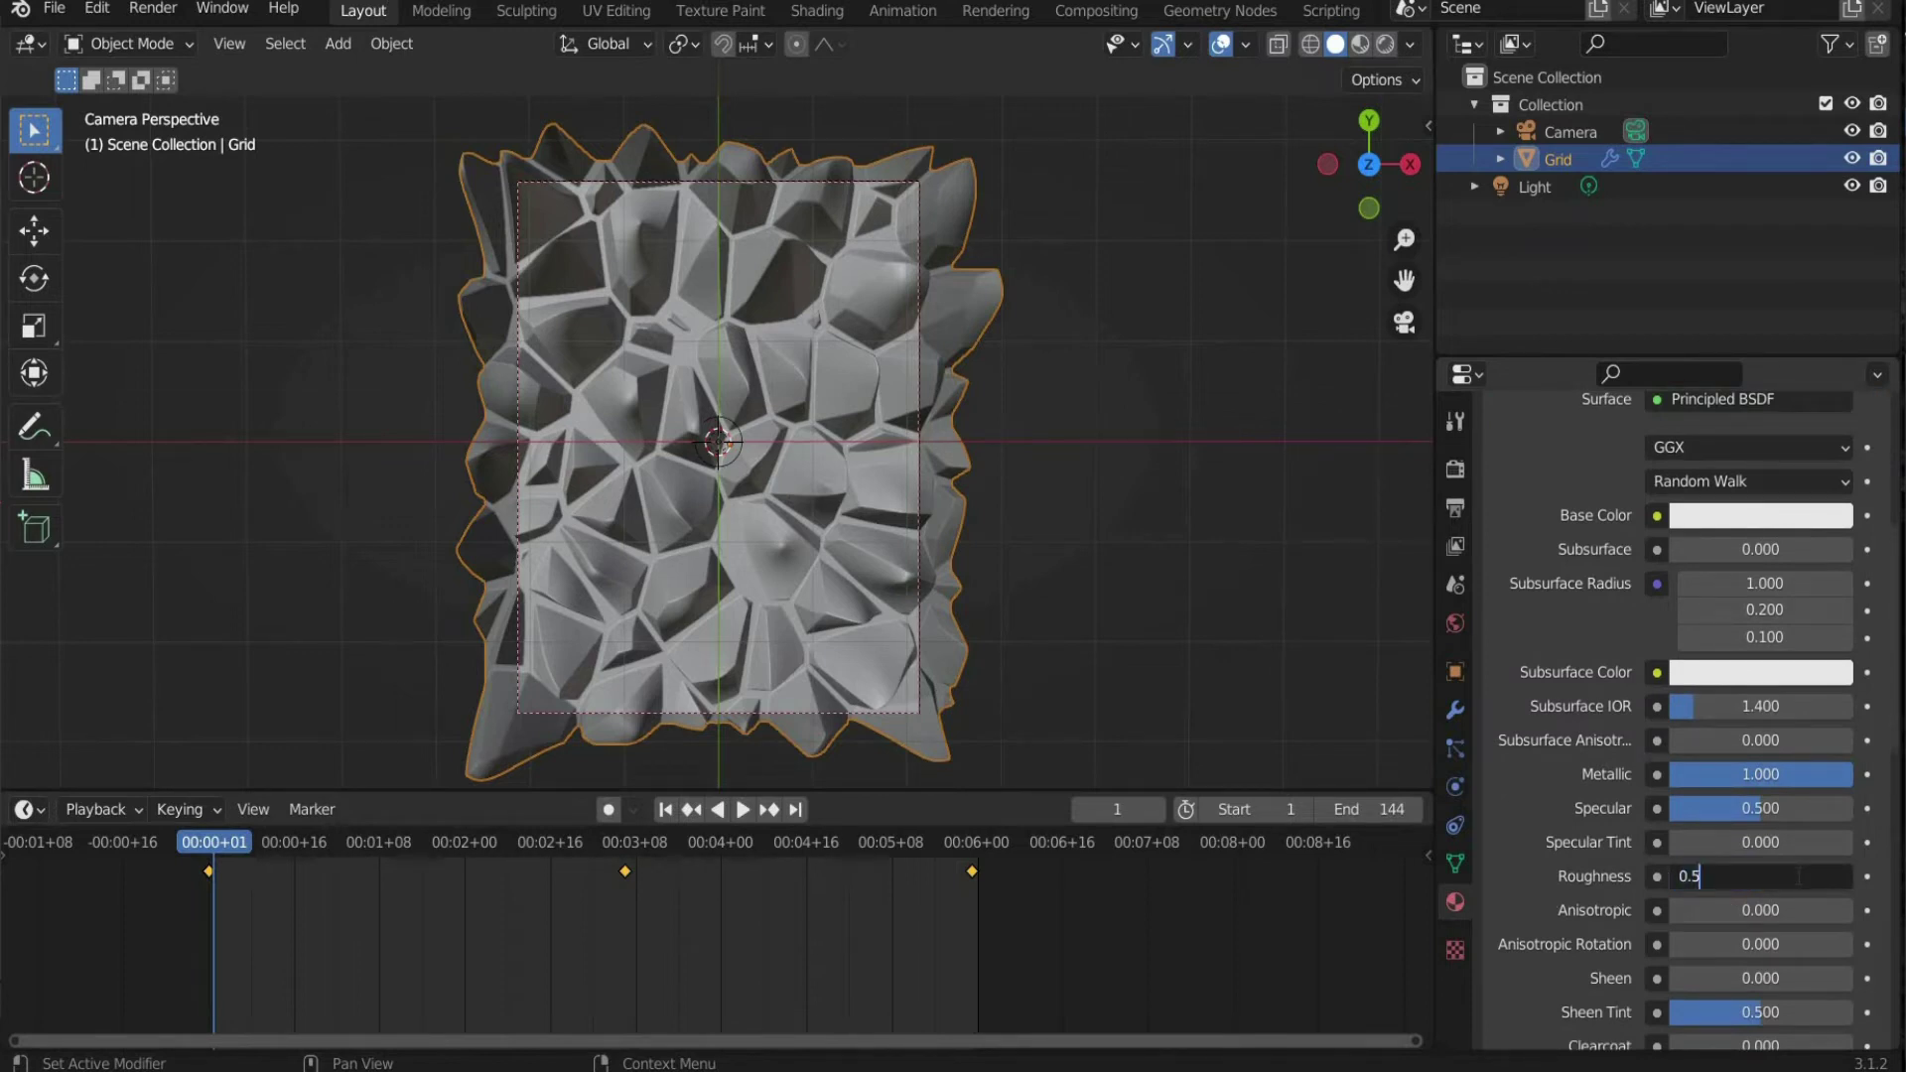
pyautogui.press('BackSpace')
pyautogui.write('17')
pyautogui.press('Return')
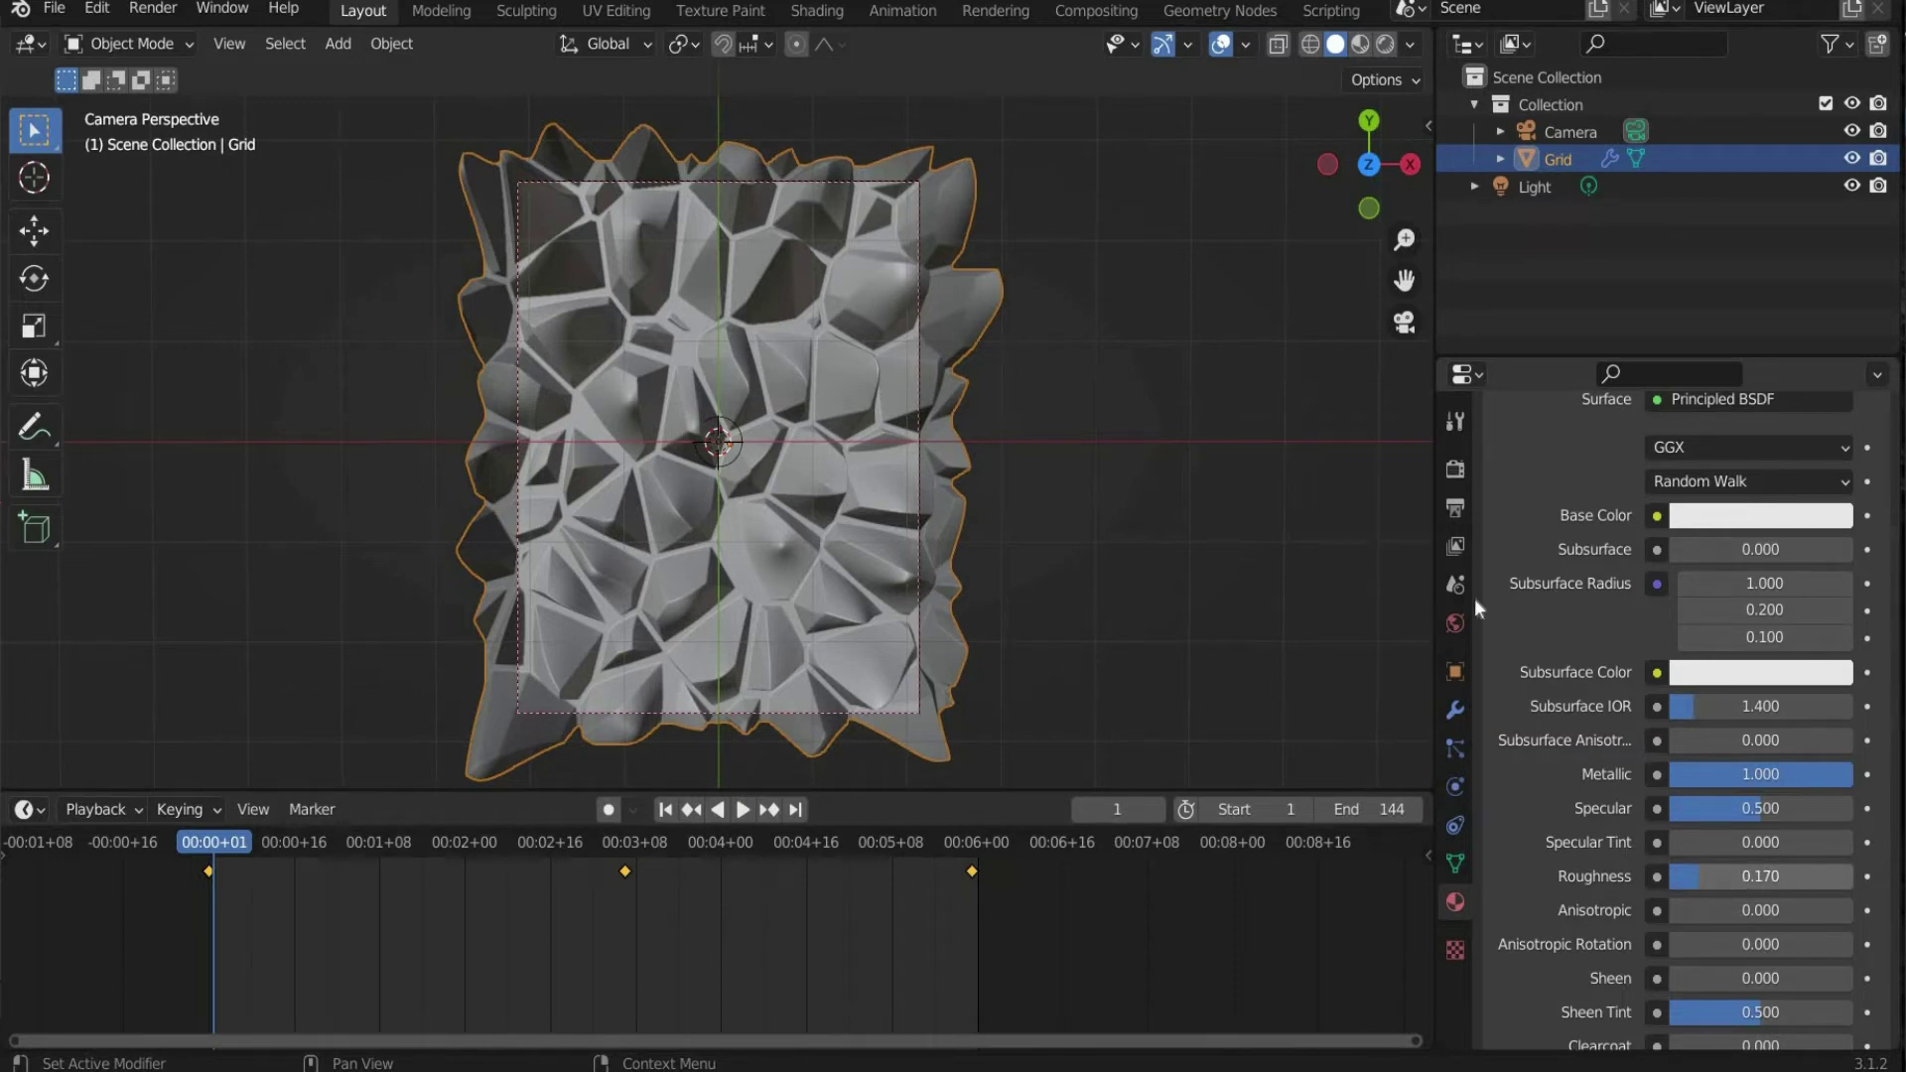
# Step: Switch to the Shading workspace and show the grid through the camera in Material Preview shading
pyautogui.click(824, 17)
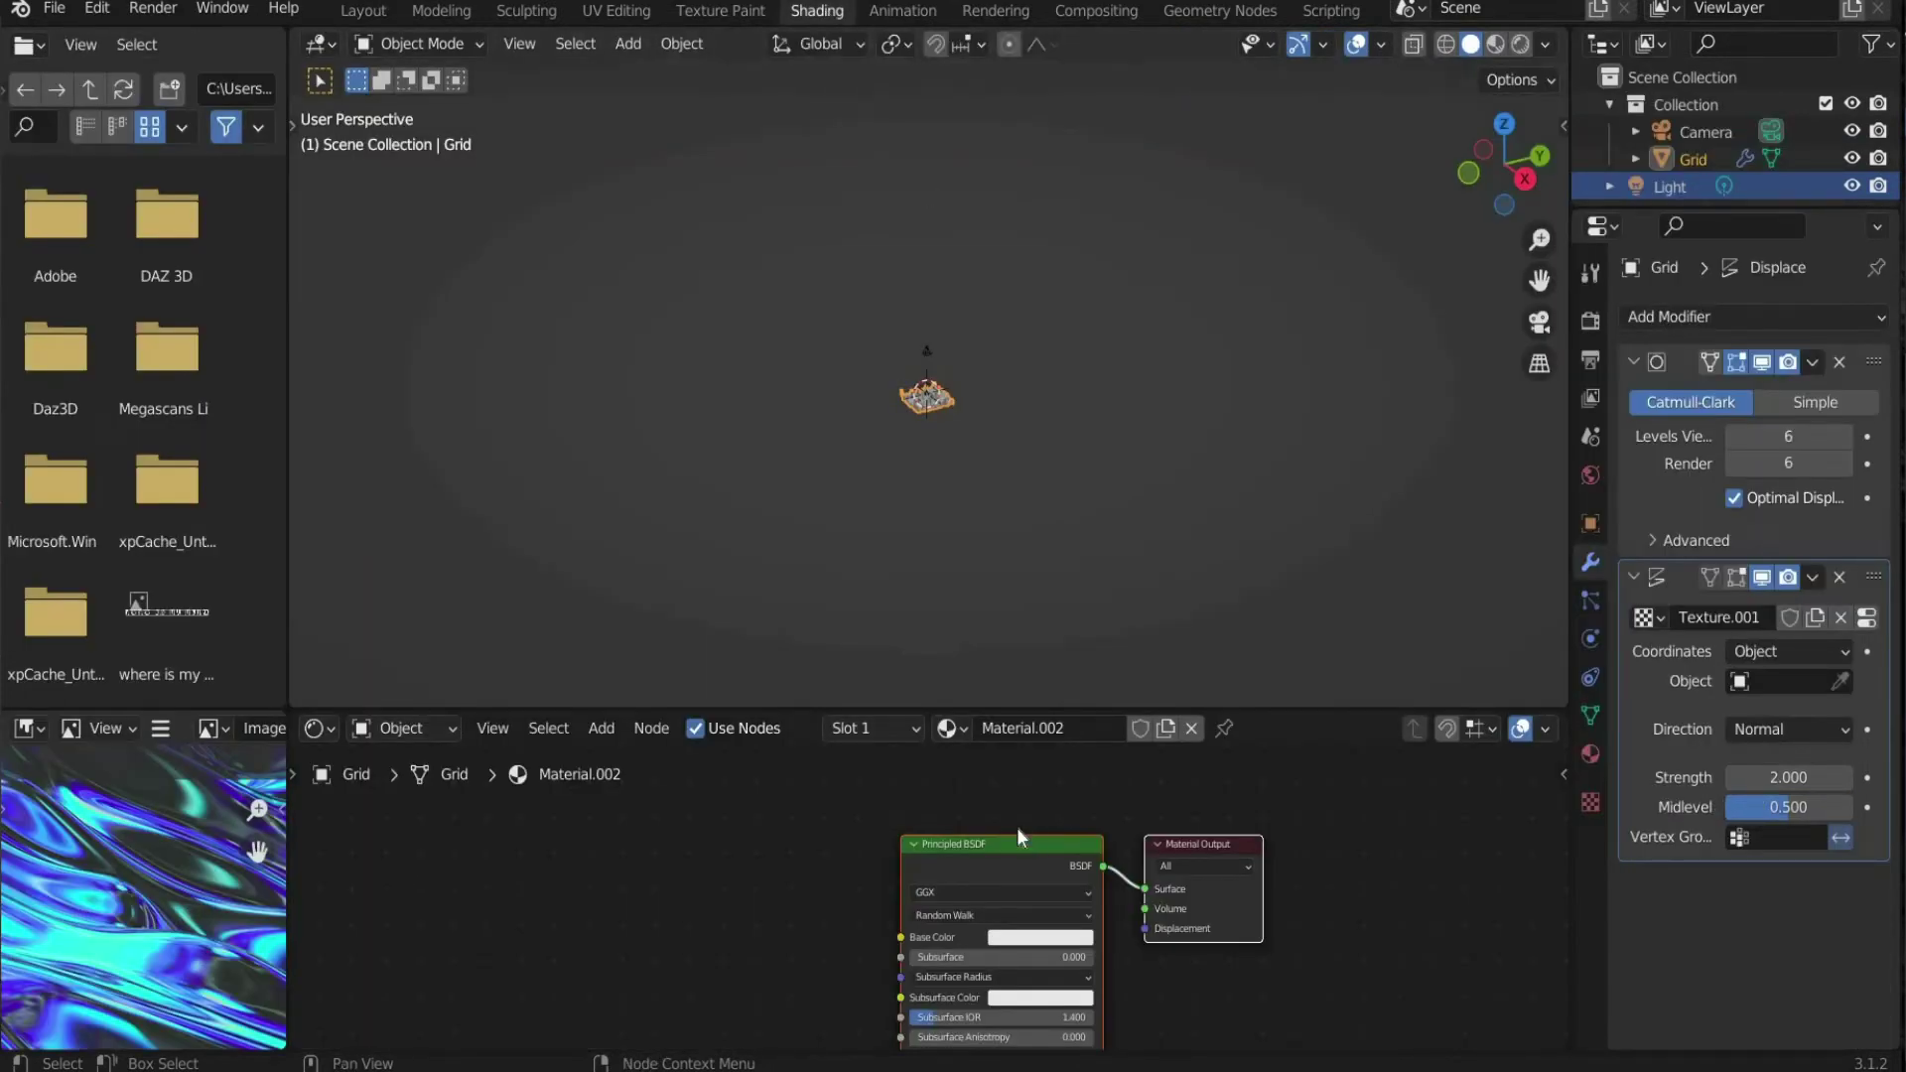
pyautogui.scroll(-2, 1018, 829)
pyautogui.scroll(1, 1017, 829)
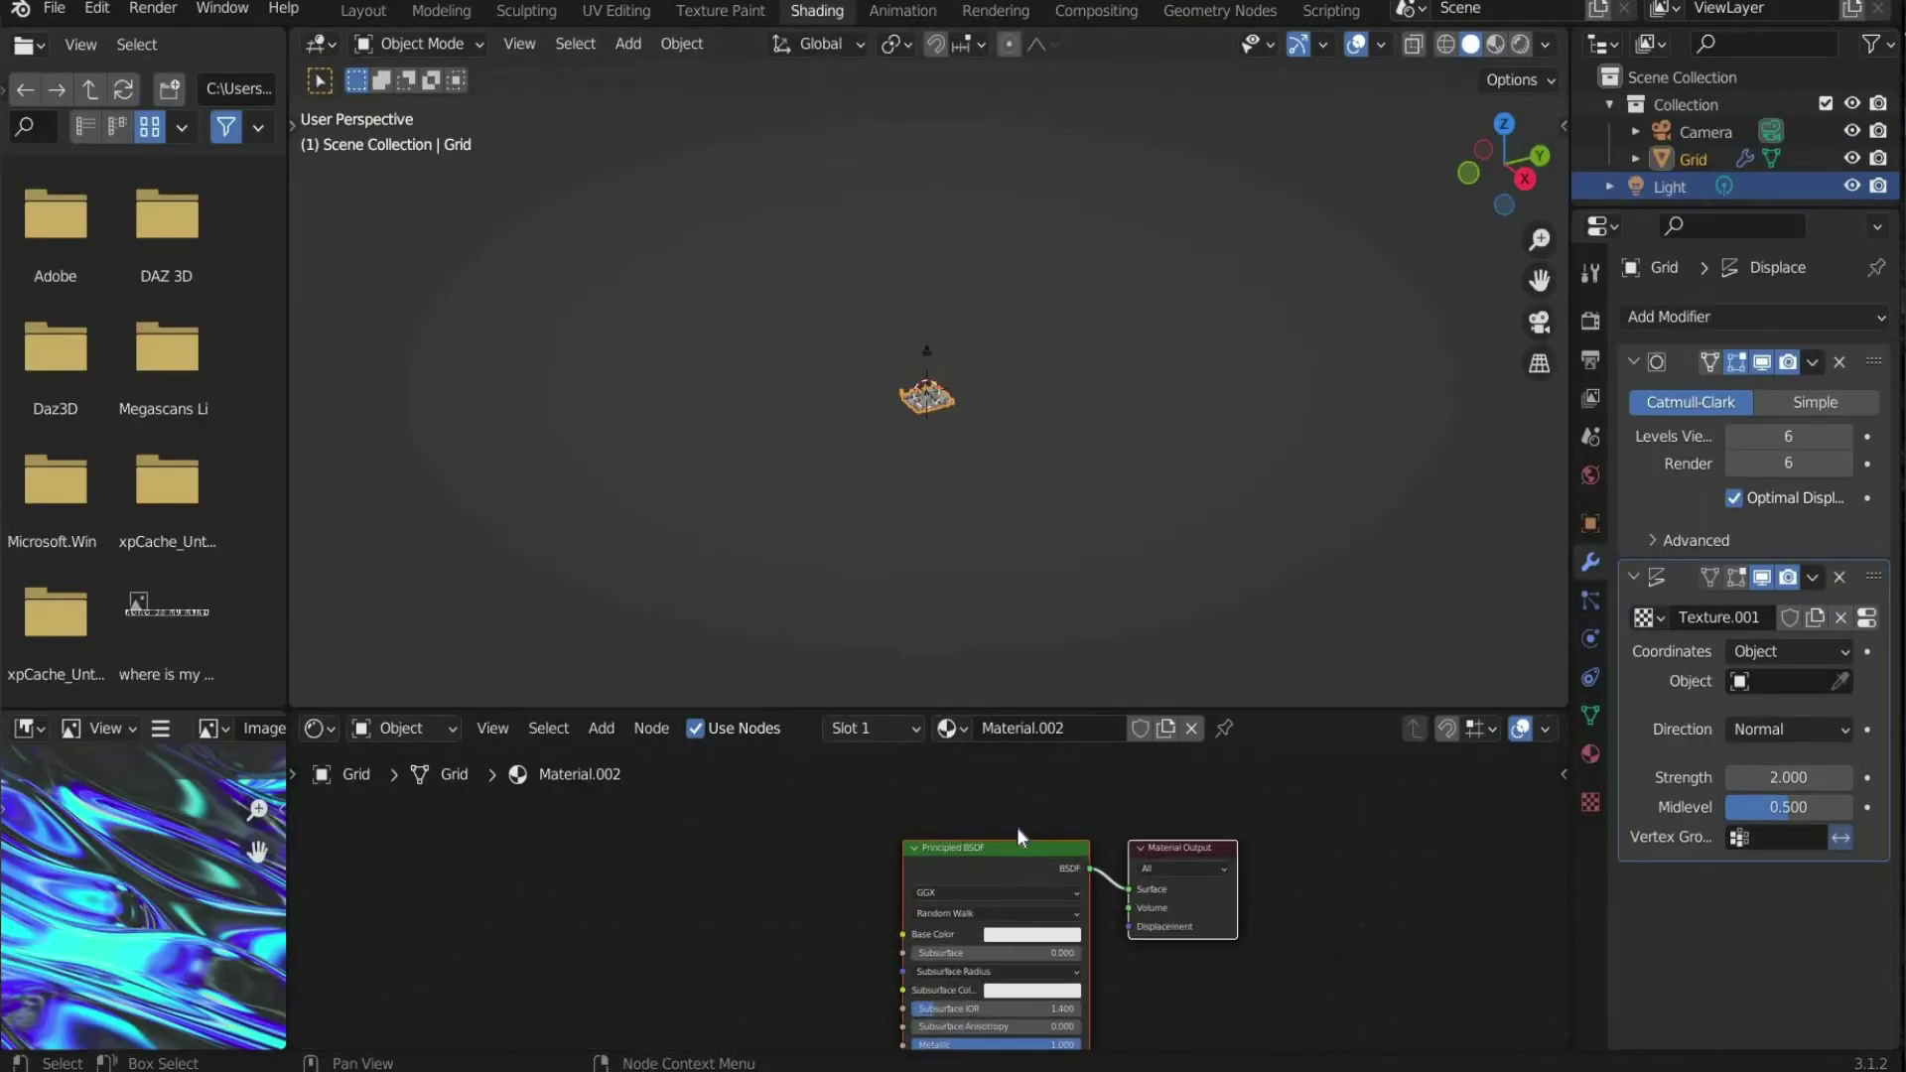
pyautogui.click(1539, 323)
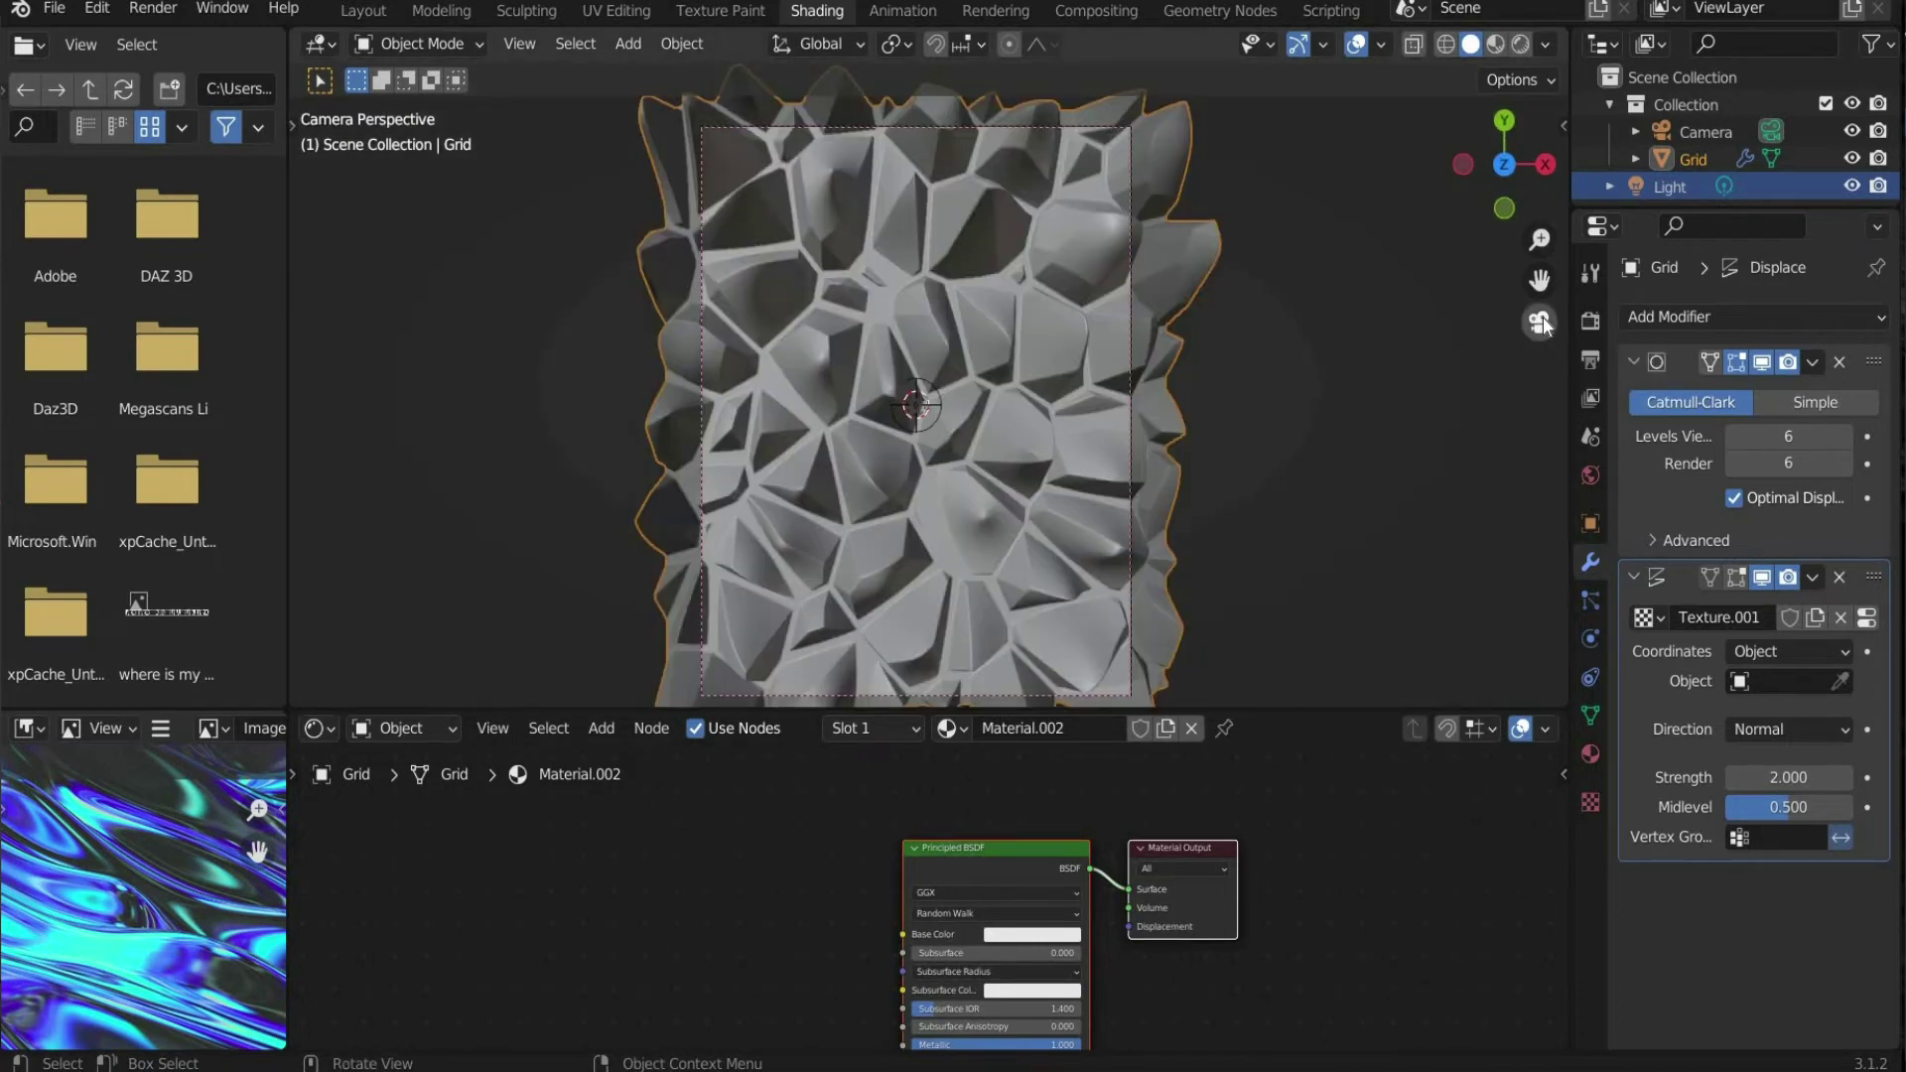
pyautogui.click(1496, 45)
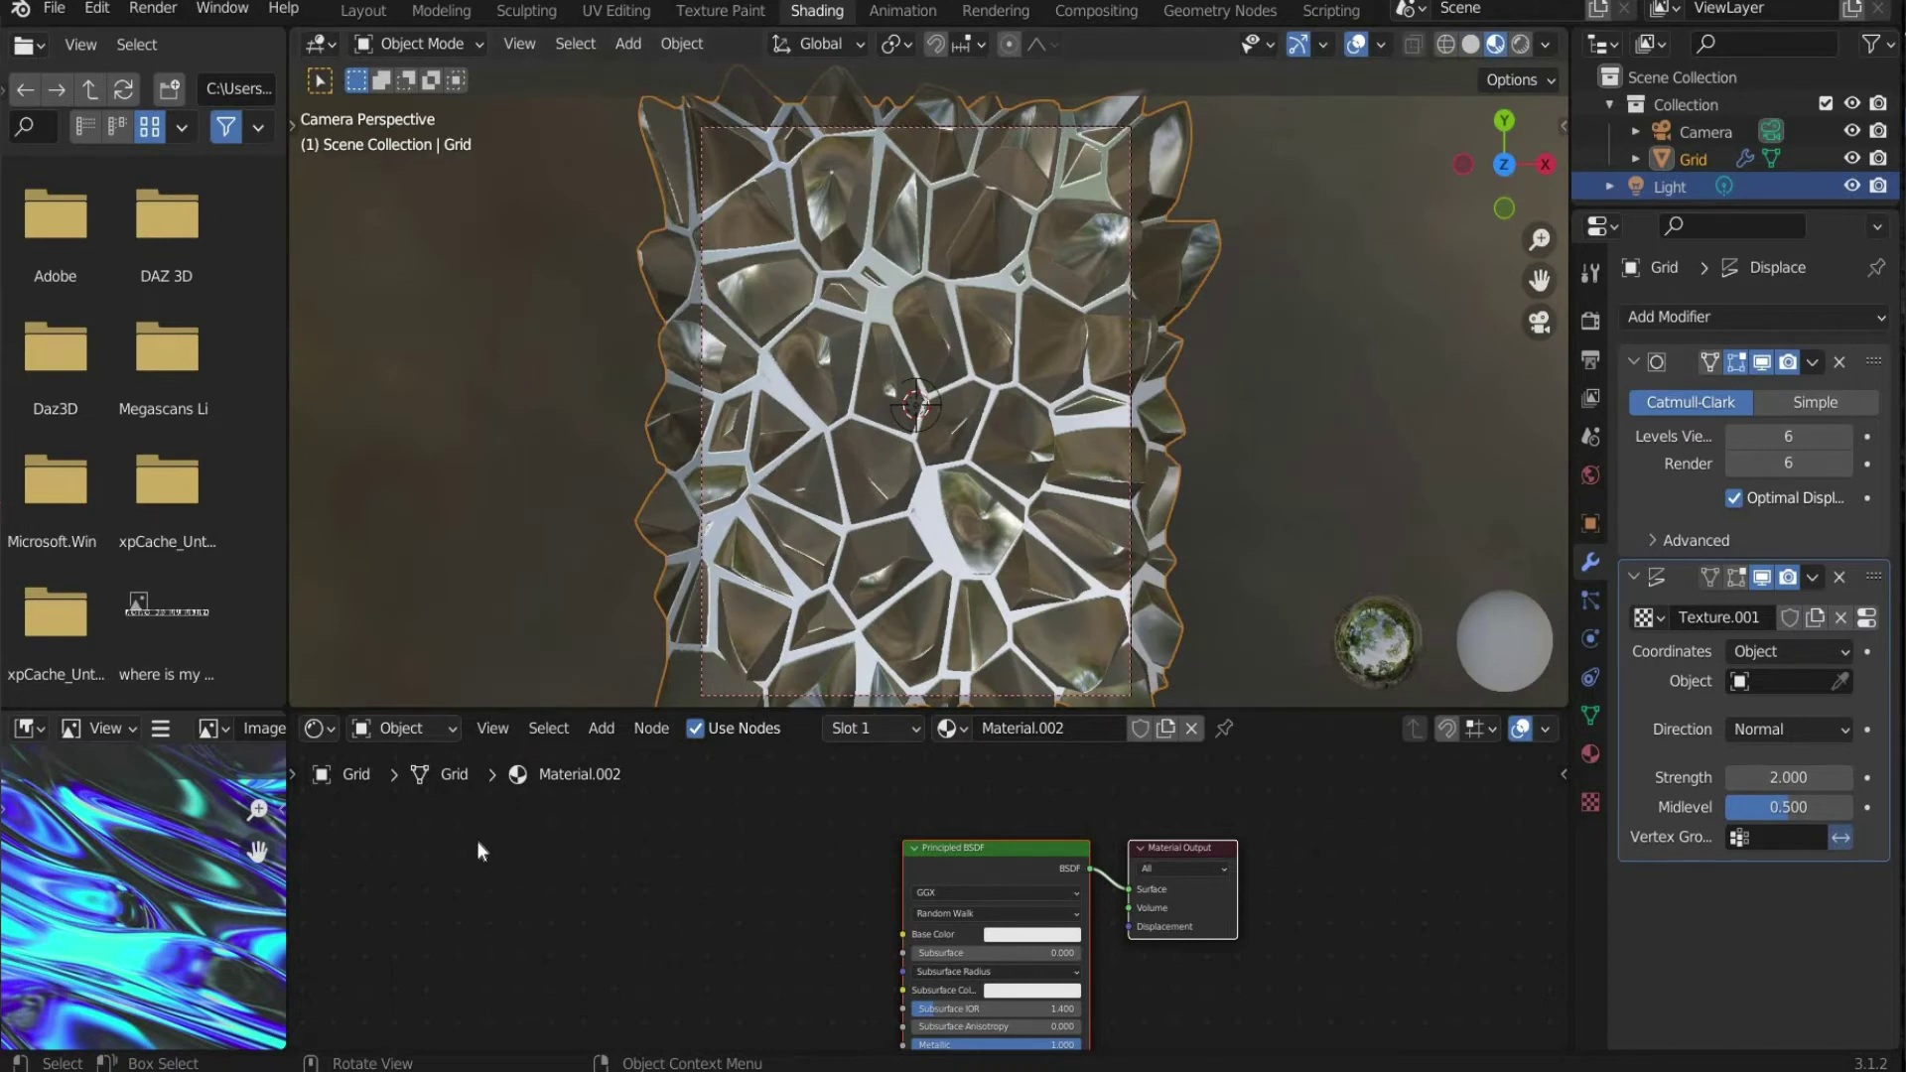
# Step: Switch the Shader Editor to the World shader and bring its World Output node into close view
pyautogui.click(430, 734)
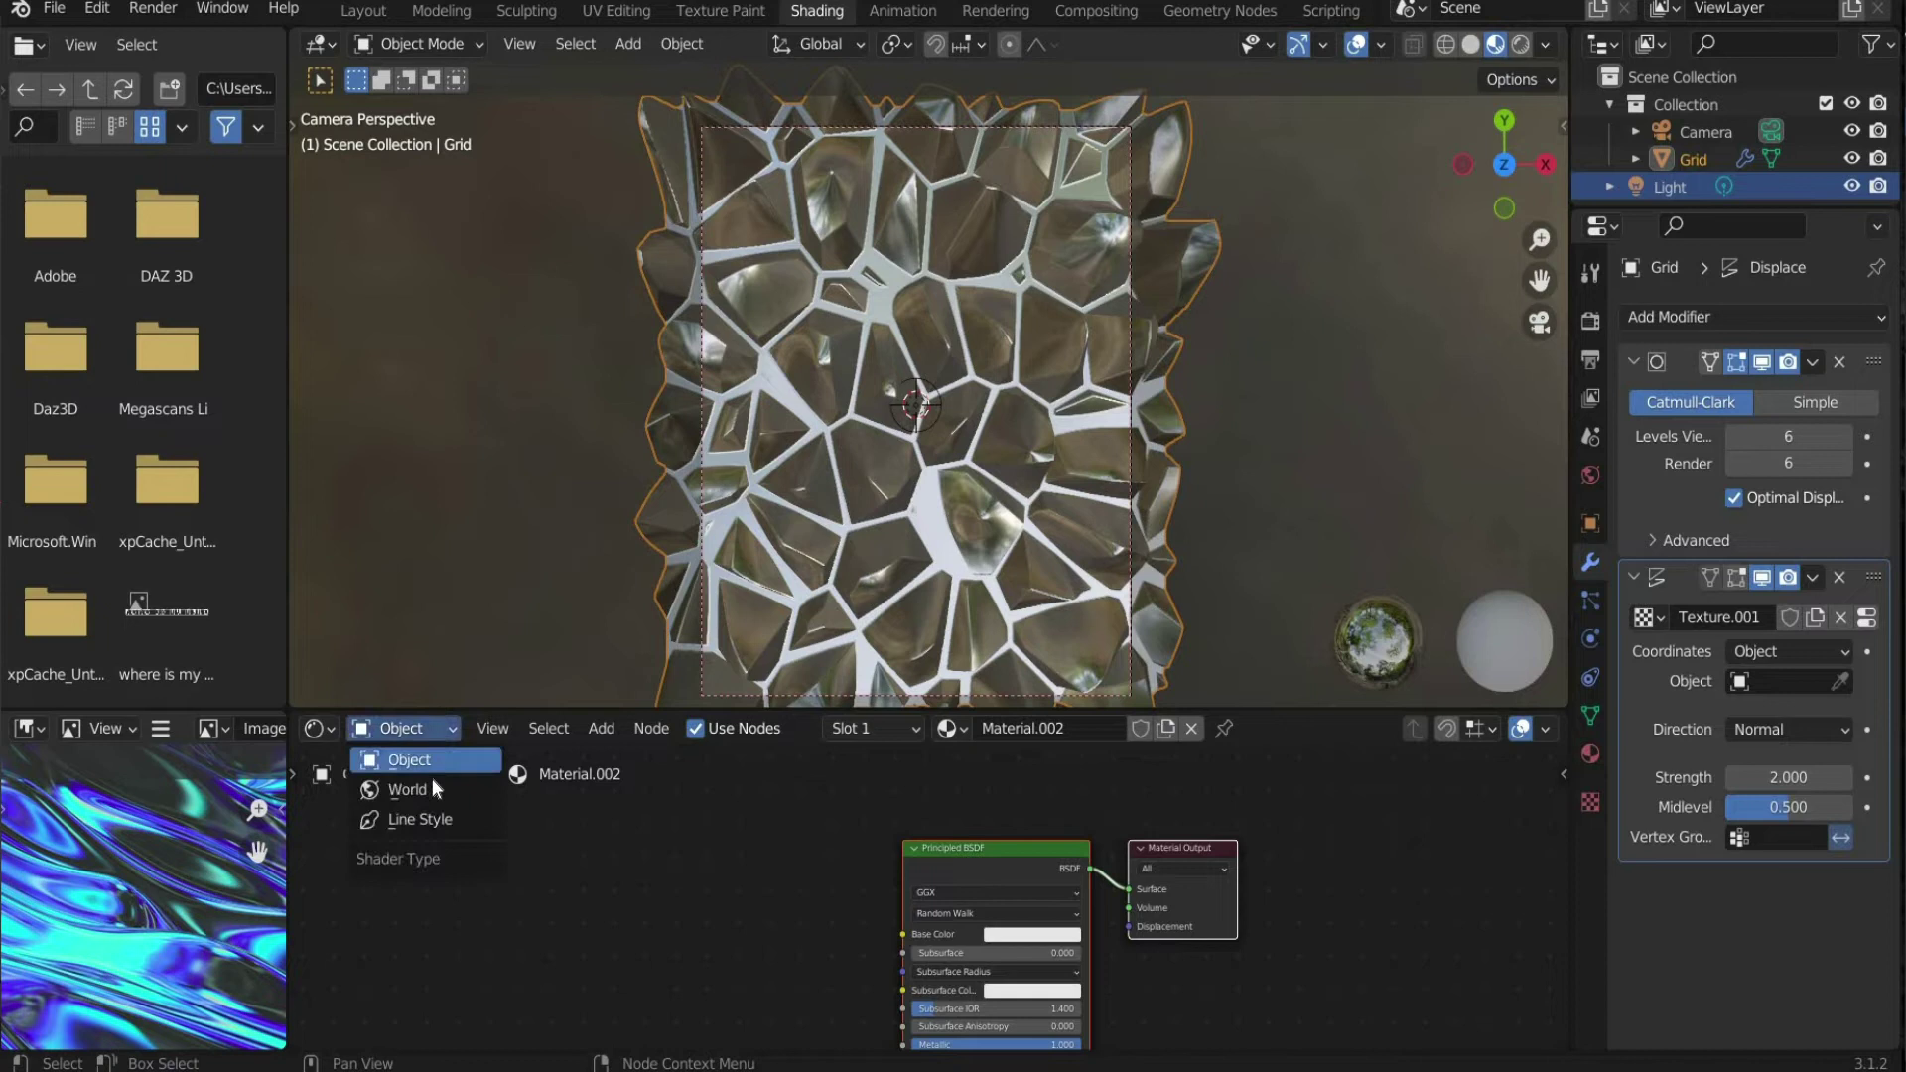
pyautogui.click(432, 787)
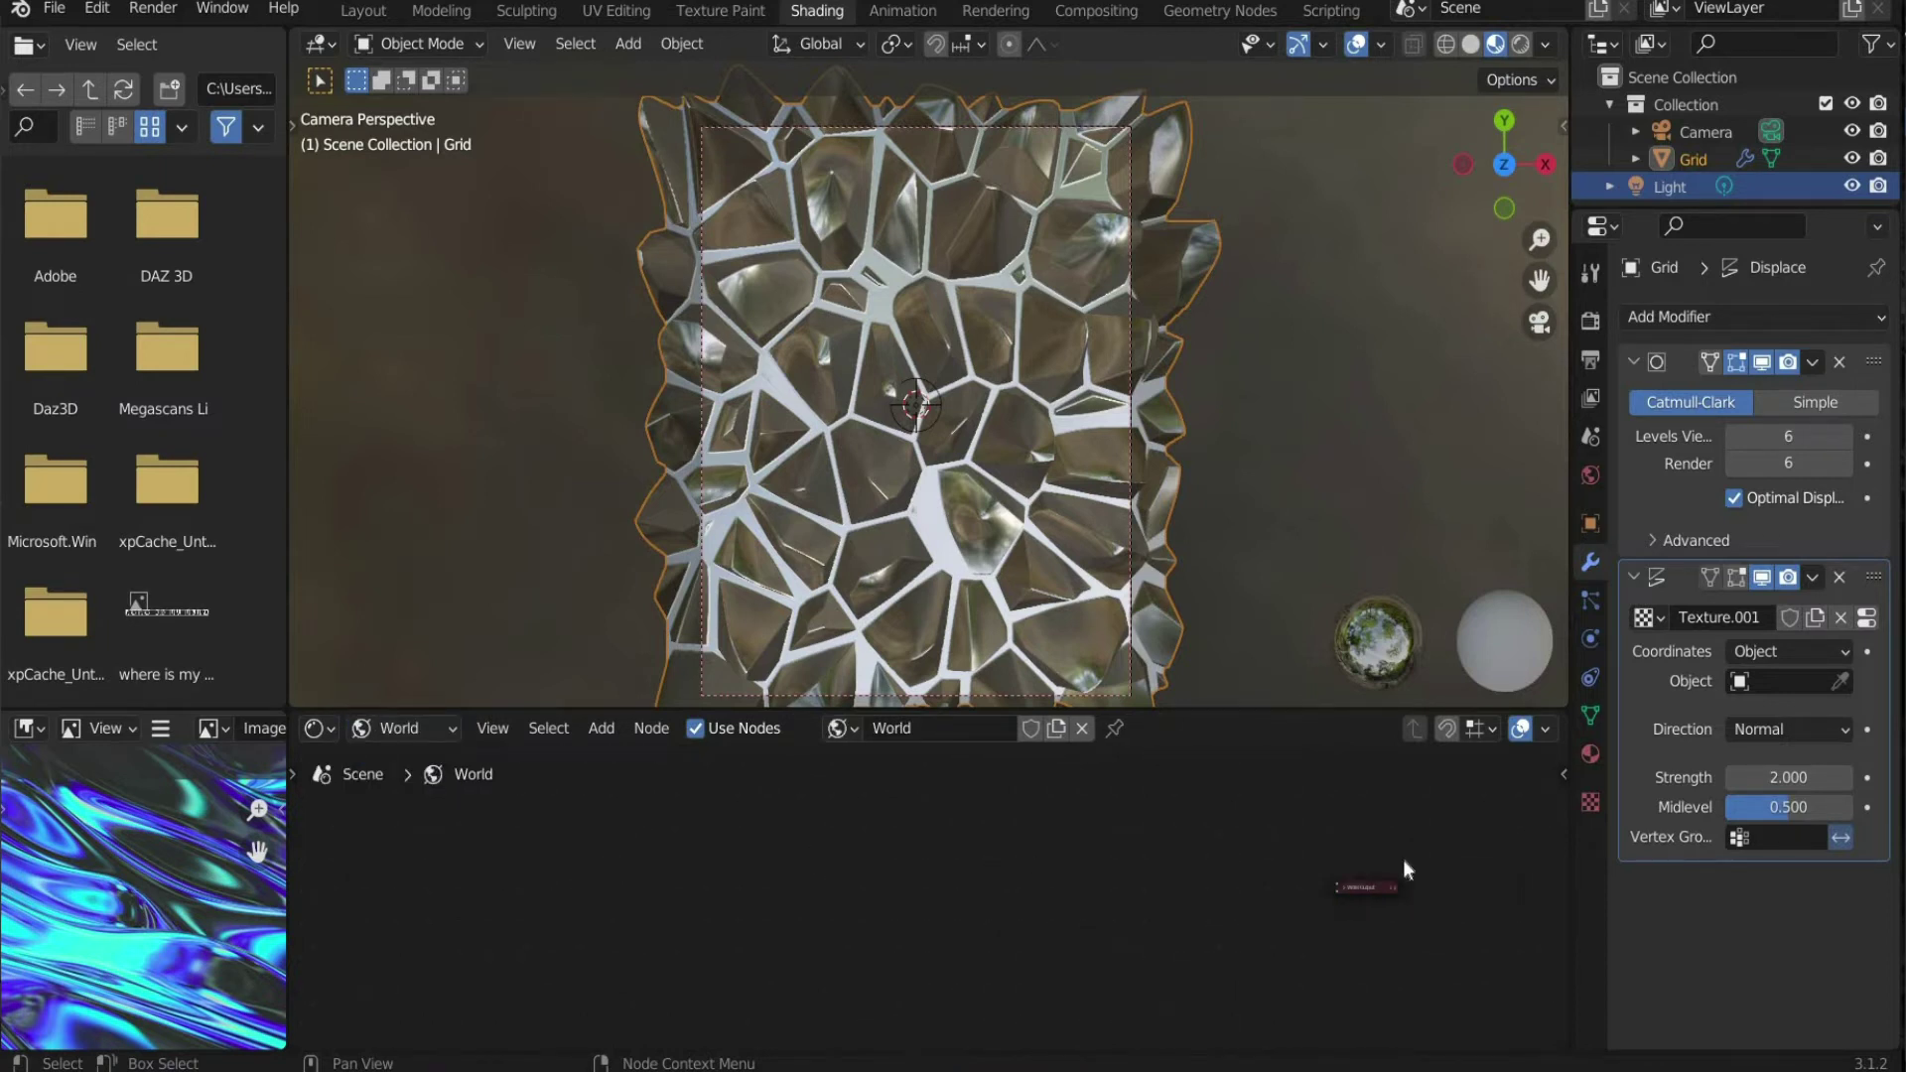
pyautogui.moveTo(1548, 884); pyautogui.dragTo(1089, 864)
pyautogui.click(1090, 864)
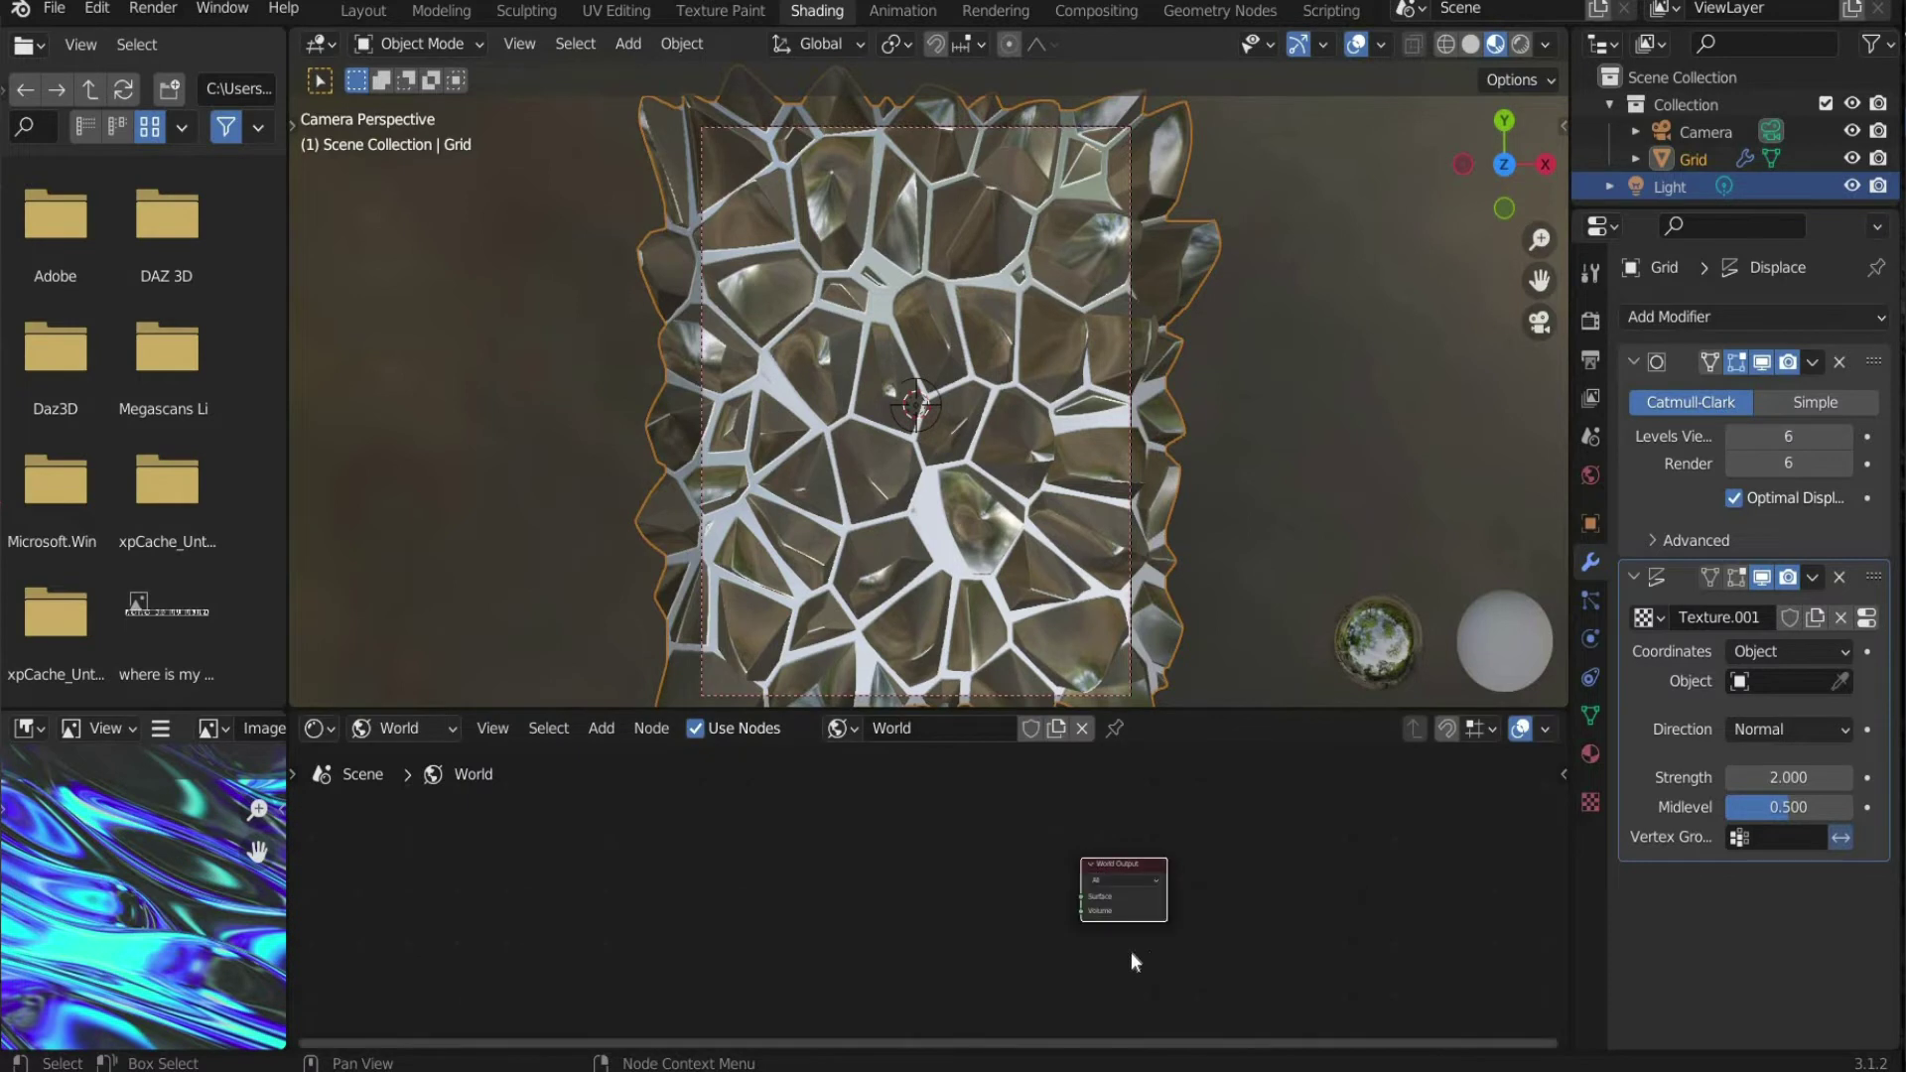
pyautogui.scroll(10, 1129, 951)
pyautogui.moveTo(1278, 821); pyautogui.dragTo(1209, 823)
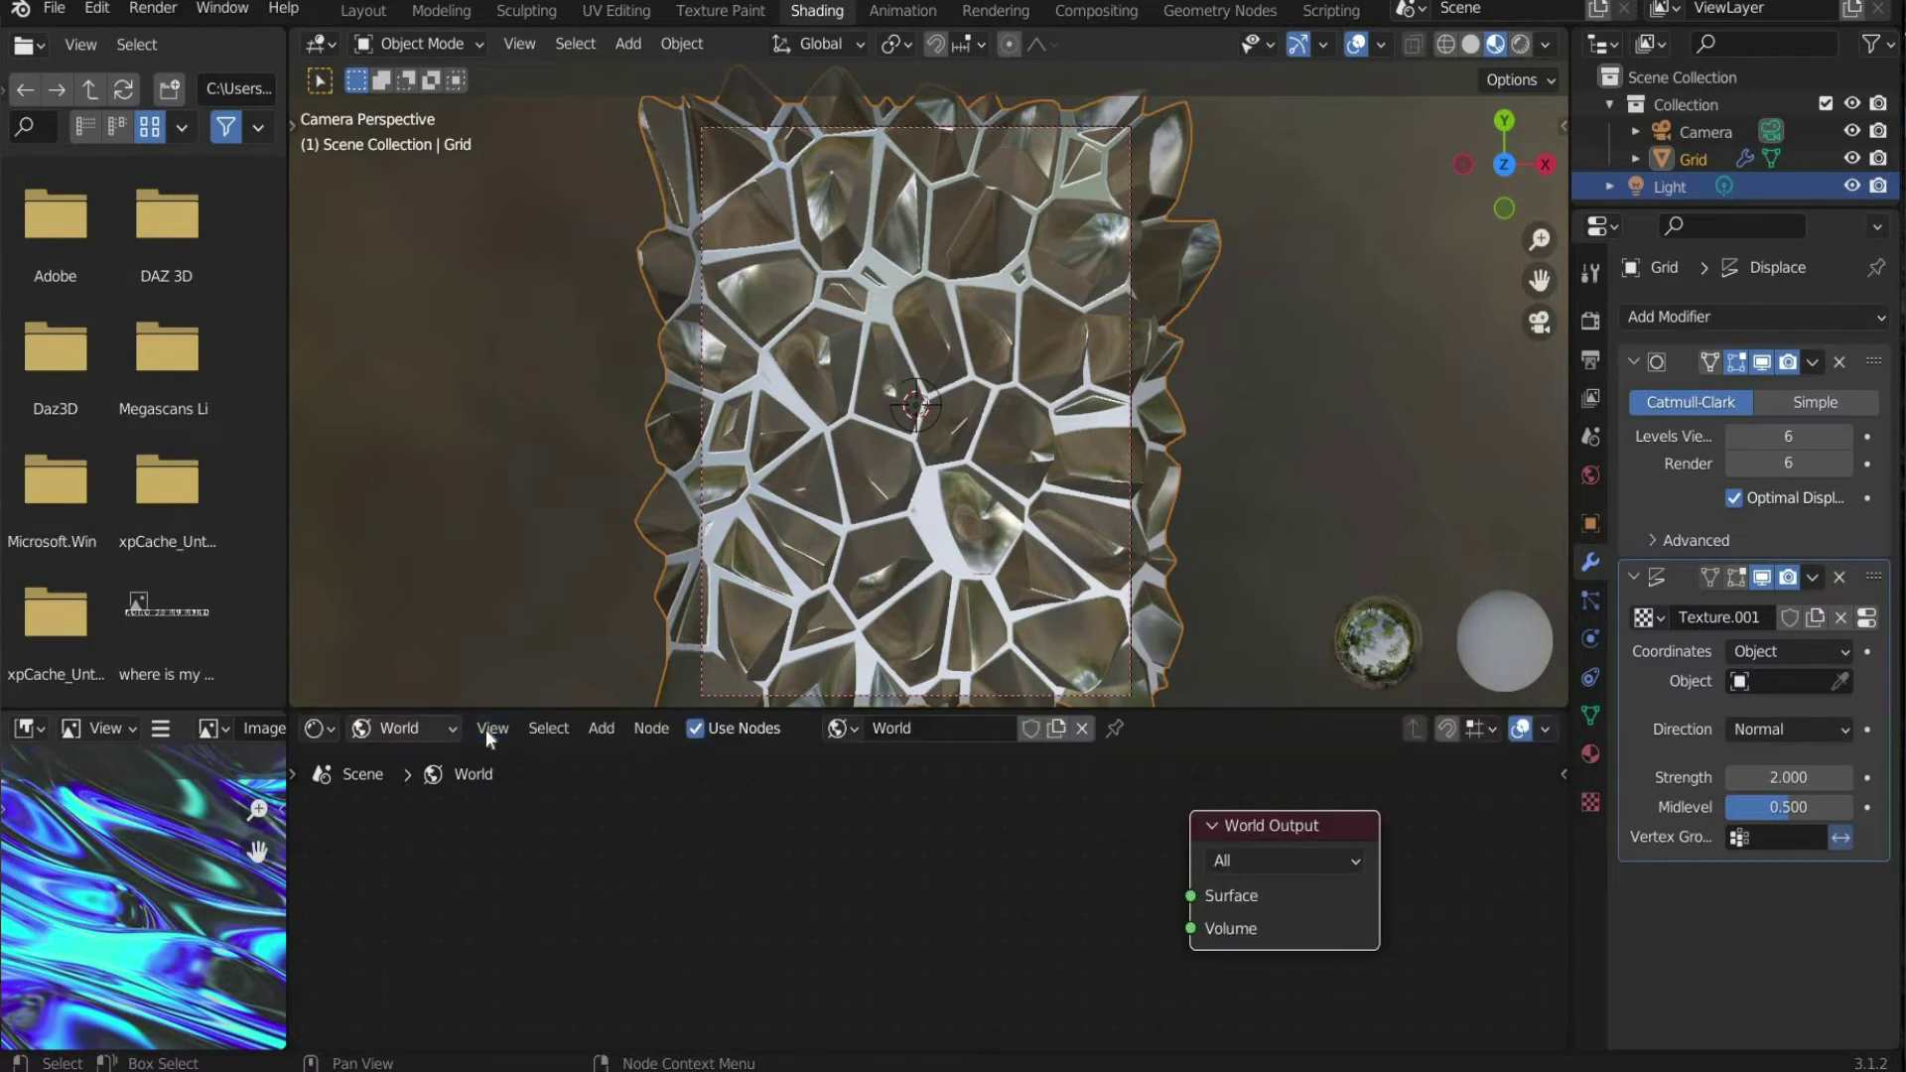
# Step: Add an Environment Texture node beside World Output and connect its Color output to the Surface input
pyautogui.click(485, 730)
pyautogui.moveTo(591, 724)
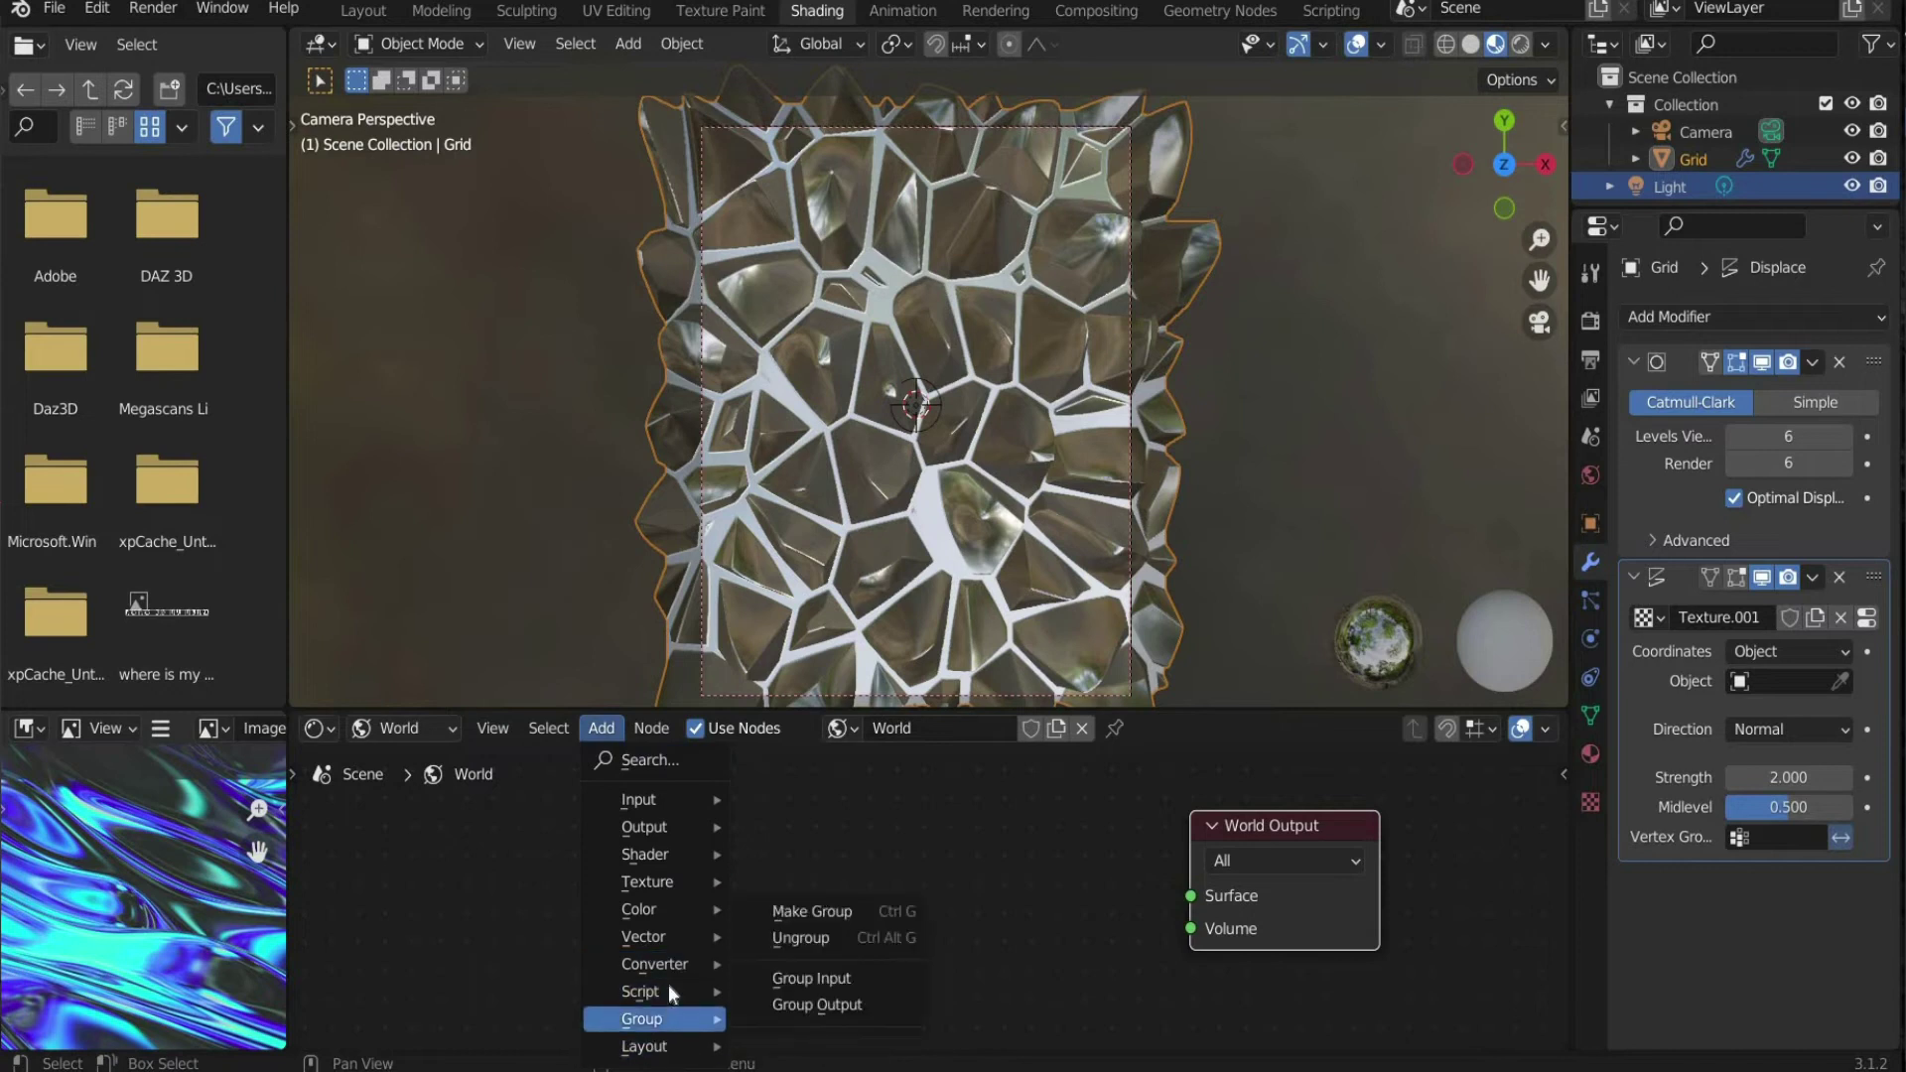
pyautogui.moveTo(669, 963)
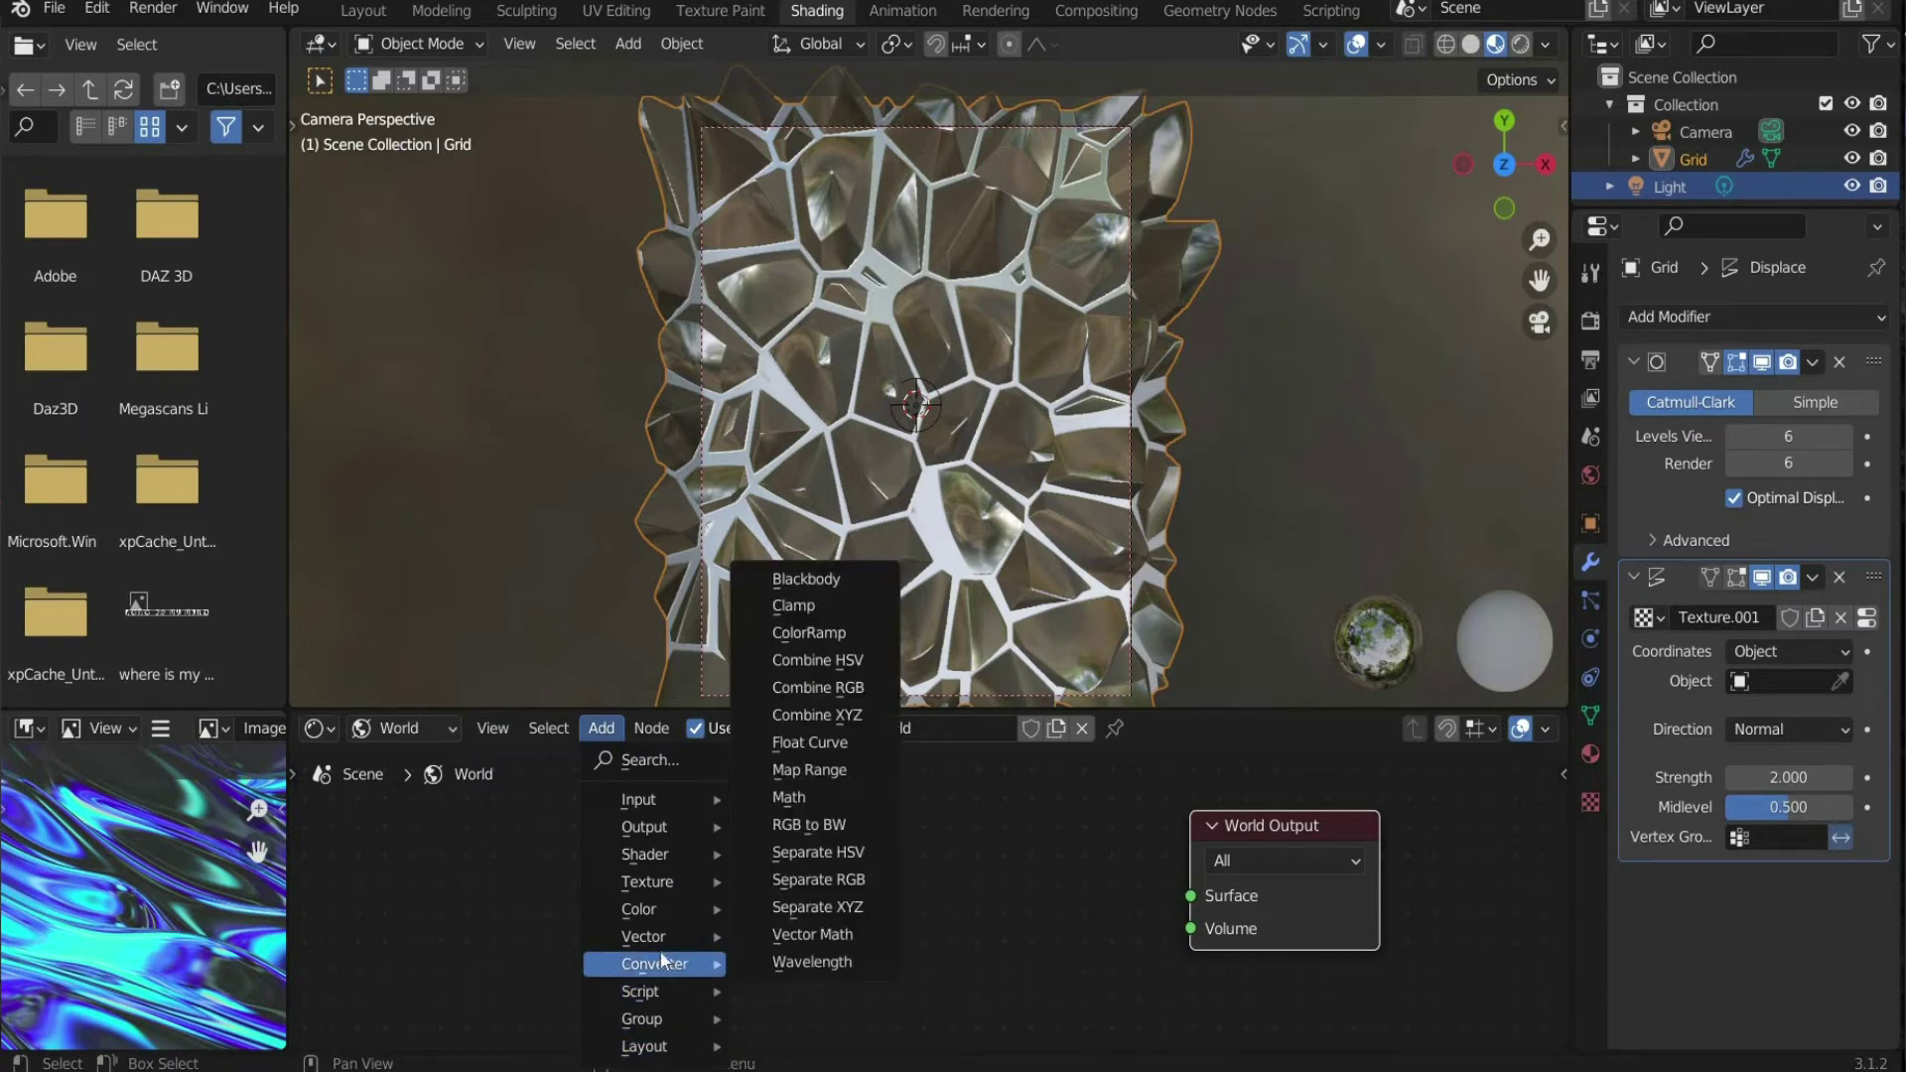
pyautogui.moveTo(664, 872)
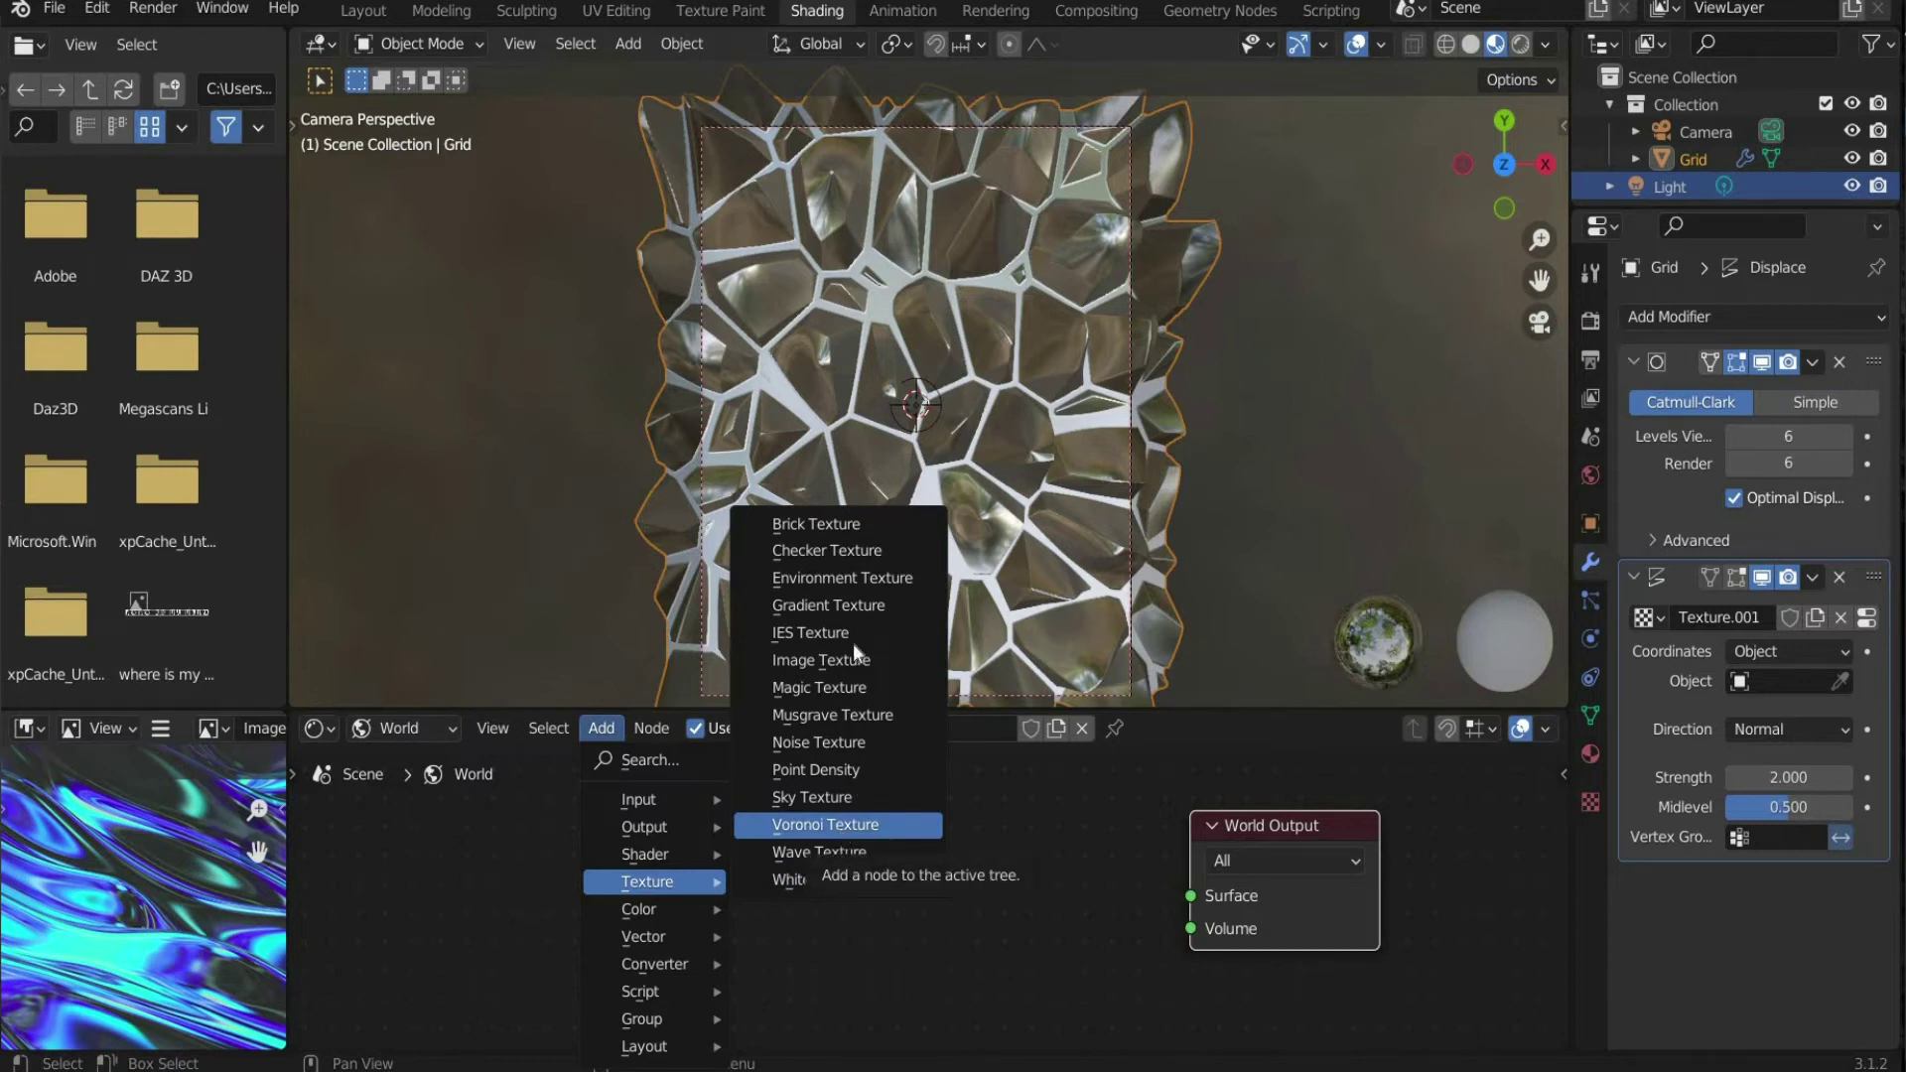
pyautogui.click(869, 583)
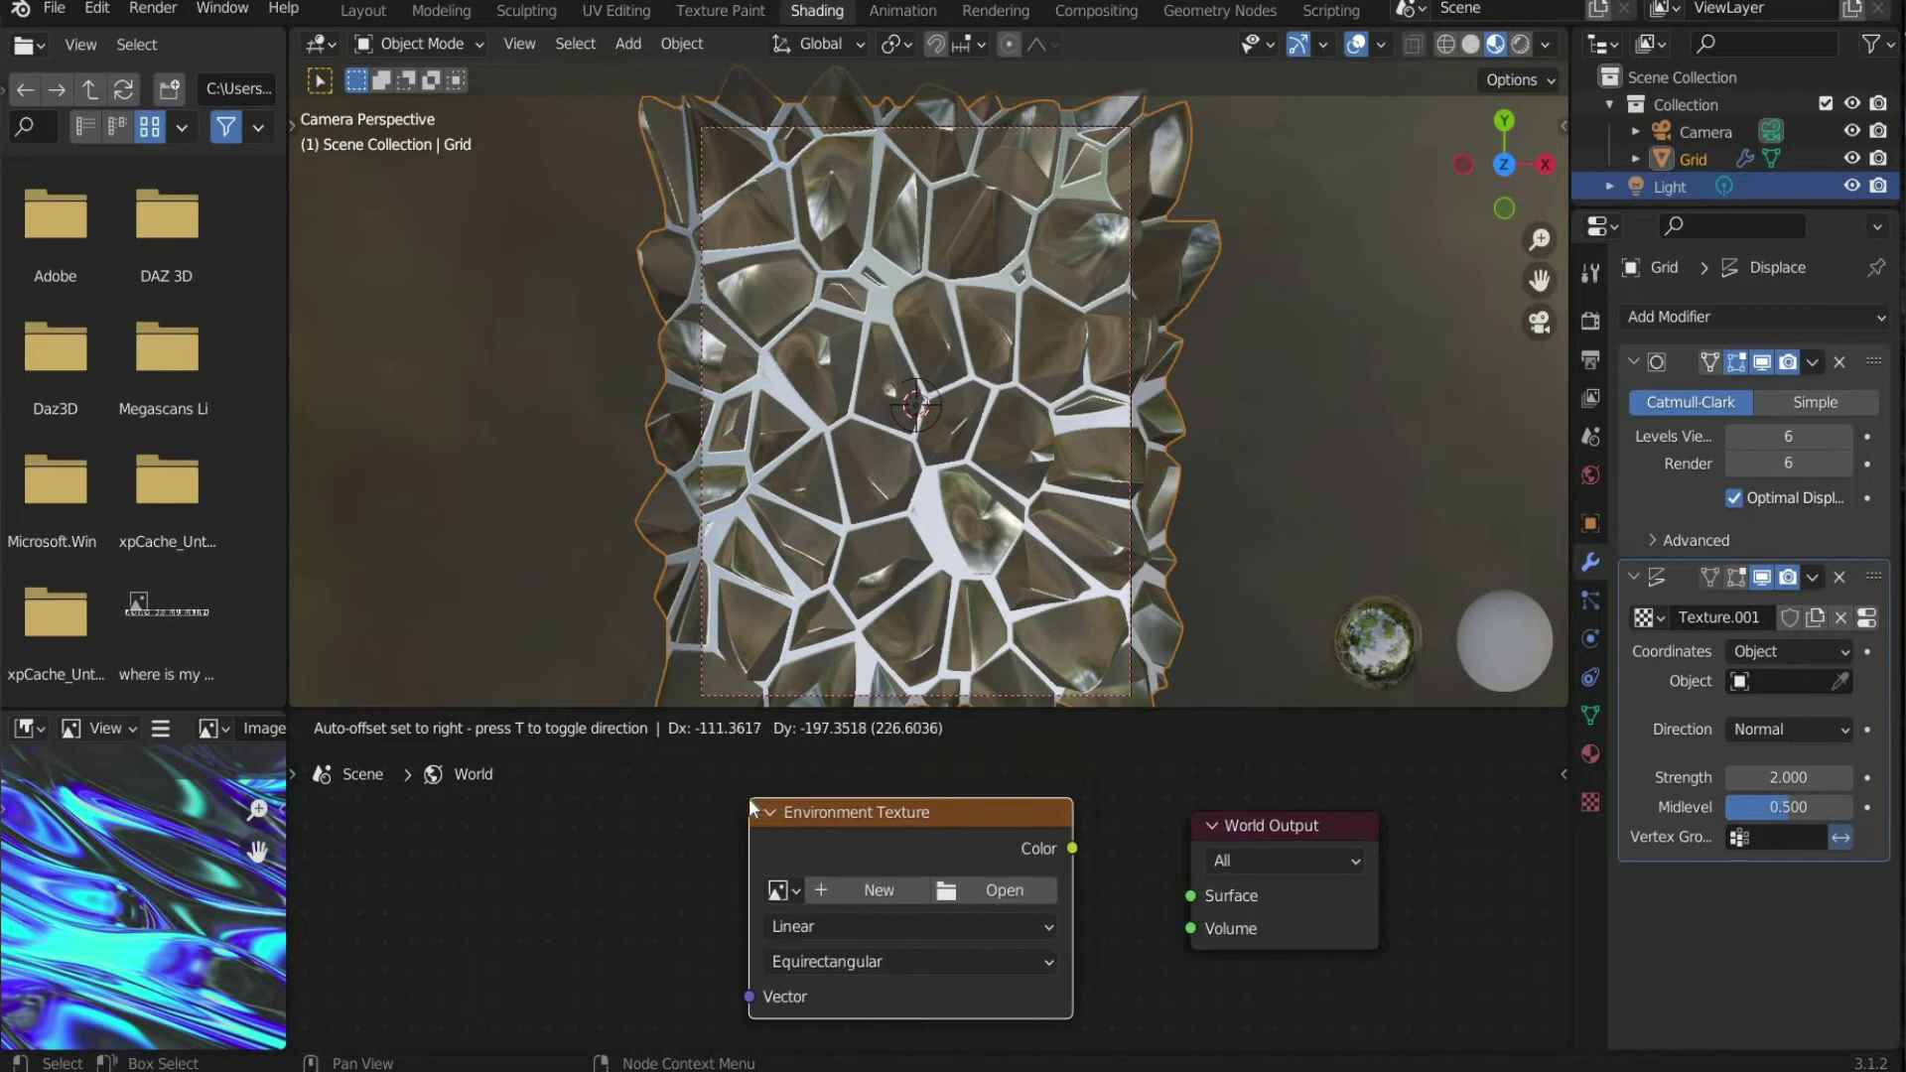
pyautogui.click(503, 905)
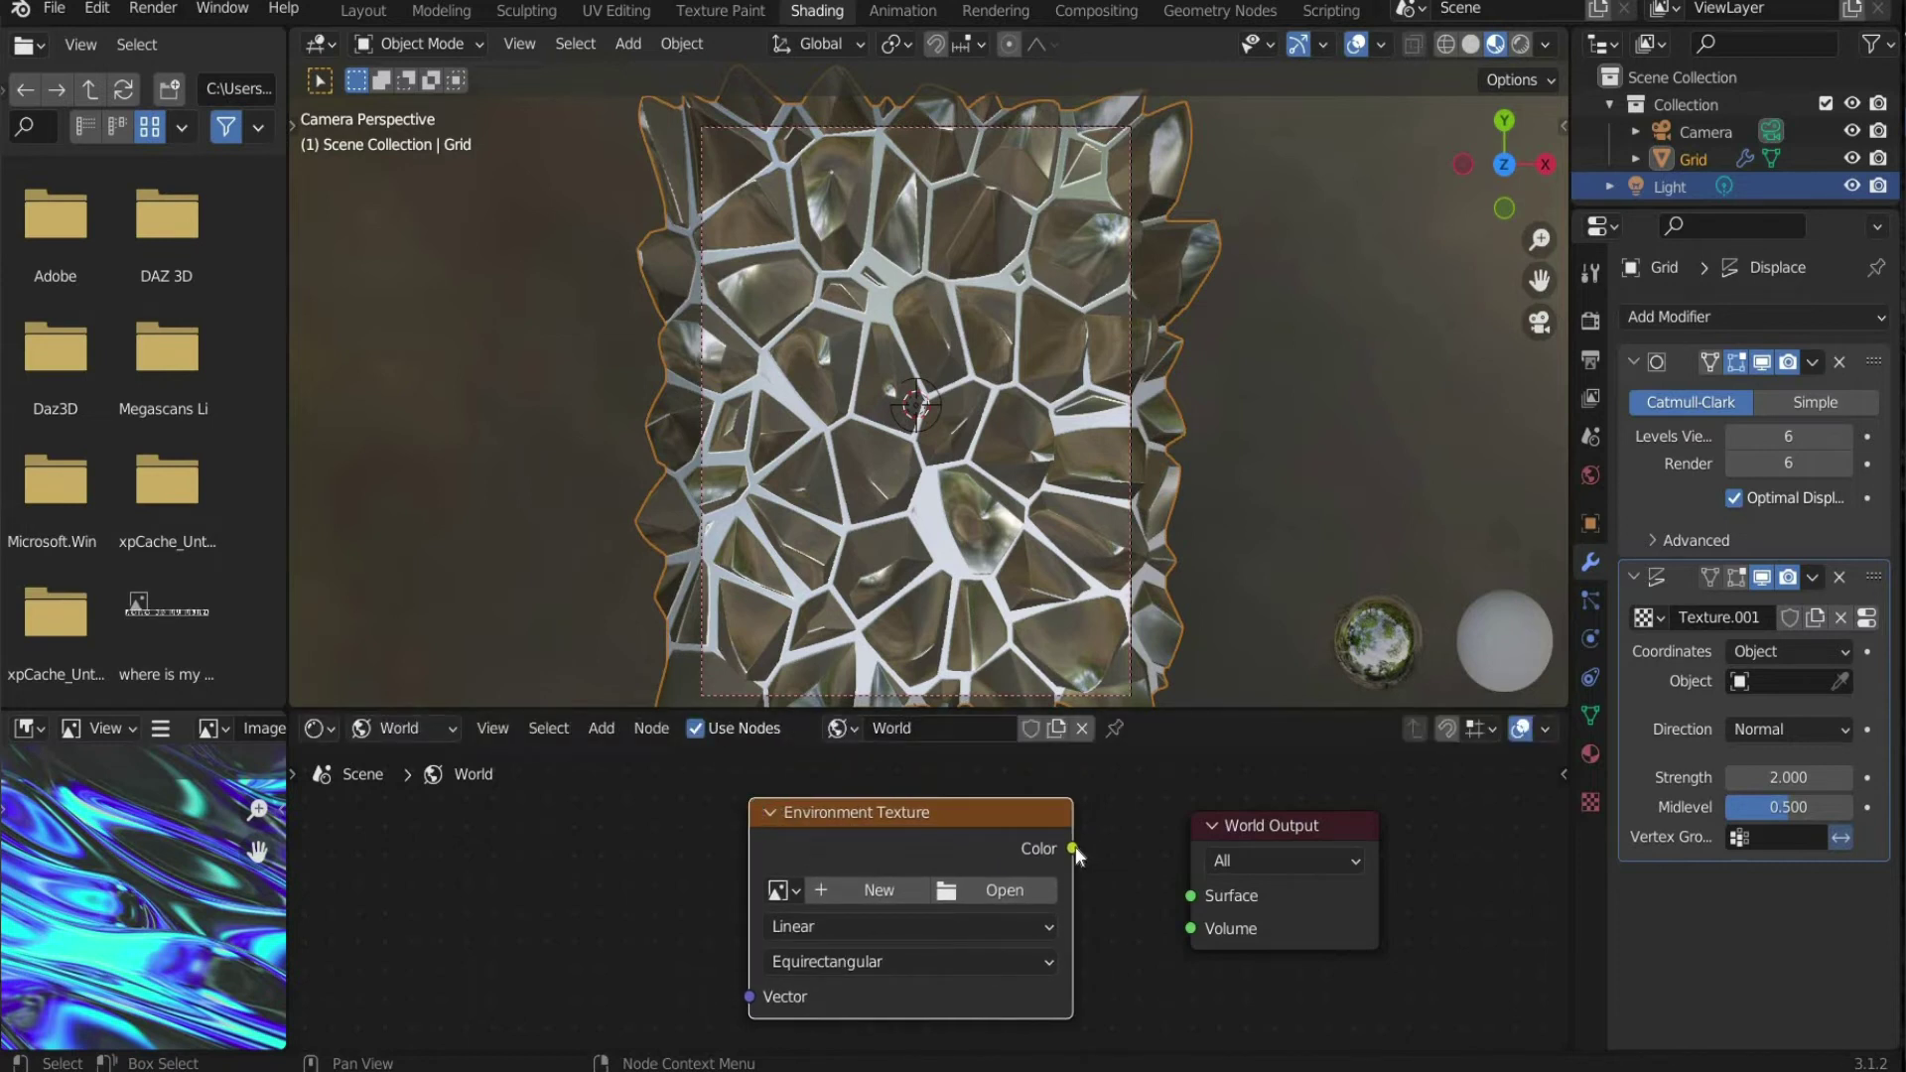
pyautogui.moveTo(1073, 848); pyautogui.dragTo(1191, 895)
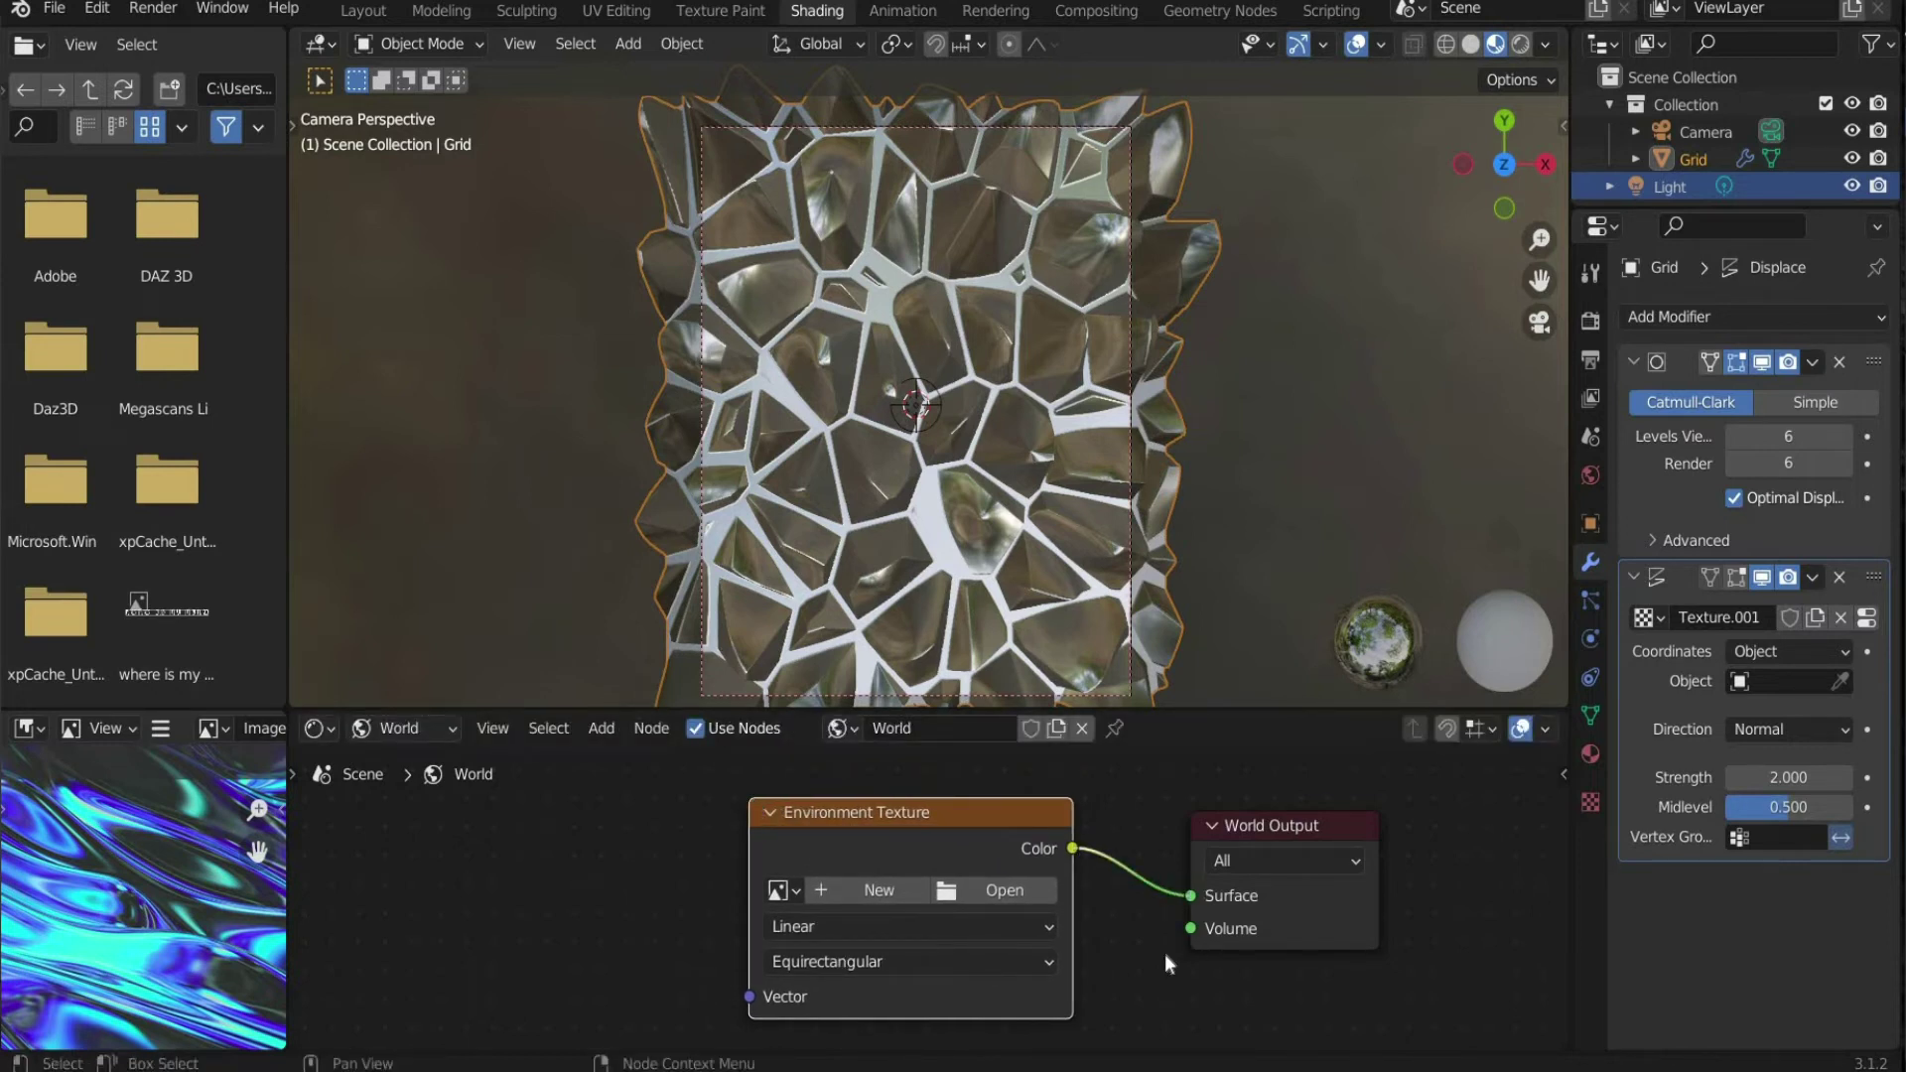
# Step: Create a blank 1024 x 1024 px image in the Environment Texture node and replace it with 8.png from the desktop's Tutorial 1 folder
pyautogui.click(822, 895)
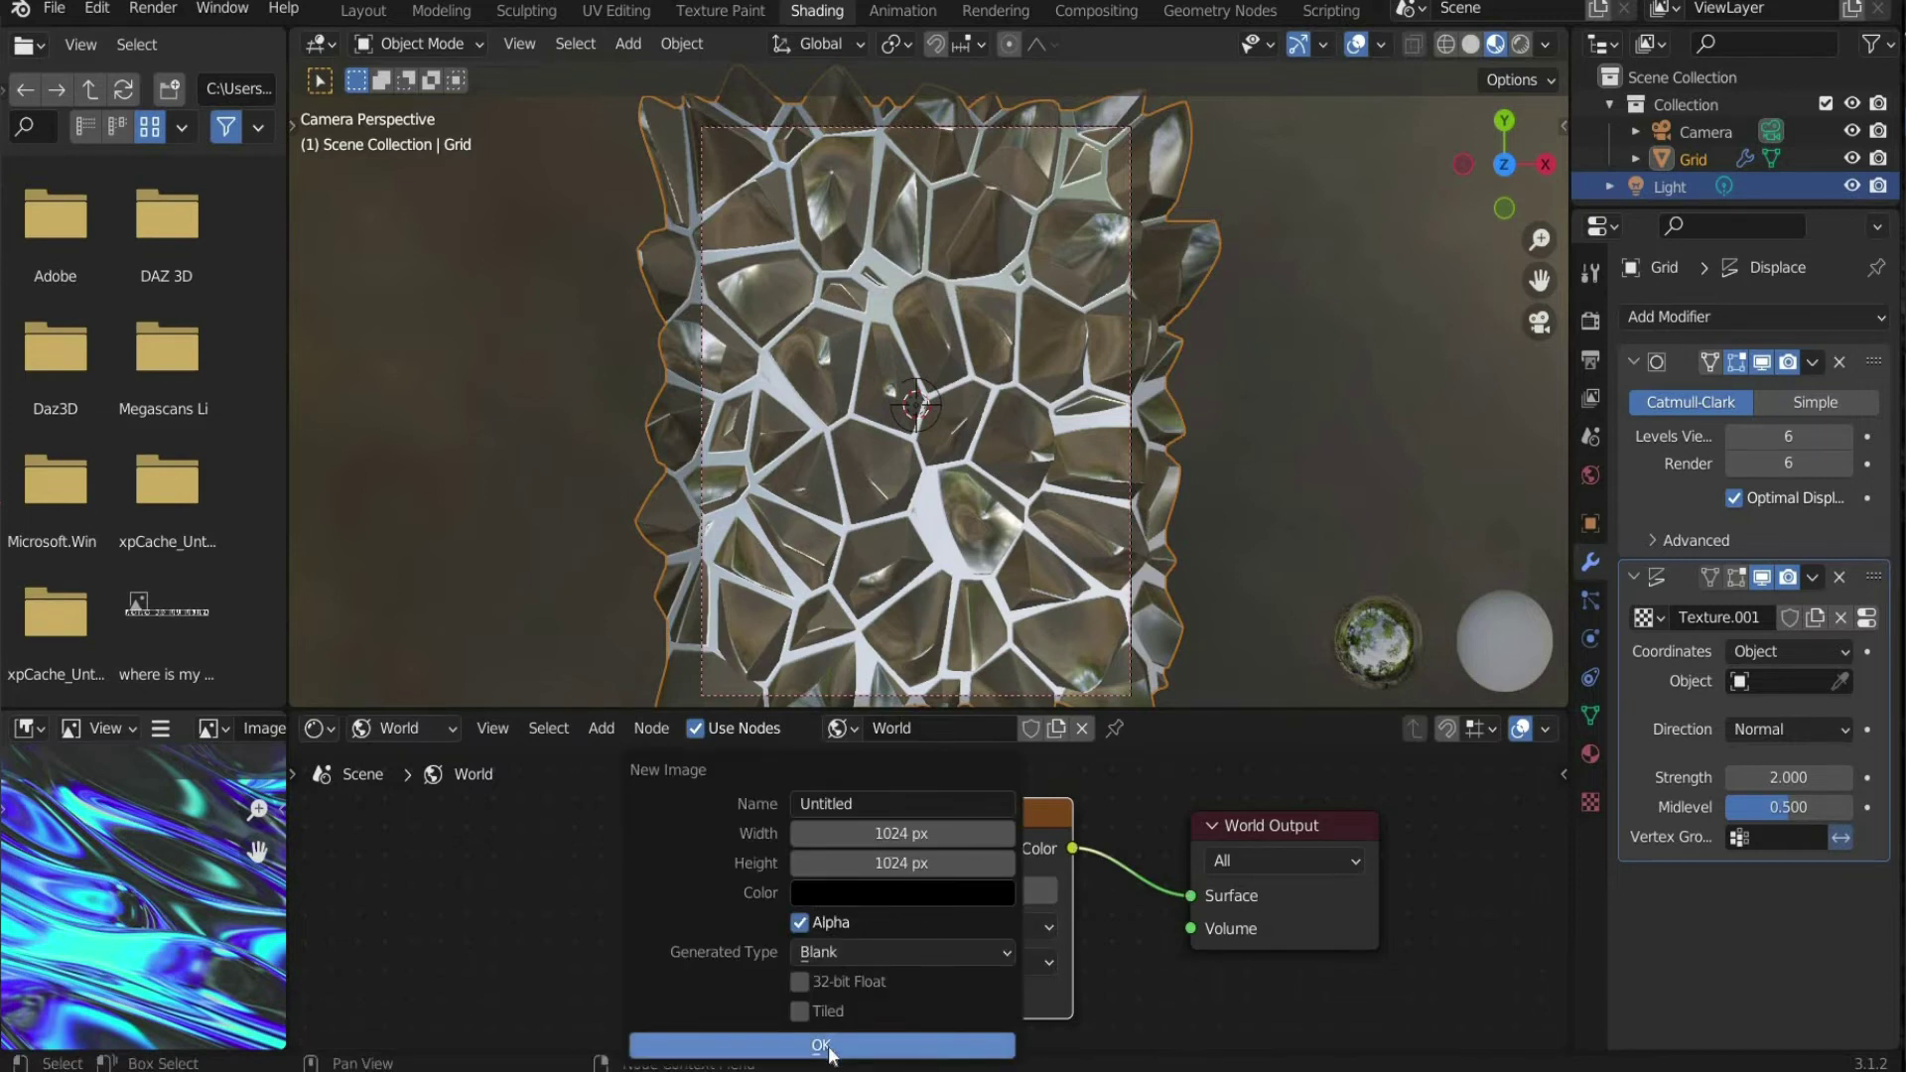
pyautogui.click(829, 1046)
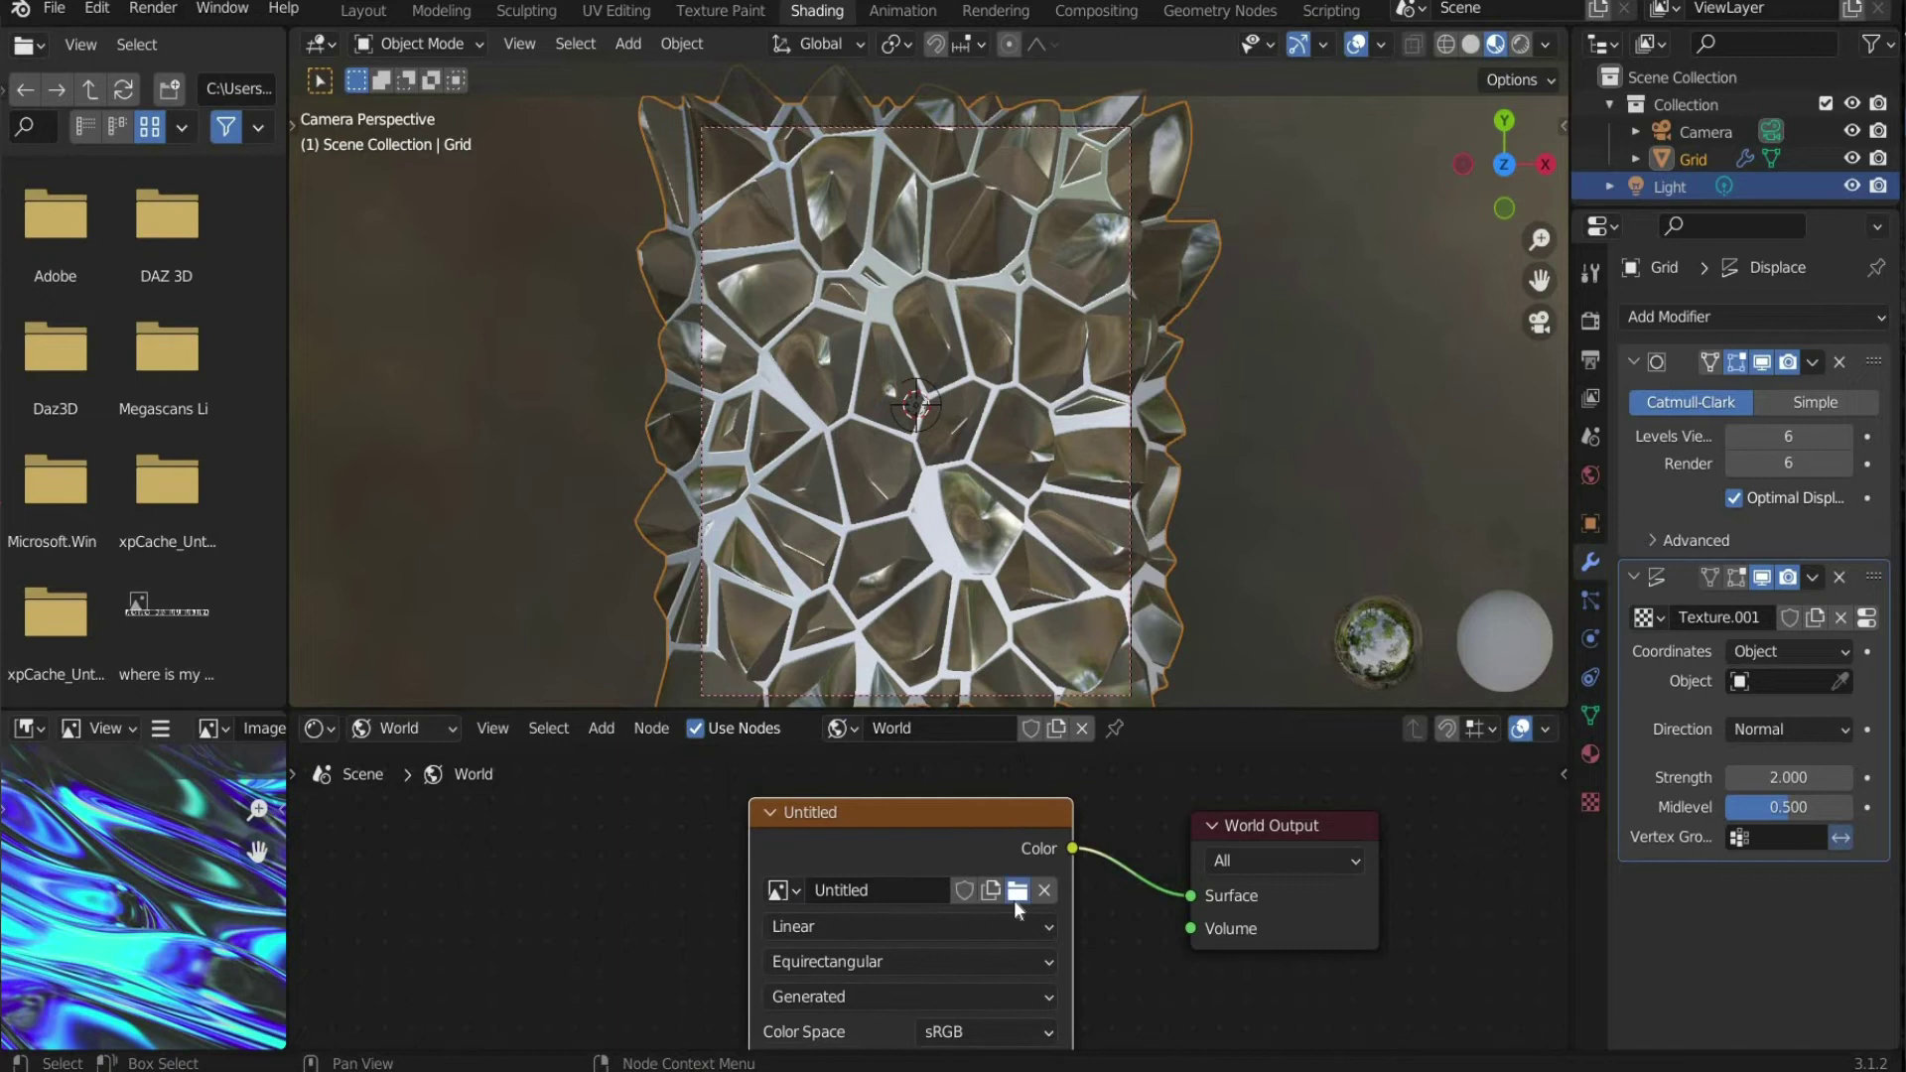
pyautogui.click(1016, 890)
pyautogui.scroll(-5, 926, 657)
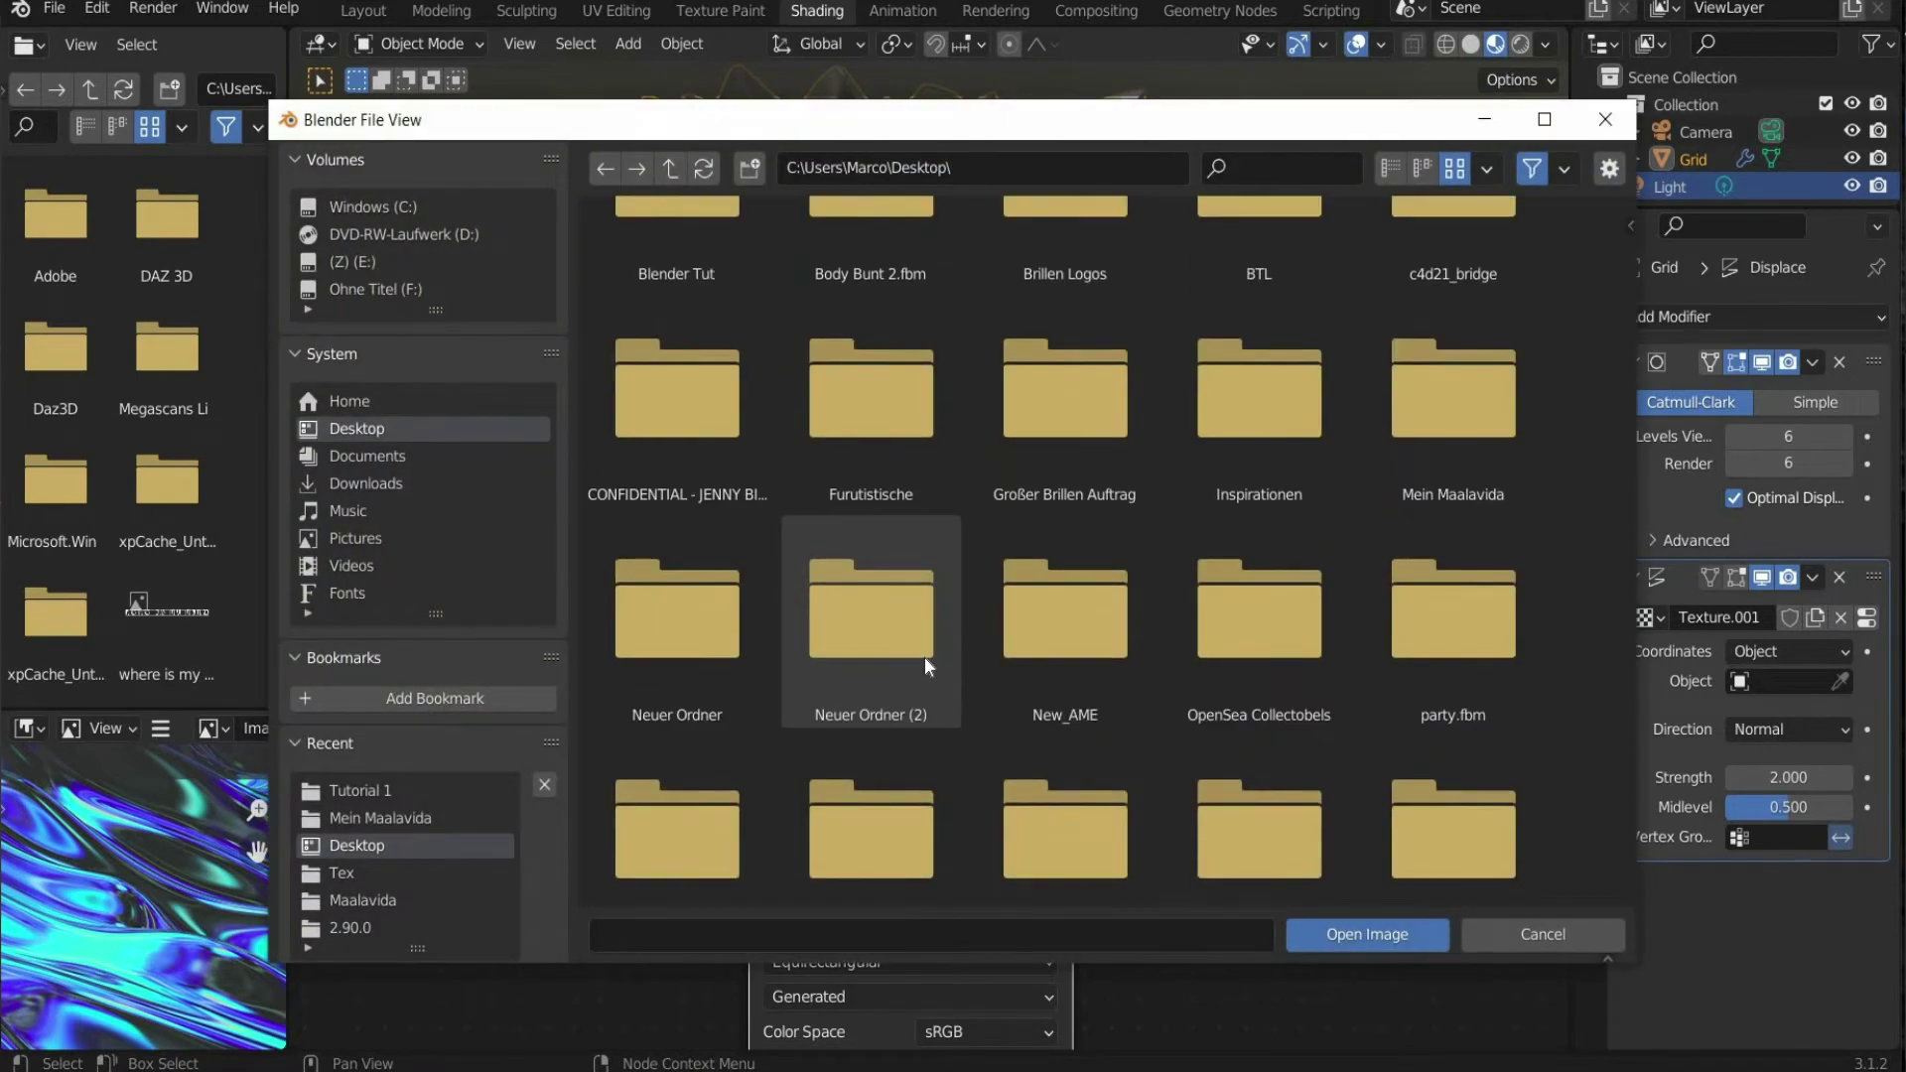
pyautogui.scroll(-8, 925, 657)
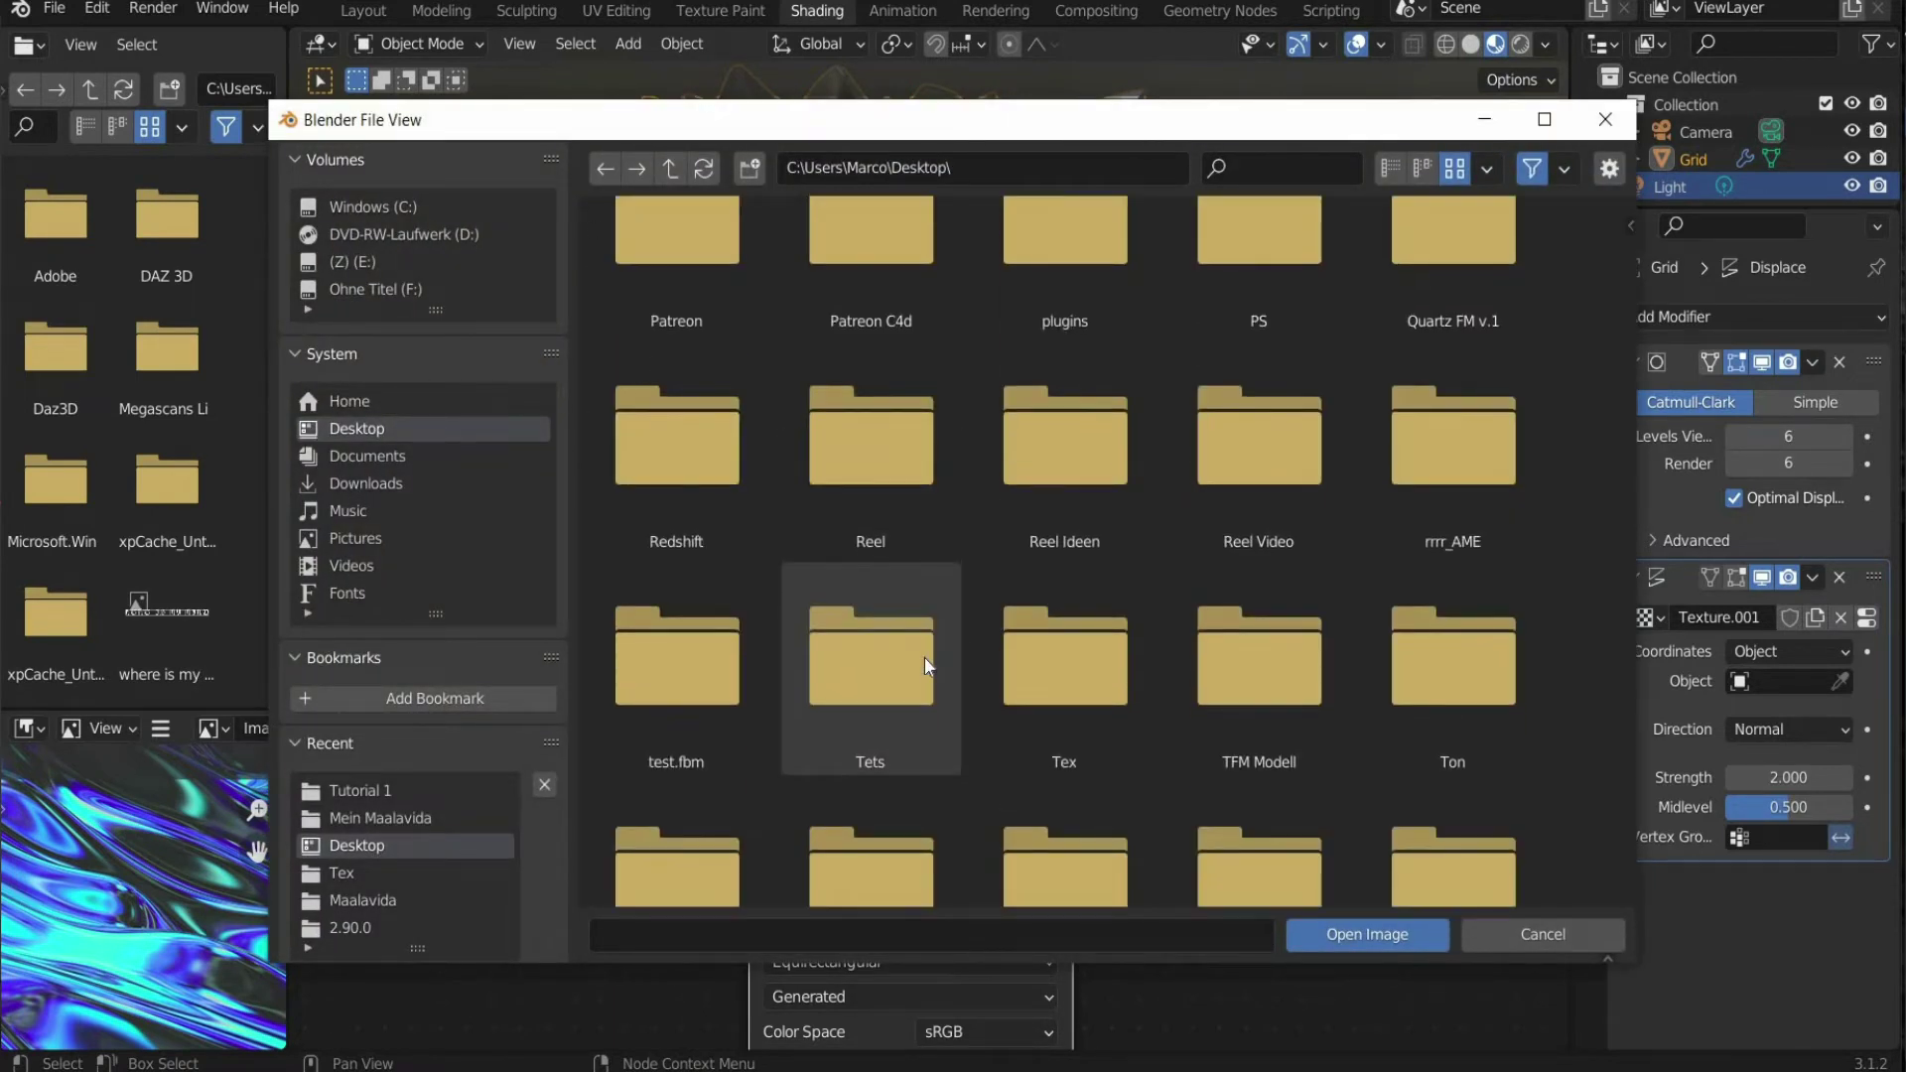
pyautogui.scroll(-3, 925, 657)
pyautogui.doubleClick(903, 633)
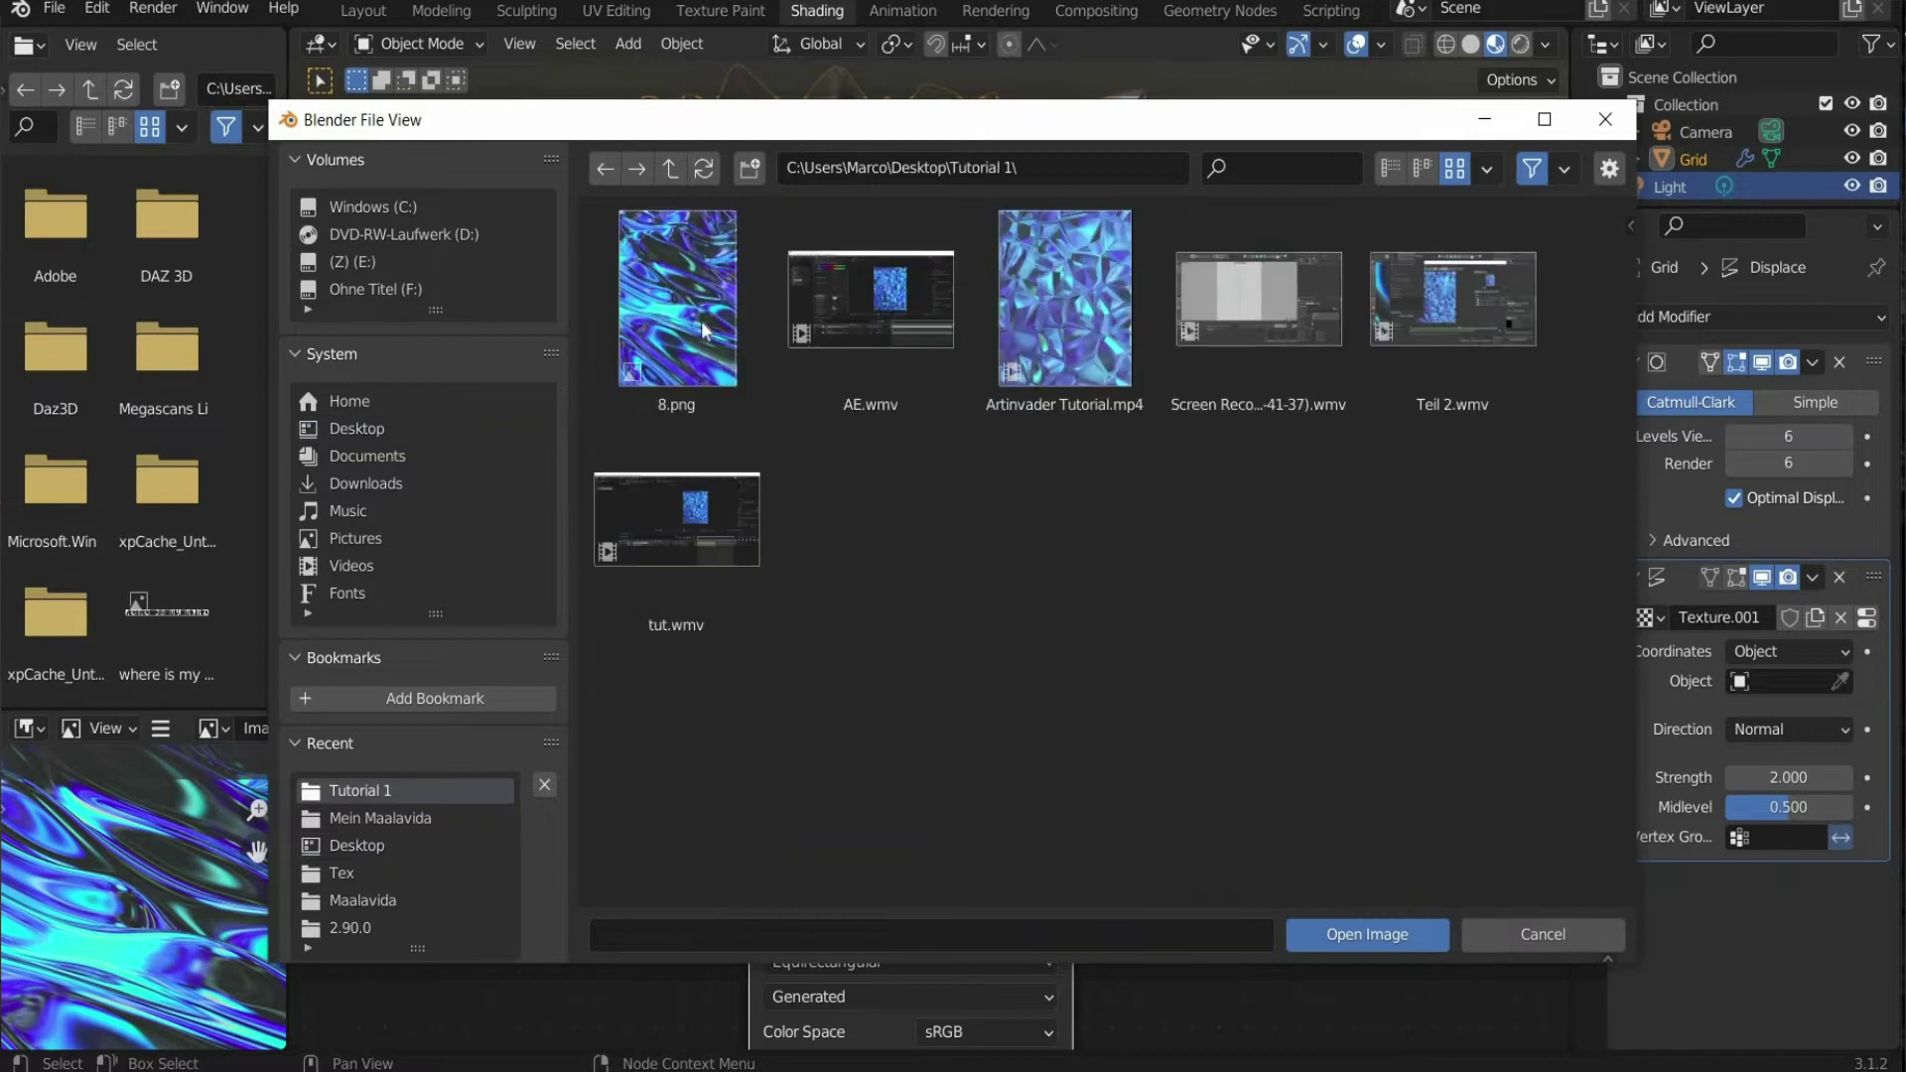
pyautogui.click(701, 337)
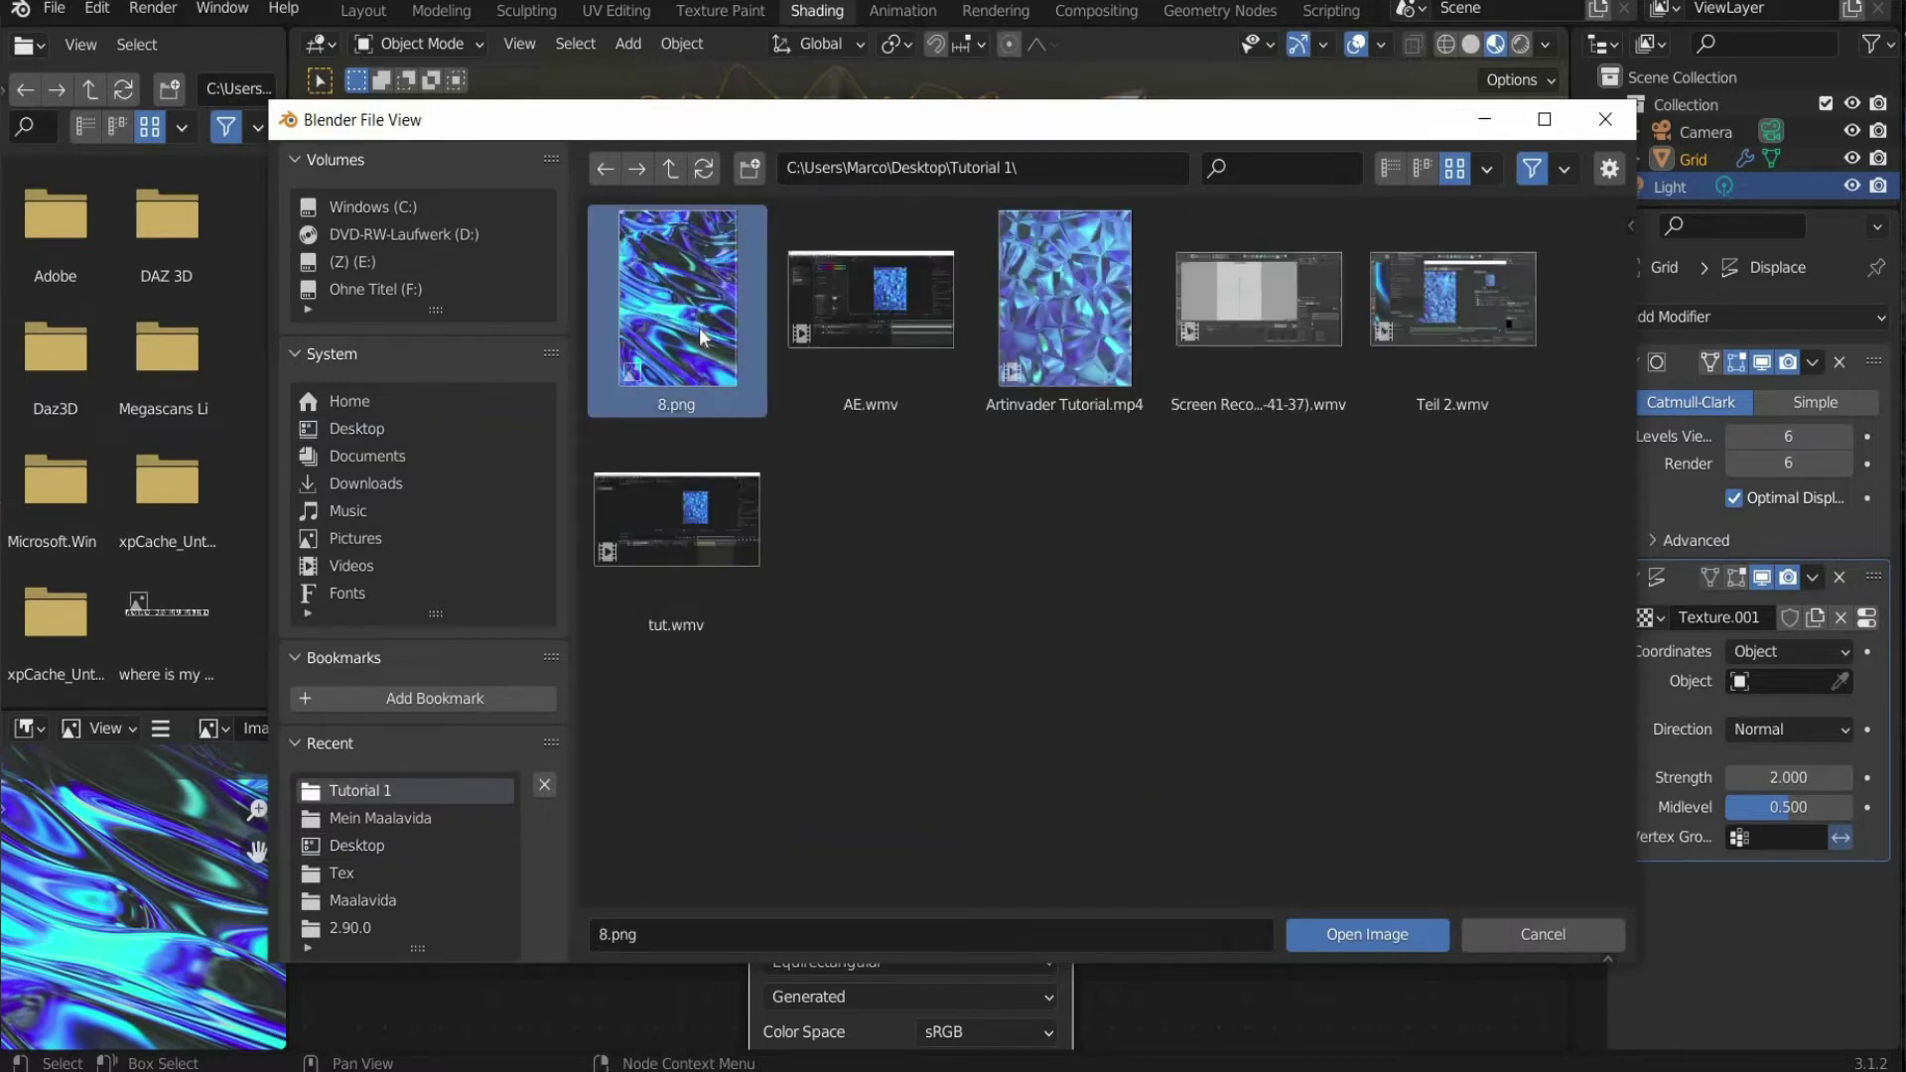
pyautogui.doubleClick(701, 337)
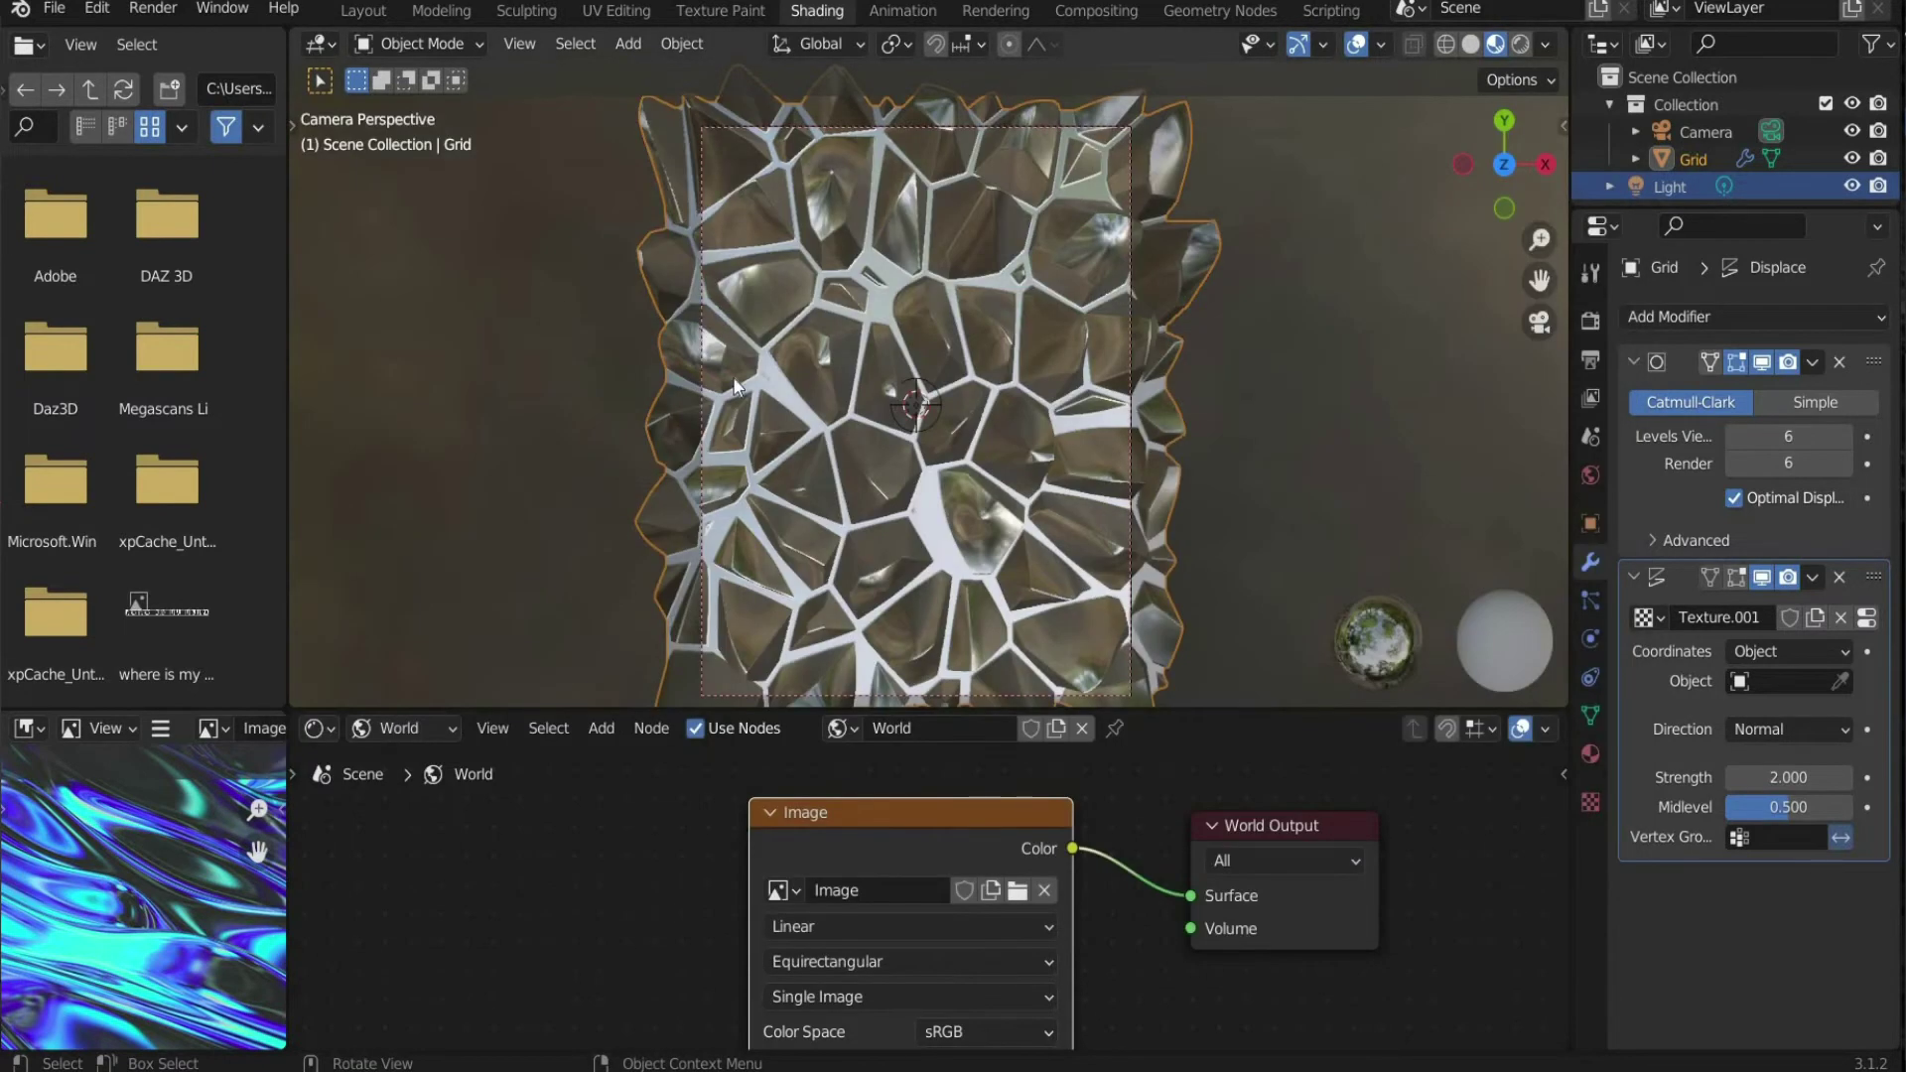
# Step: Set the environment image node's projection to Mirror Ball, leaving its interpolation at Linear
pyautogui.click(879, 927)
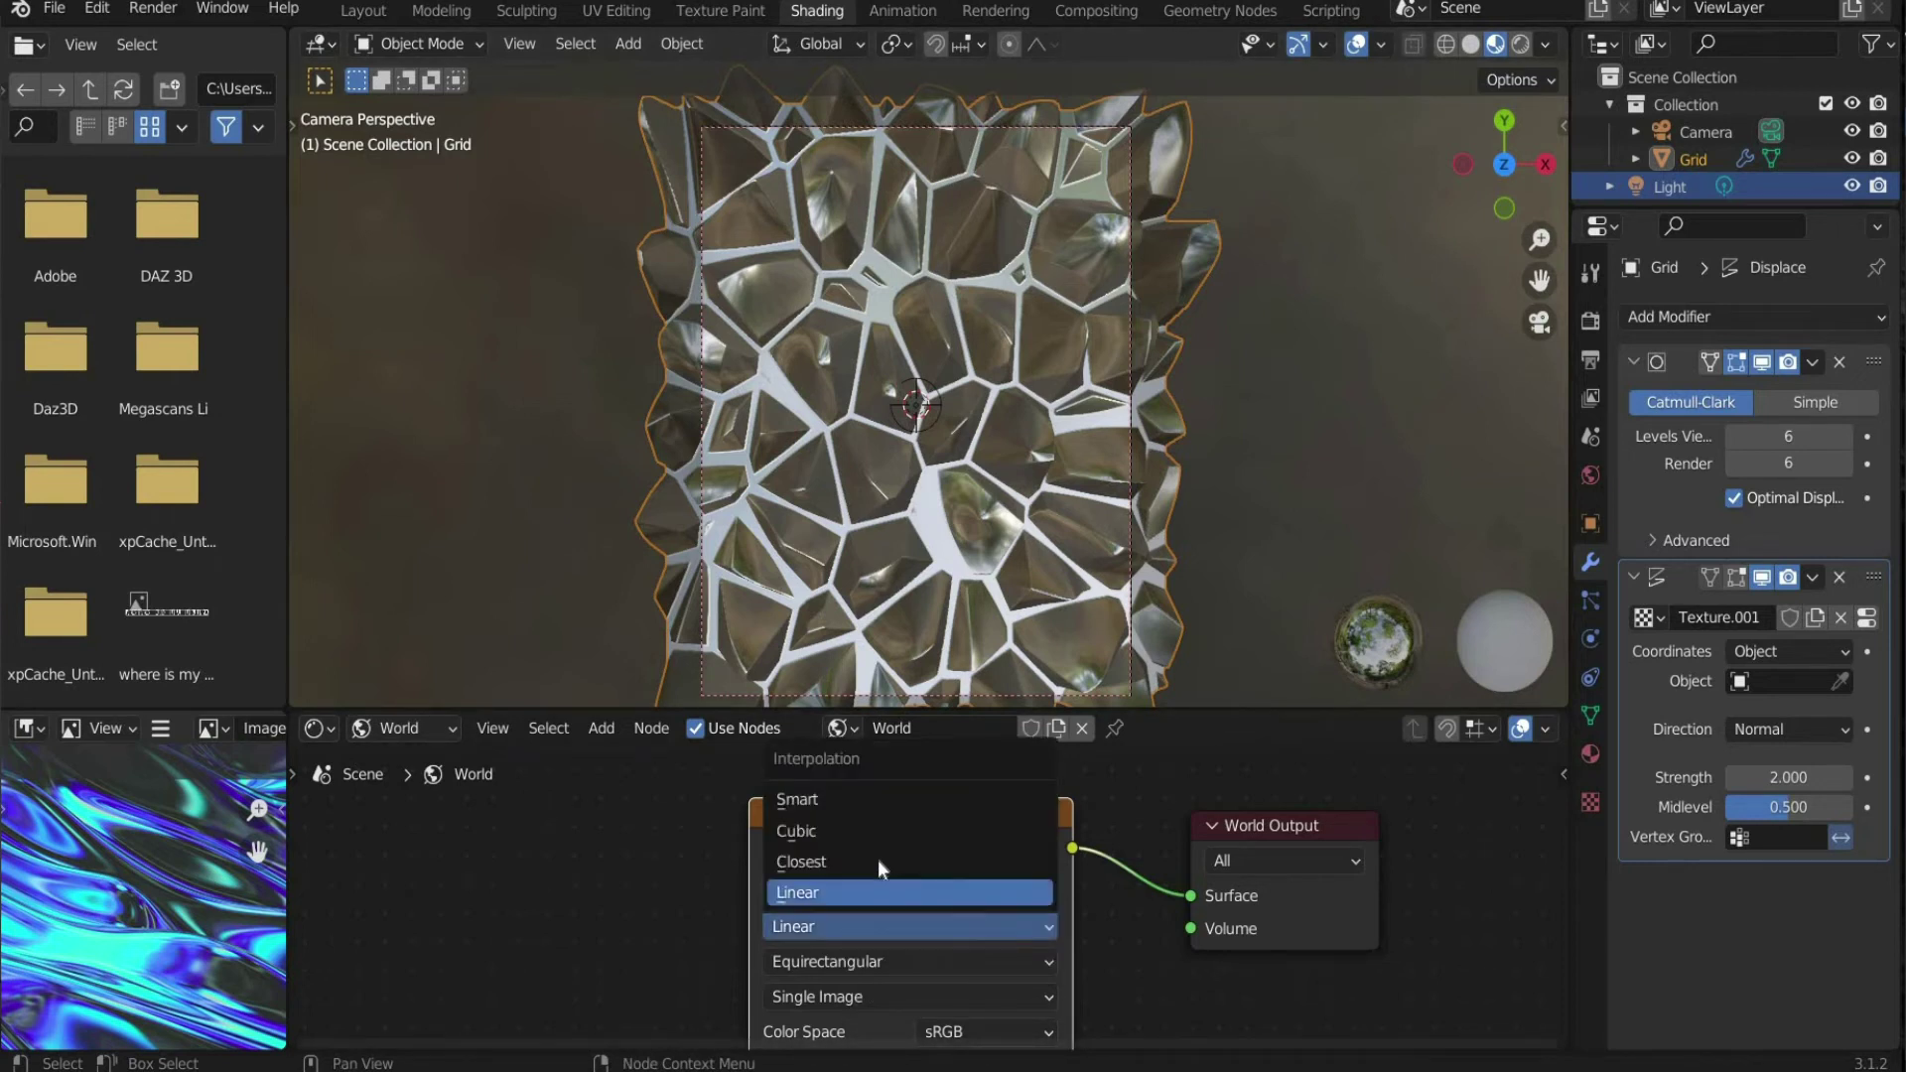
pyautogui.click(796, 971)
pyautogui.click(796, 969)
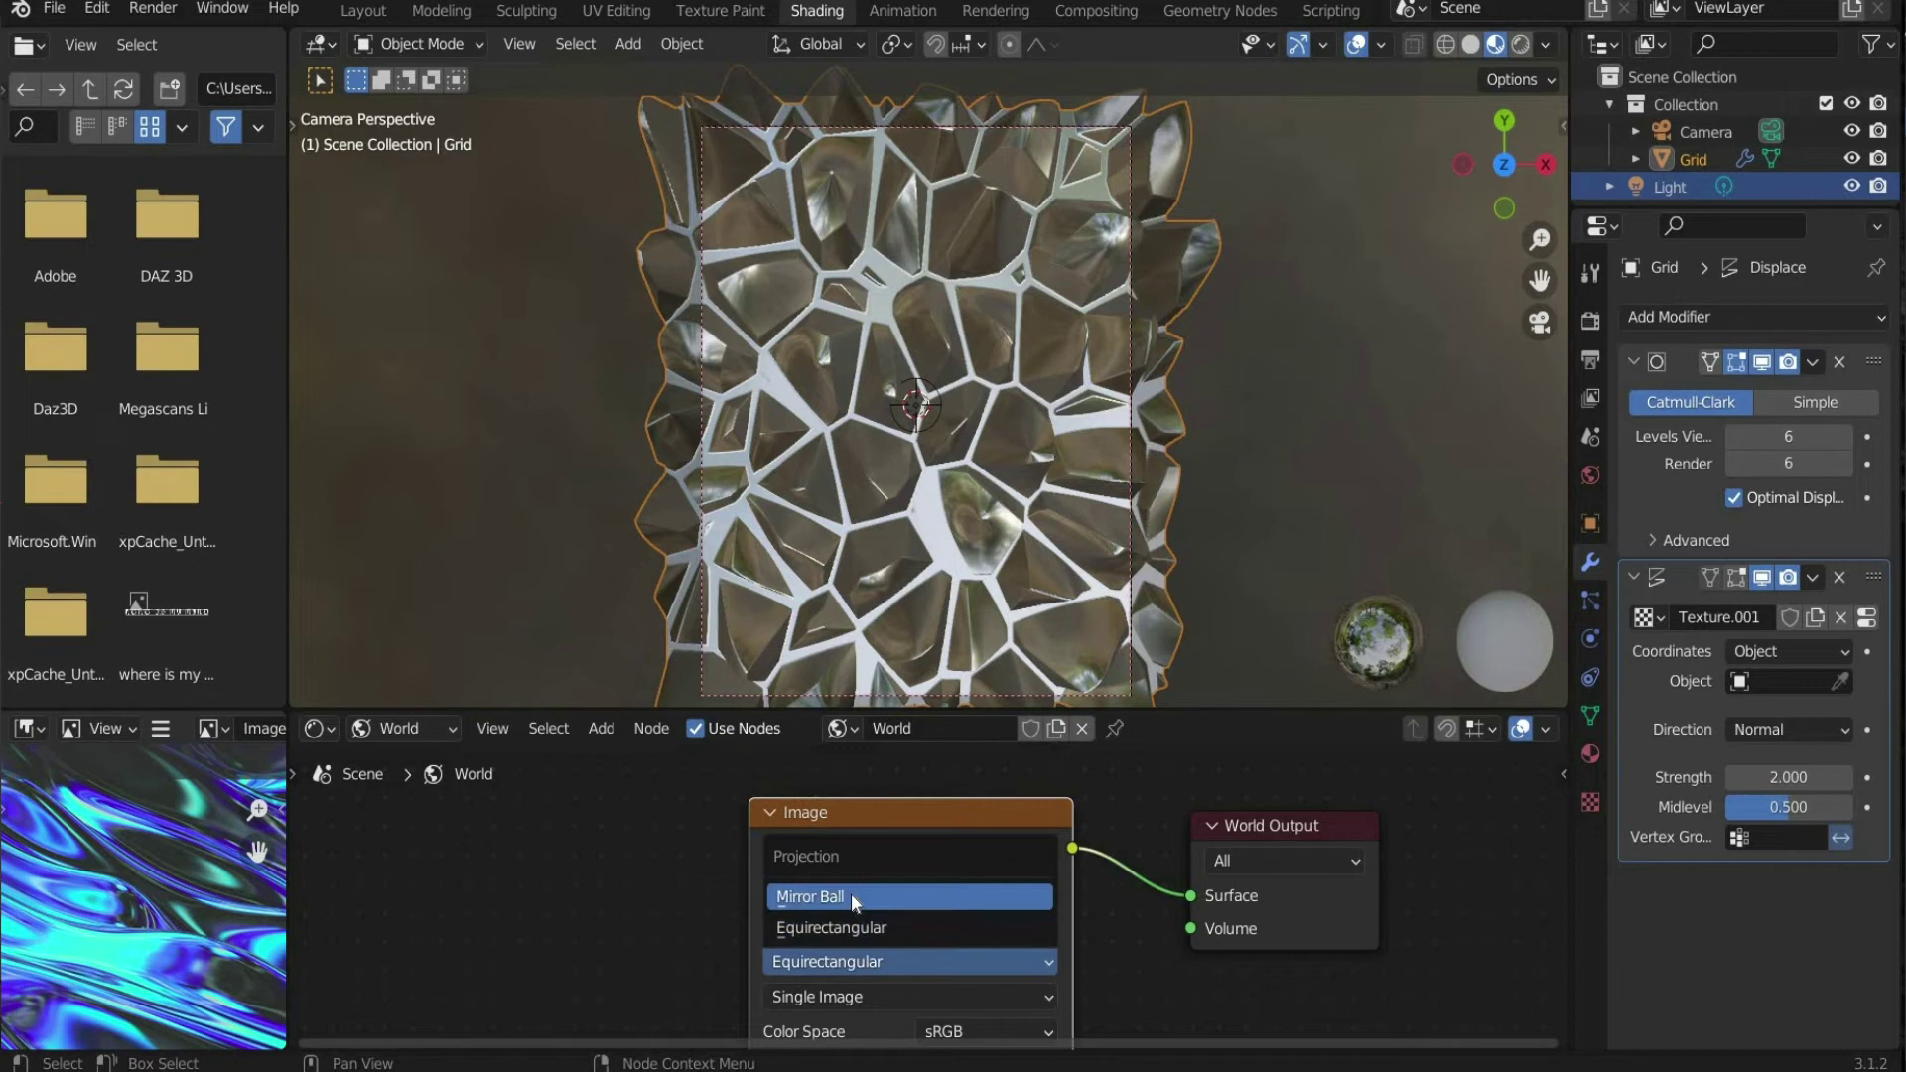
pyautogui.click(850, 894)
# Step: Enlarge the node editor area upward and switch the 3D viewport to Rendered shading
pyautogui.moveTo(1110, 919); pyautogui.dragTo(1106, 861, button='middle')
pyautogui.moveTo(527, 708); pyautogui.dragTo(527, 616)
pyautogui.click(1526, 44)
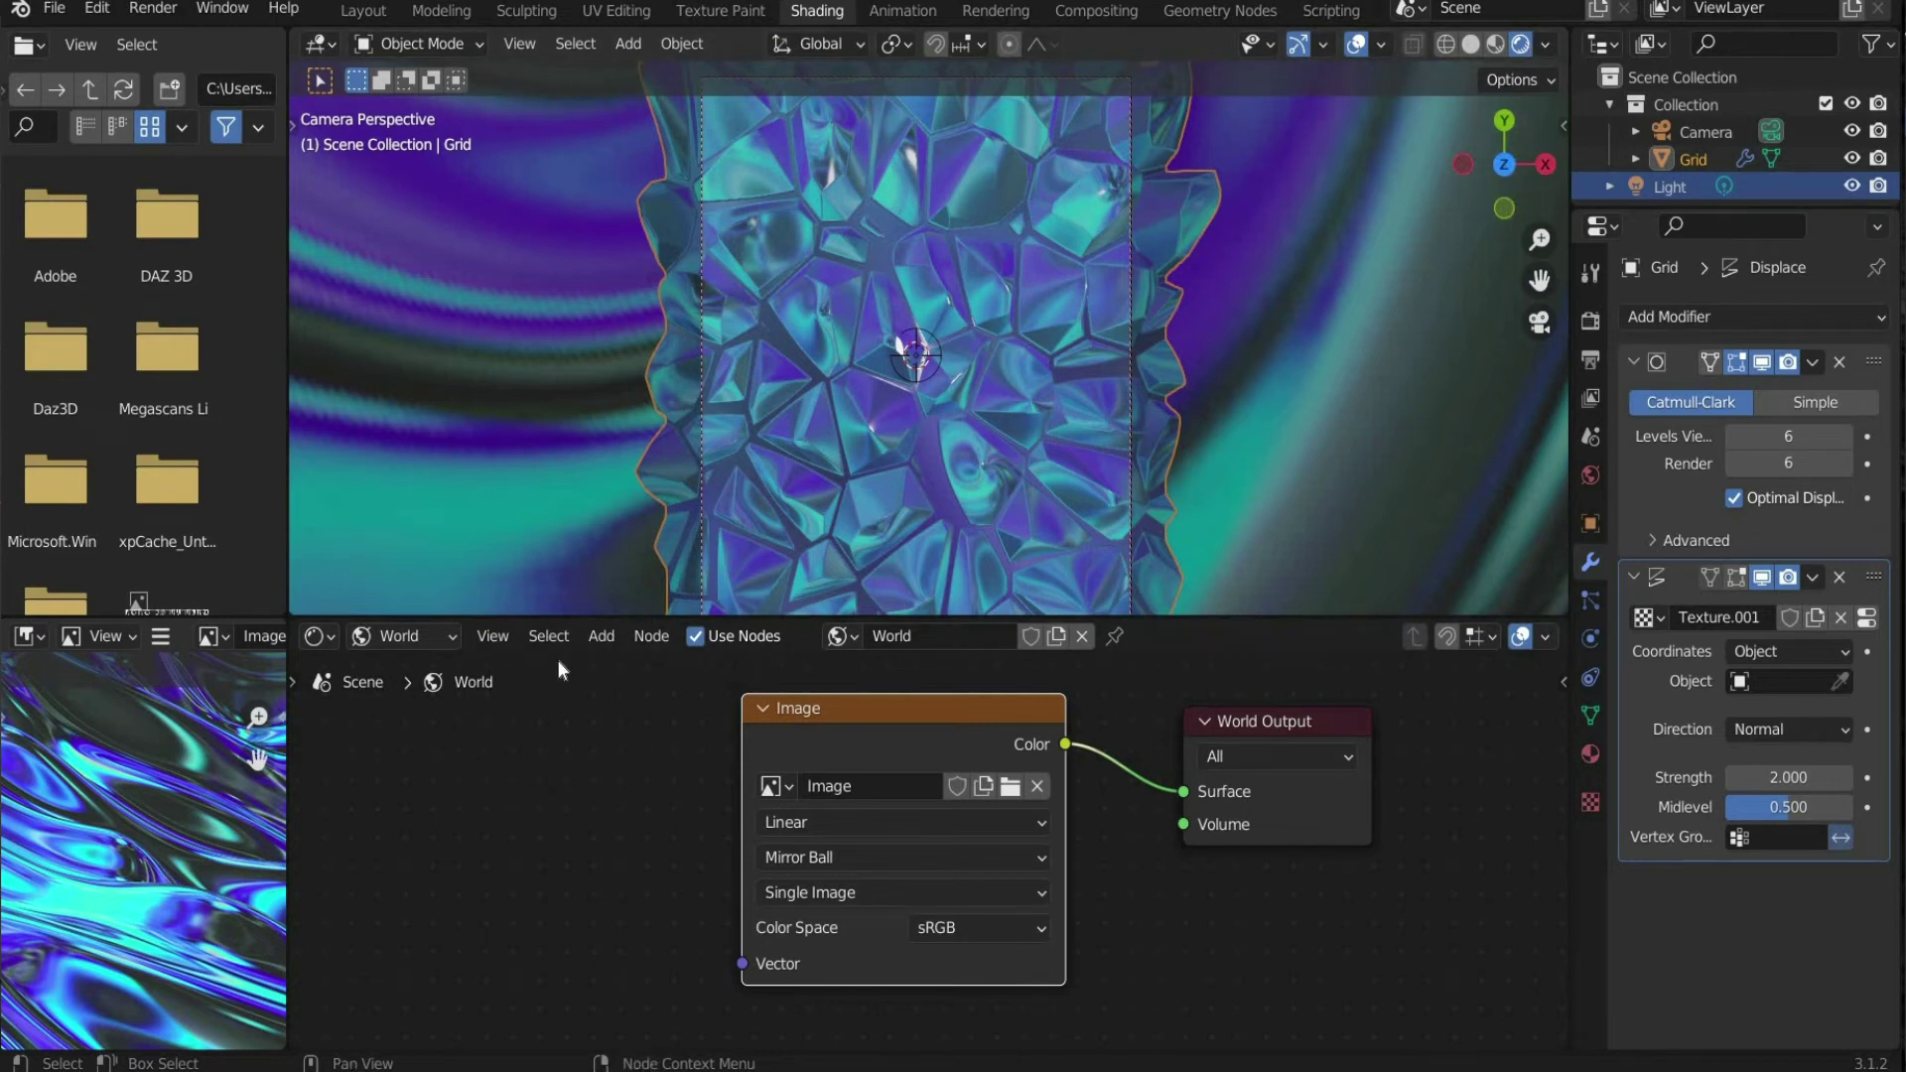
# Step: Insert a Bright/Contrast node on the link between the environment image node and World Output
pyautogui.click(599, 637)
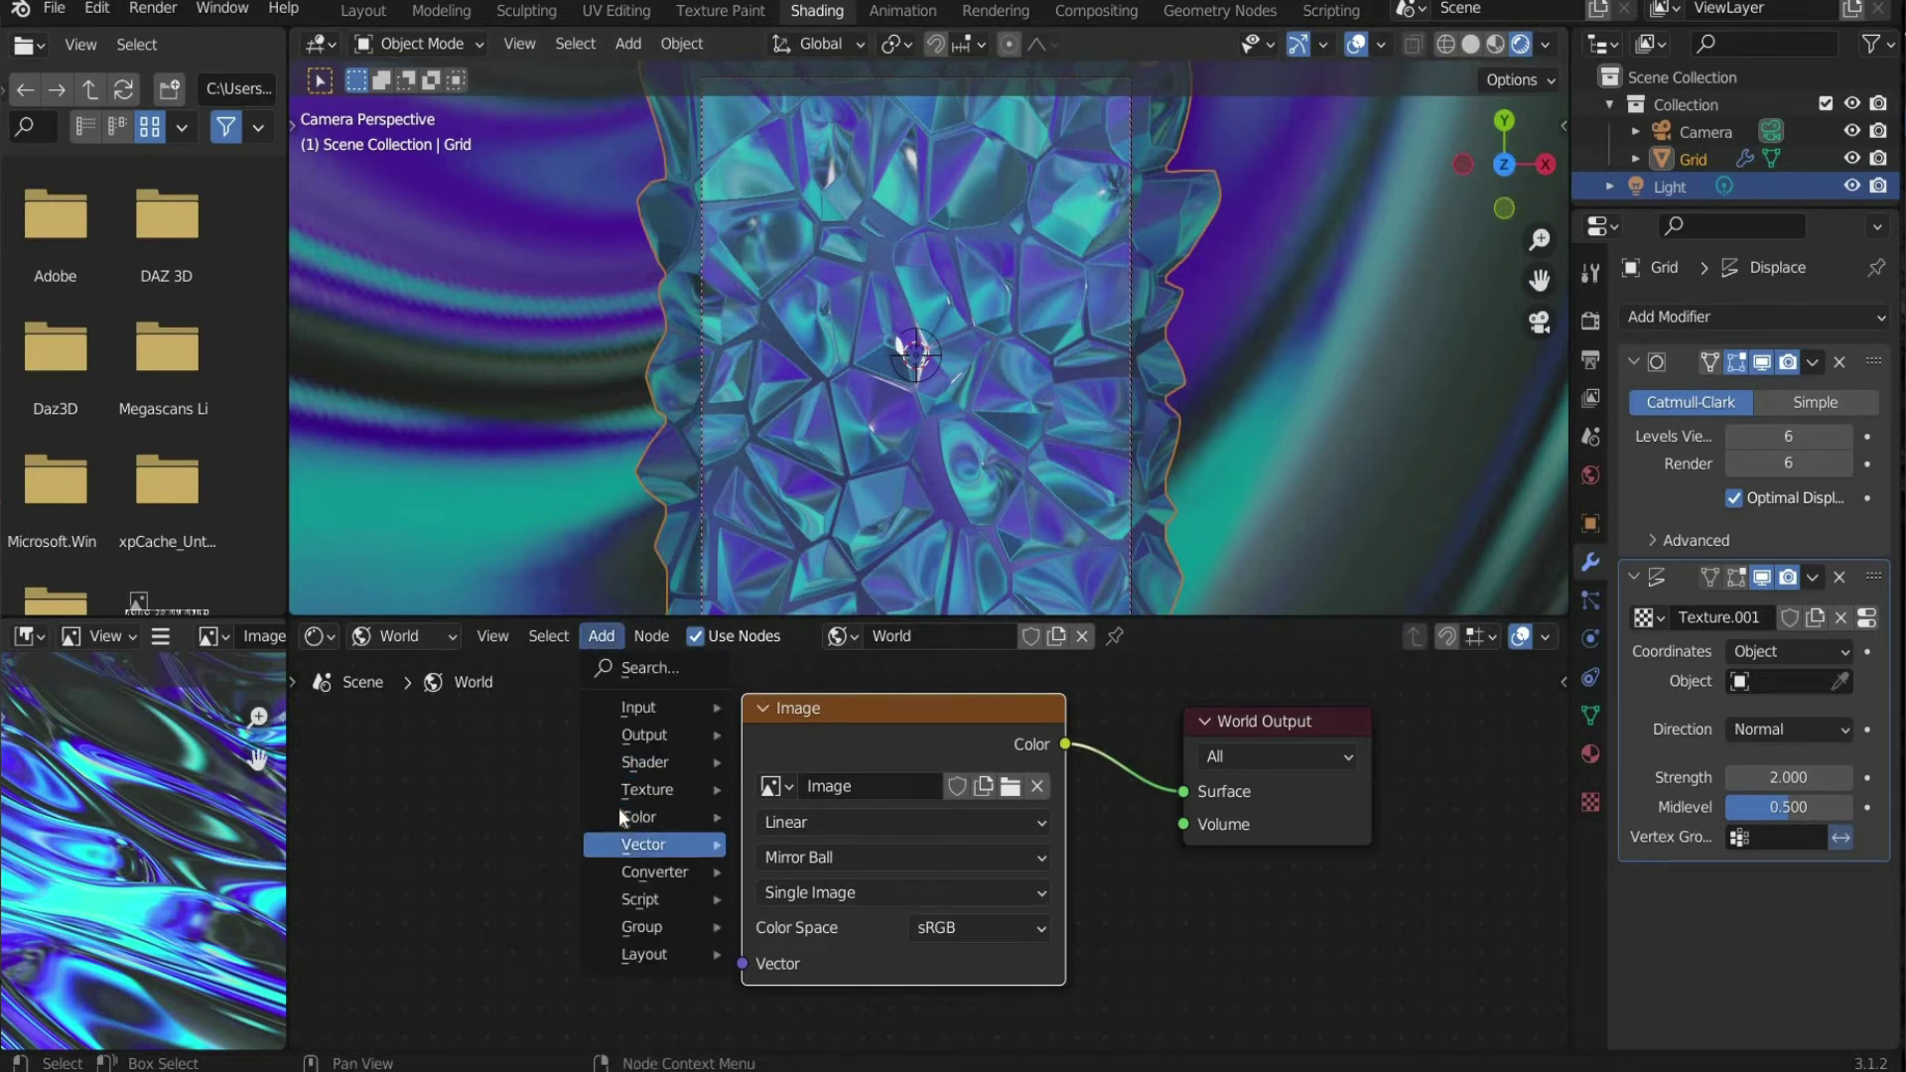
pyautogui.moveTo(621, 814)
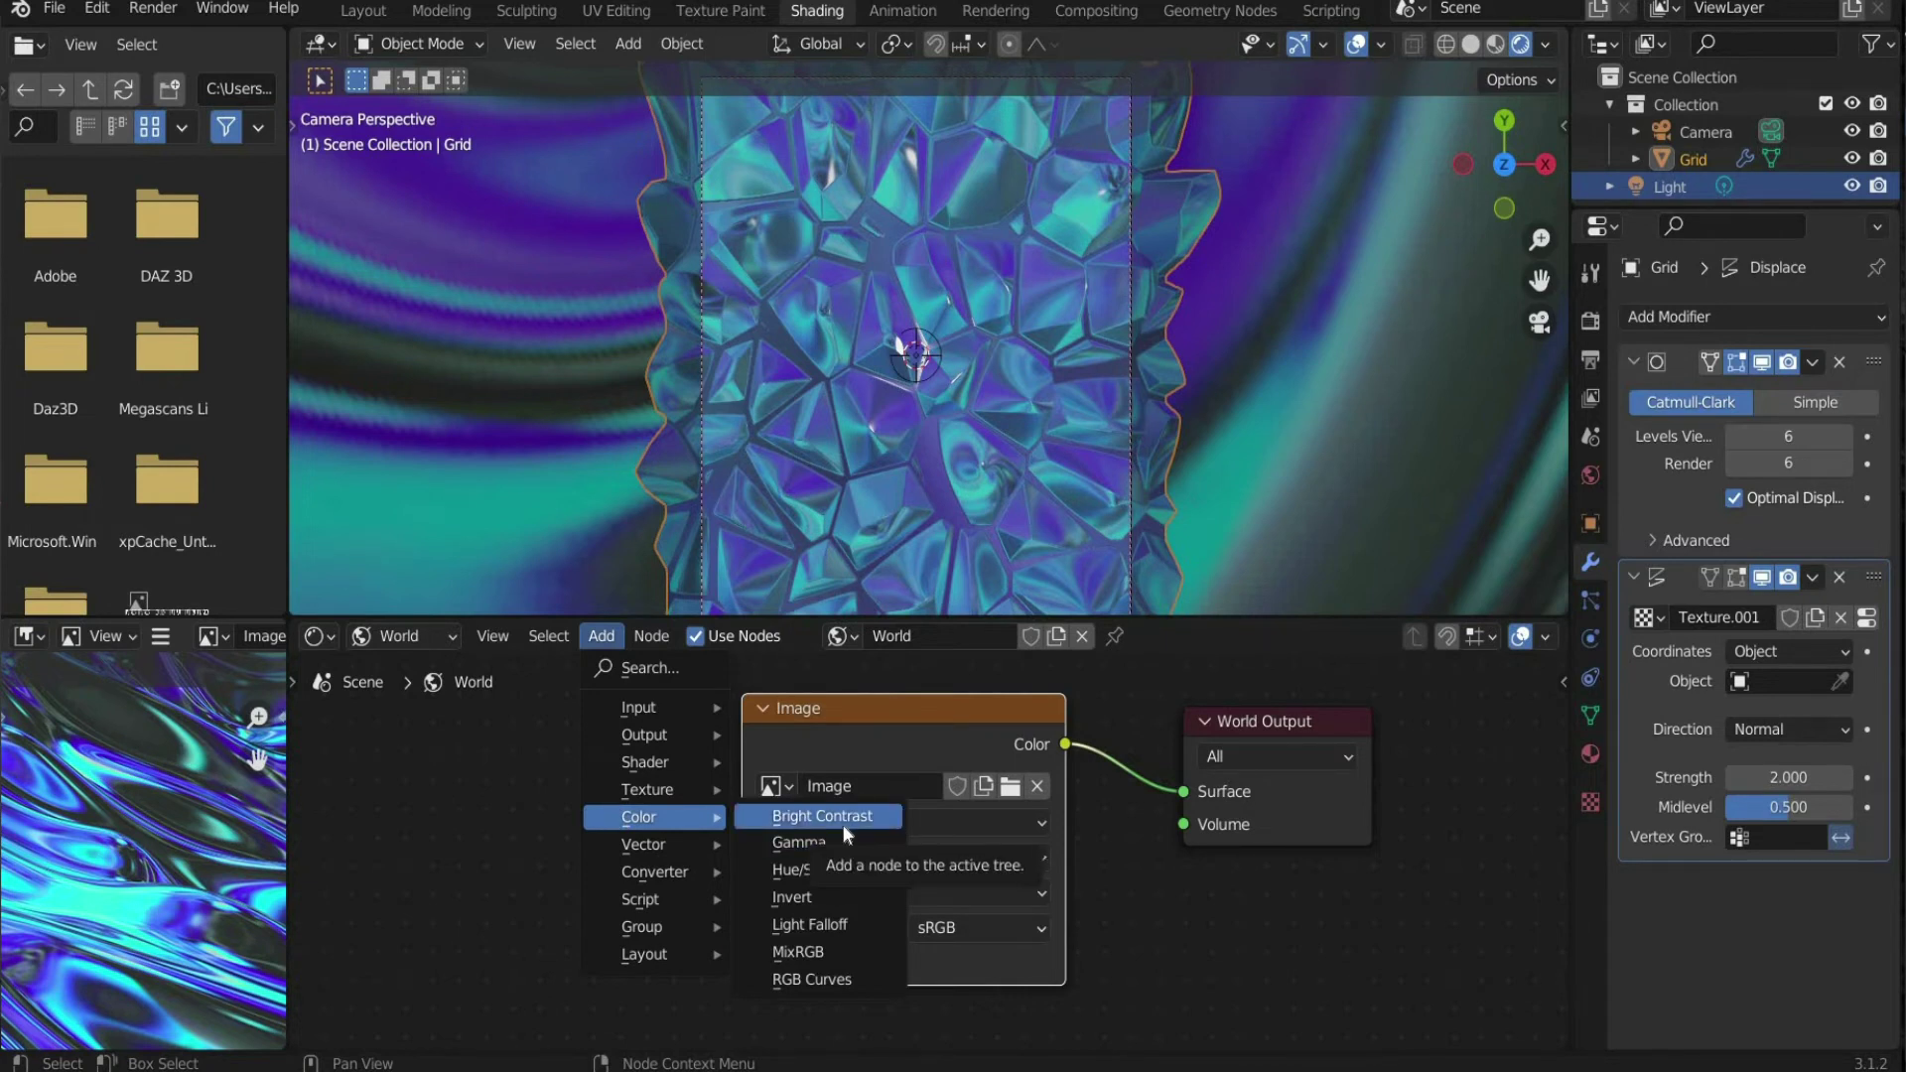
pyautogui.click(844, 827)
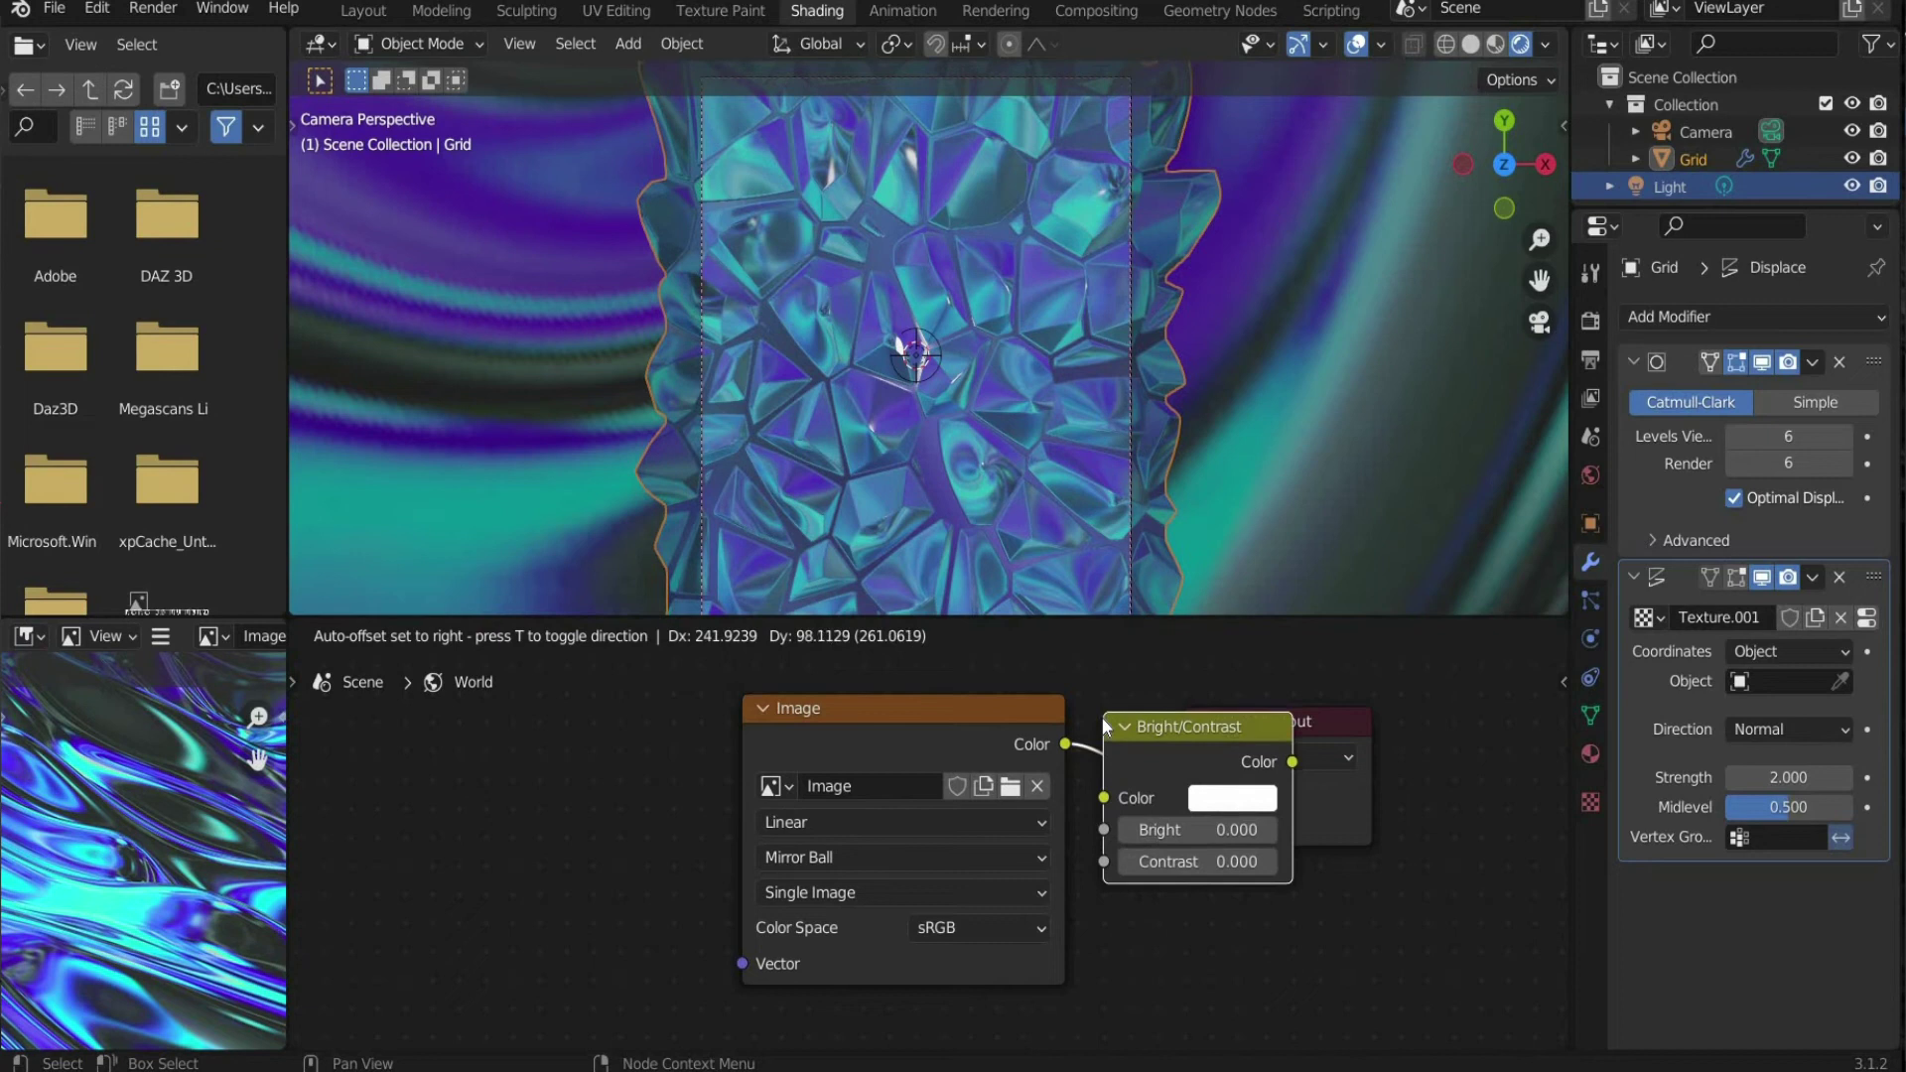
pyautogui.click(1152, 740)
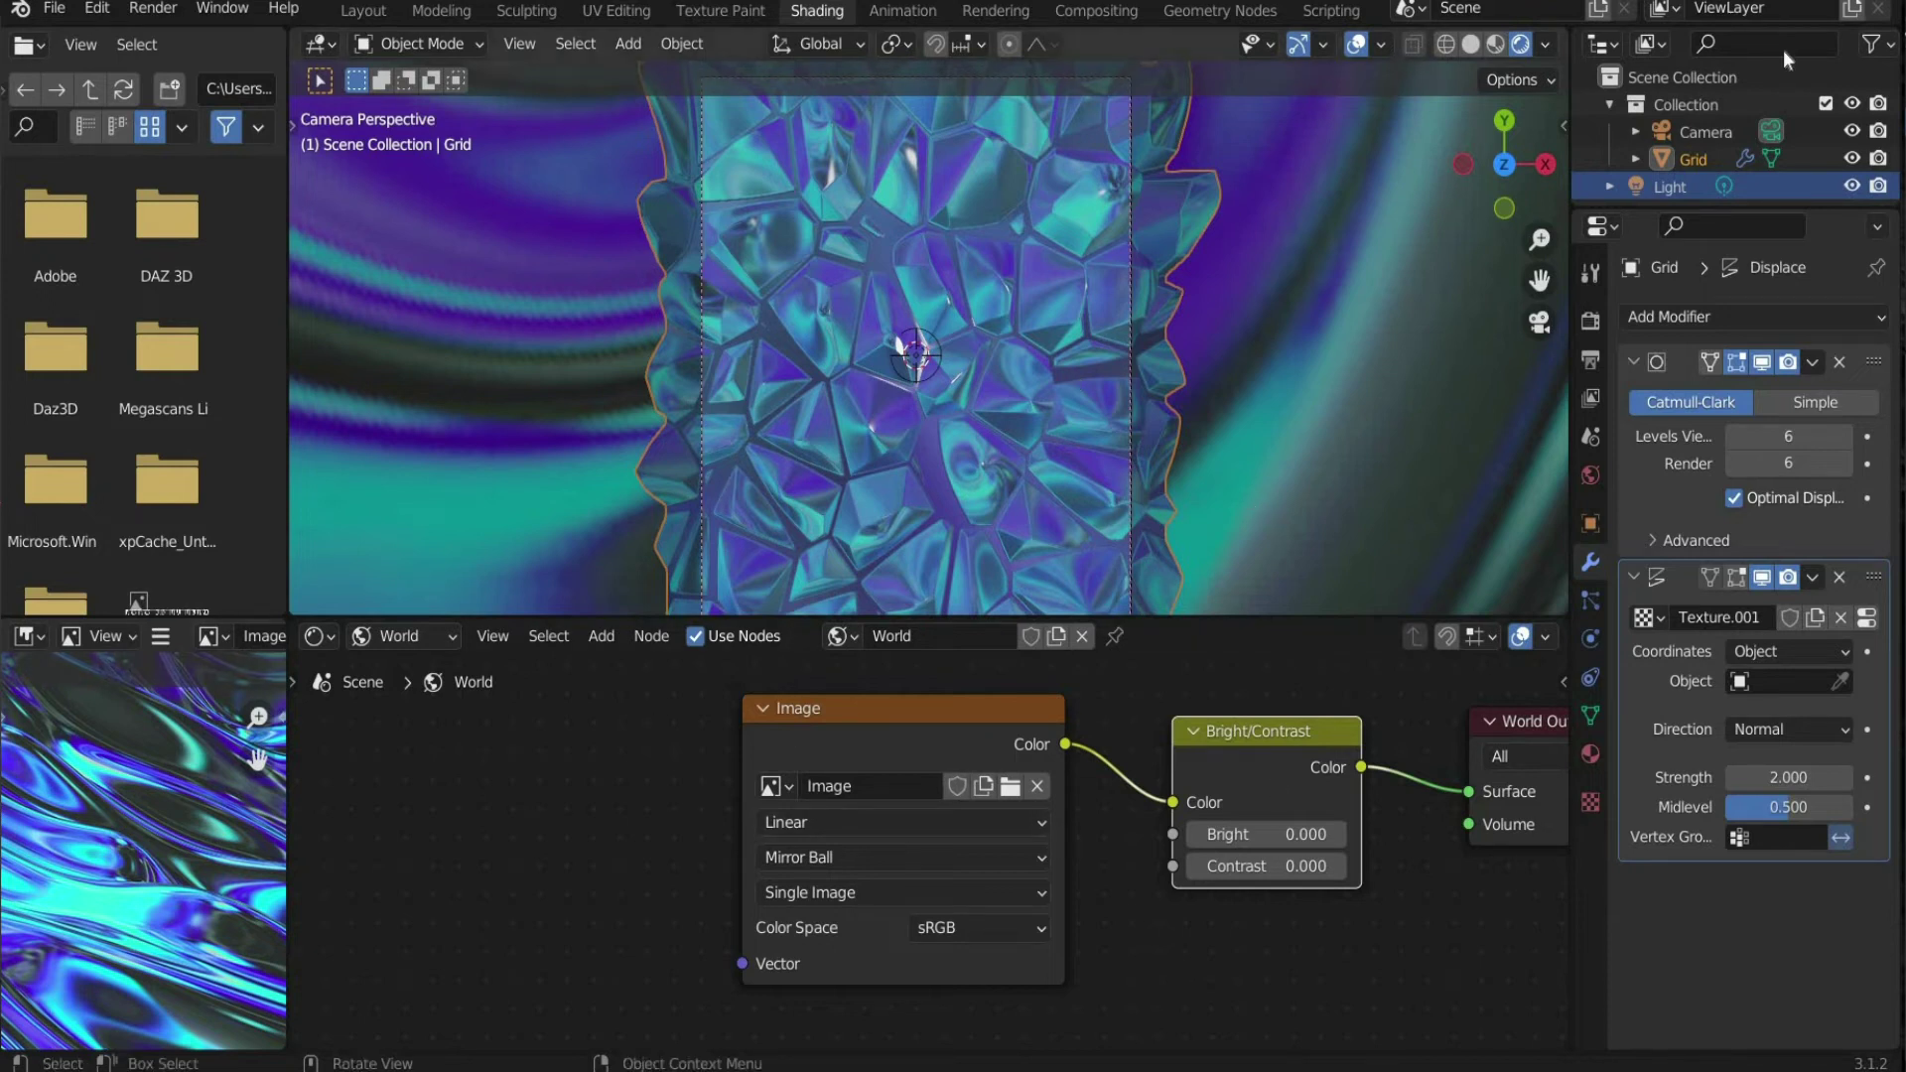
# Step: Delete the Light object from the scene
pyautogui.click(1661, 189)
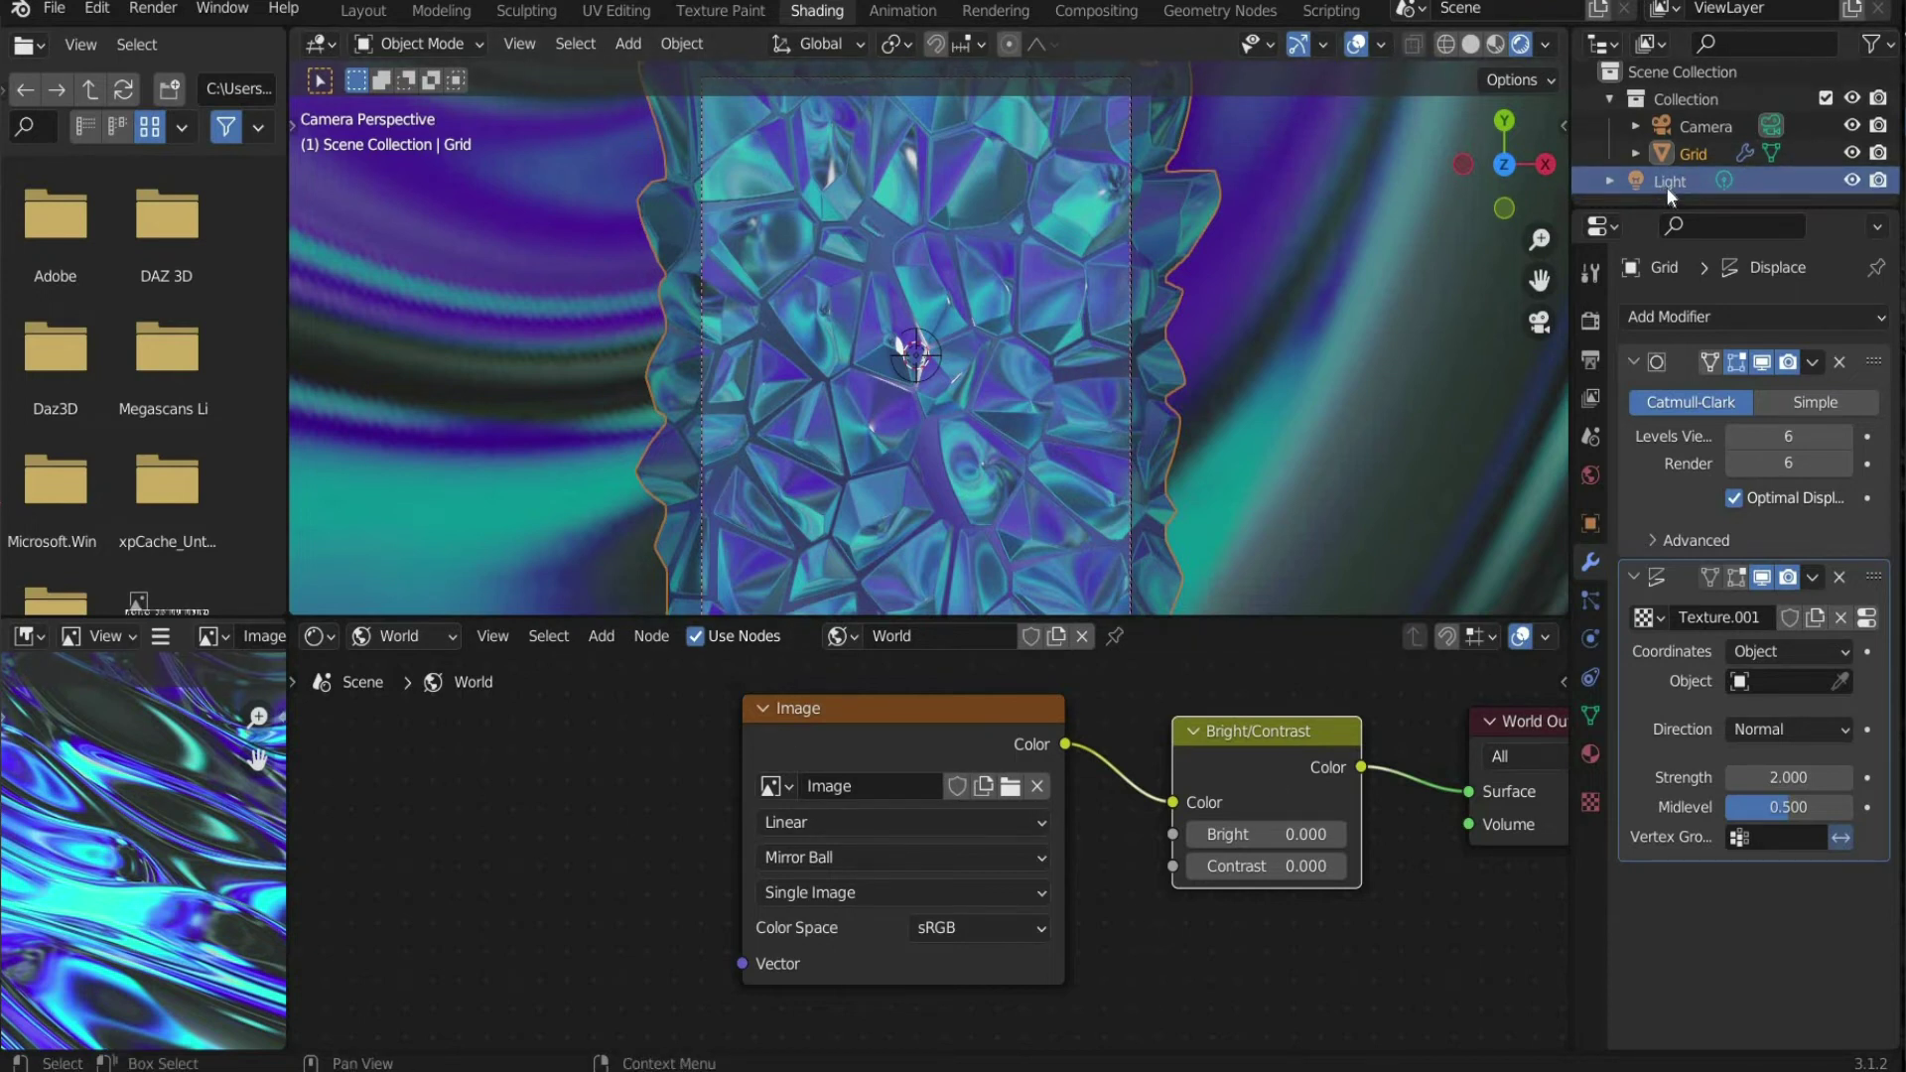
pyautogui.press('Delete')
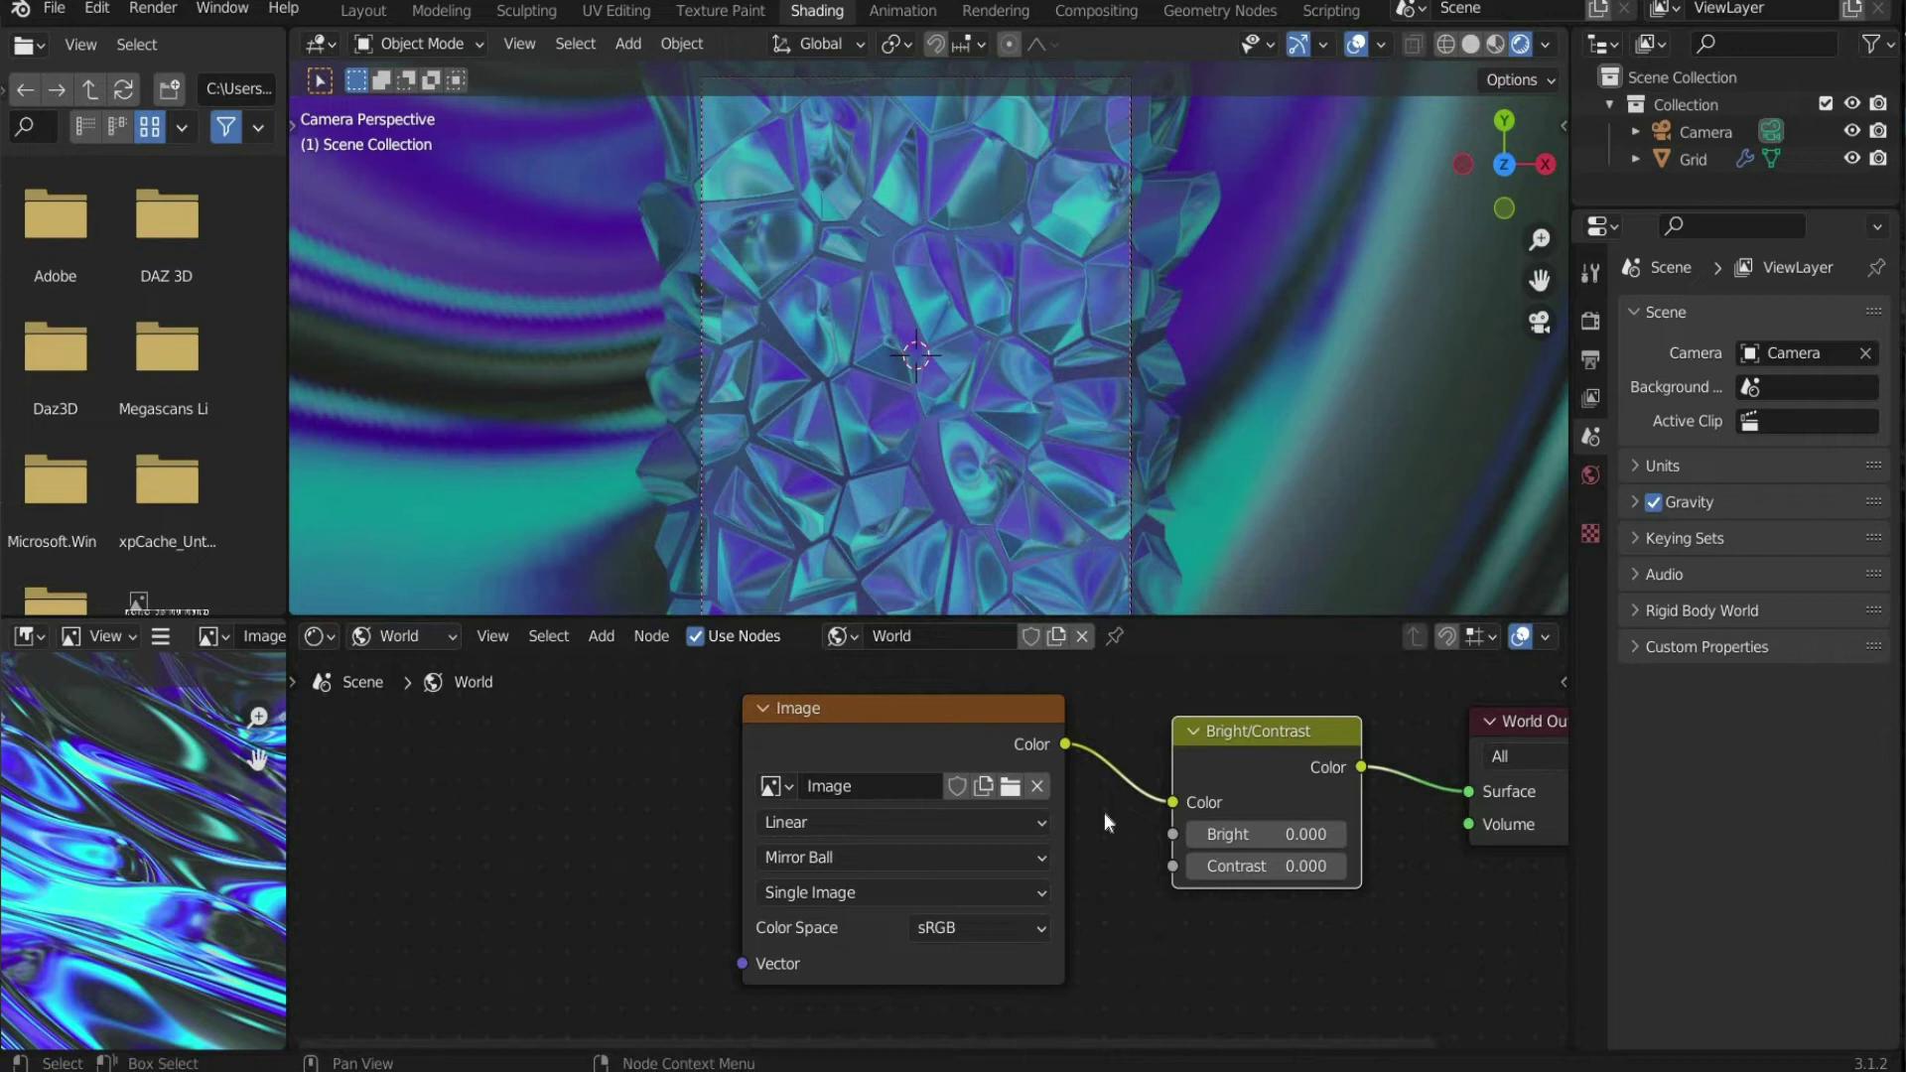
# Step: Set the Bright/Contrast node's Bright value to 0.04 and its Contrast to 0.15
pyautogui.click(1297, 835)
pyautogui.write('0.0')
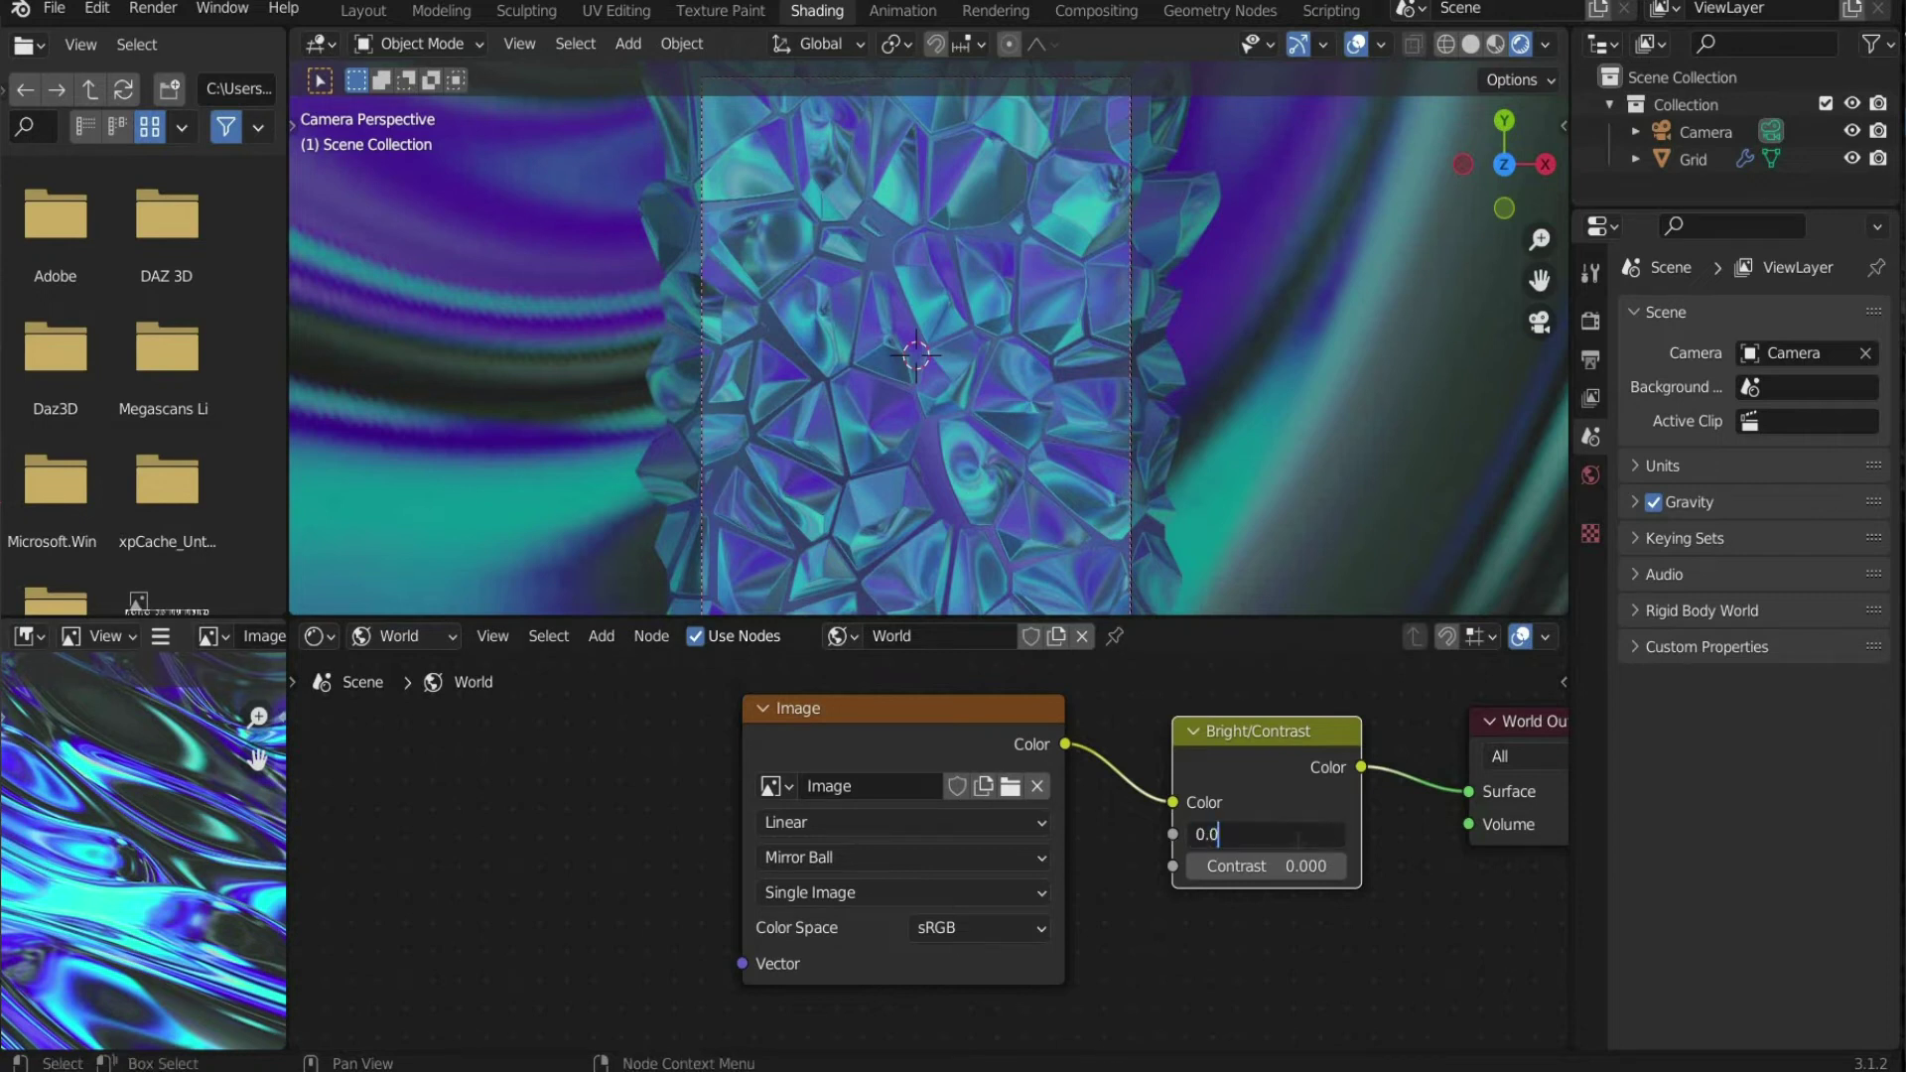
pyautogui.write('4')
pyautogui.press('Return')
pyautogui.click(1323, 866)
pyautogui.write('0.0')
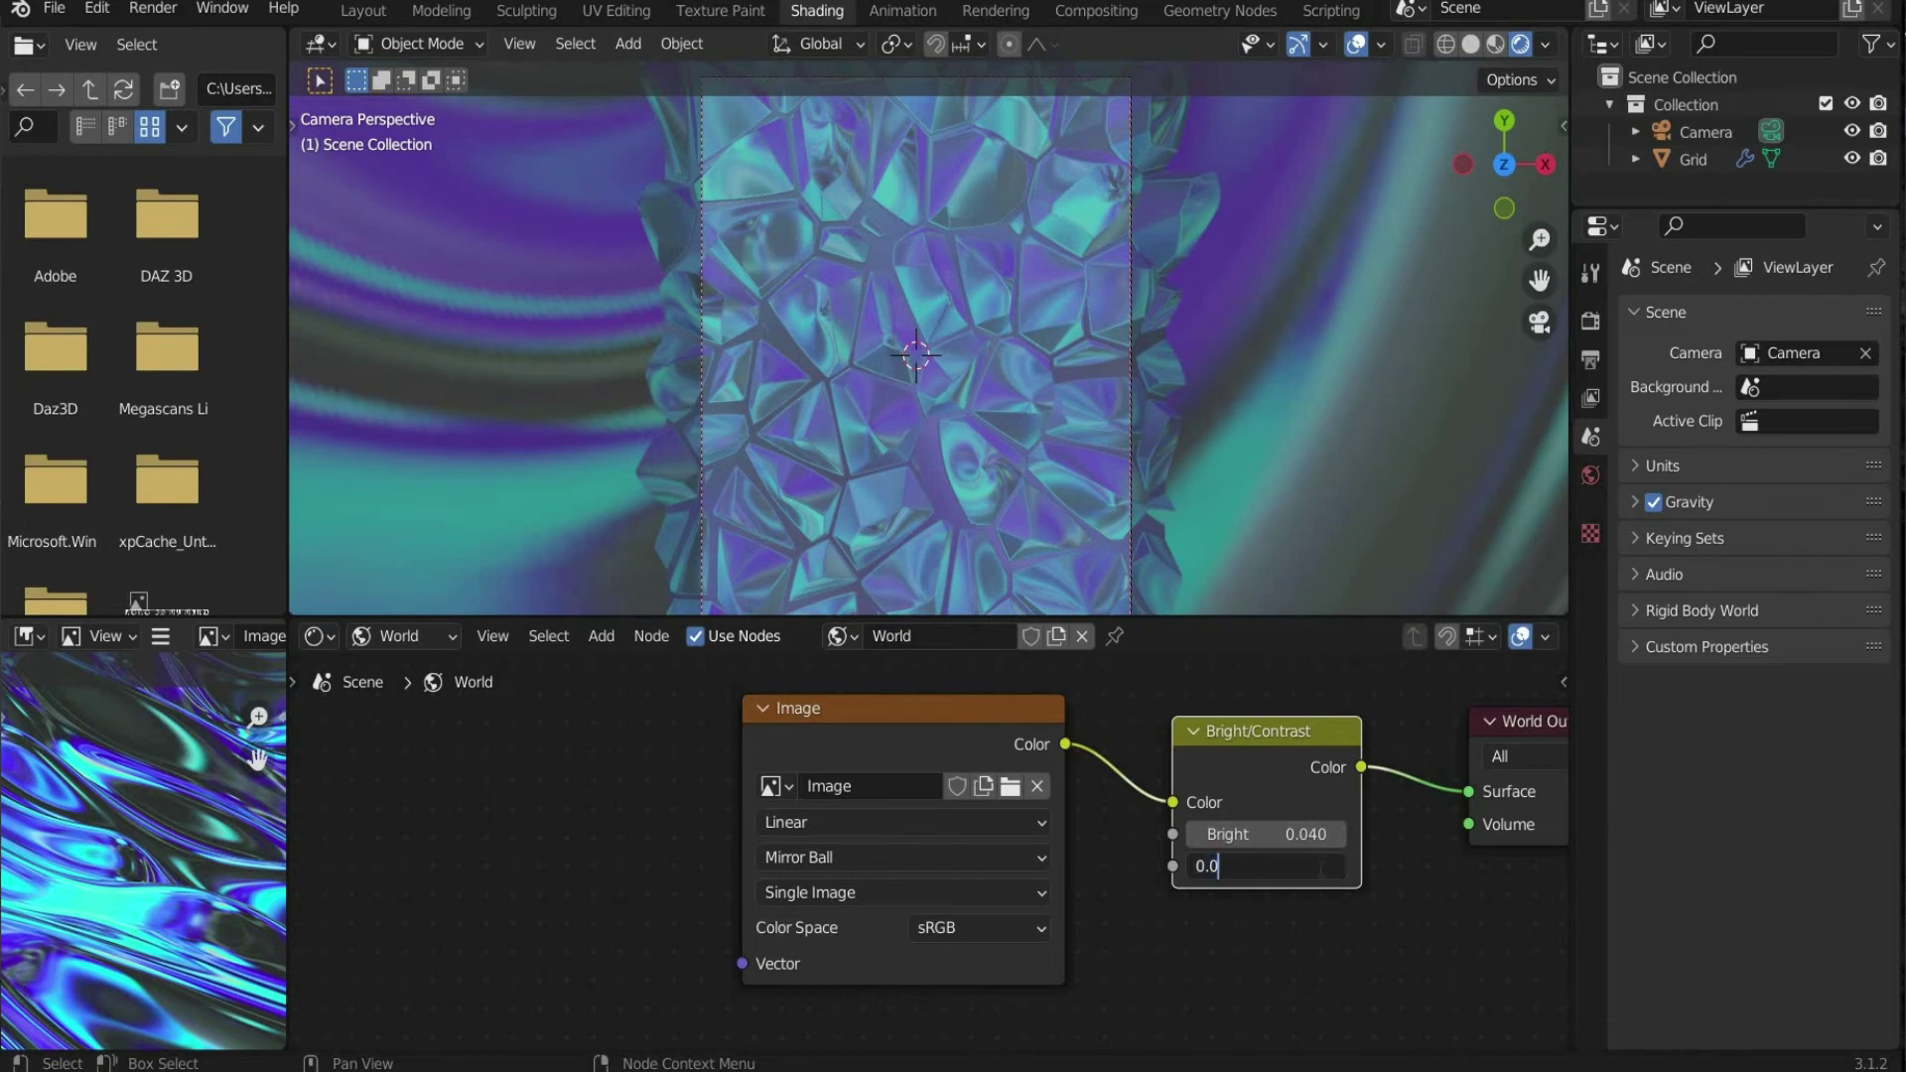
pyautogui.press('BackSpace')
pyautogui.write('15')
pyautogui.press('Return')
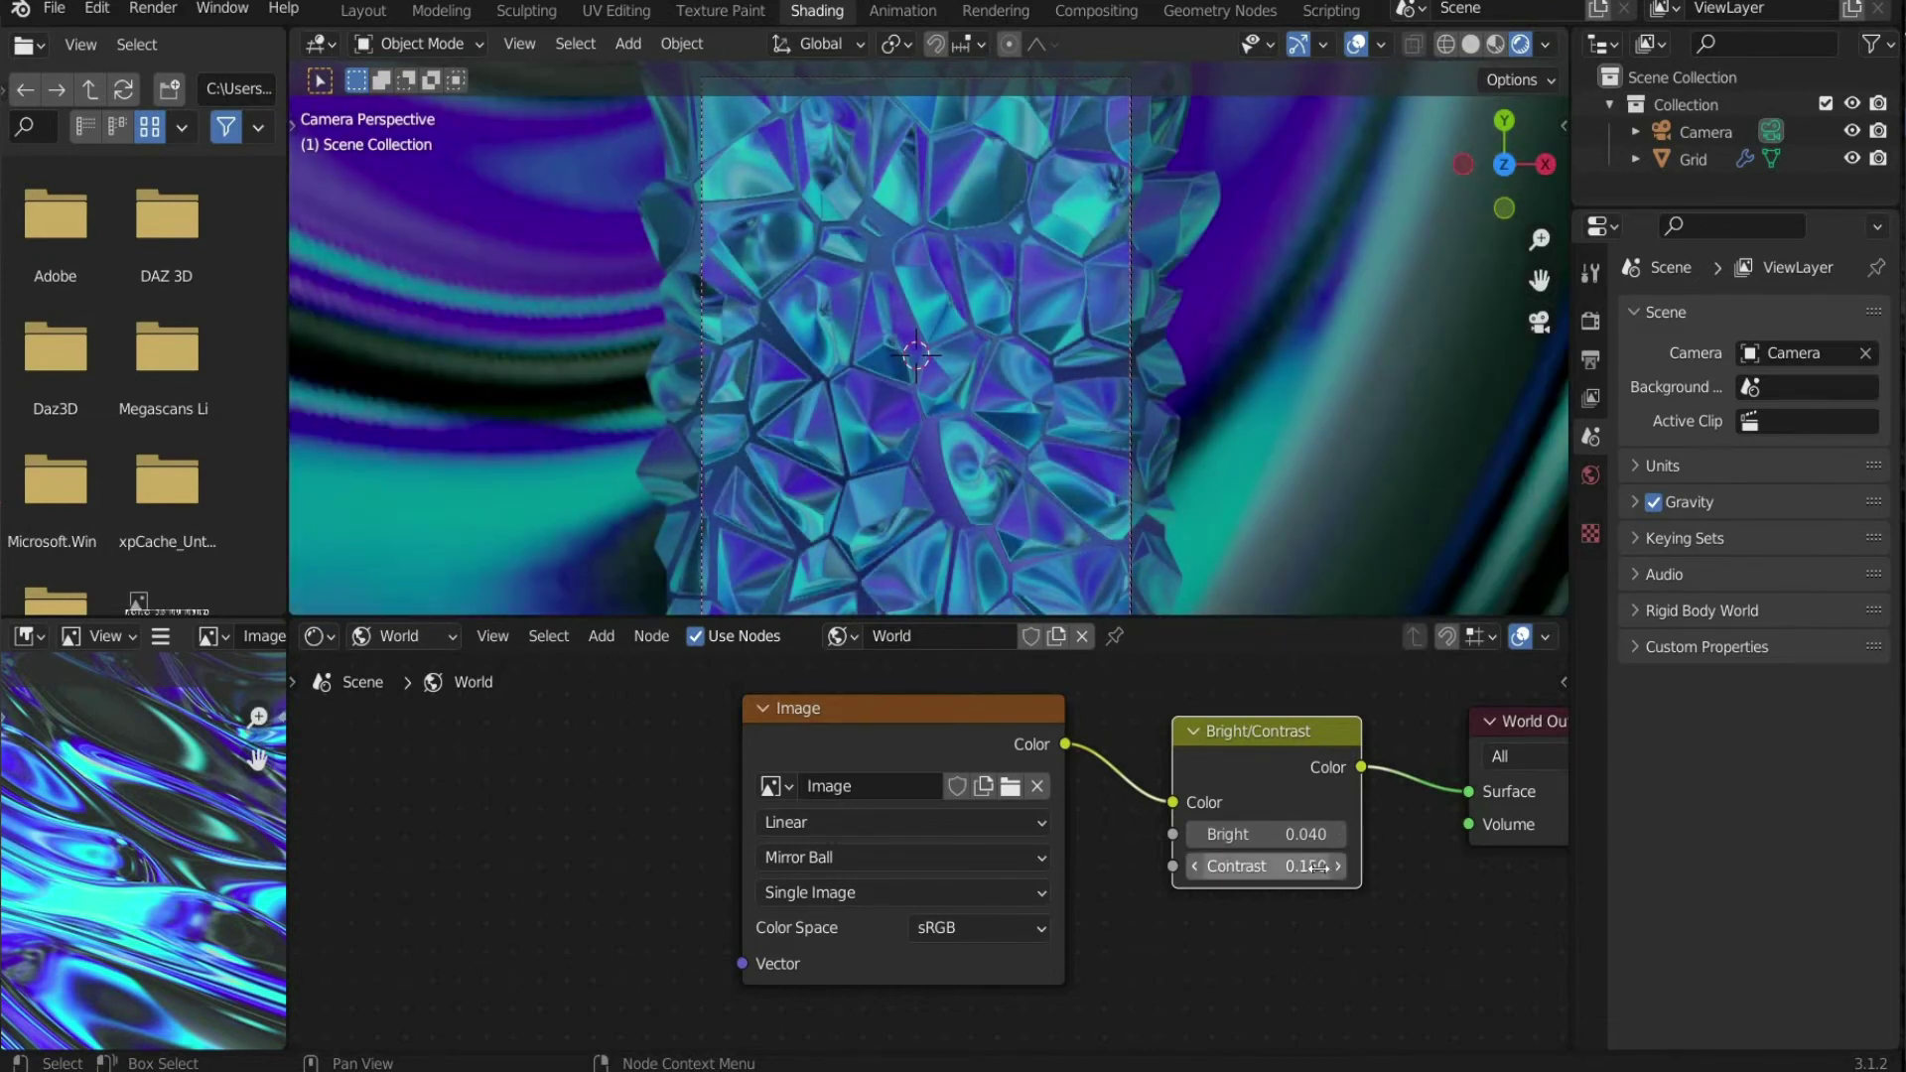
# Step: Insert a Hue/Saturation node on the link between the environment image node and the Bright/Contrast node
pyautogui.click(602, 636)
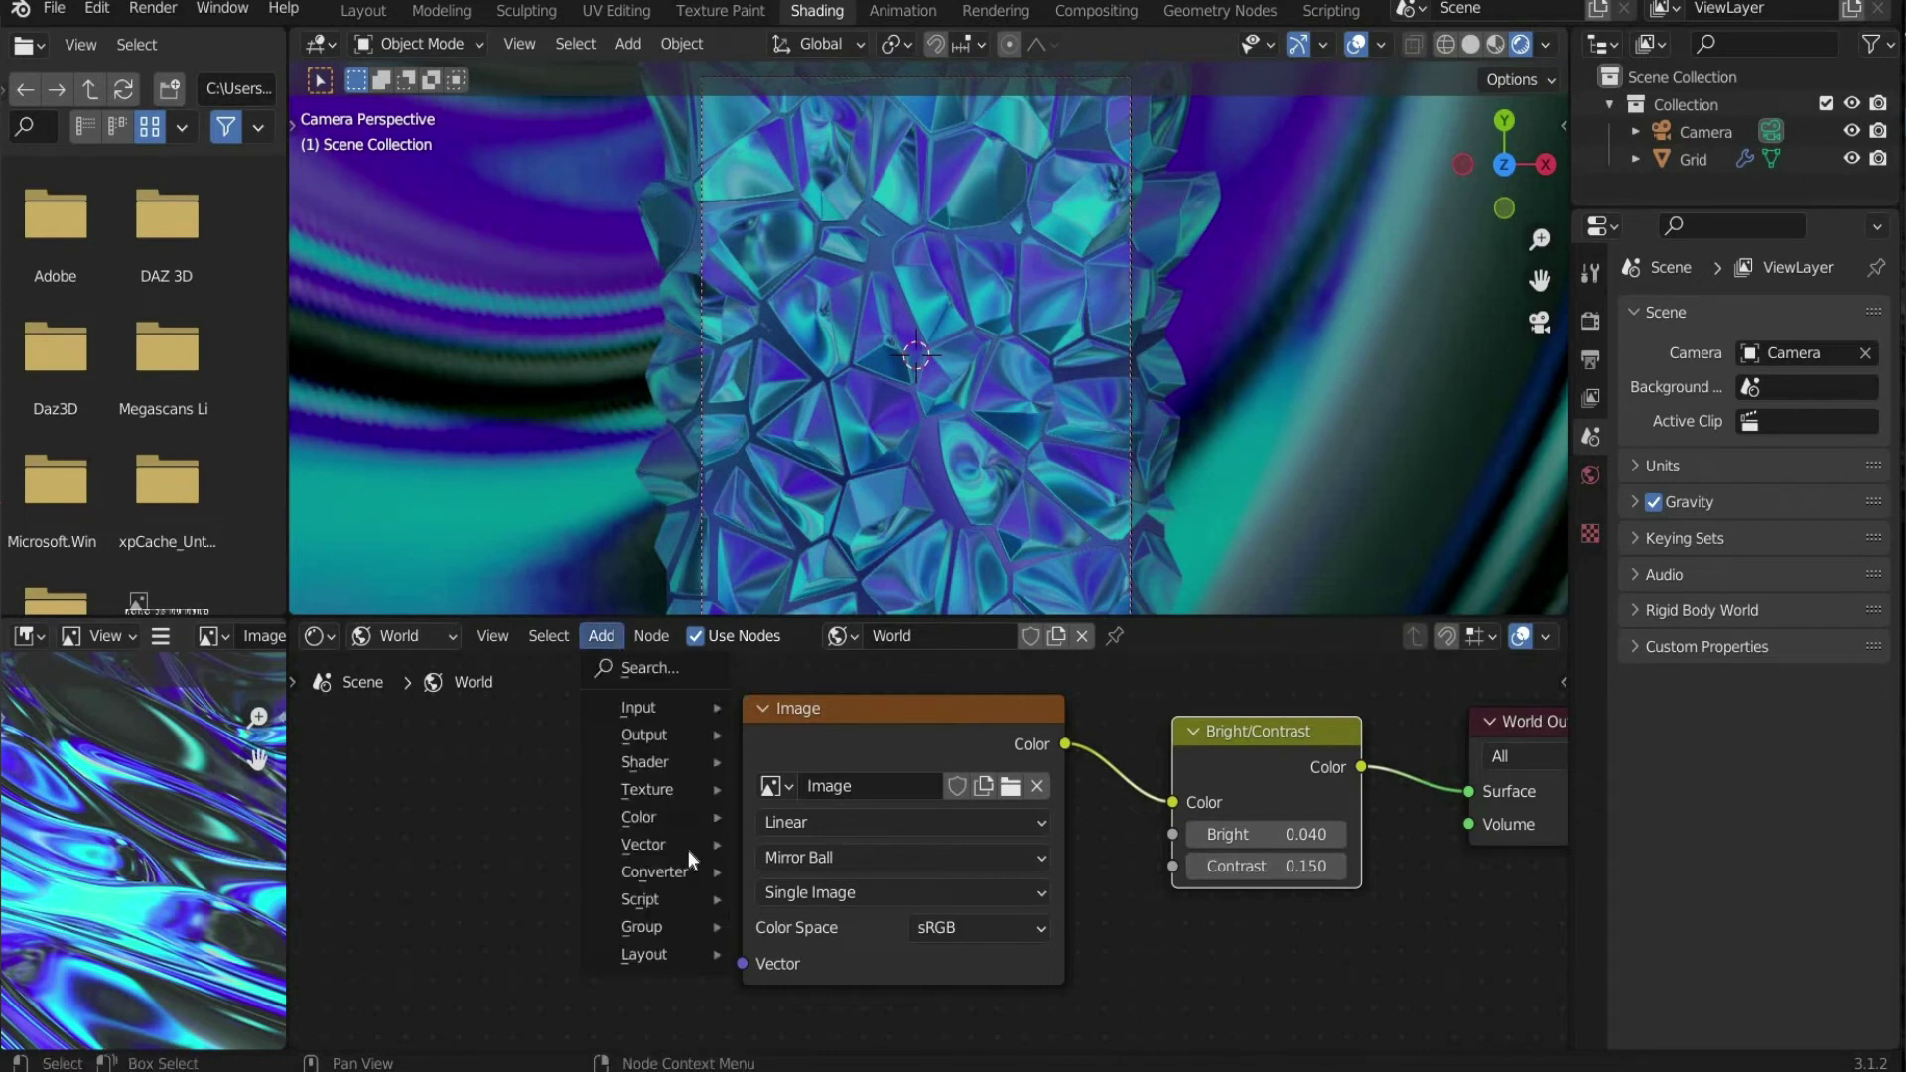
pyautogui.moveTo(685, 818)
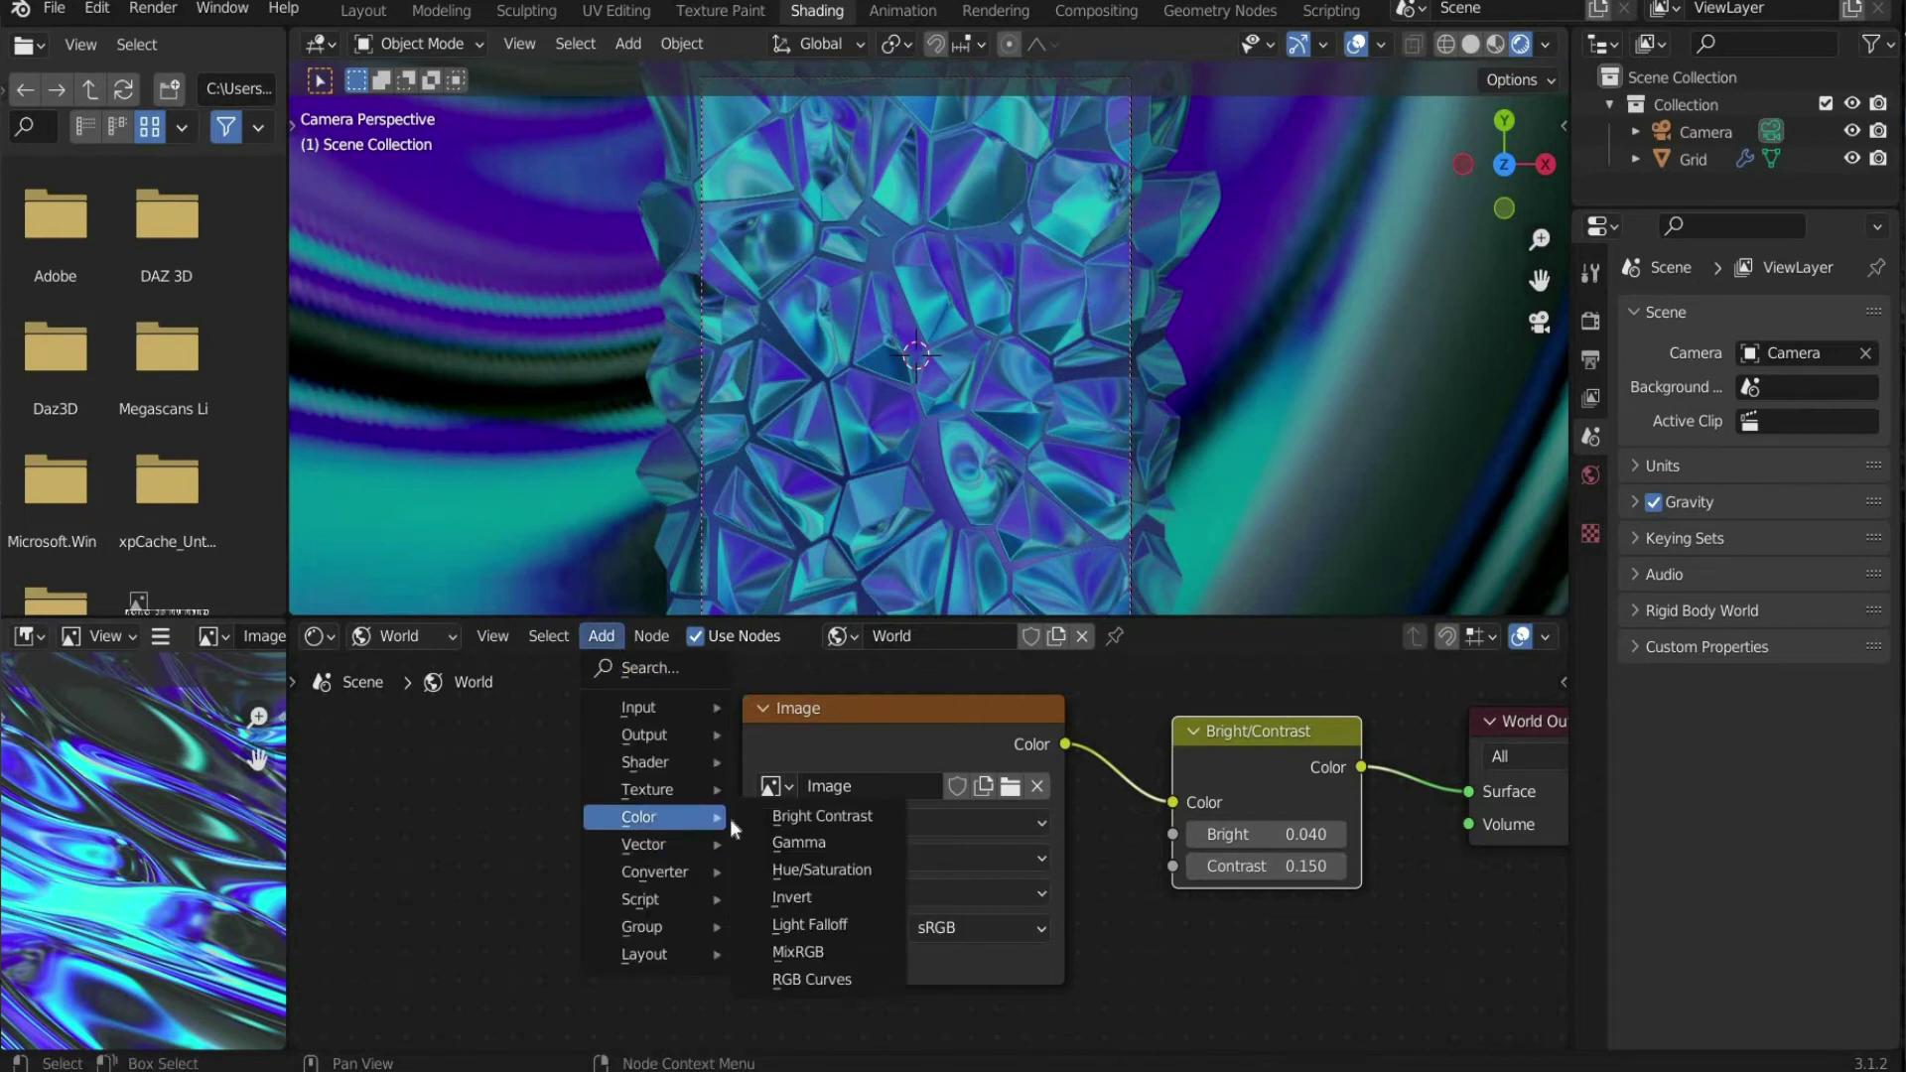
pyautogui.click(824, 872)
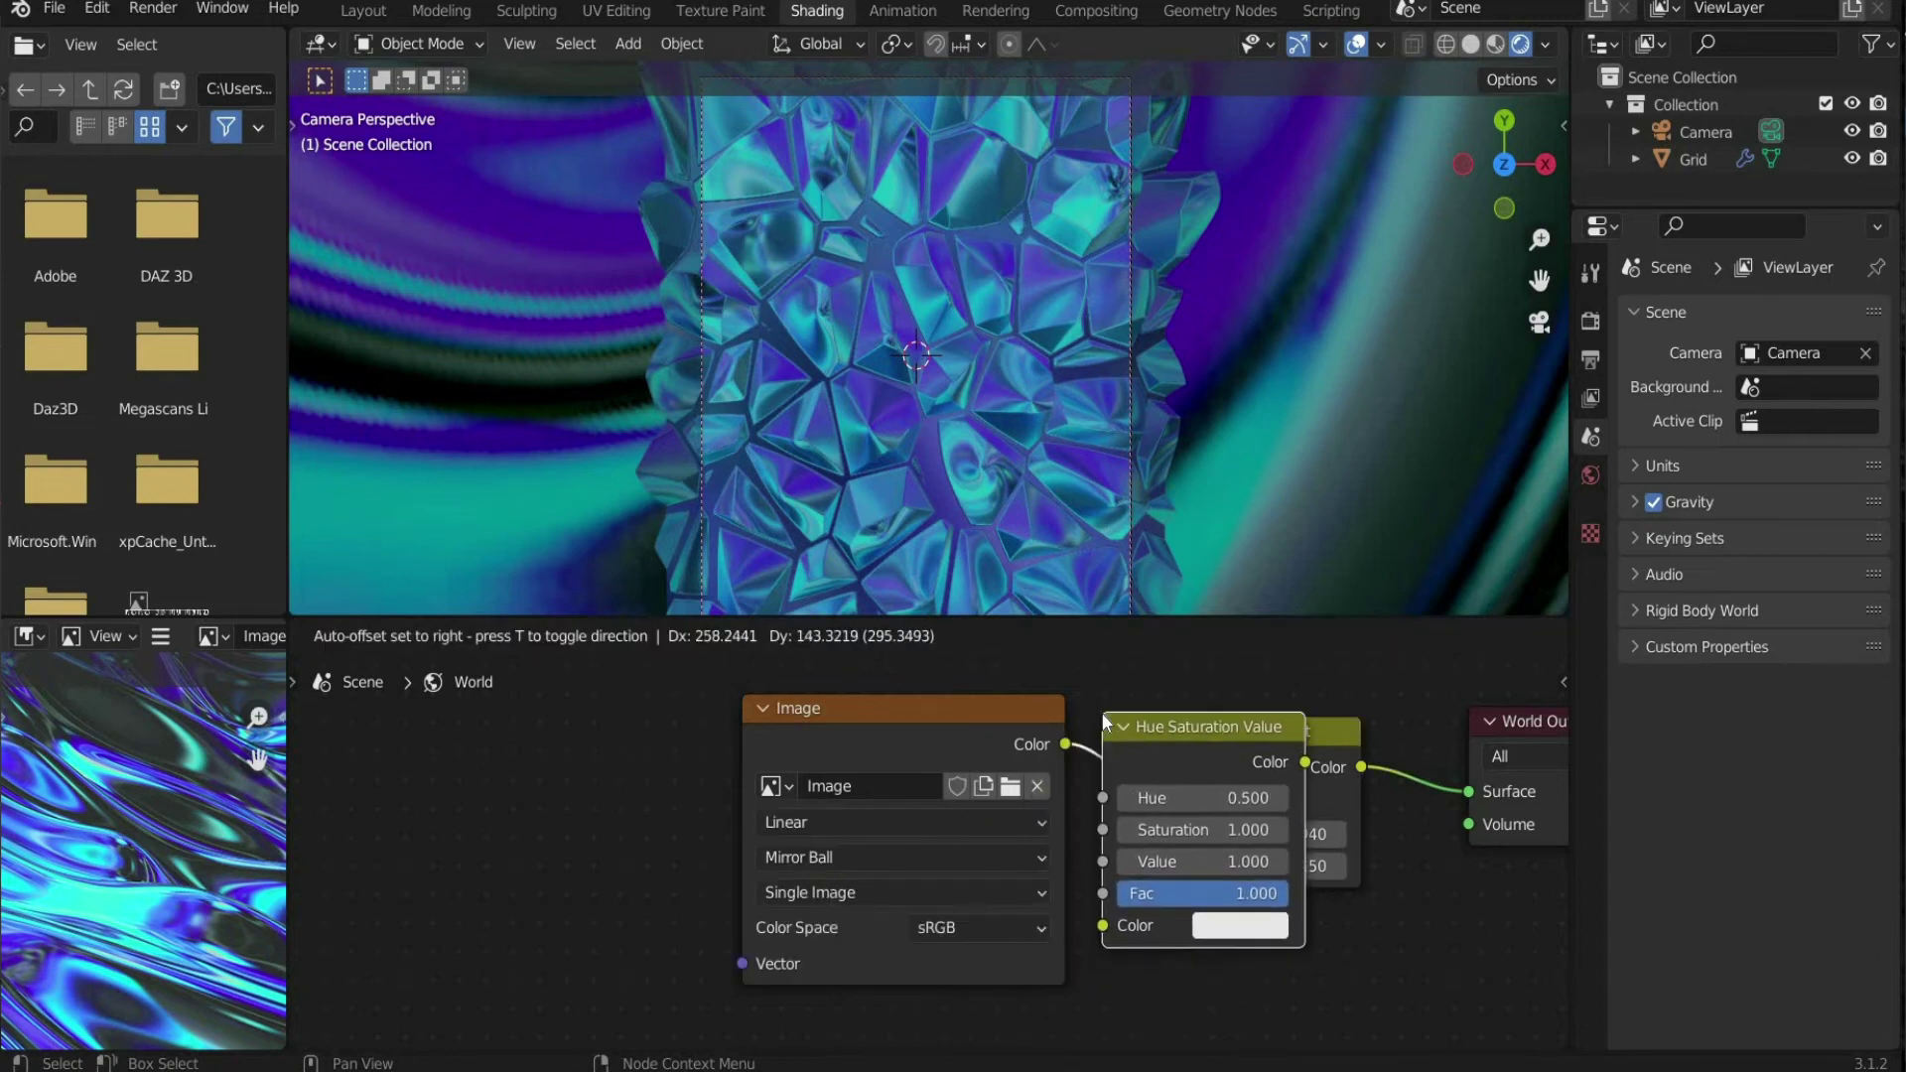
pyautogui.click(1177, 722)
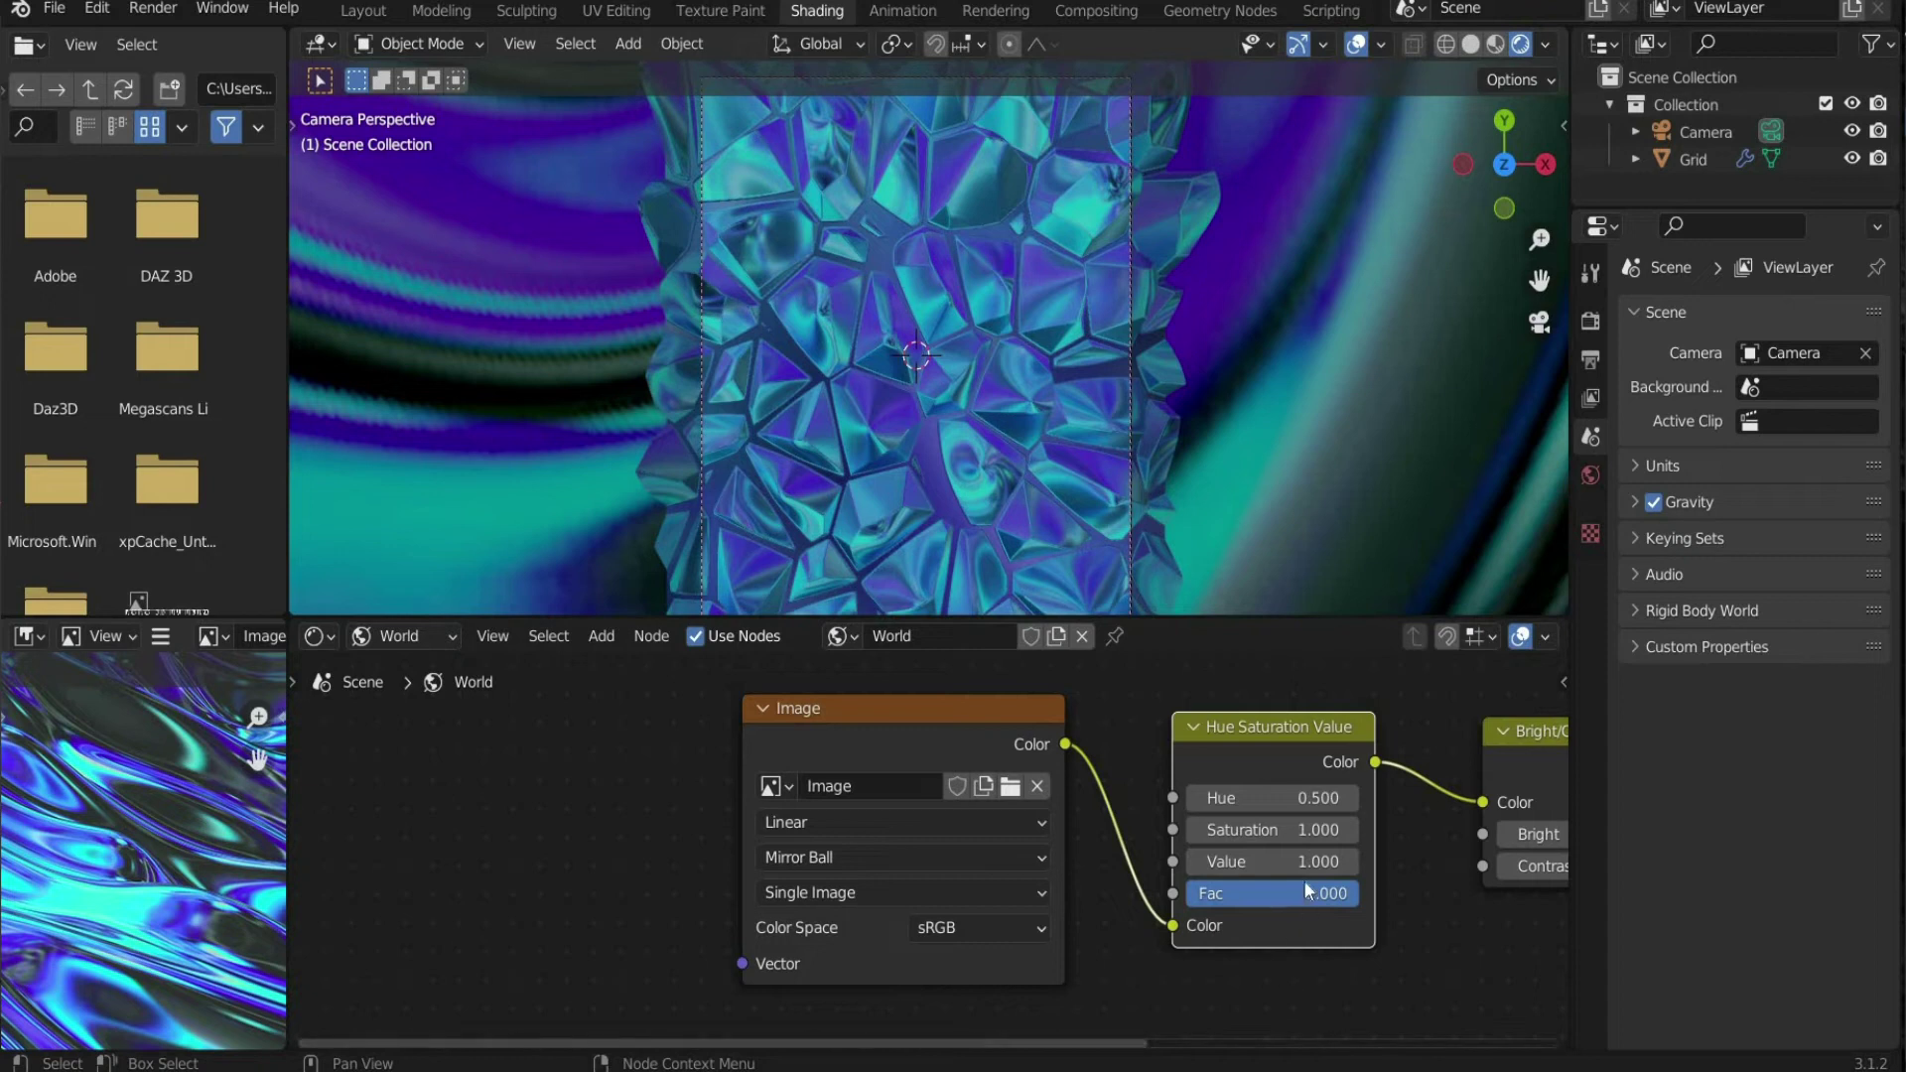
# Step: Set the Hue Saturation Value node's Saturation to 2, Value to 1.3 and Fac to 0
pyautogui.click(1317, 830)
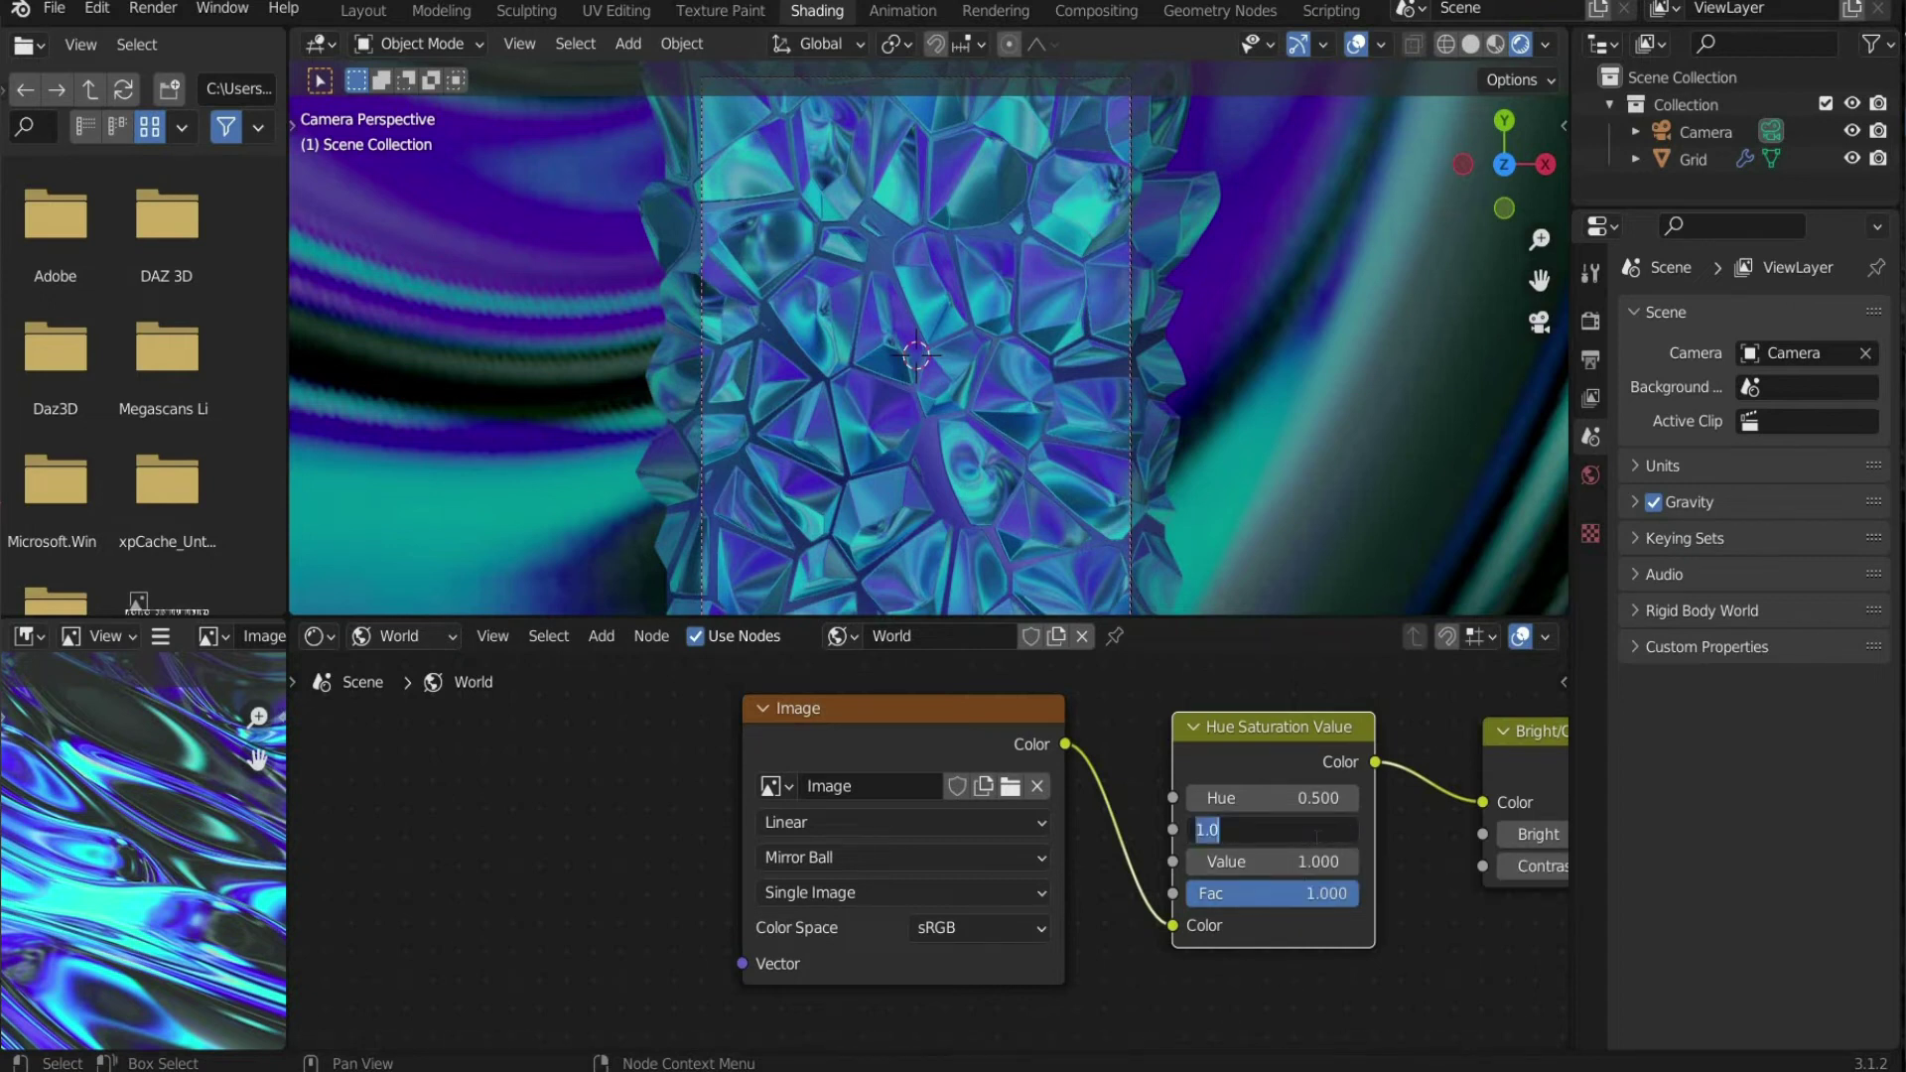
pyautogui.write('2')
pyautogui.press('Tab')
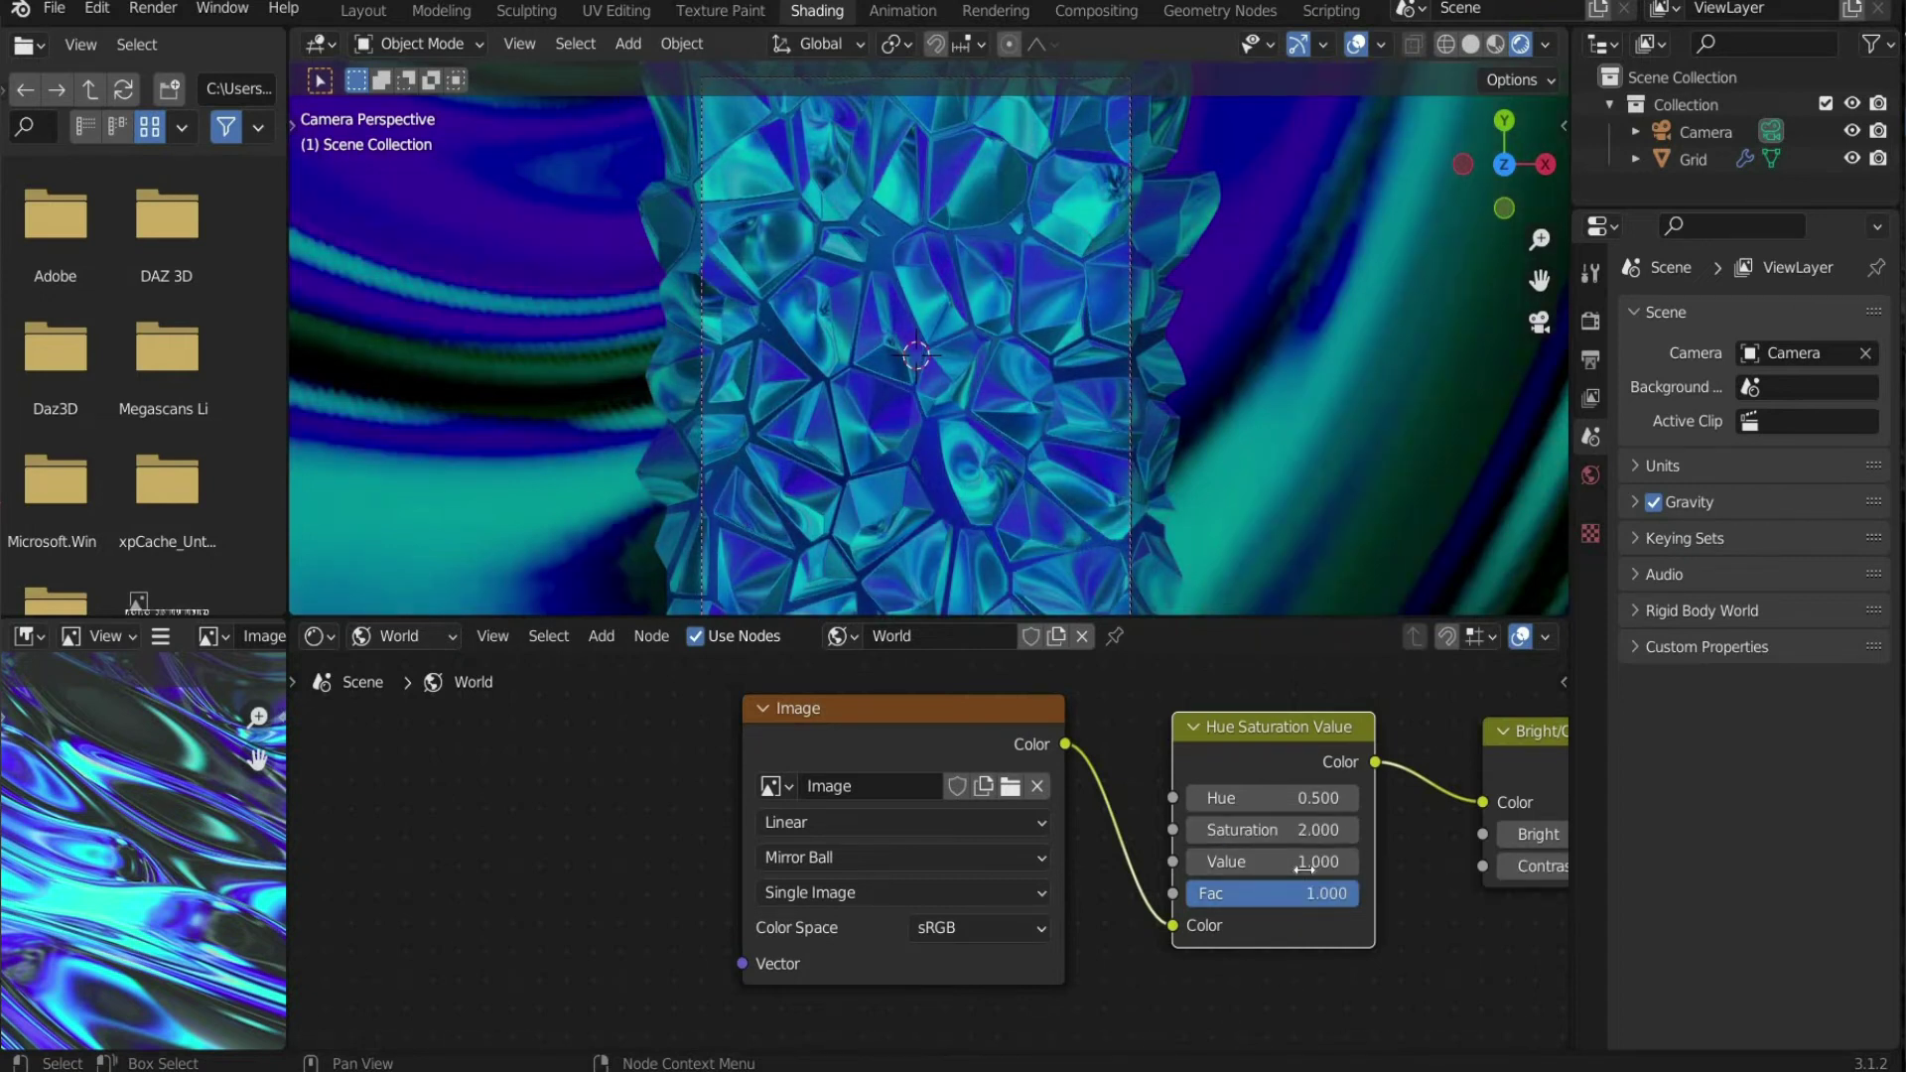
pyautogui.write('1.3')
pyautogui.press('Tab')
pyautogui.write('0')
pyautogui.press('Return')
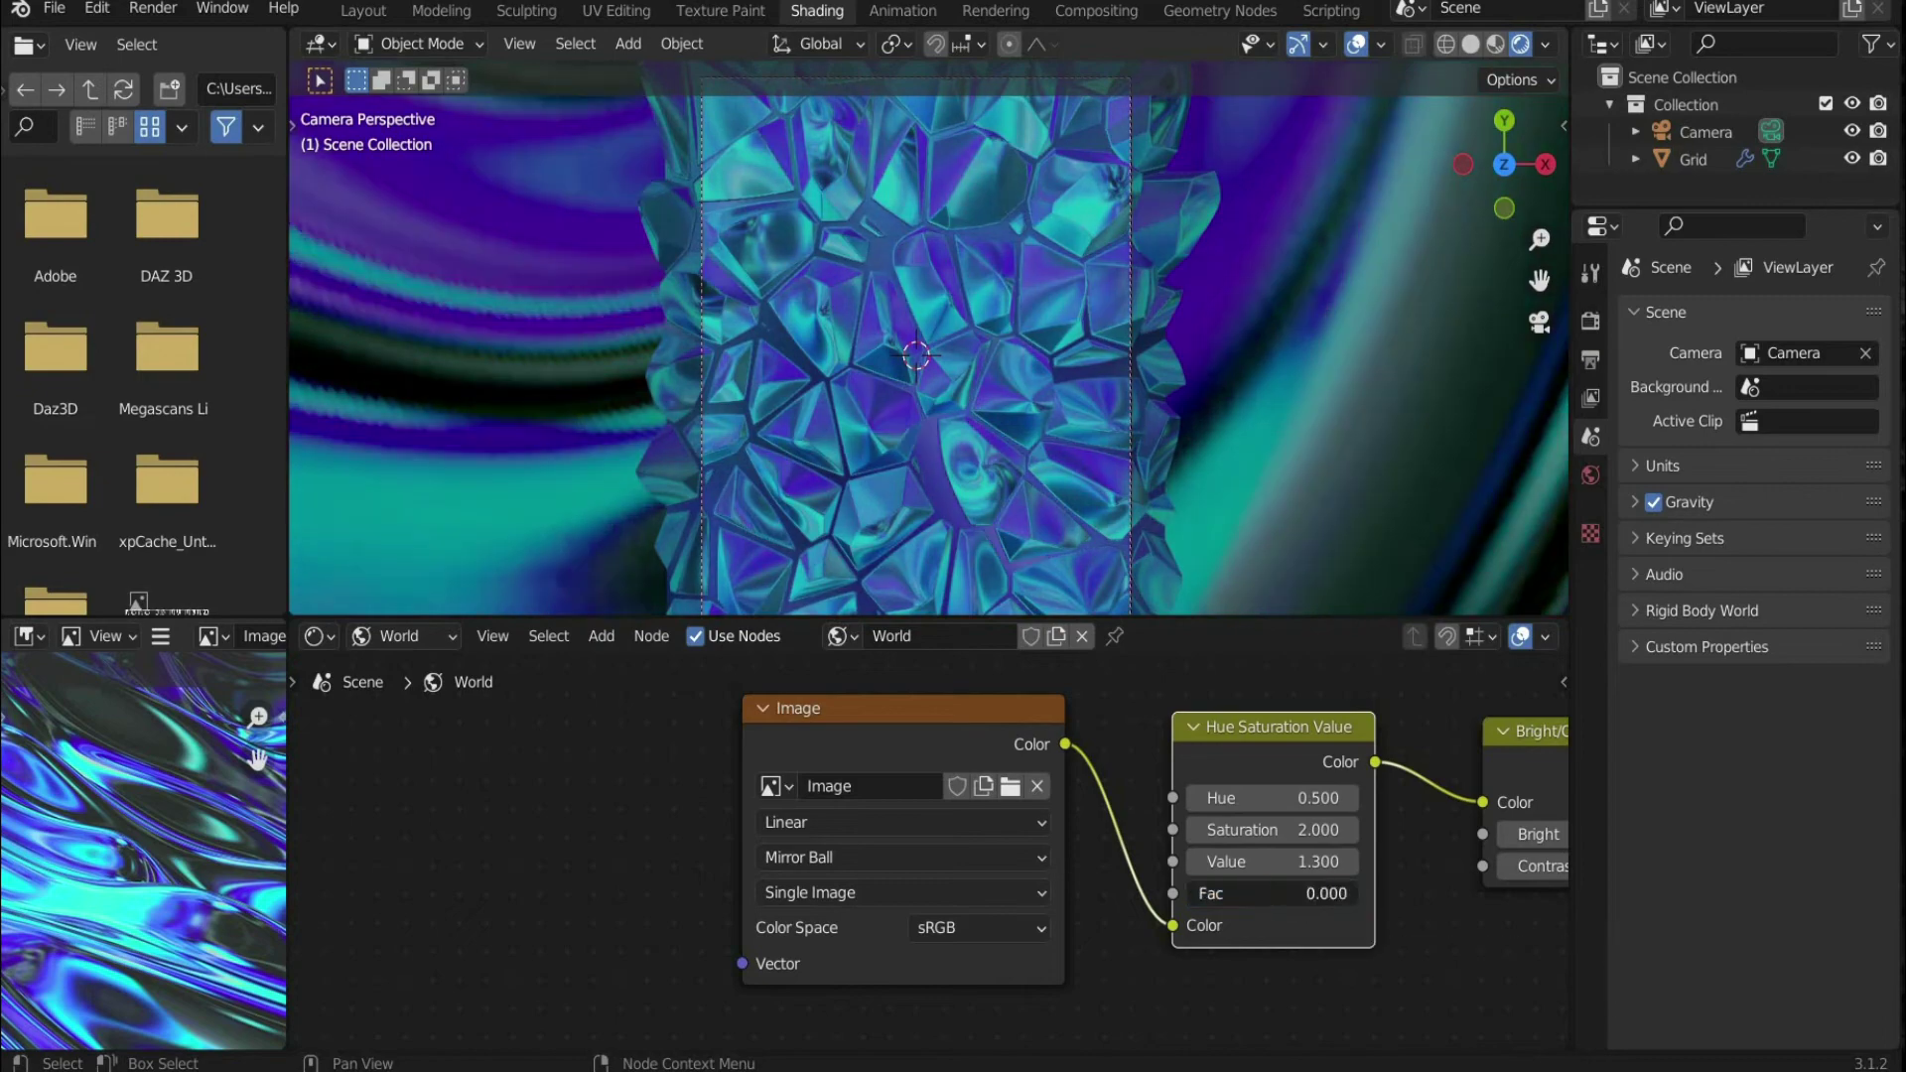
# Step: Add a Vector Transform node before the environment image node and connect its Vector output to the image's Vector input
pyautogui.click(601, 645)
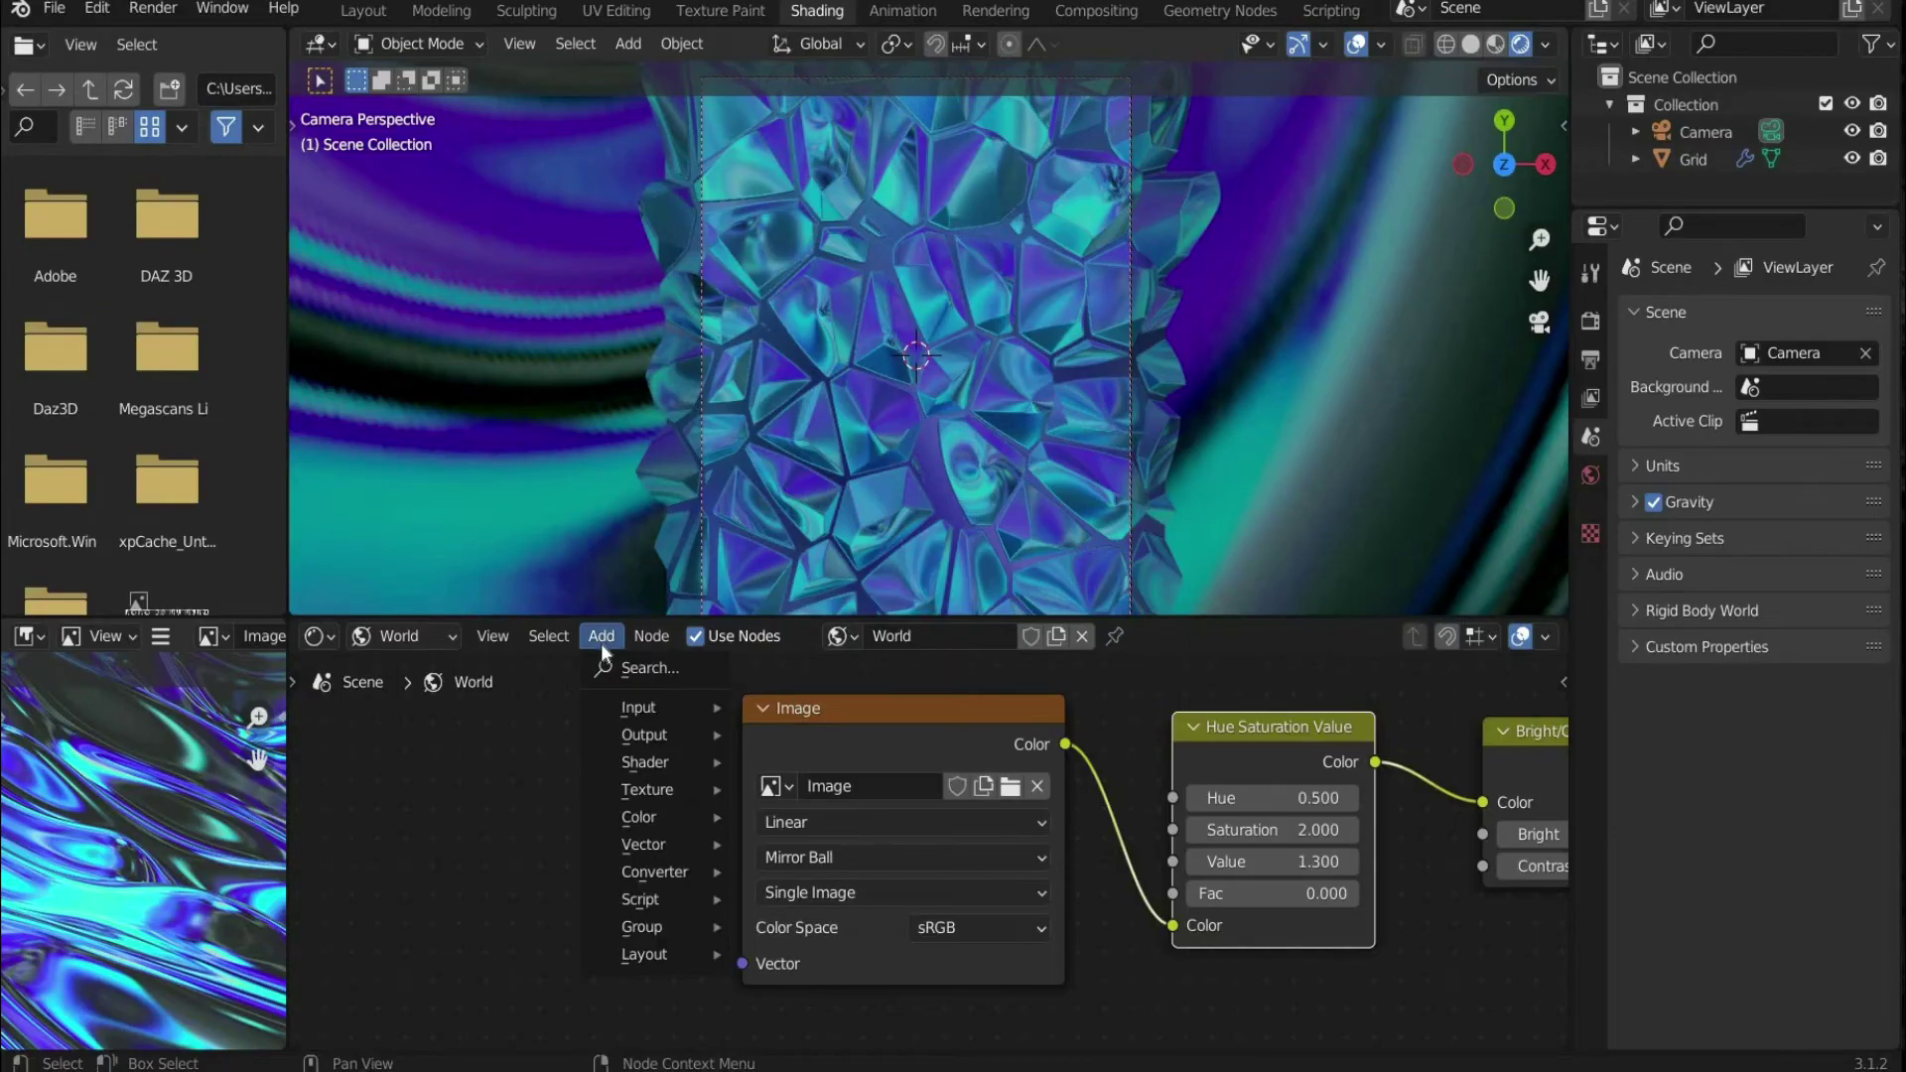
pyautogui.click(647, 671)
pyautogui.write('vec')
pyautogui.click(730, 808)
pyautogui.click(585, 869)
pyautogui.moveTo(691, 780); pyautogui.dragTo(742, 963)
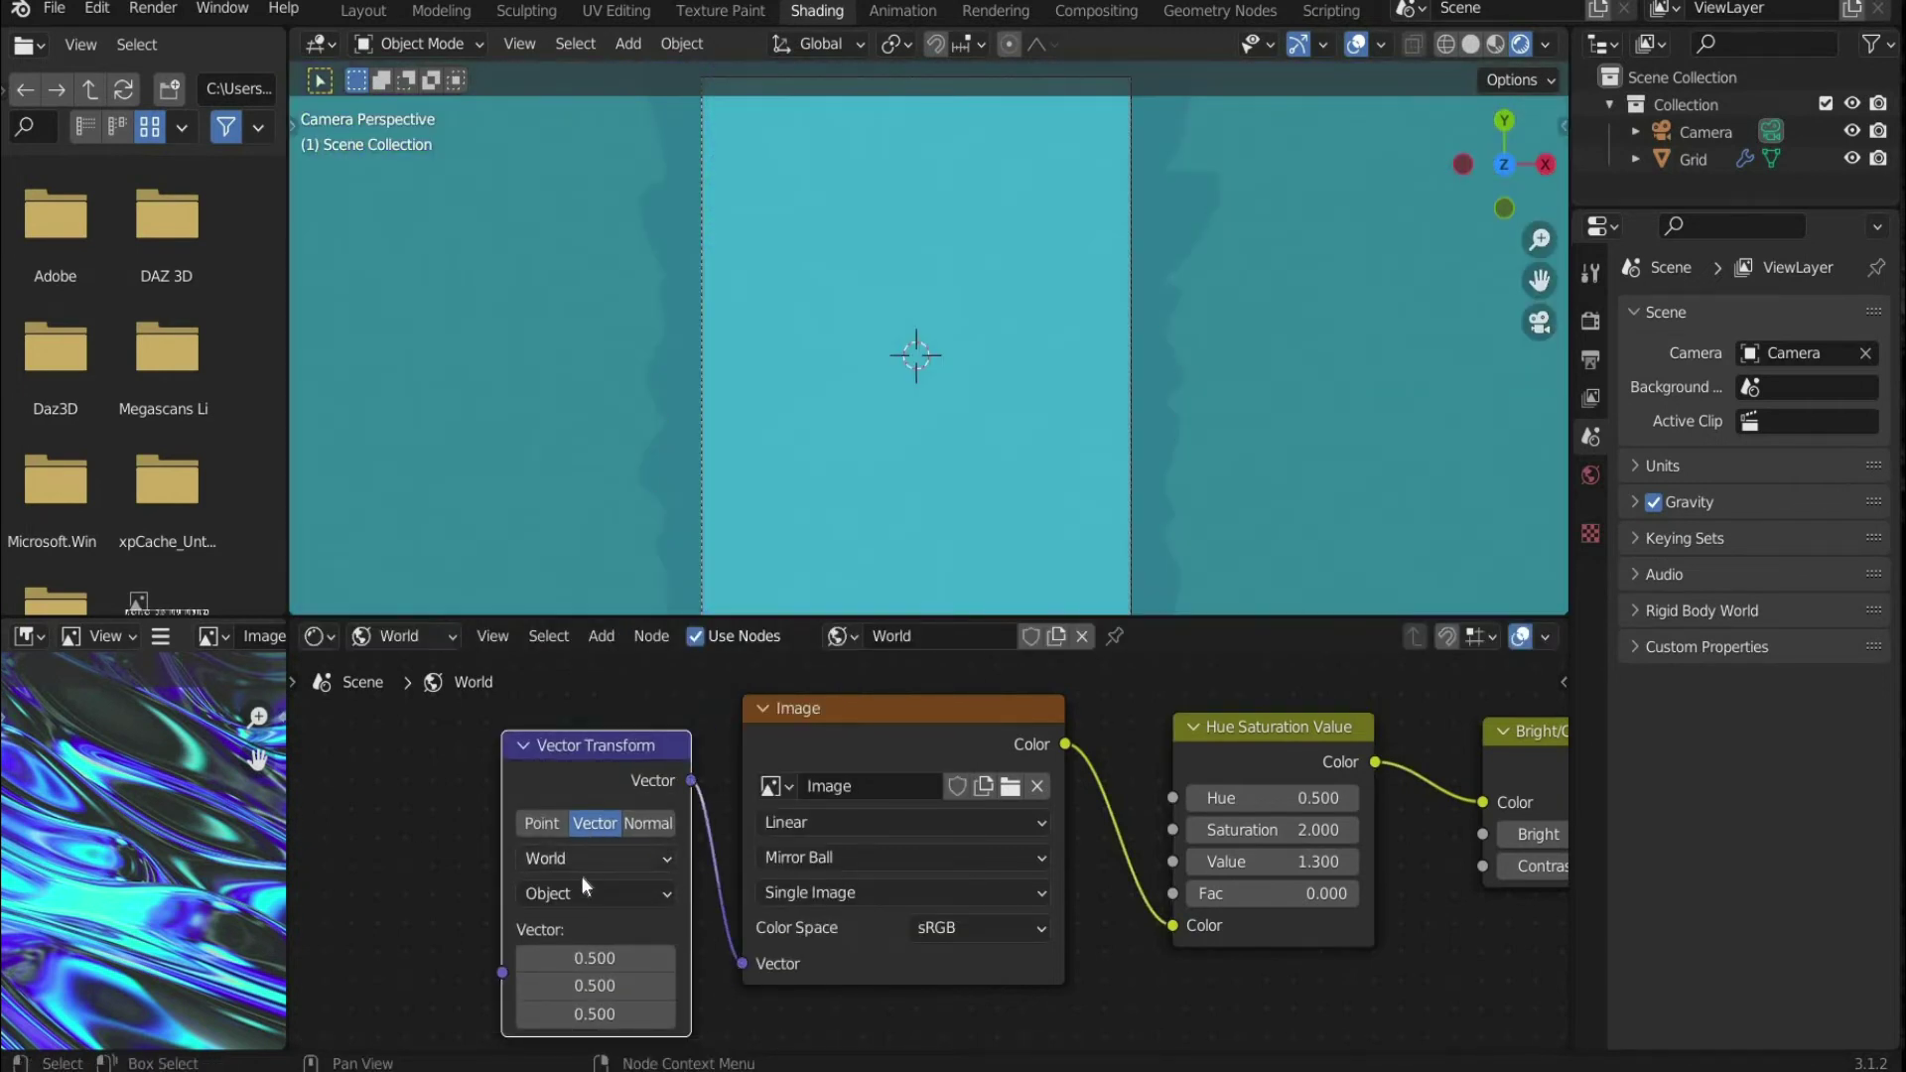
# Step: Set the Vector Transform node to convert from Camera to World space
pyautogui.click(582, 859)
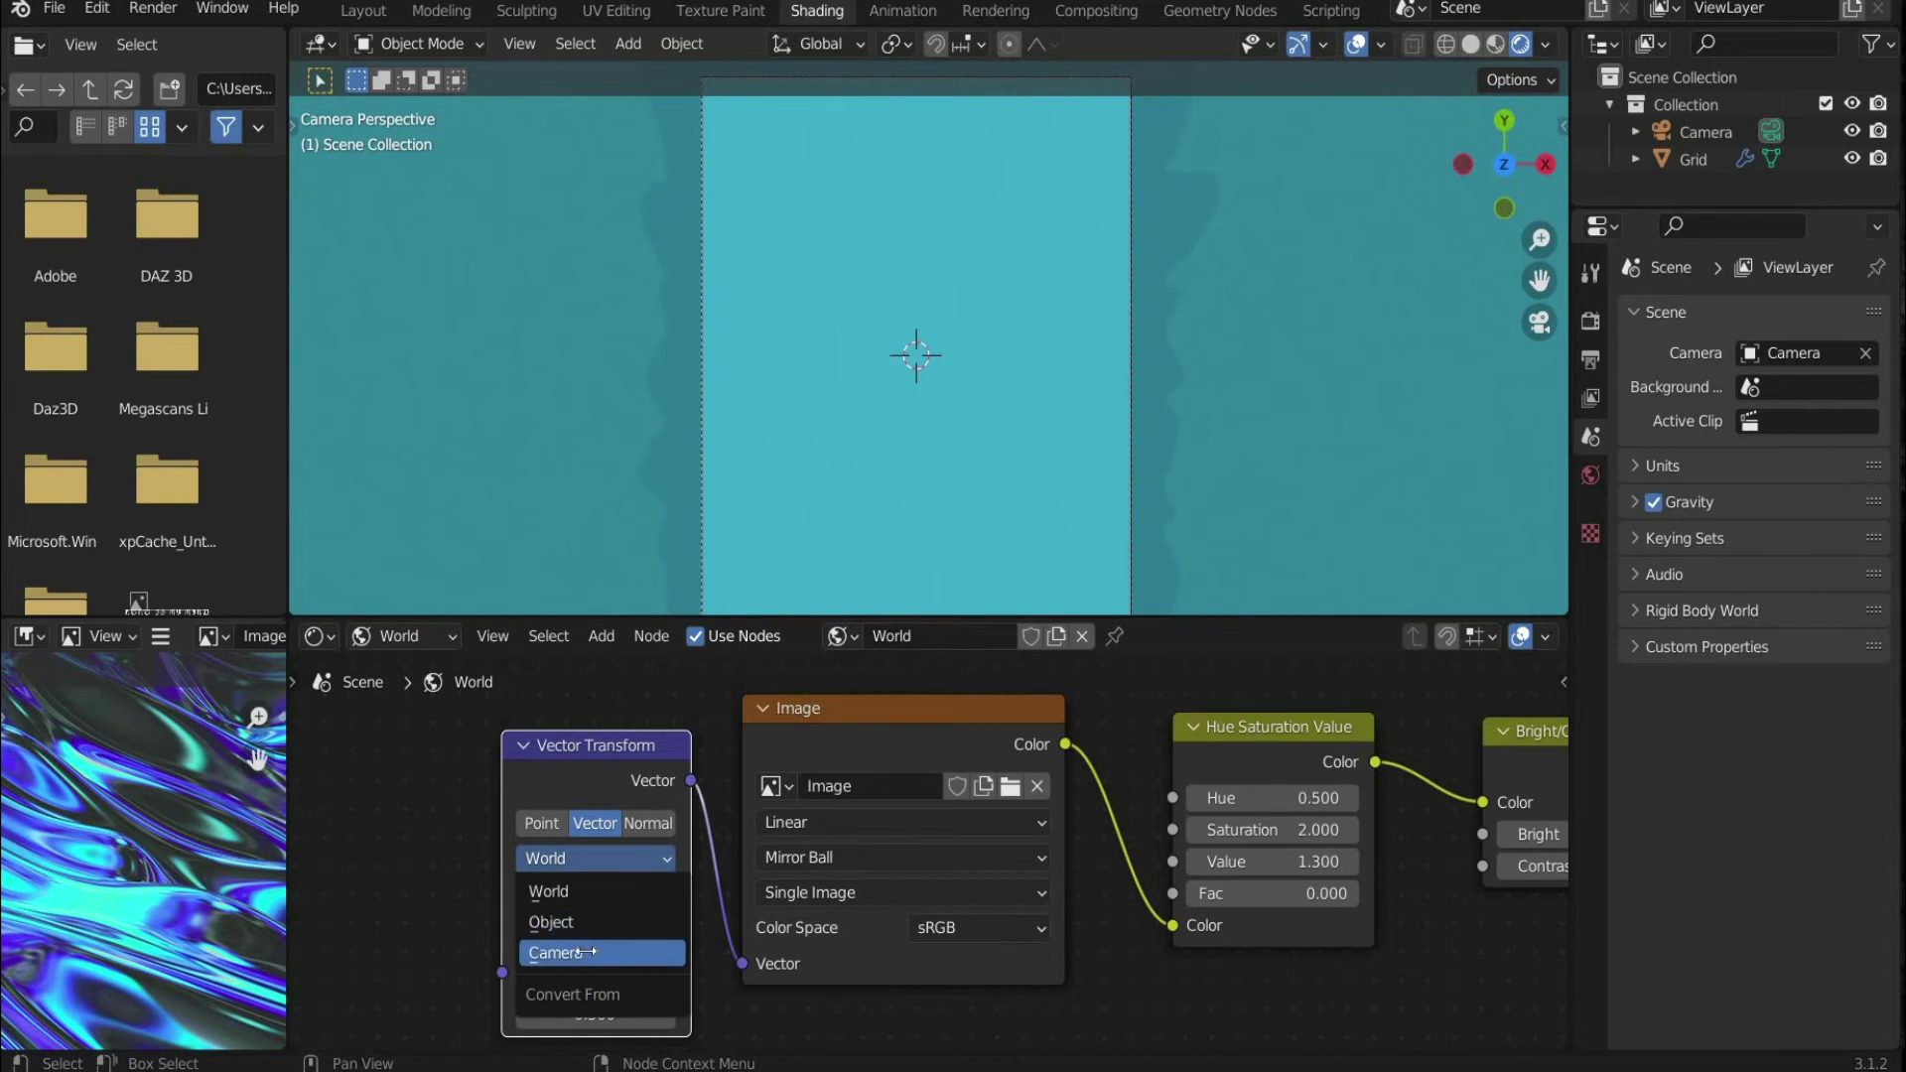
pyautogui.click(585, 951)
pyautogui.click(576, 893)
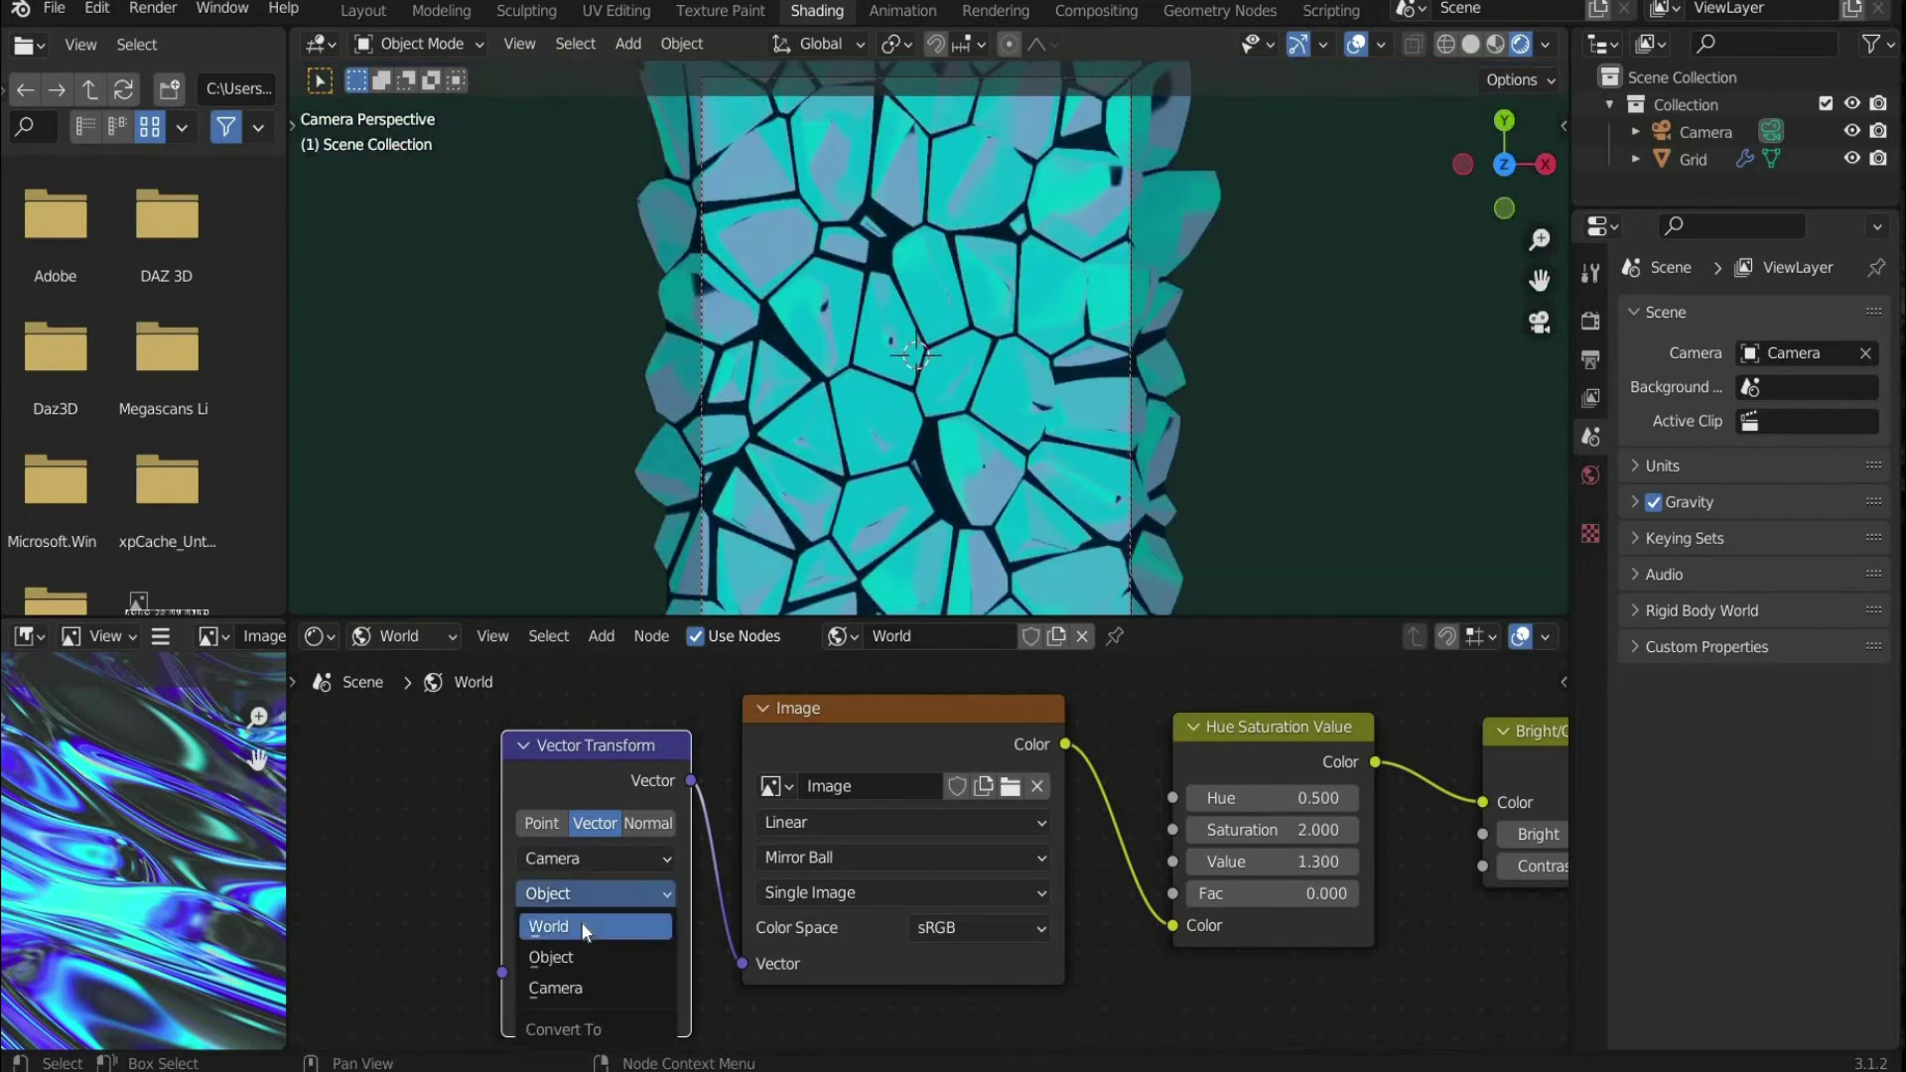
pyautogui.click(583, 928)
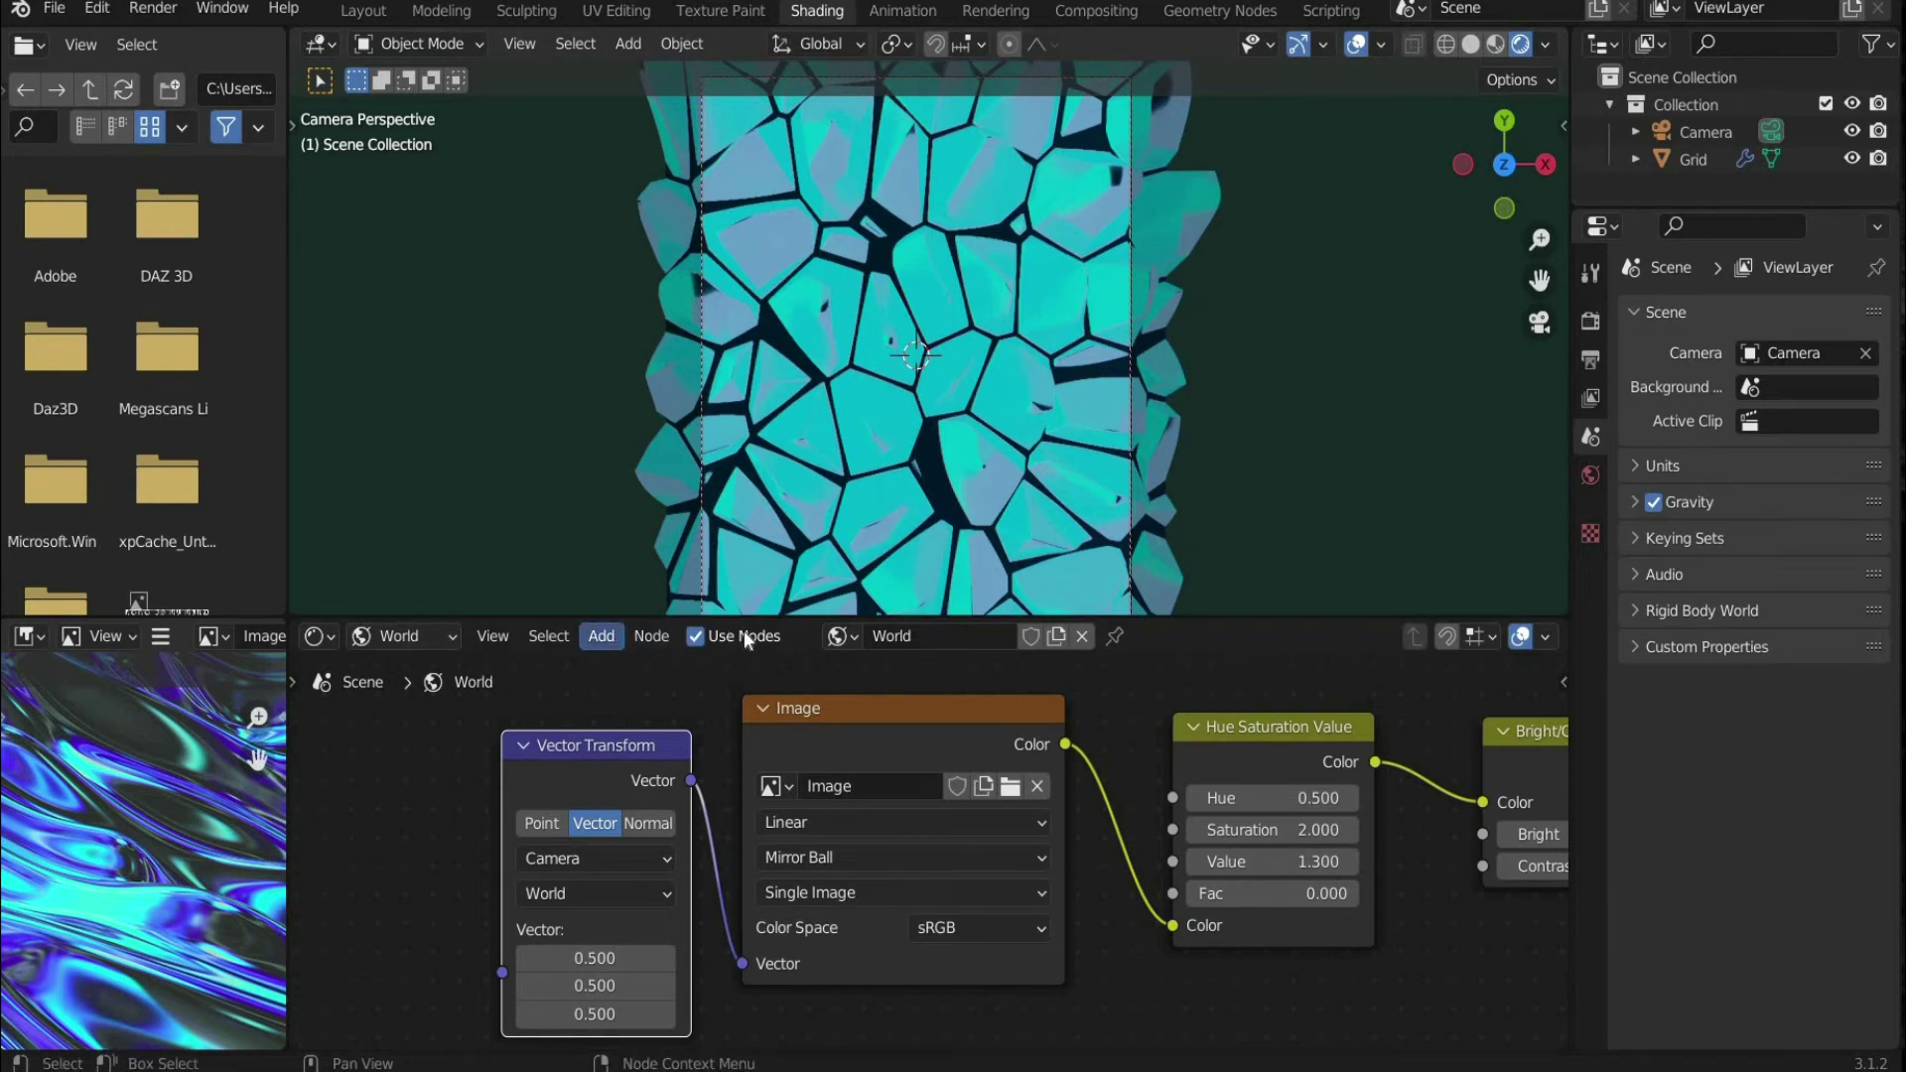
# Step: Add a Geometry node, connect its Position output to the Vector Transform's Vector input, and place it close beside that node
pyautogui.click(596, 639)
pyautogui.click(632, 673)
pyautogui.write('ge')
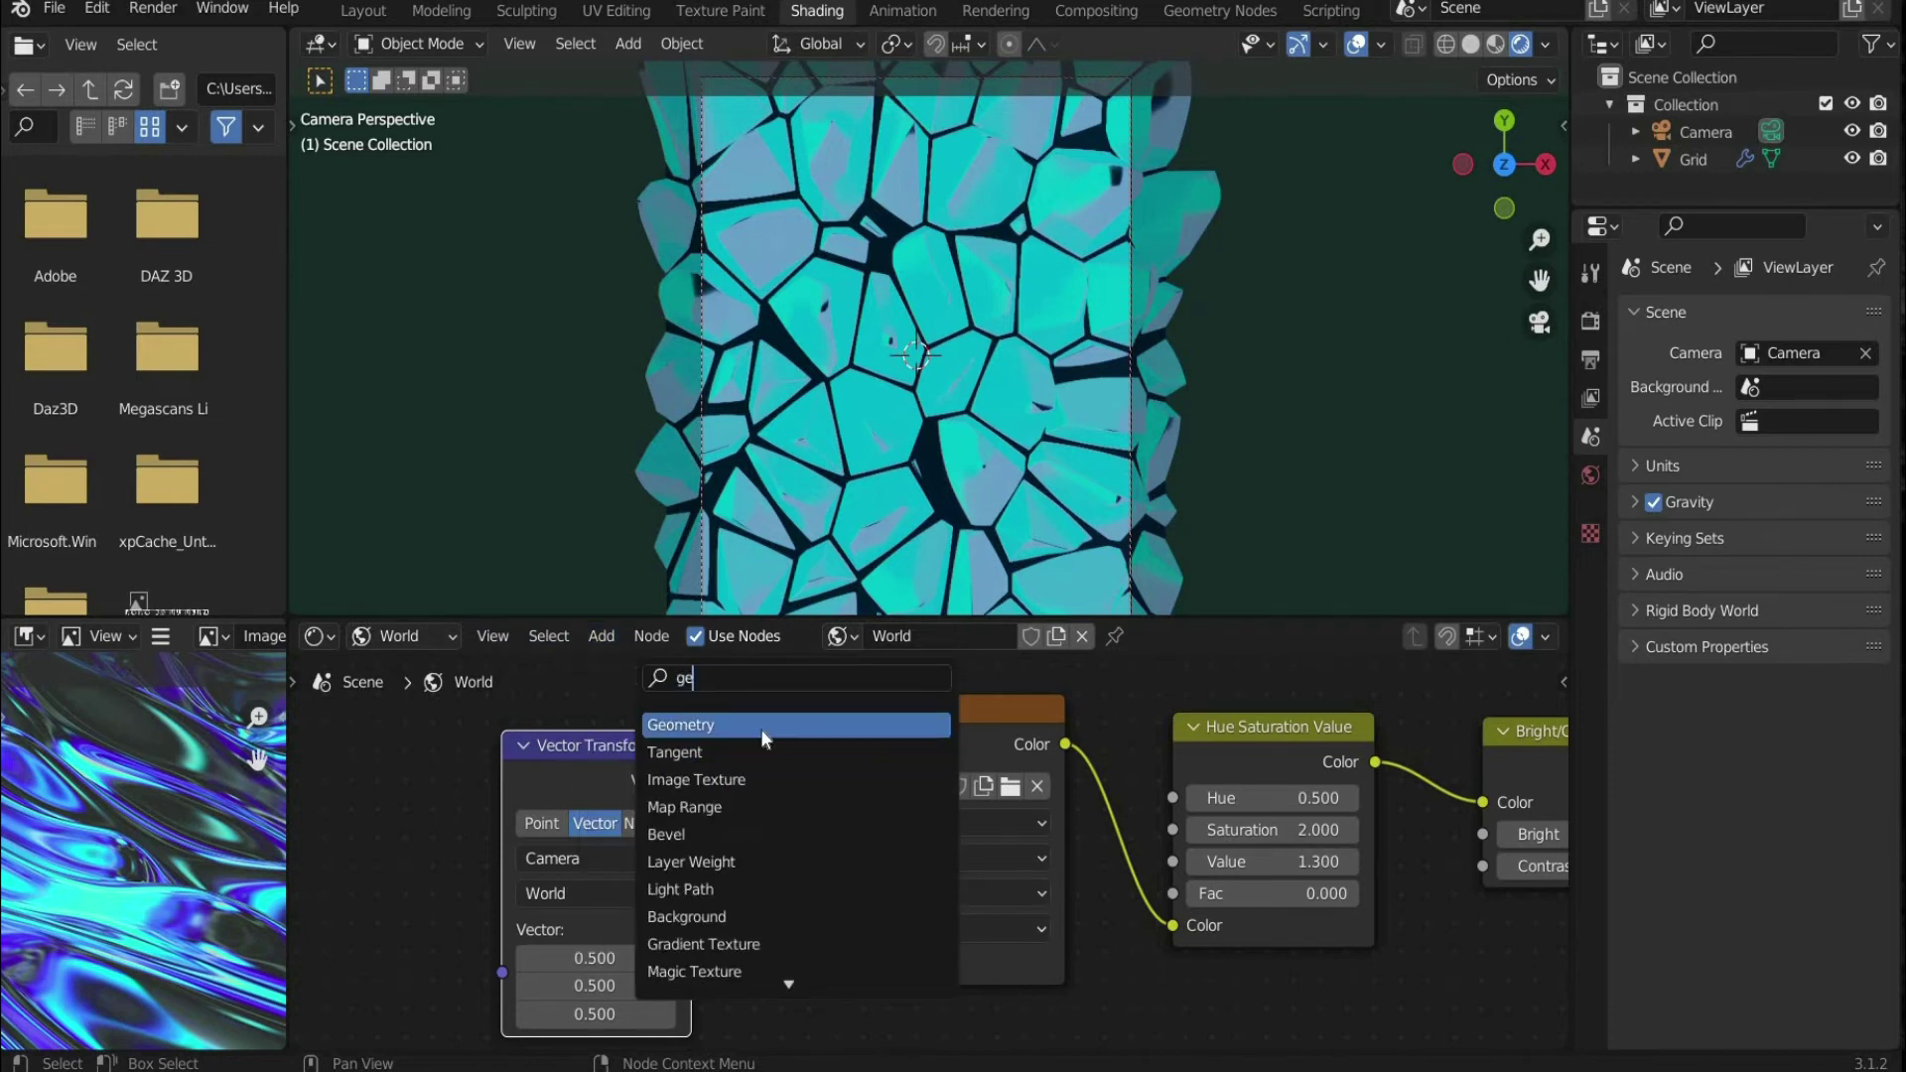
pyautogui.click(760, 729)
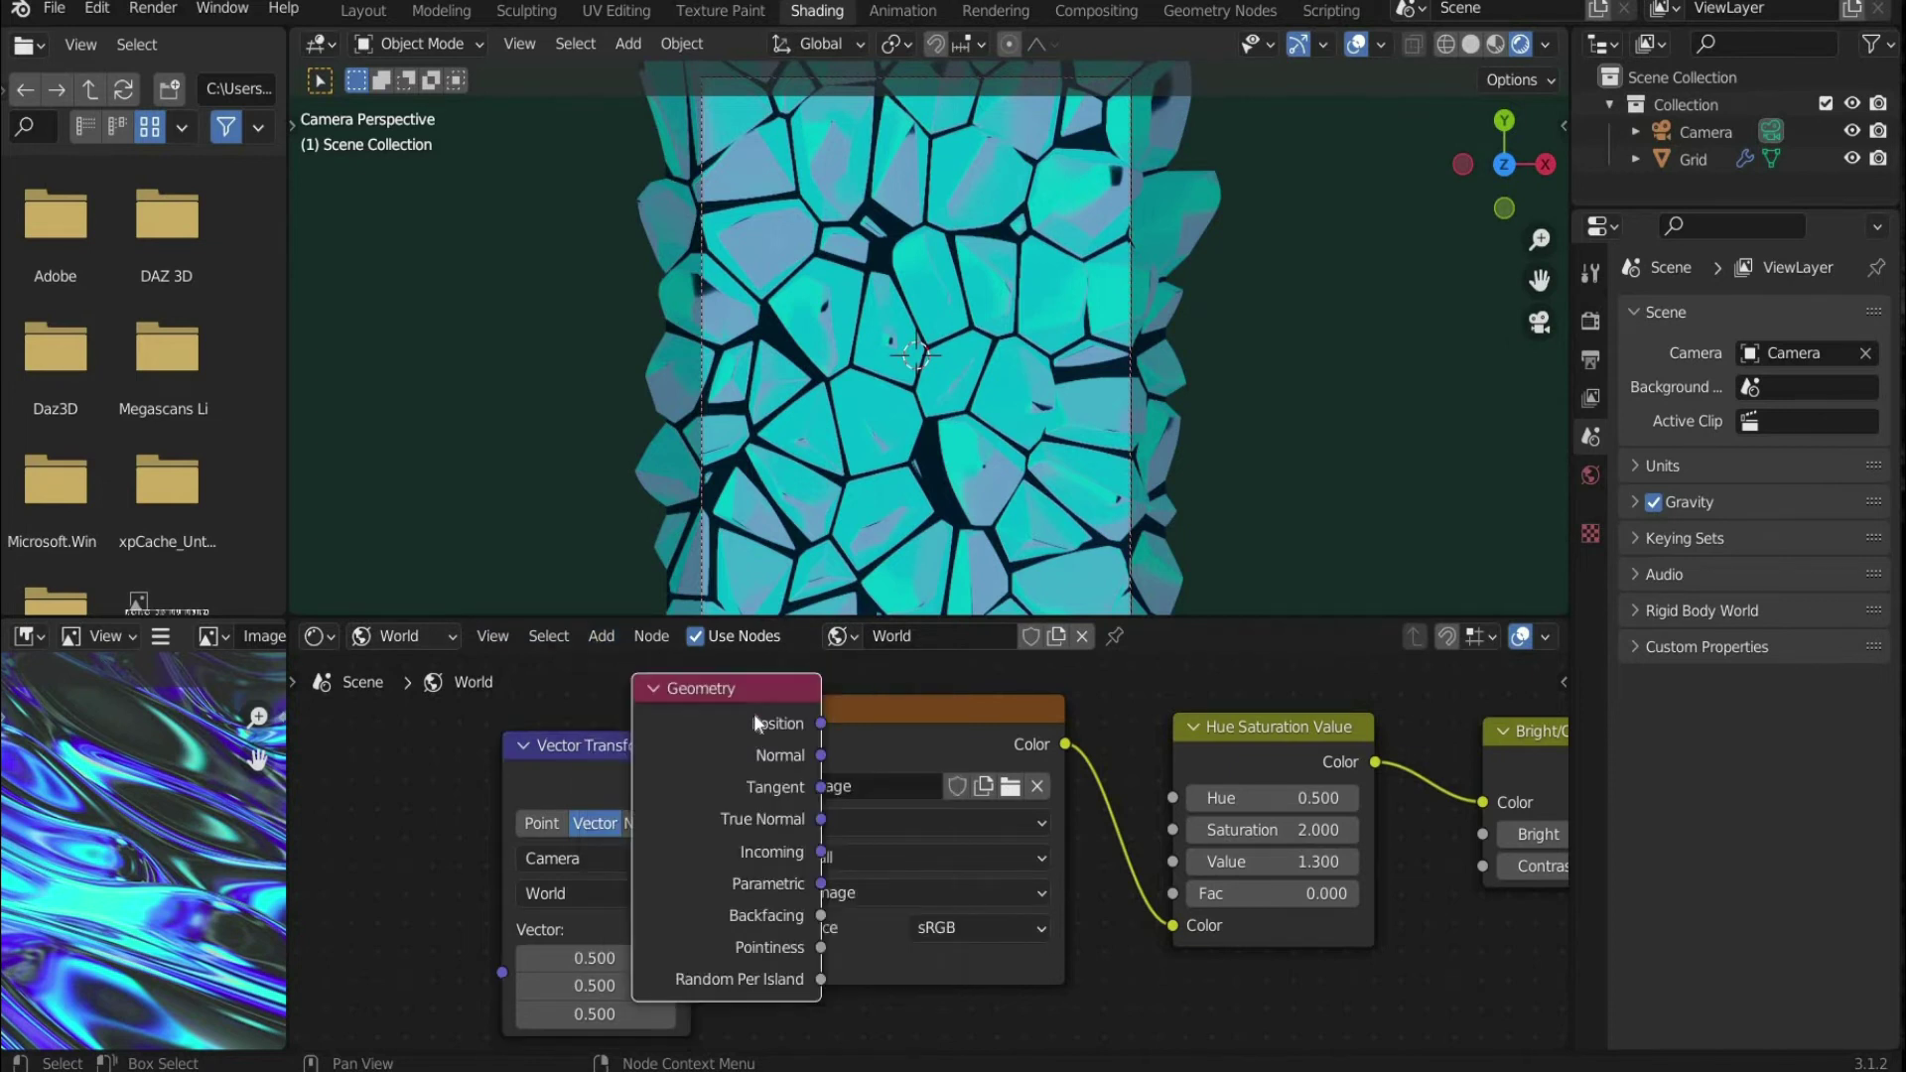
pyautogui.click(456, 779)
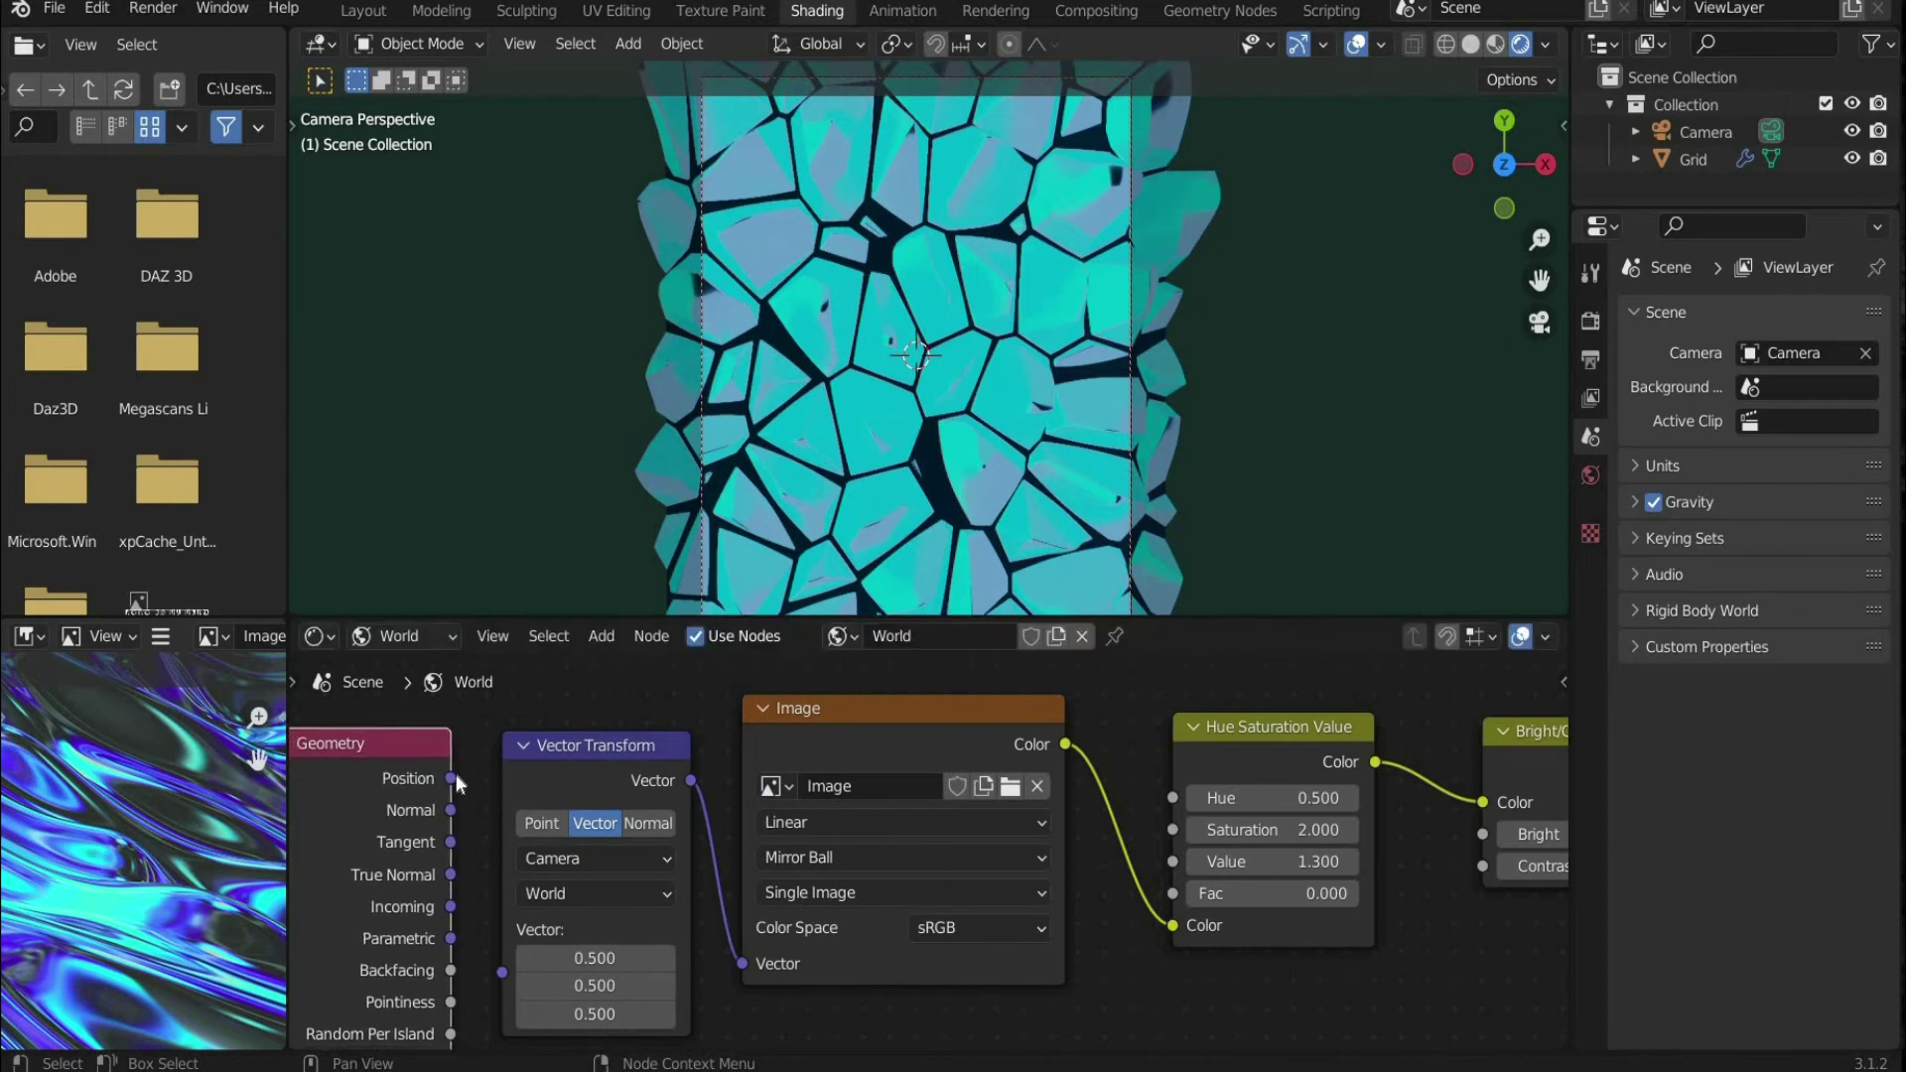
pyautogui.moveTo(453, 777); pyautogui.dragTo(498, 1034)
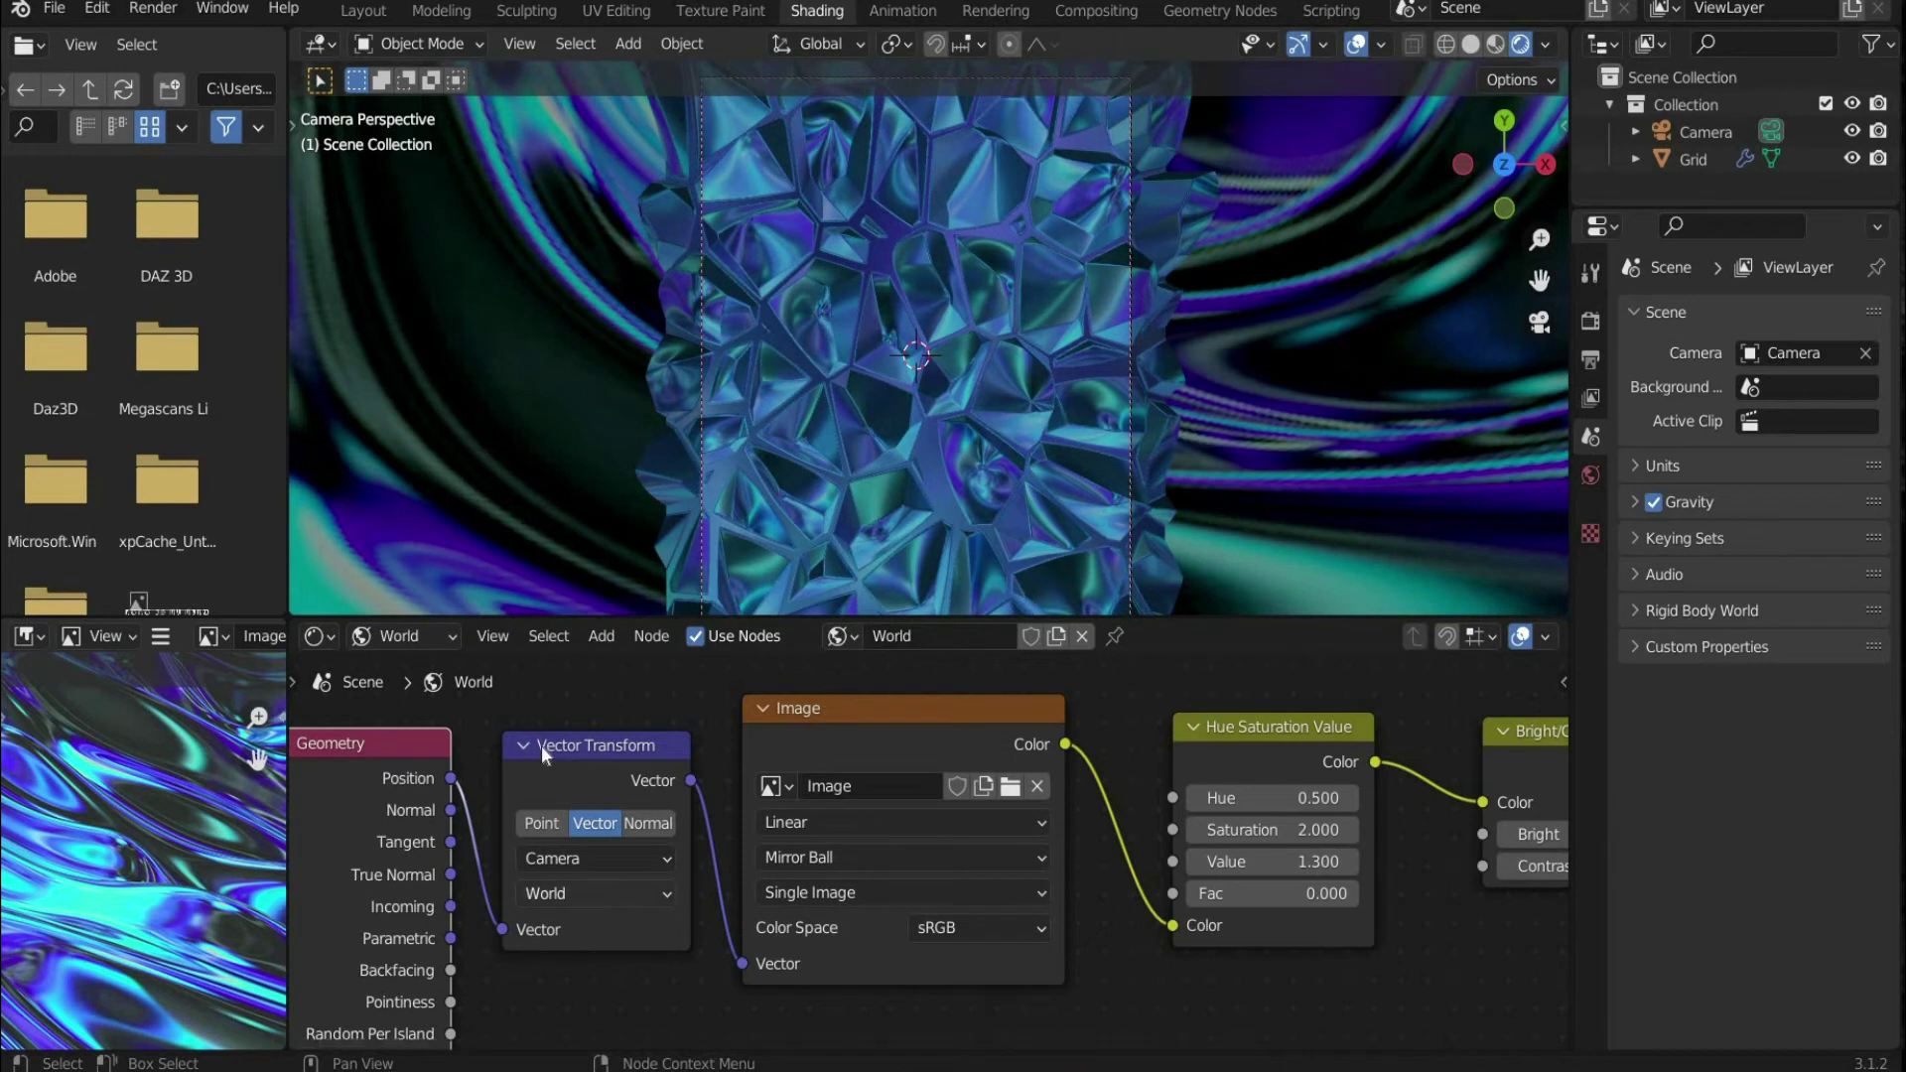
pyautogui.moveTo(387, 803); pyautogui.dragTo(423, 789)
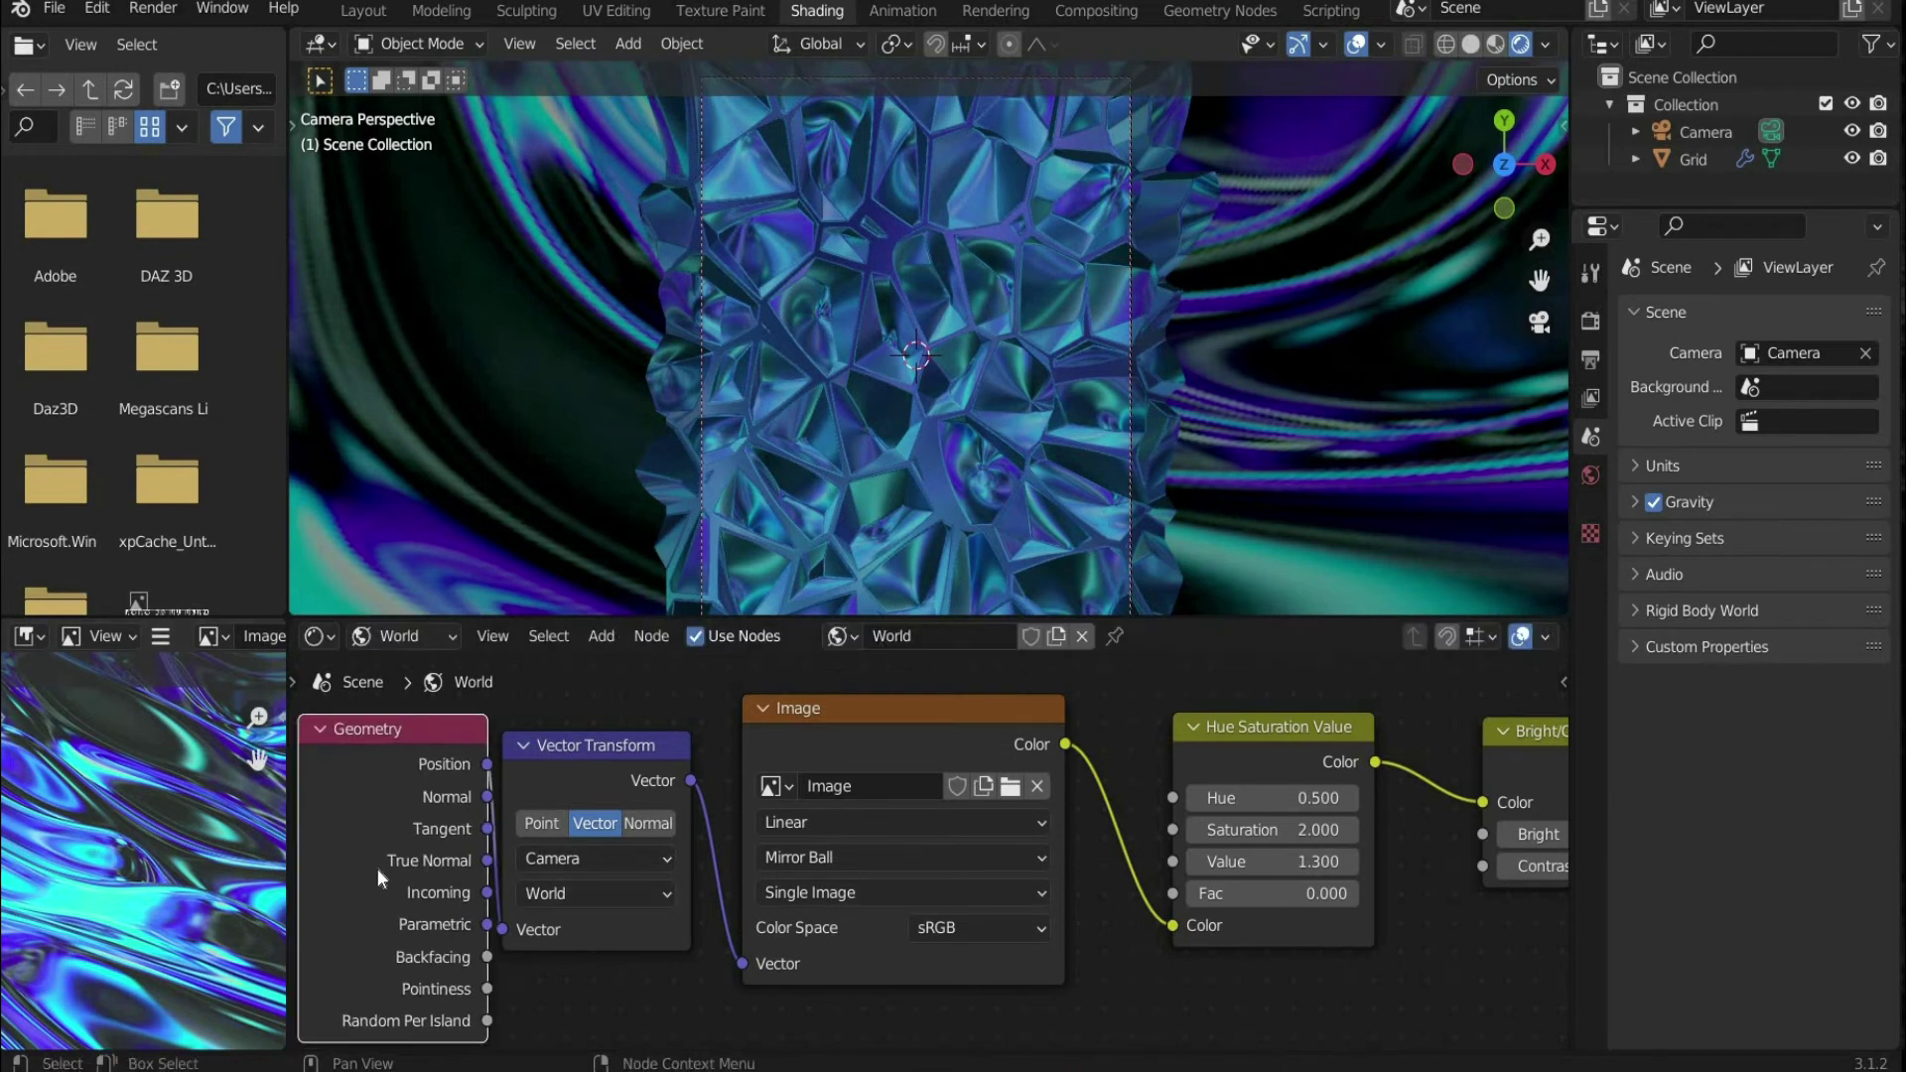
pyautogui.click(577, 939)
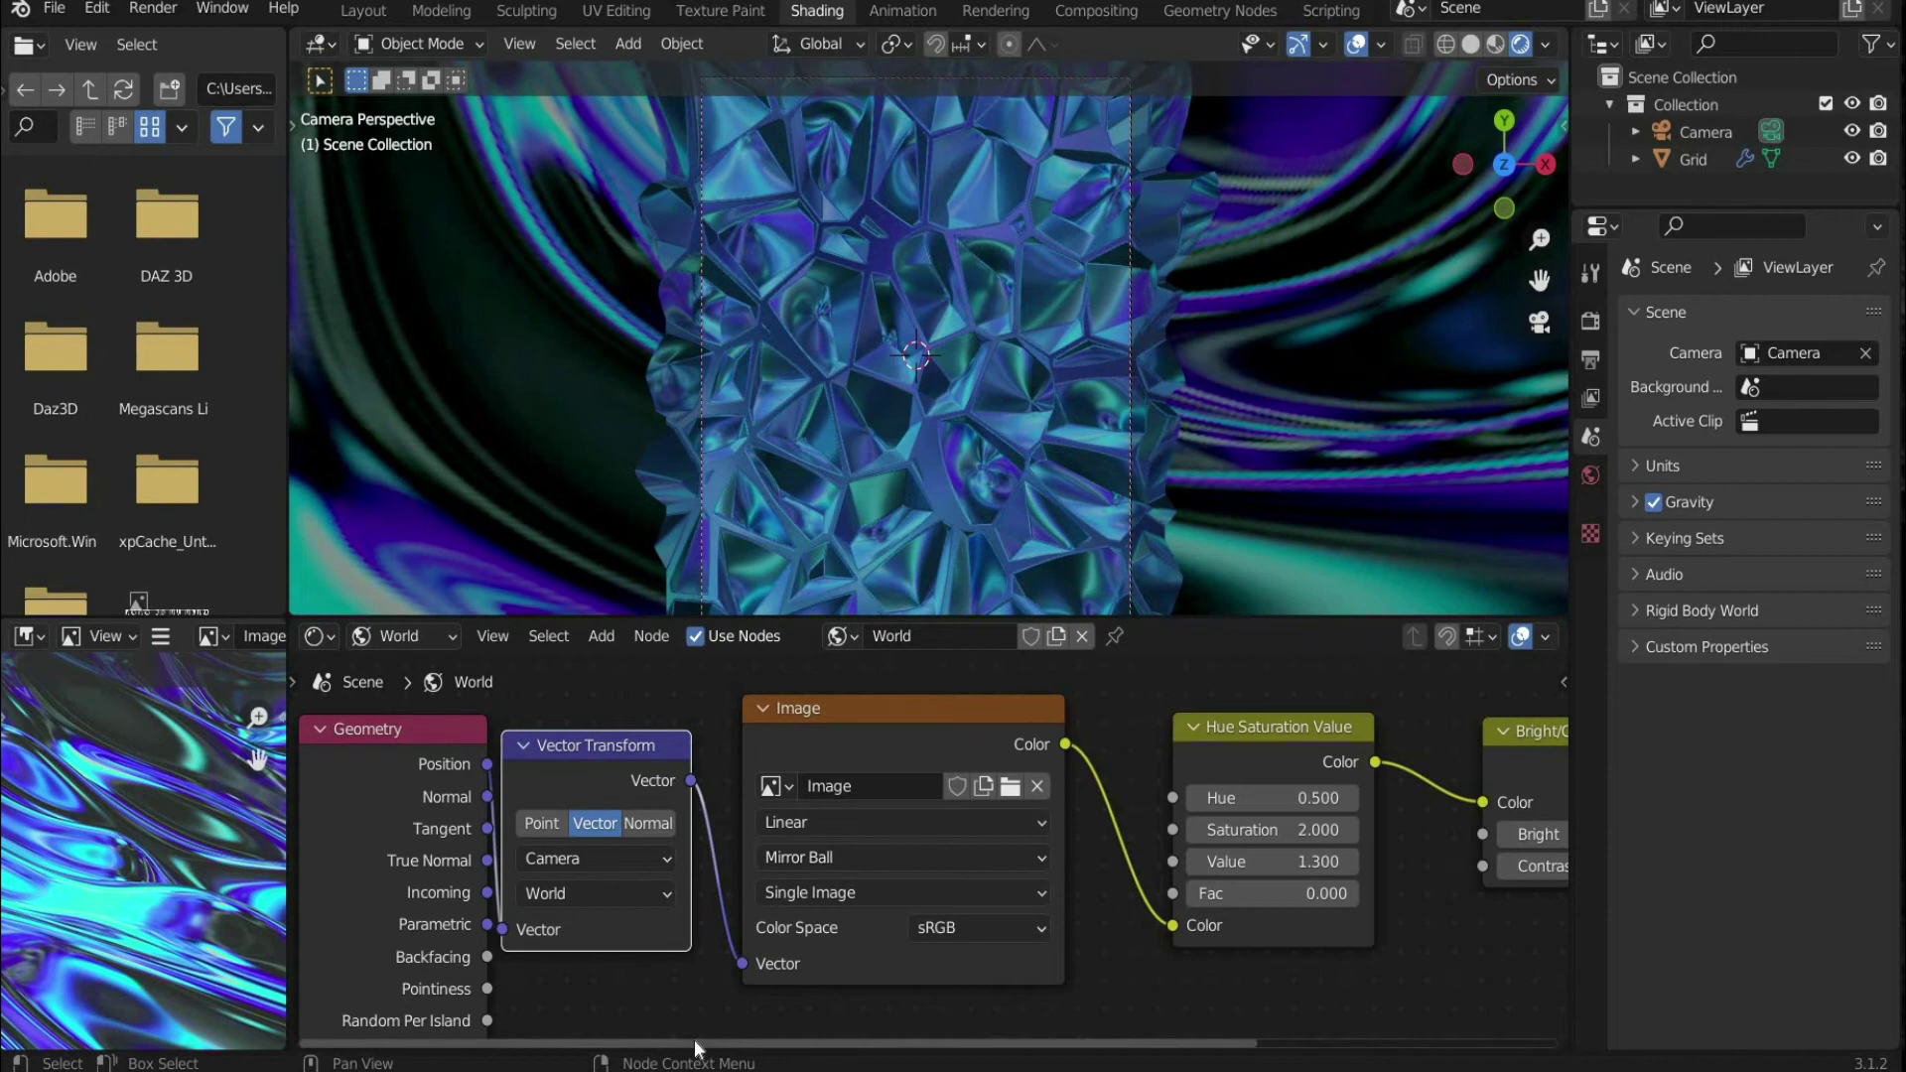
# Step: Set the Bright/Contrast node's Bright value to 0.05 and render the current frame
pyautogui.moveTo(694, 1042); pyautogui.dragTo(869, 1042)
pyautogui.click(1411, 833)
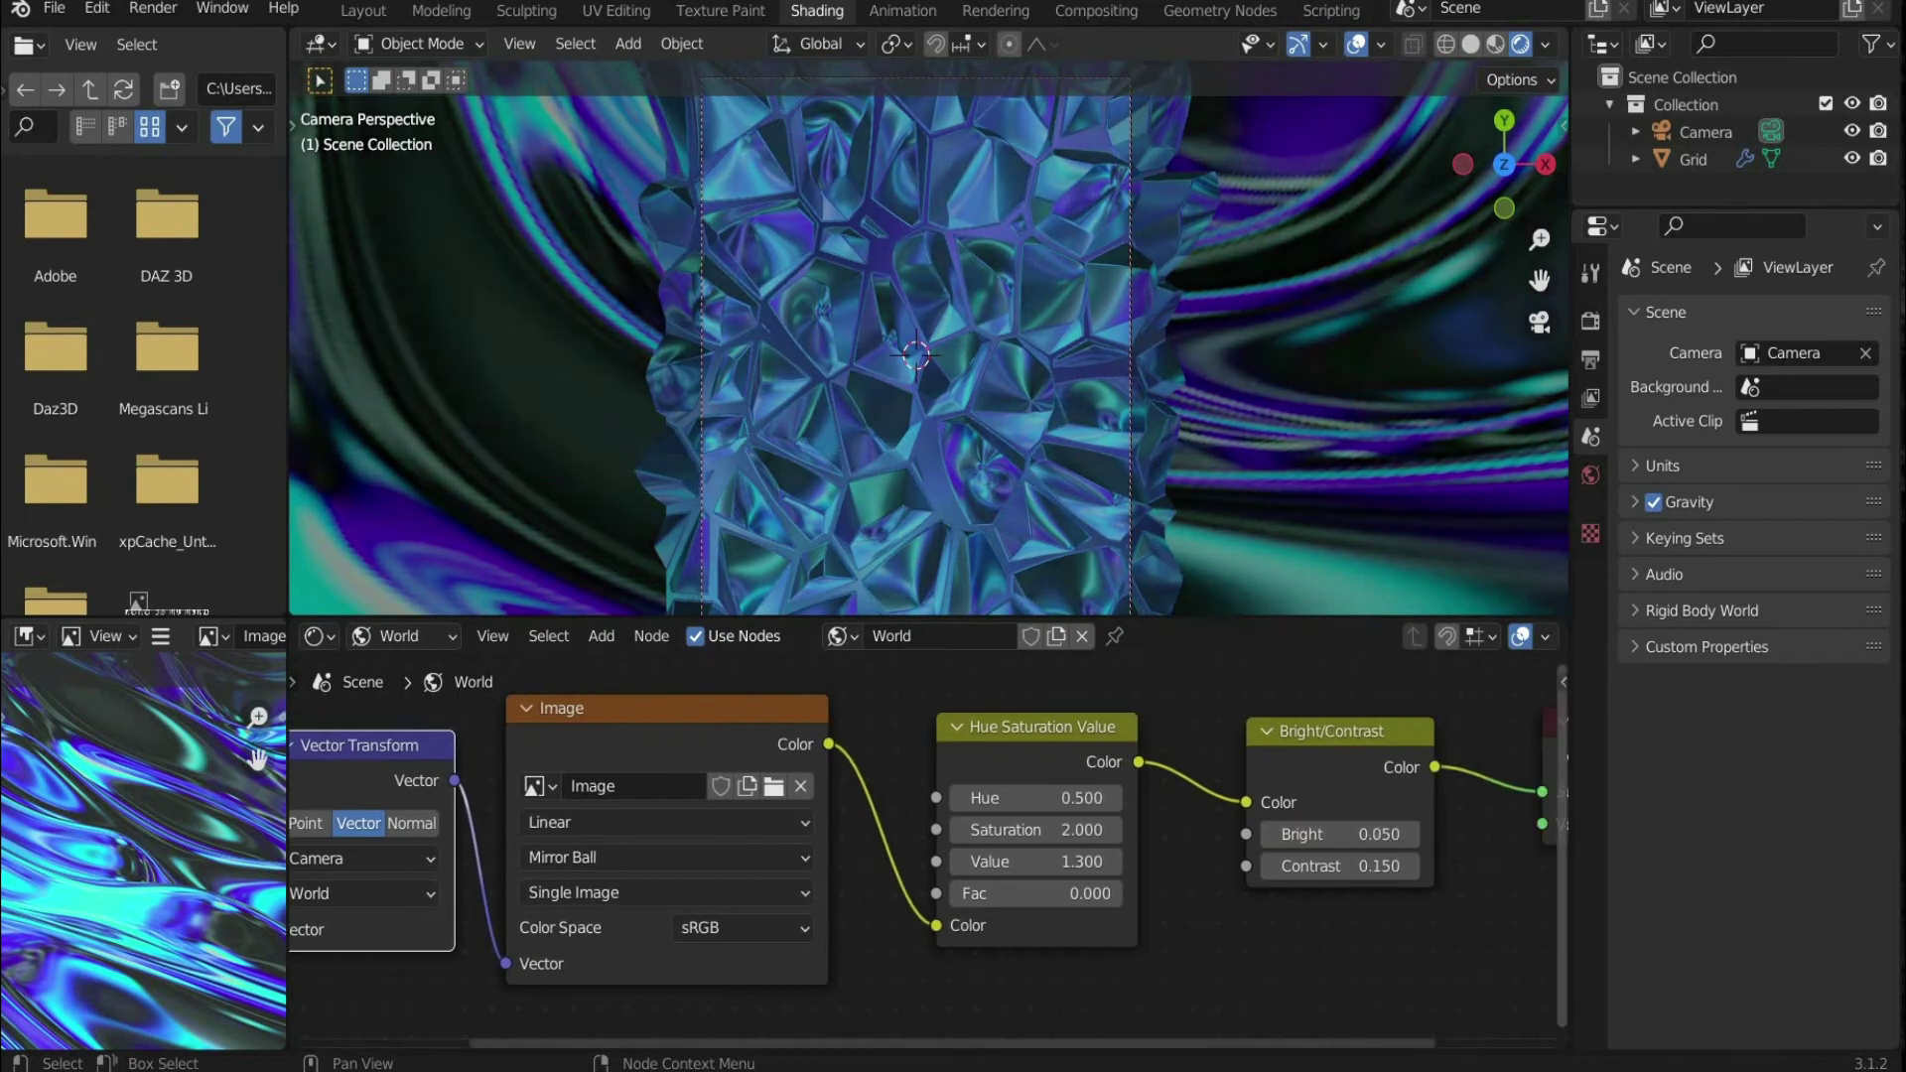
pyautogui.press('F12')
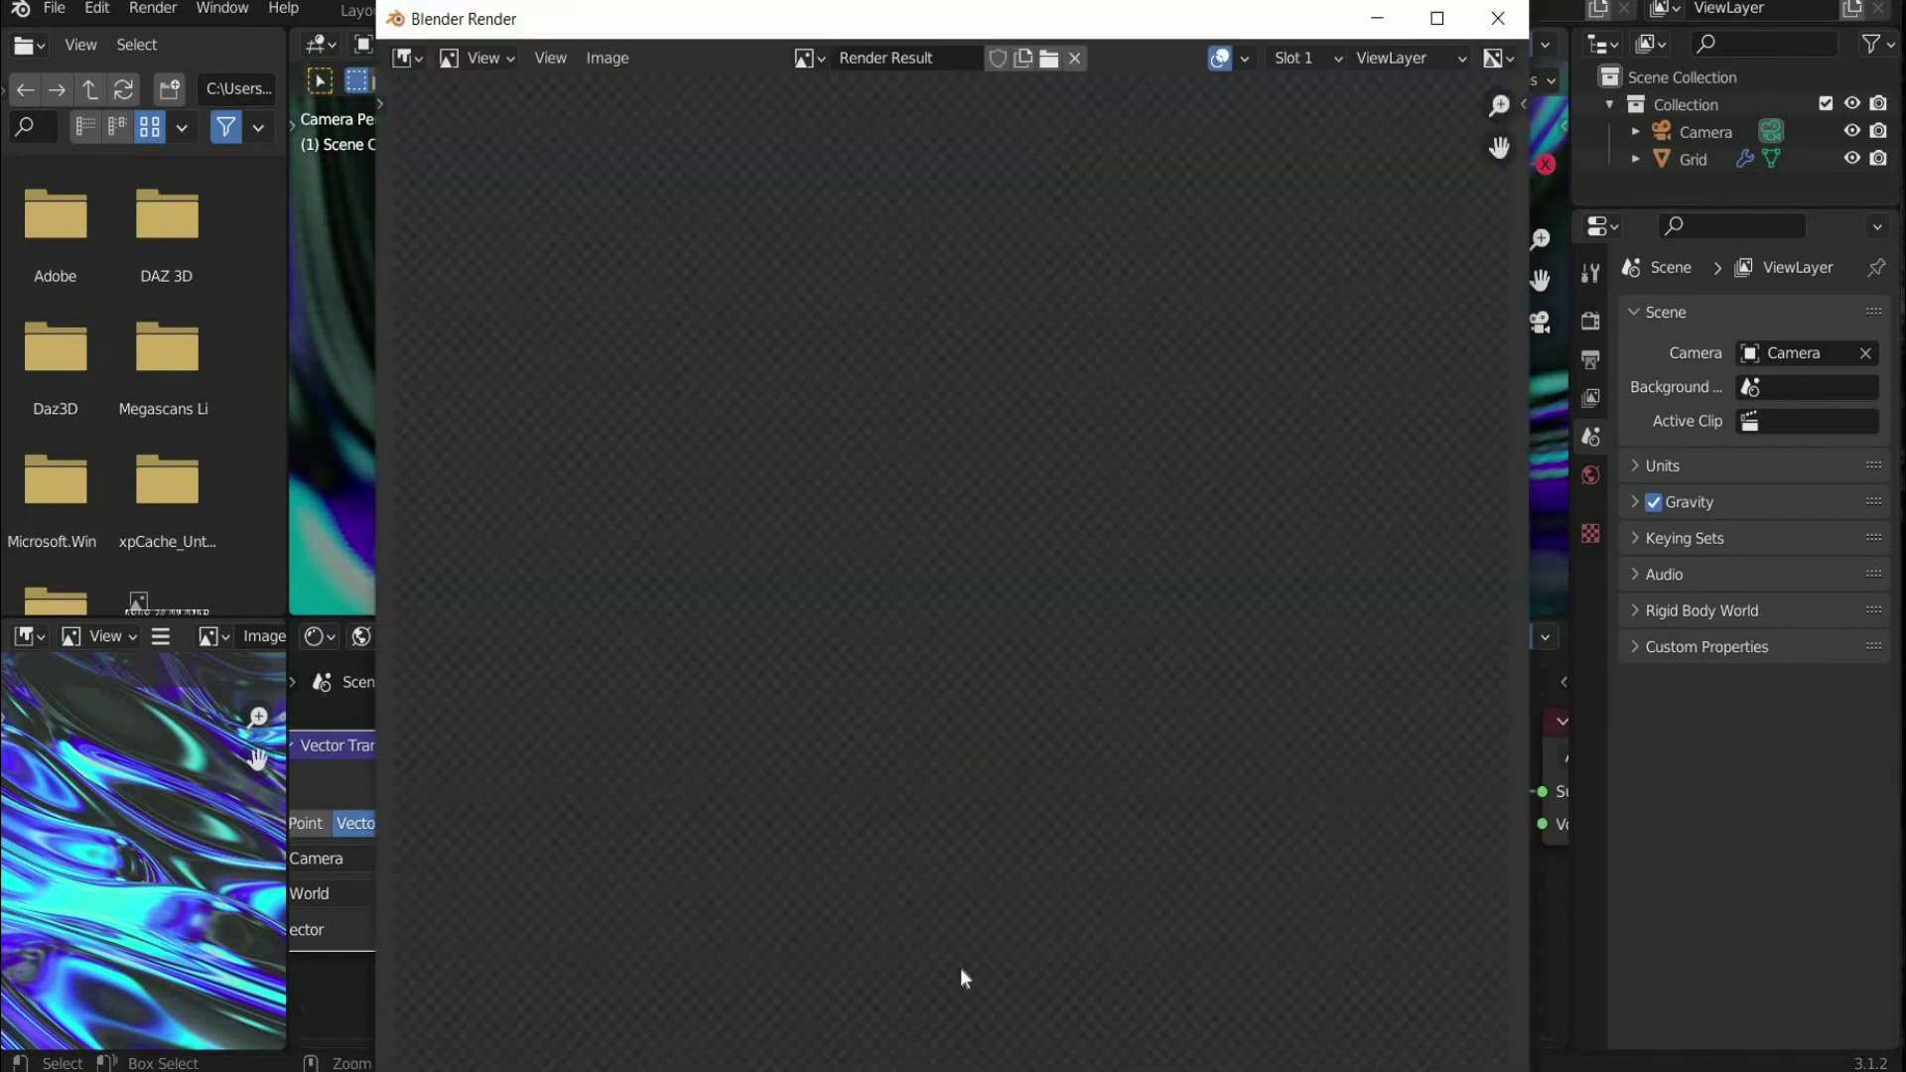
pyautogui.scroll(-4, 927, 679)
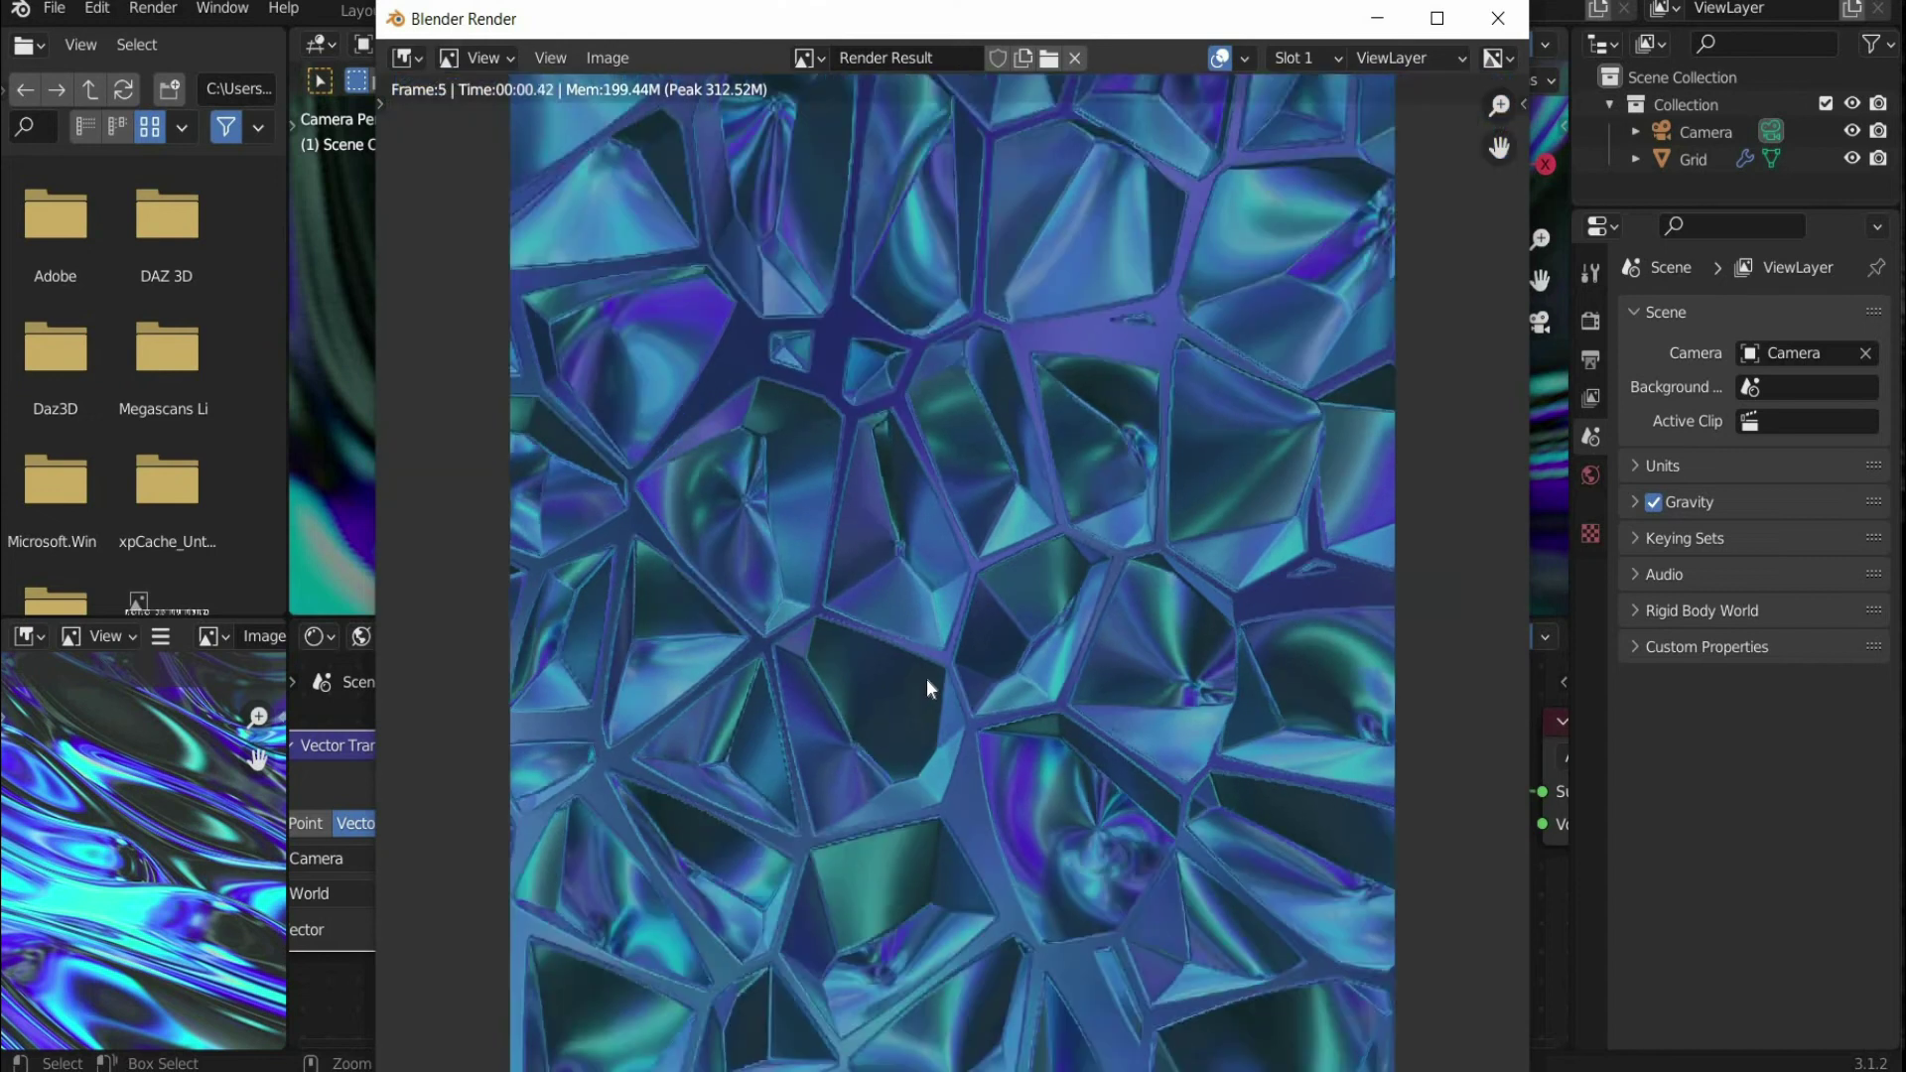
pyautogui.scroll(1, 926, 677)
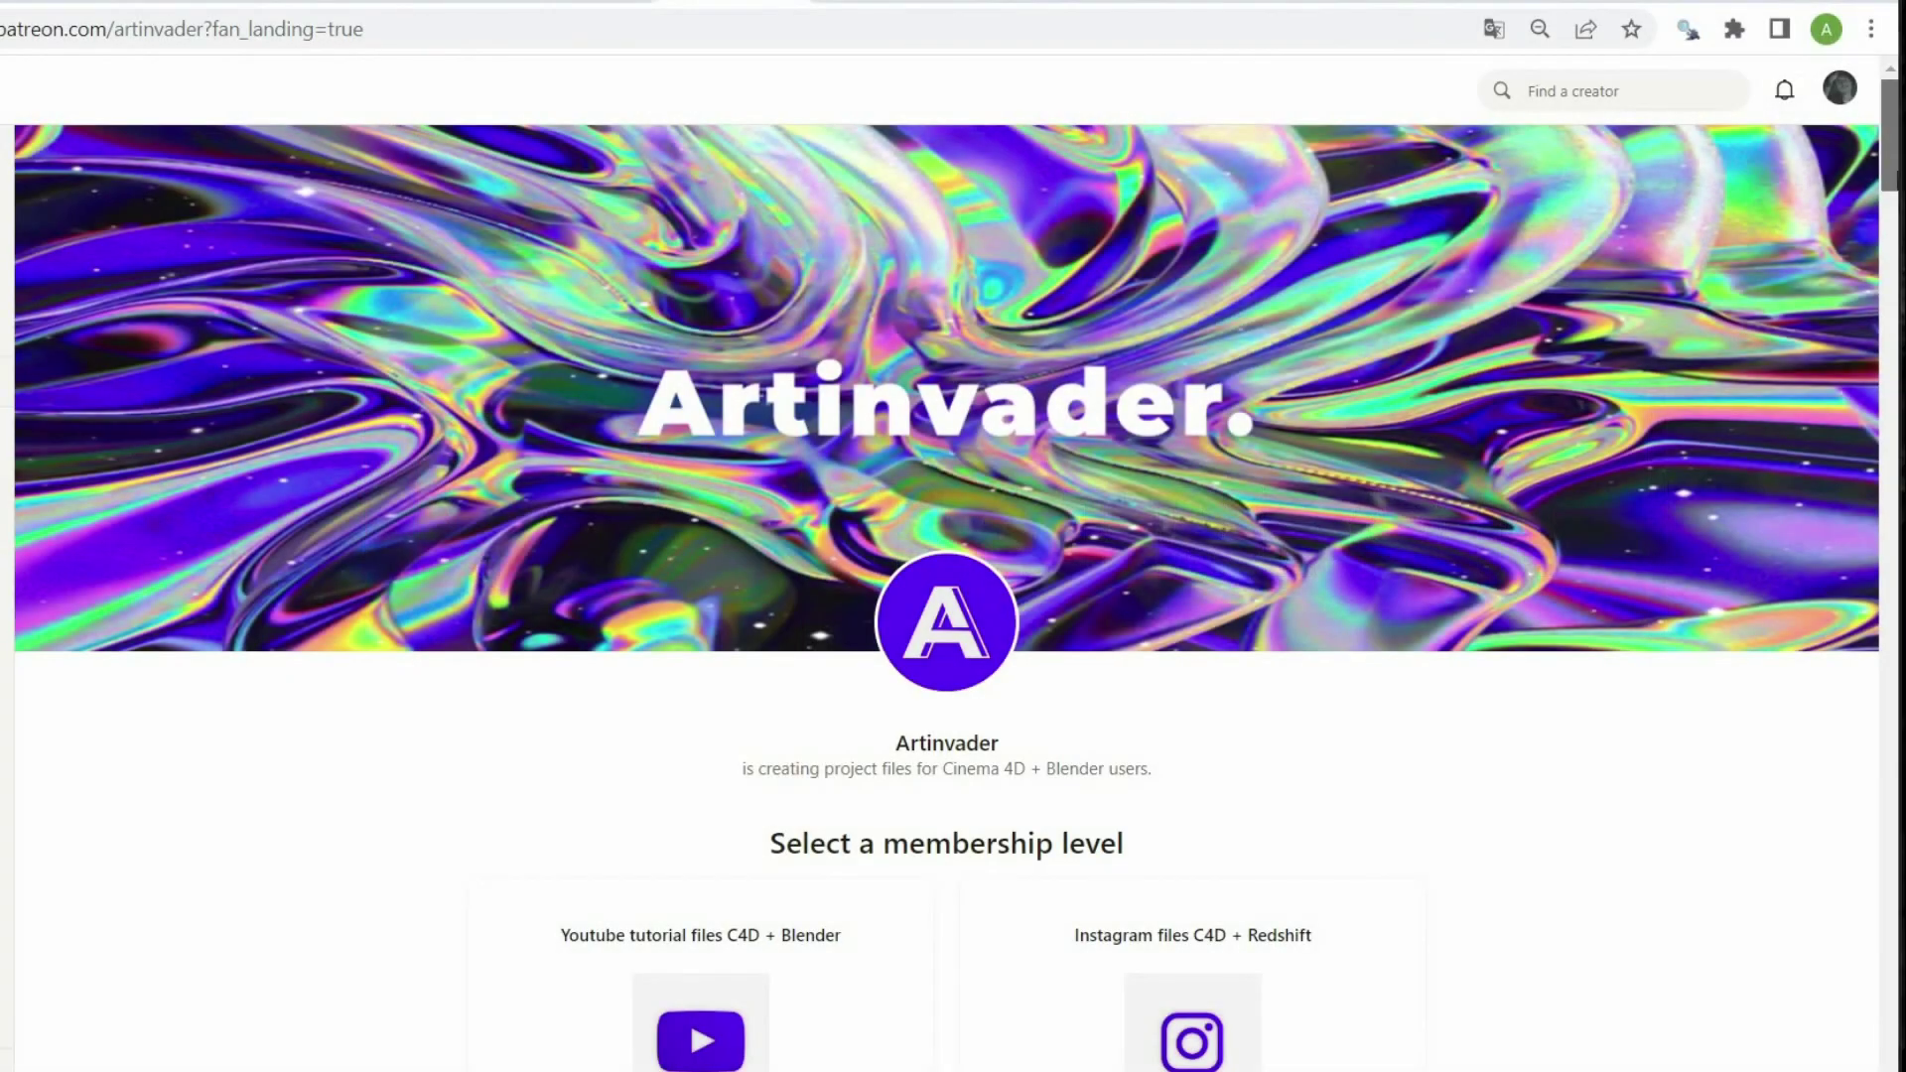
# Step: Switch to the browser and look through the membership levels on the Artinvader Patreon page
pyautogui.scroll(-5, 946, 595)
pyautogui.scroll(-1, 946, 596)
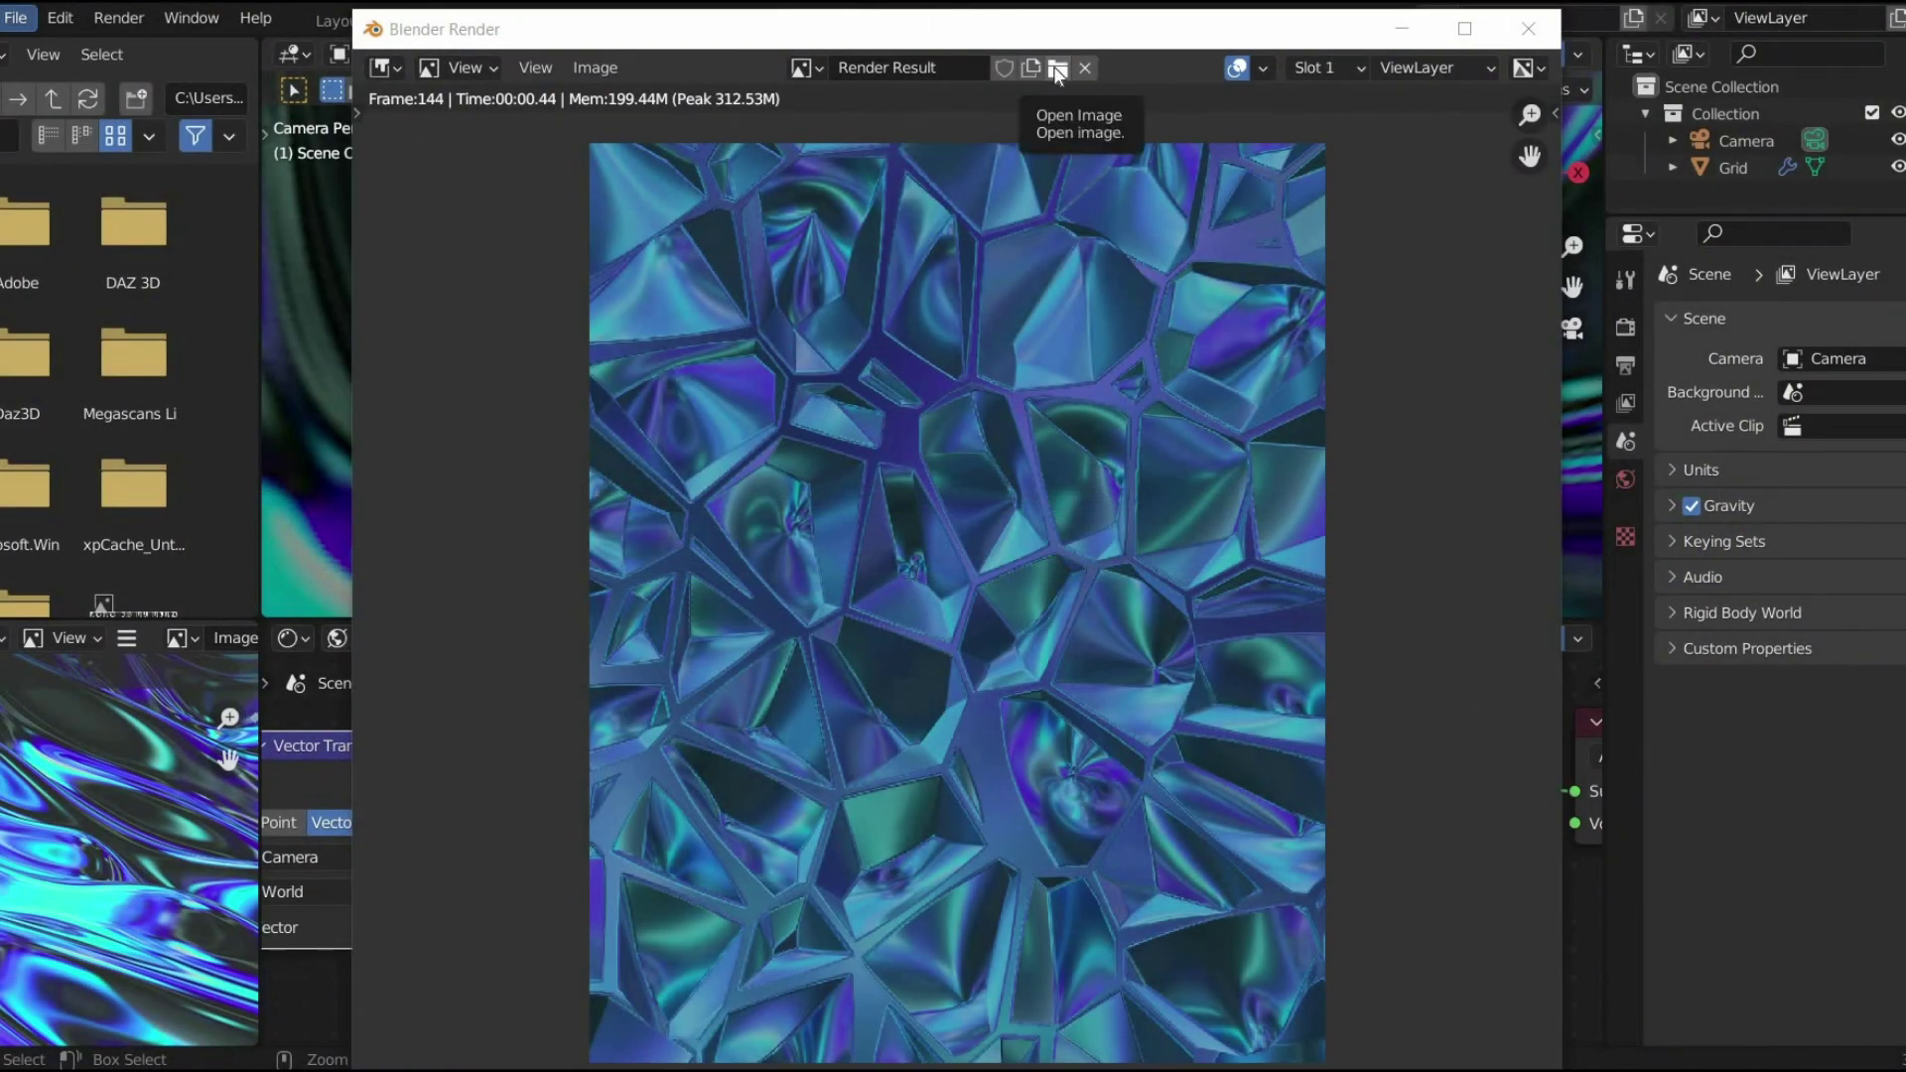
# Step: Browse the desktop folder from the render window for the rendered video 0001-0144.avi, and close the file browser without opening anything
pyautogui.click(1057, 69)
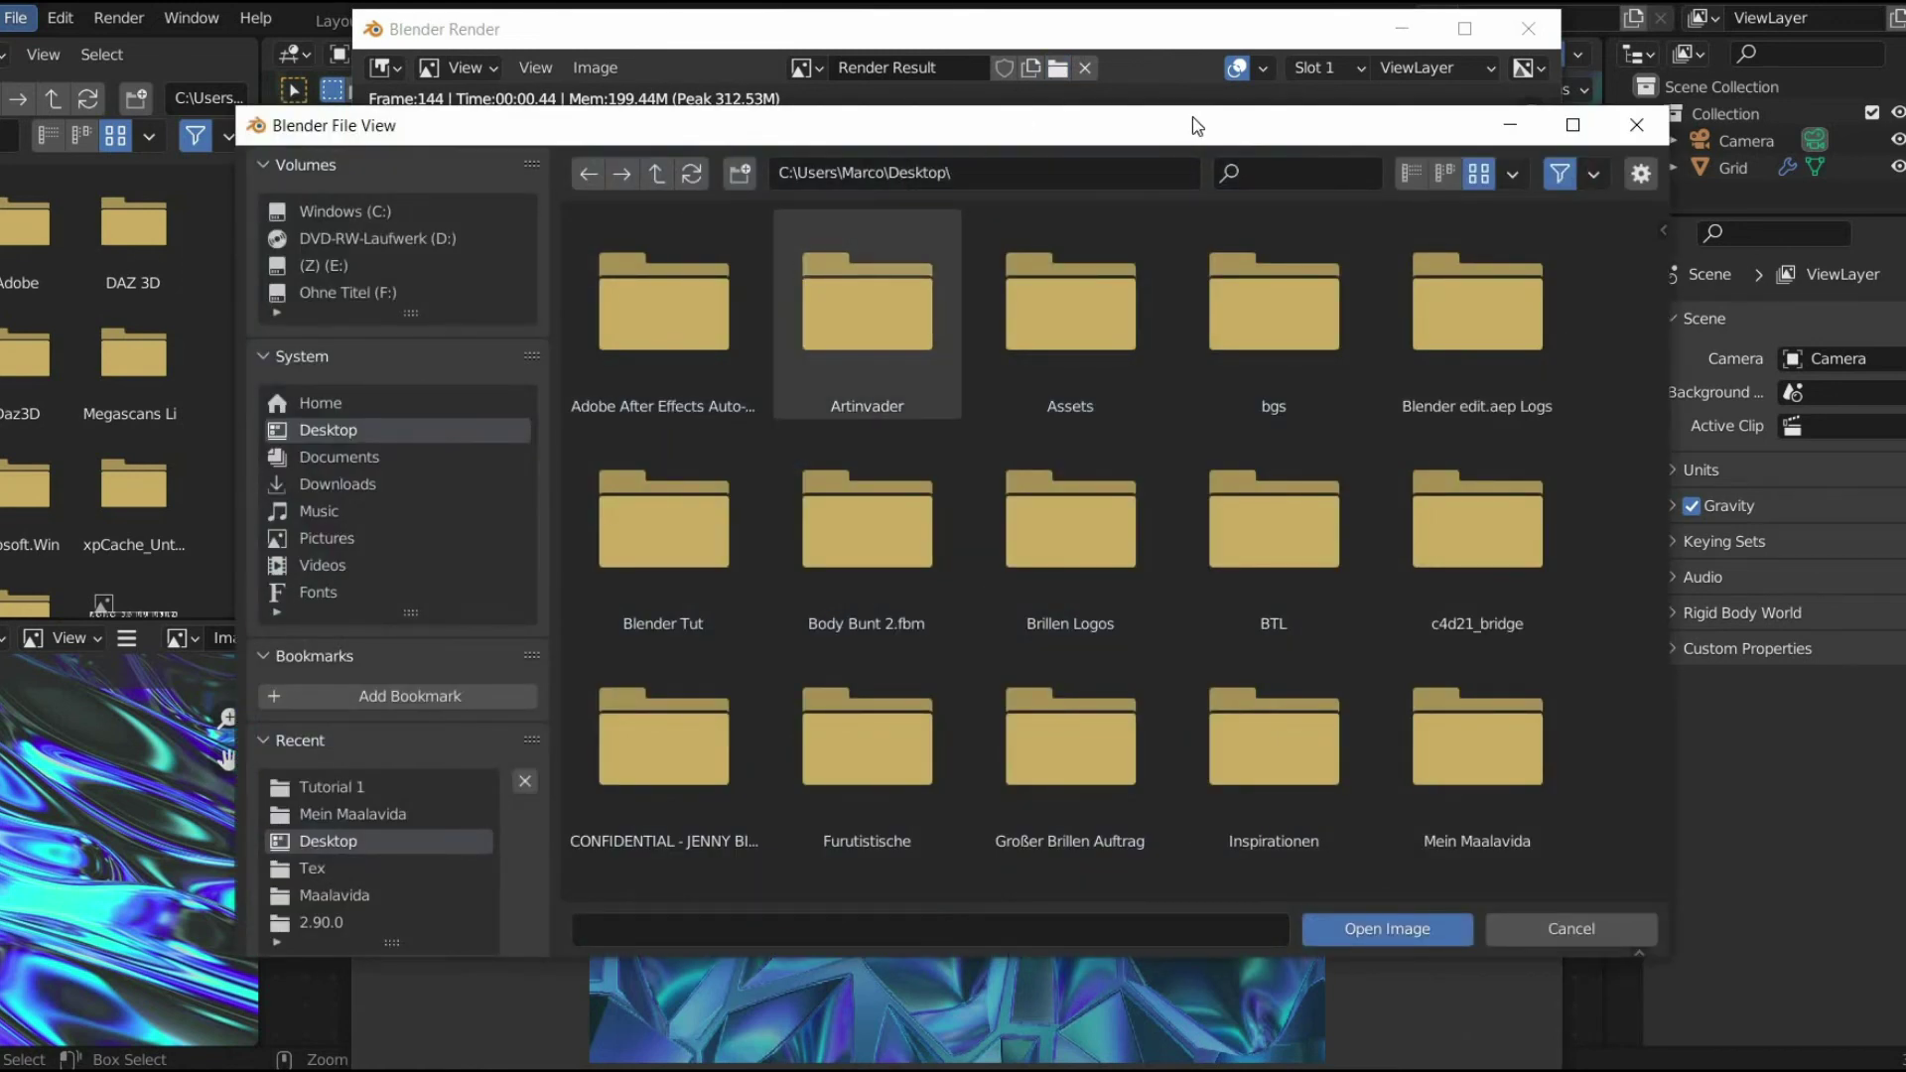
pyautogui.scroll(-10, 1189, 421)
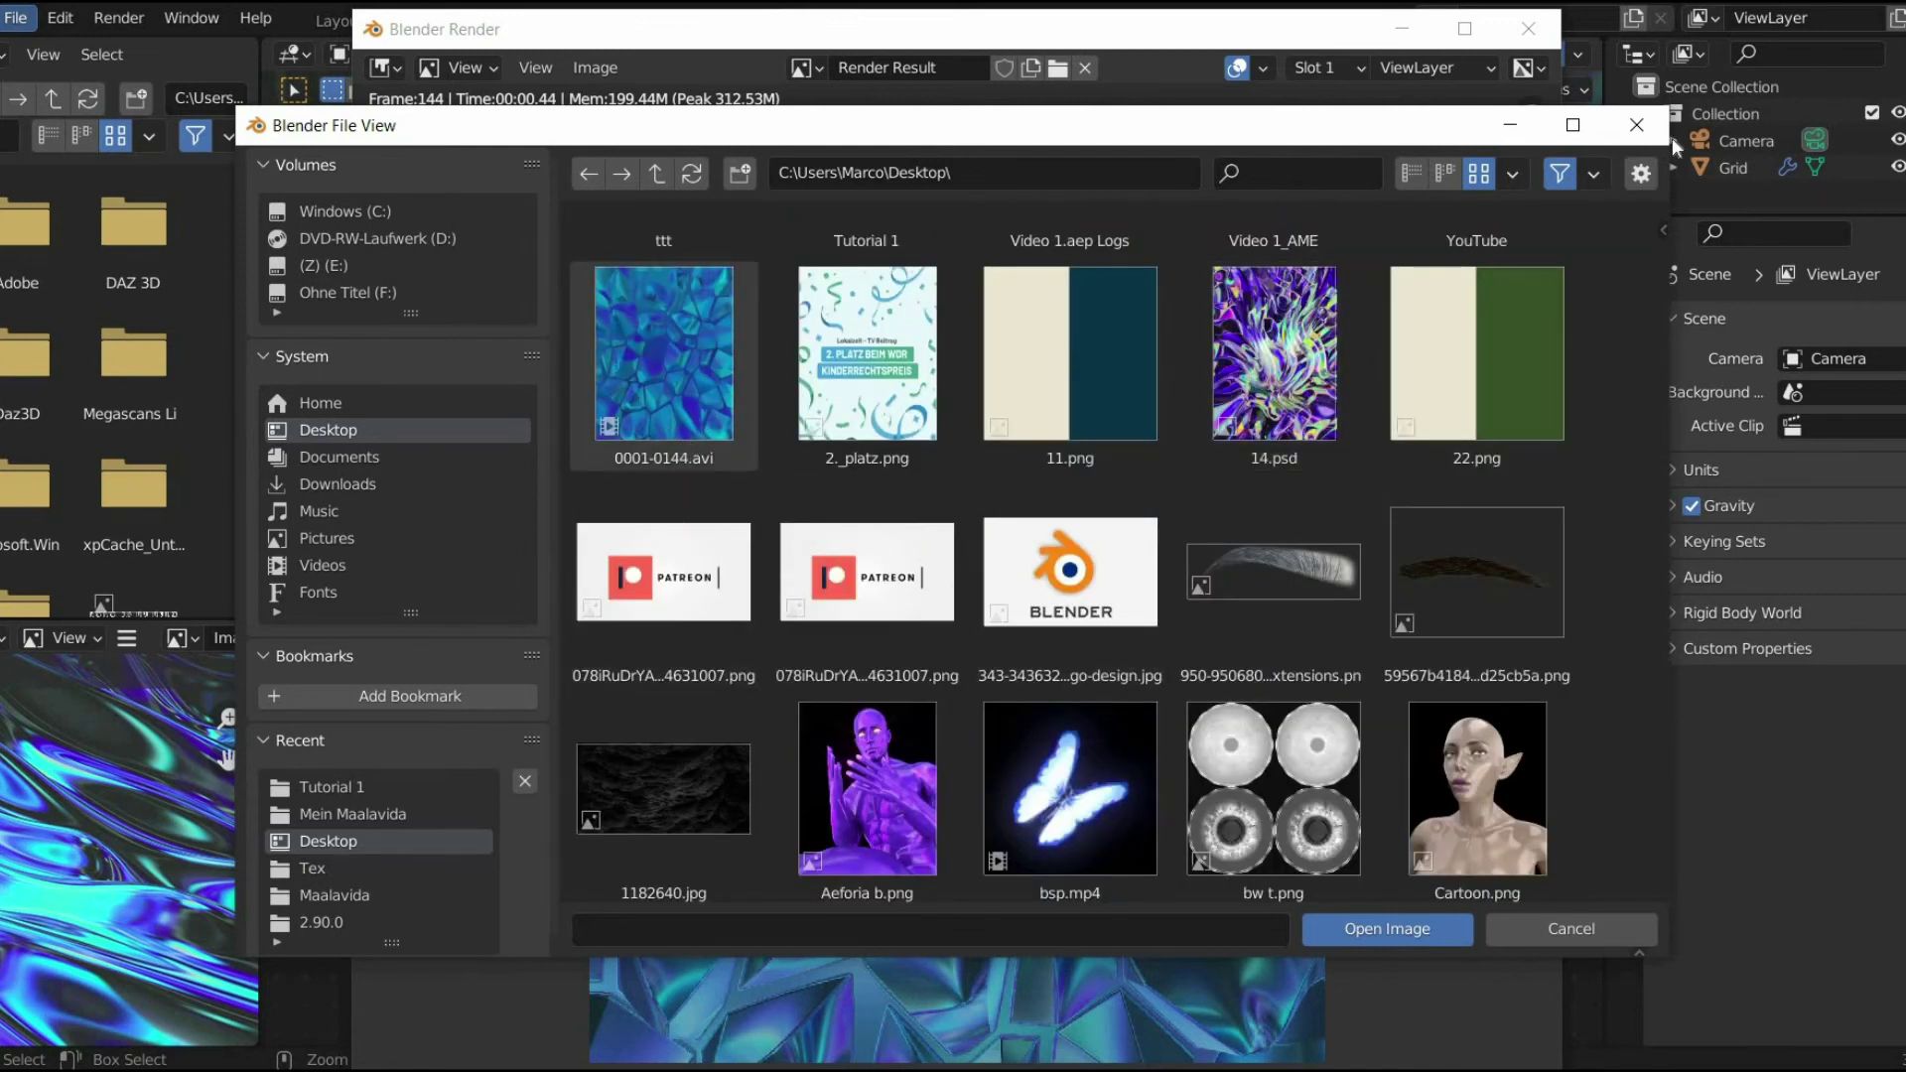
pyautogui.click(1638, 125)
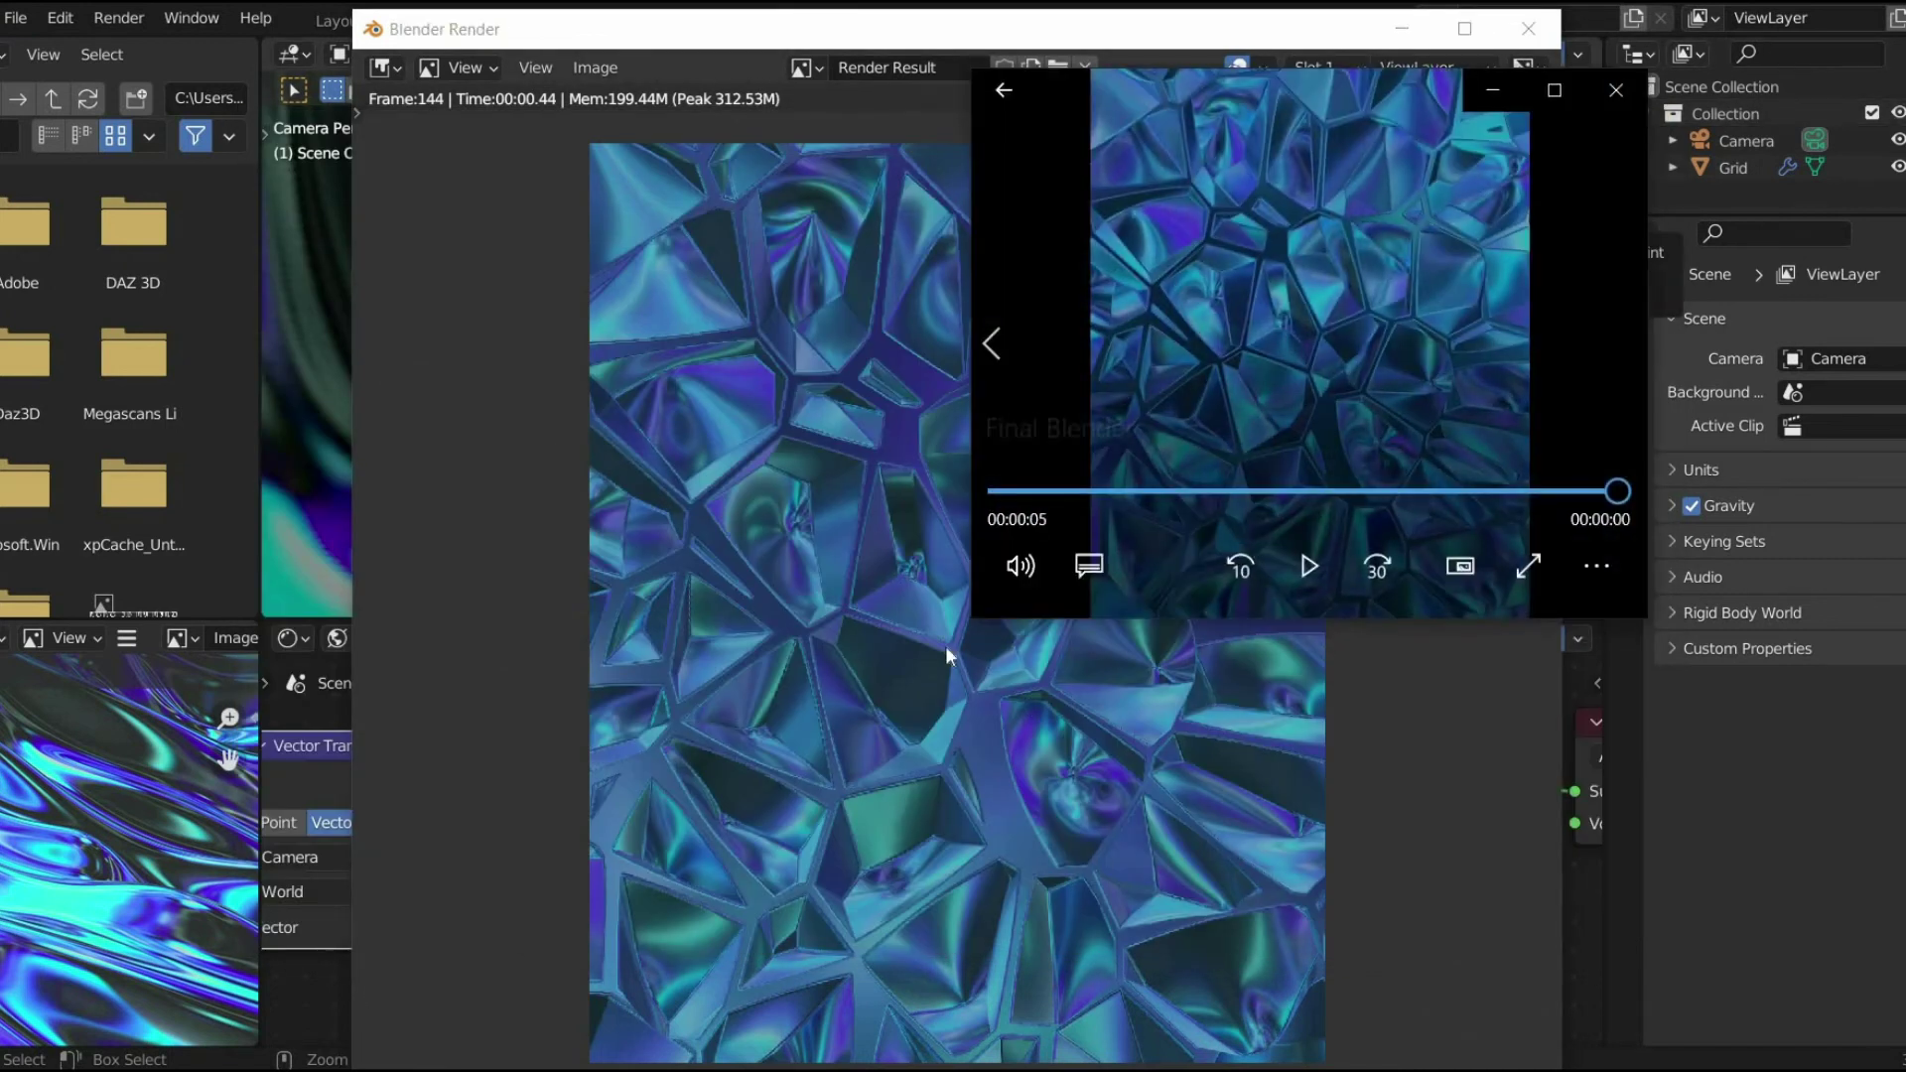
# Step: Enlarge the video player window showing the rendered Final Blender clip and play the clip back
pyautogui.moveTo(726, 912); pyautogui.dragTo(727, 911)
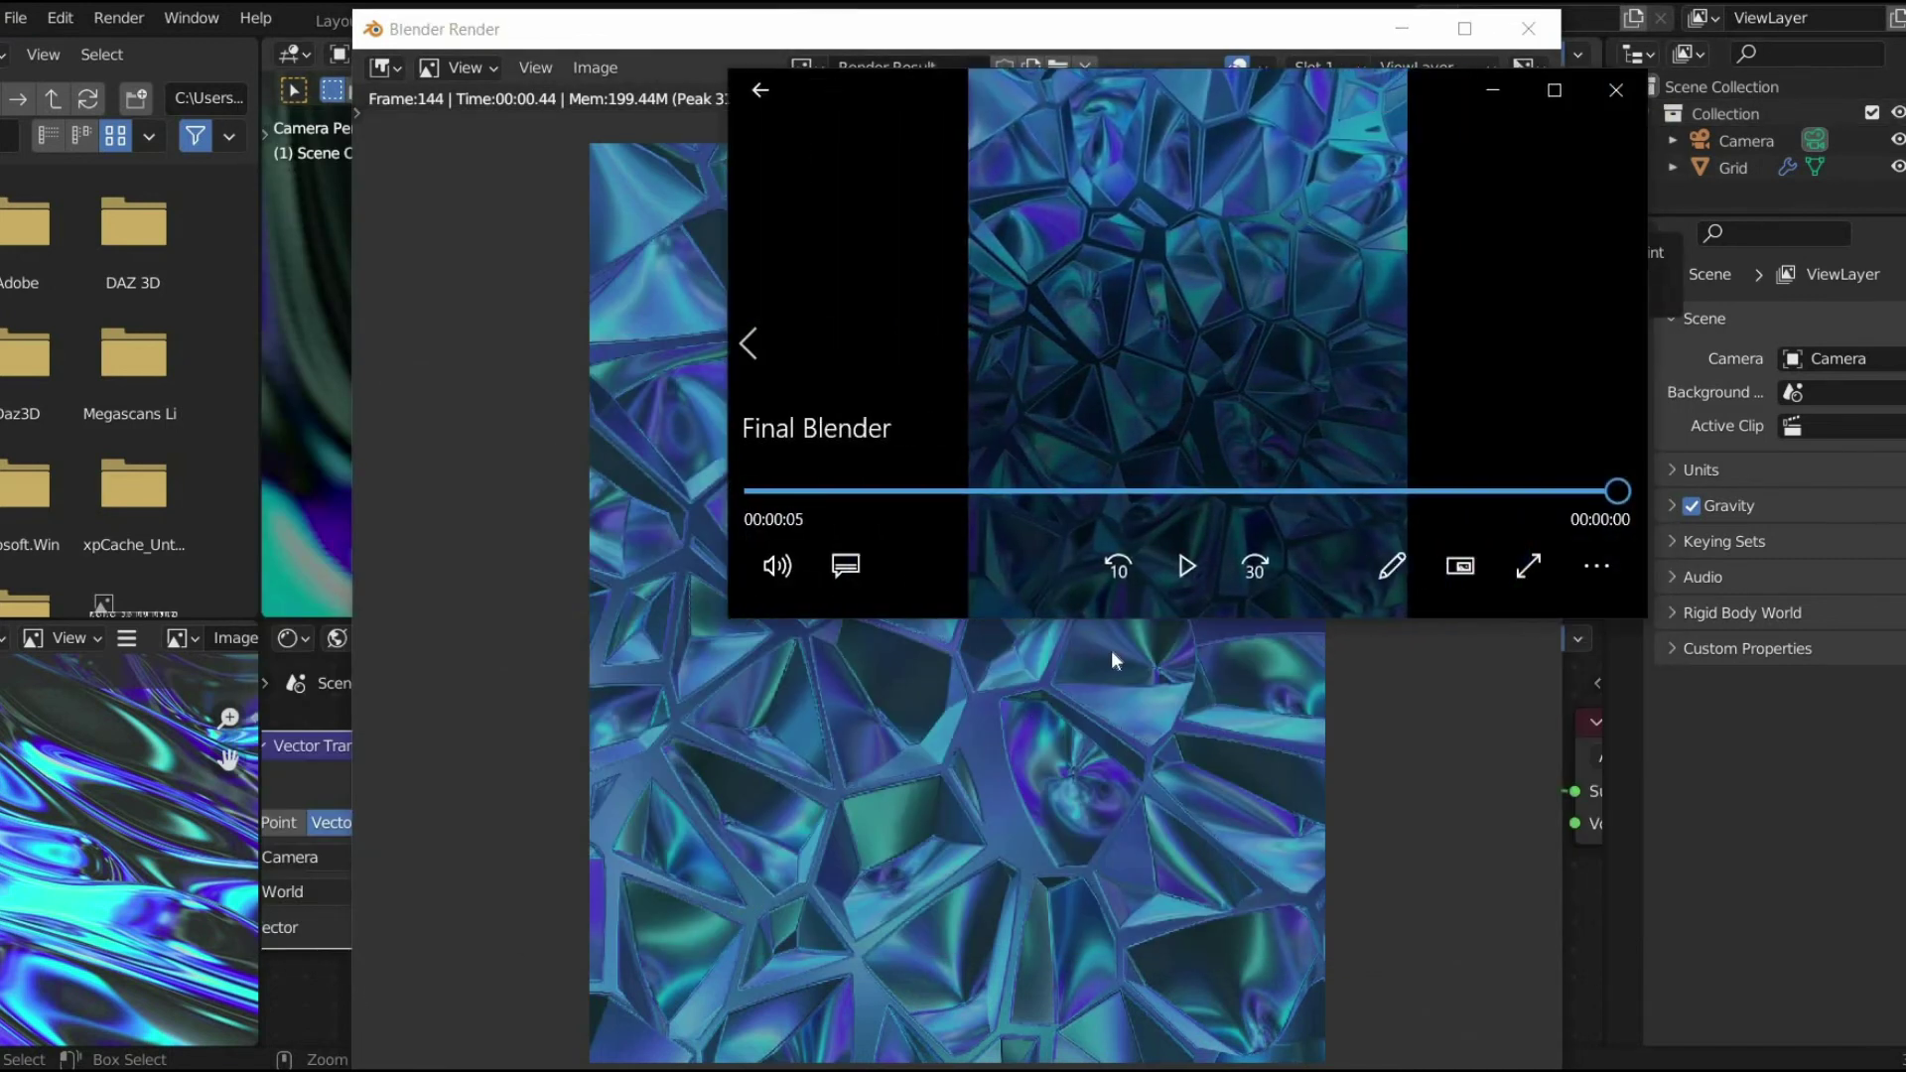
pyautogui.moveTo(1203, 627); pyautogui.dragTo(1118, 951)
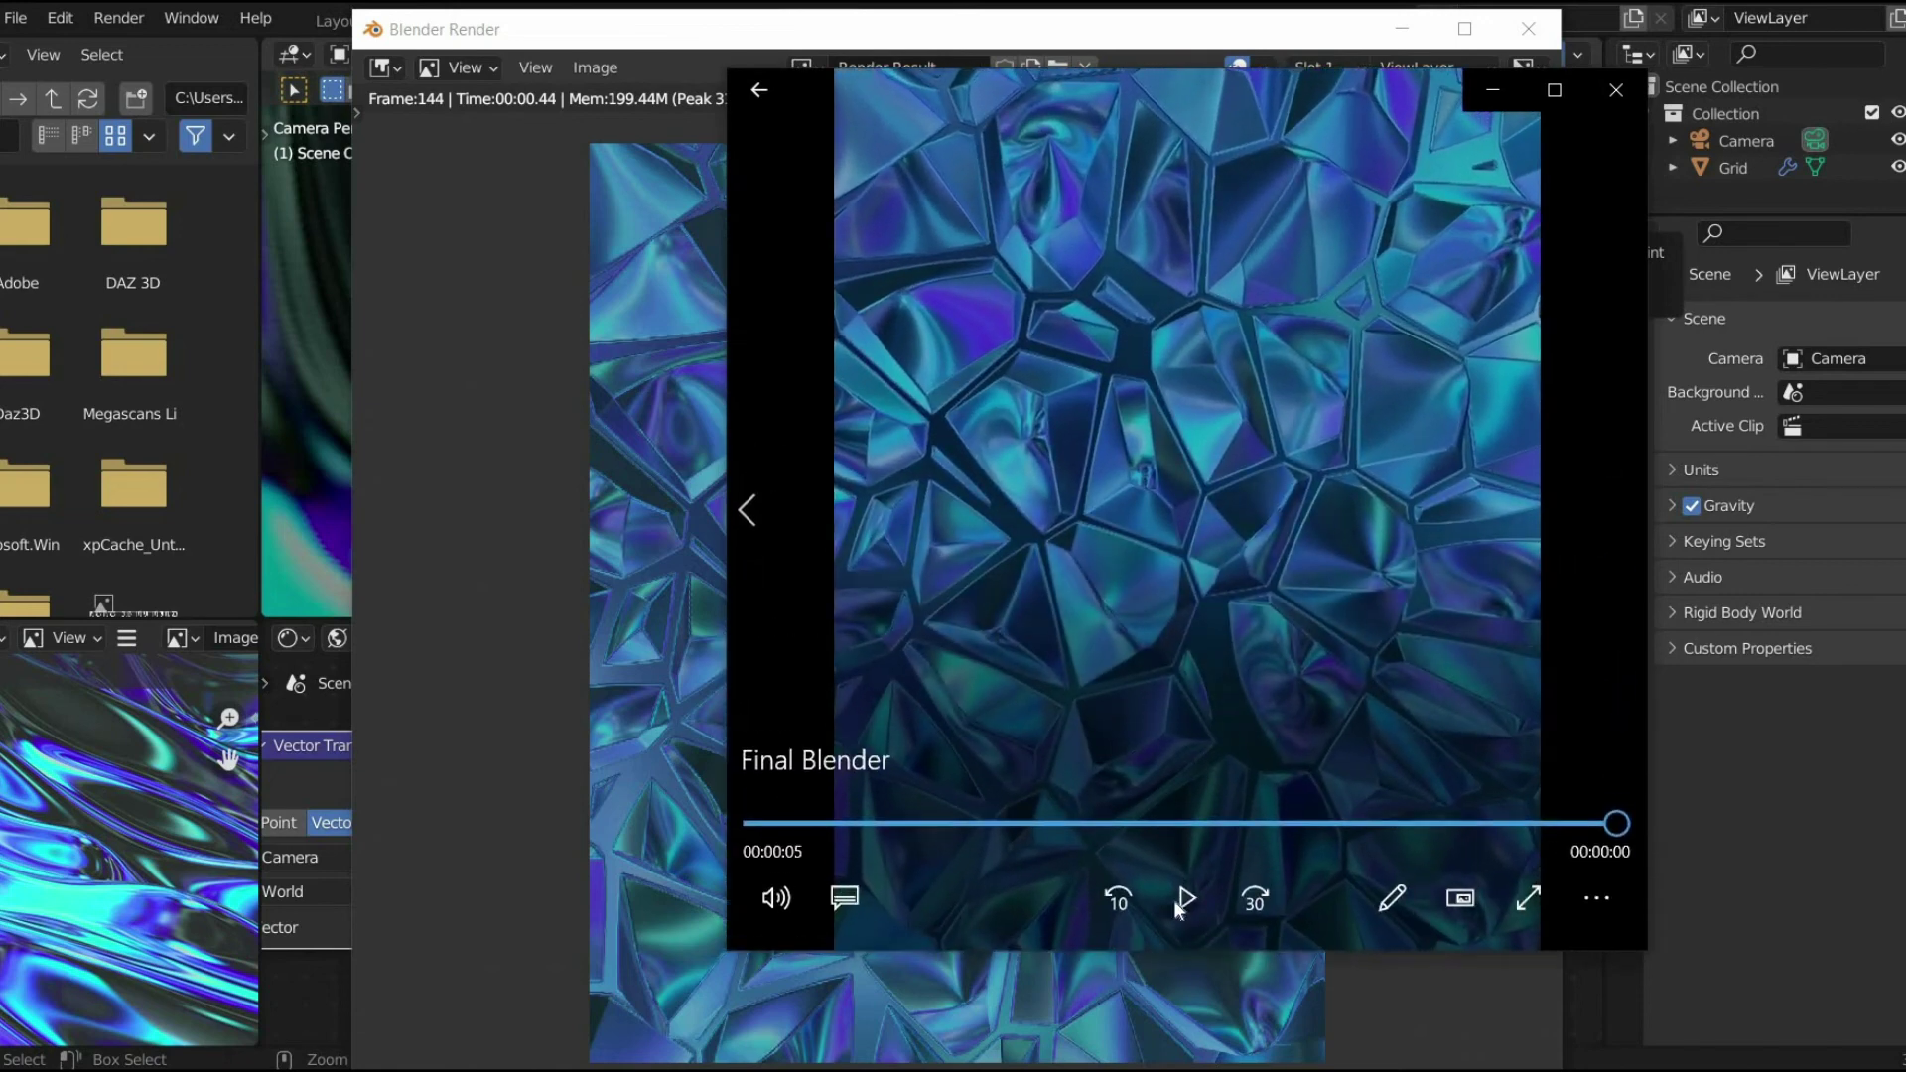
pyautogui.click(1179, 901)
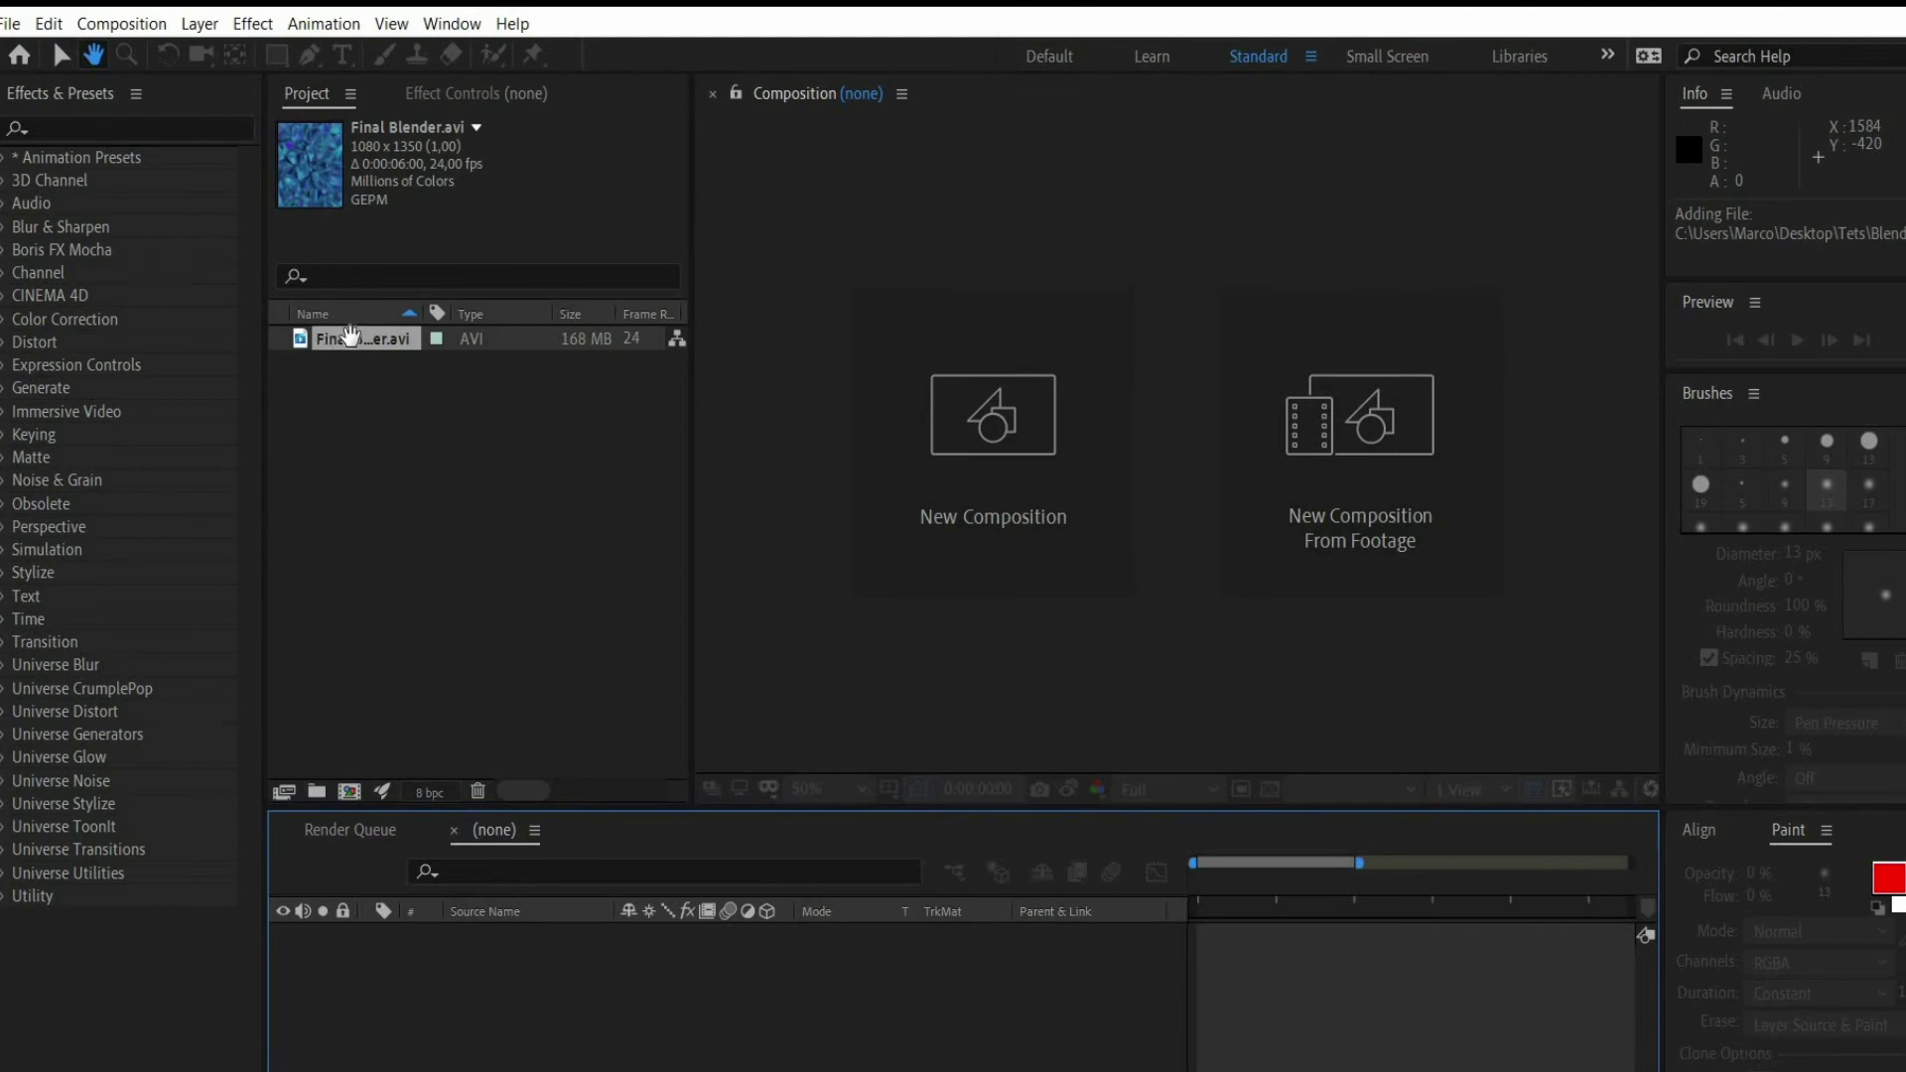
# Step: Switch to After Effects and create a new composition from the imported Final Blender.avi footage
pyautogui.click(361, 337)
pyautogui.click(60, 55)
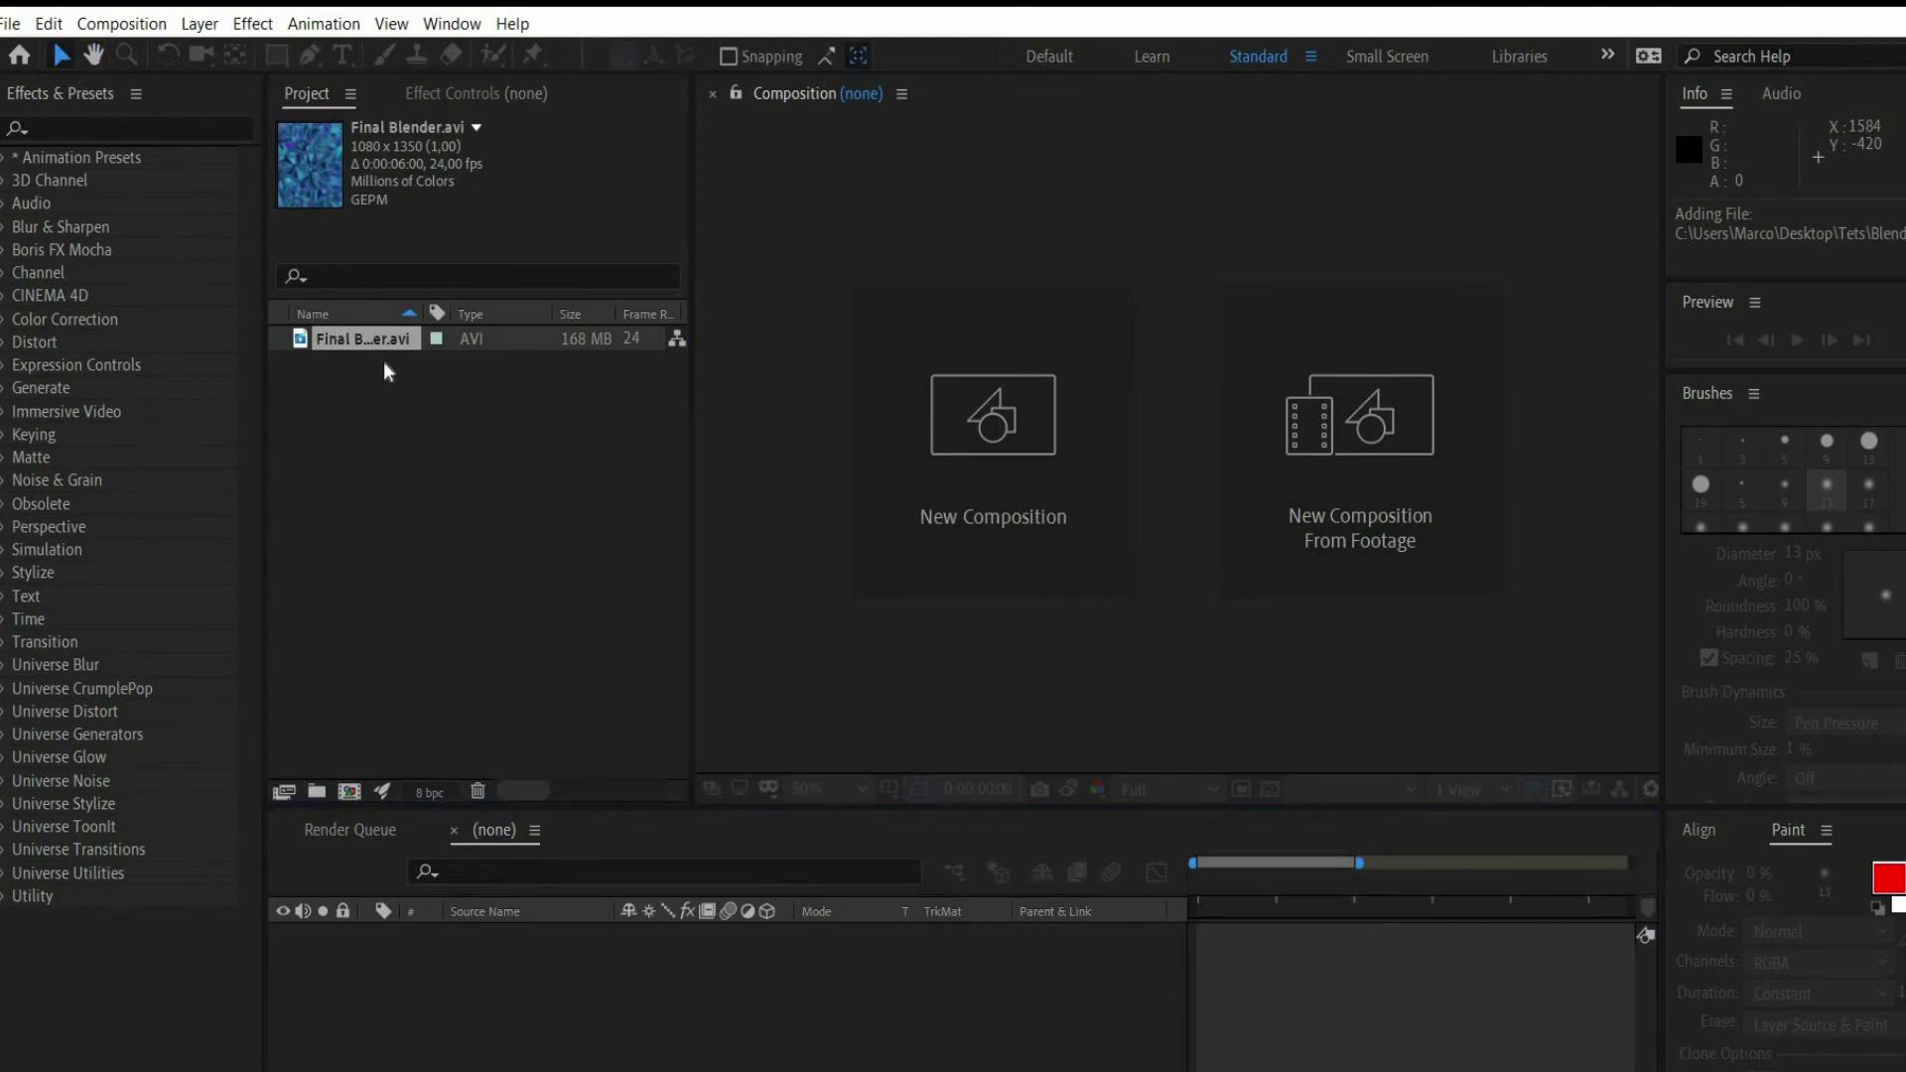
pyautogui.moveTo(369, 347); pyautogui.dragTo(931, 625)
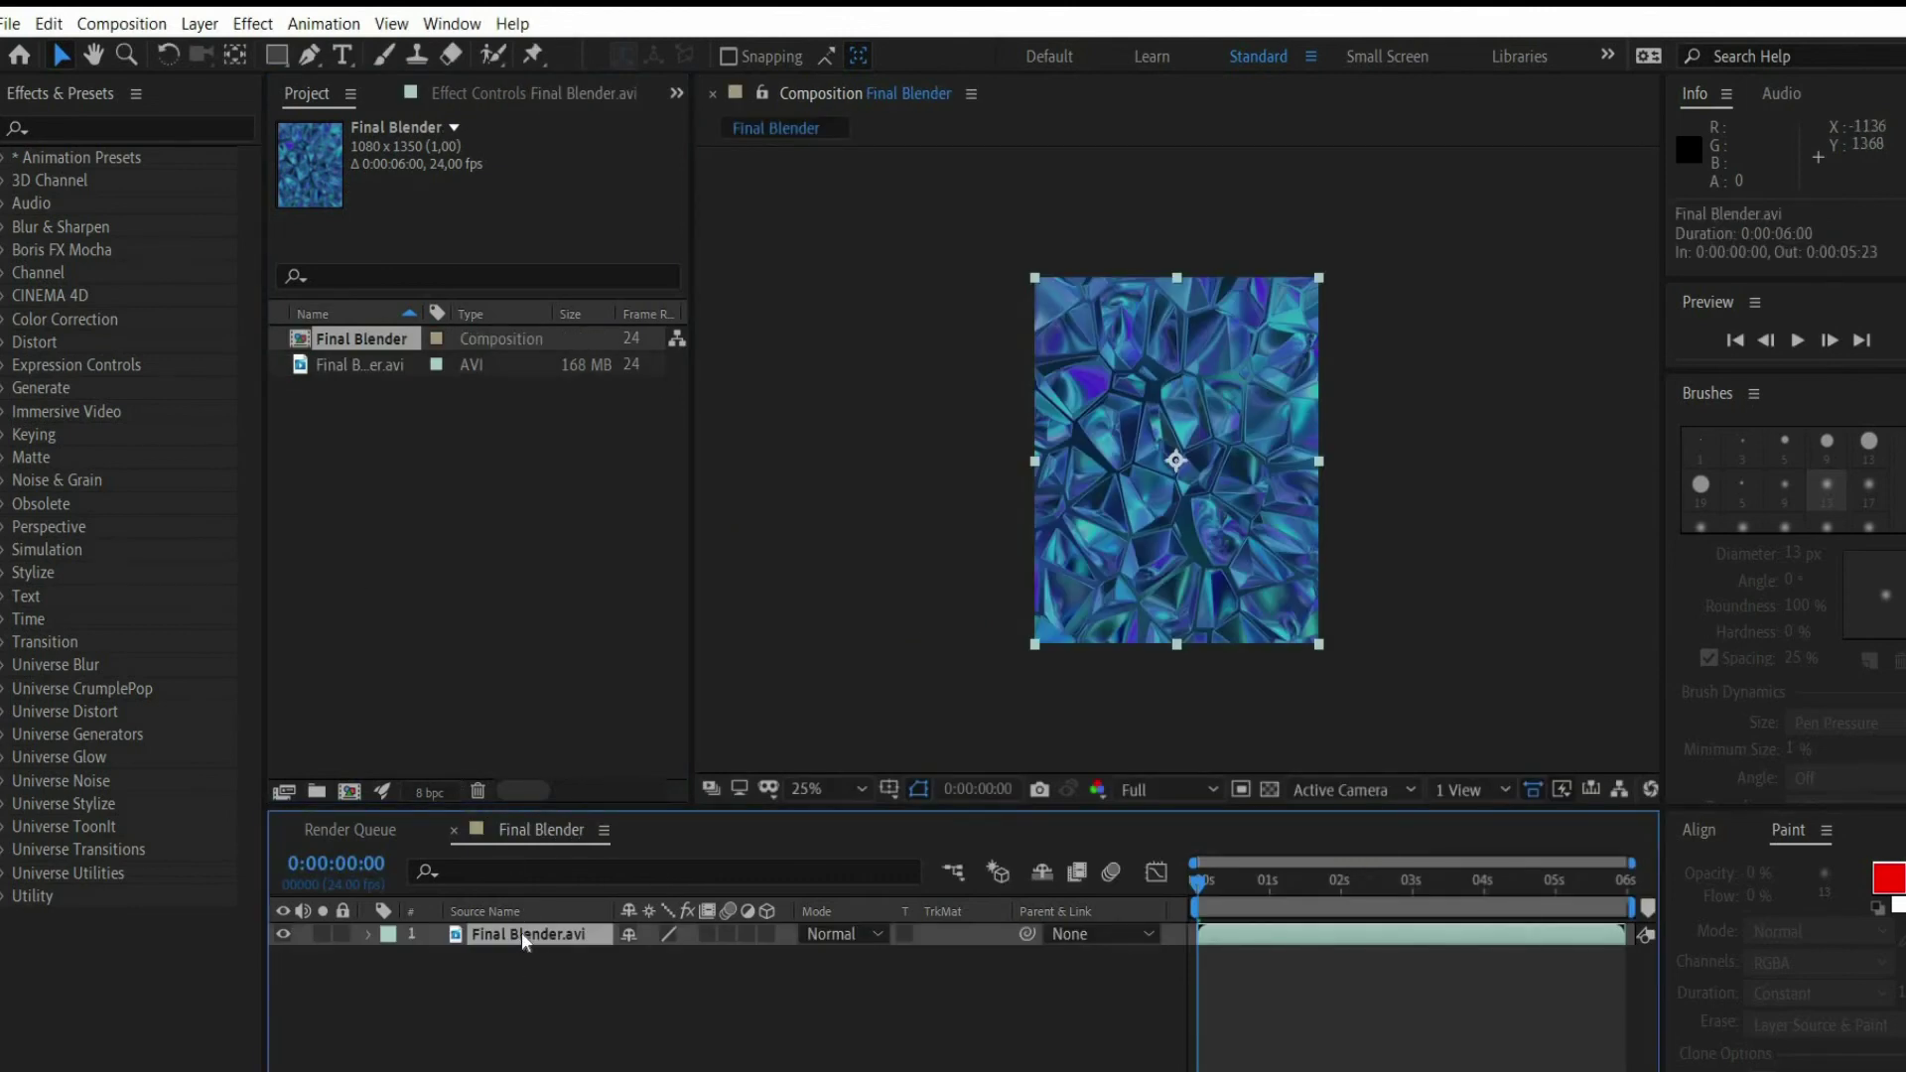
# Step: Apply the Hue/Saturation effect to the Final Blender.avi layer with Master Saturation 75 and Master Lightness 10
pyautogui.click(67, 129)
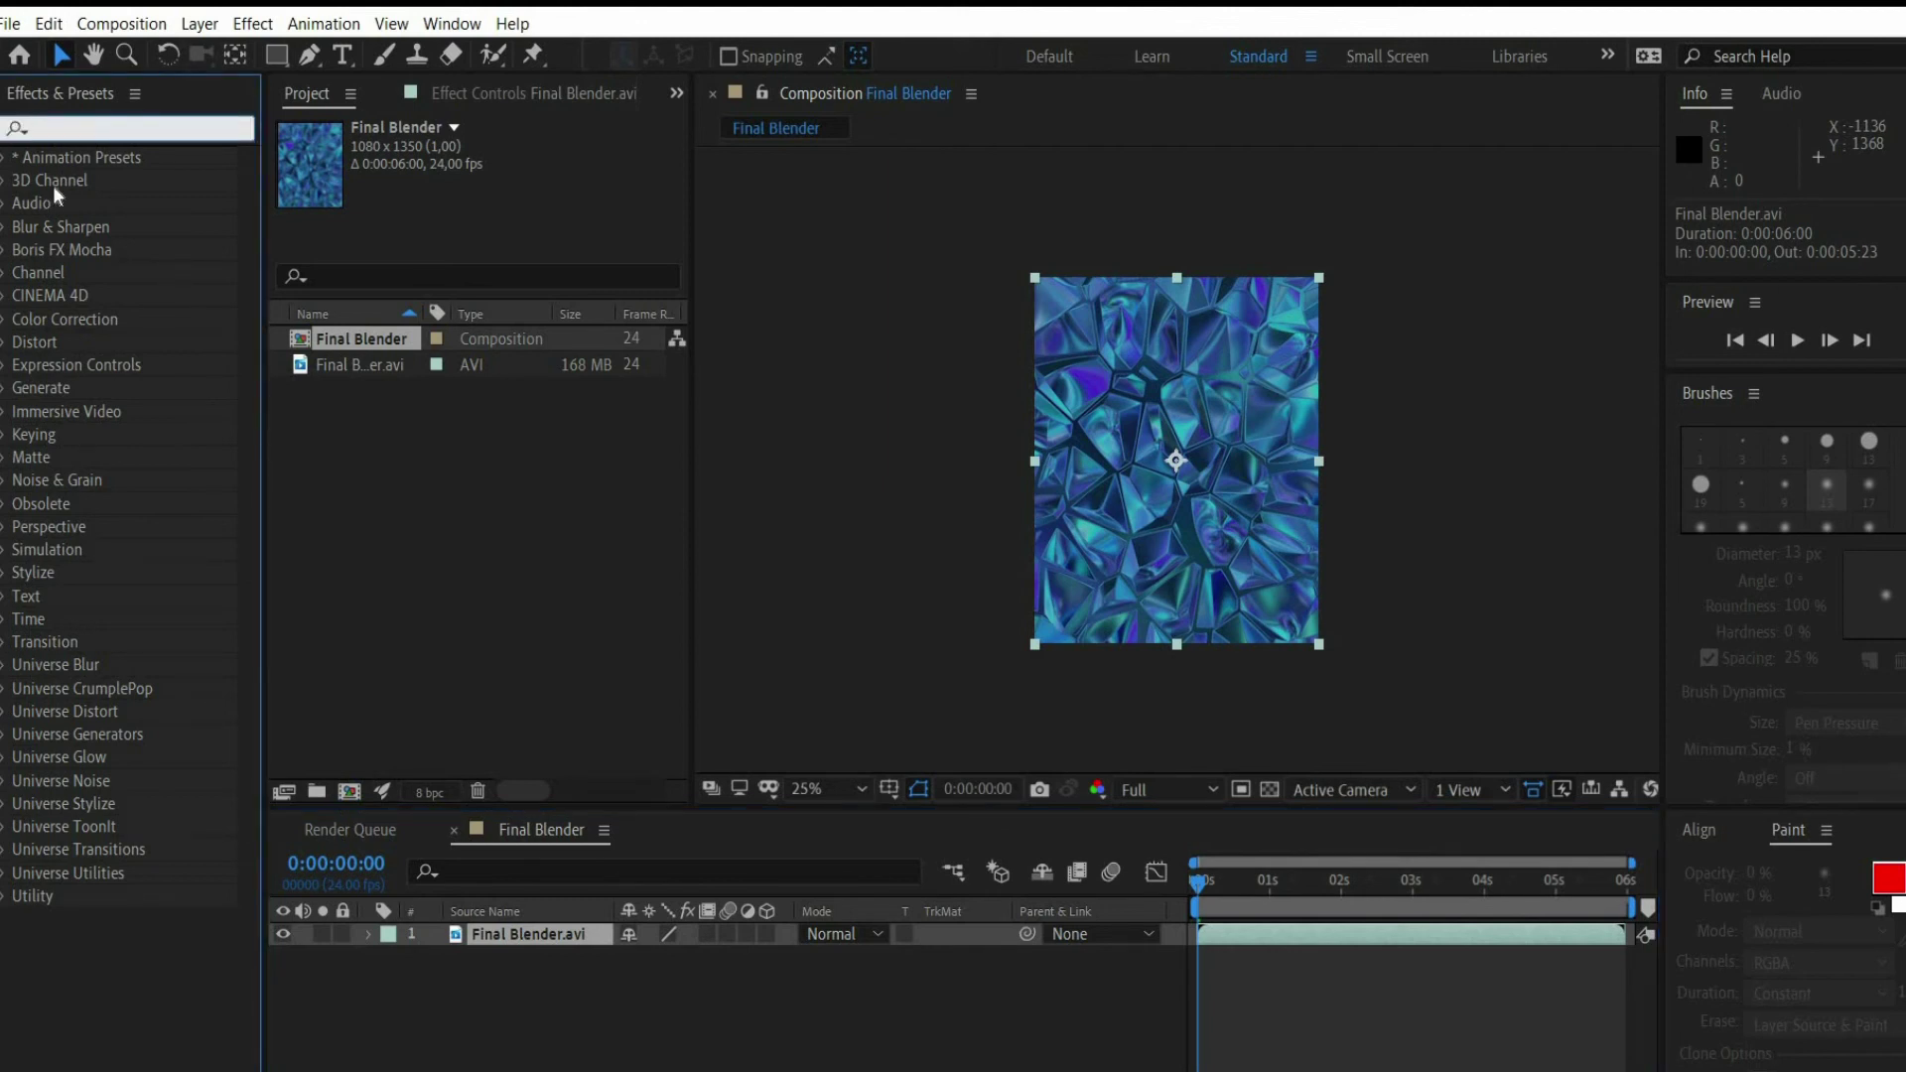
pyautogui.write('hue')
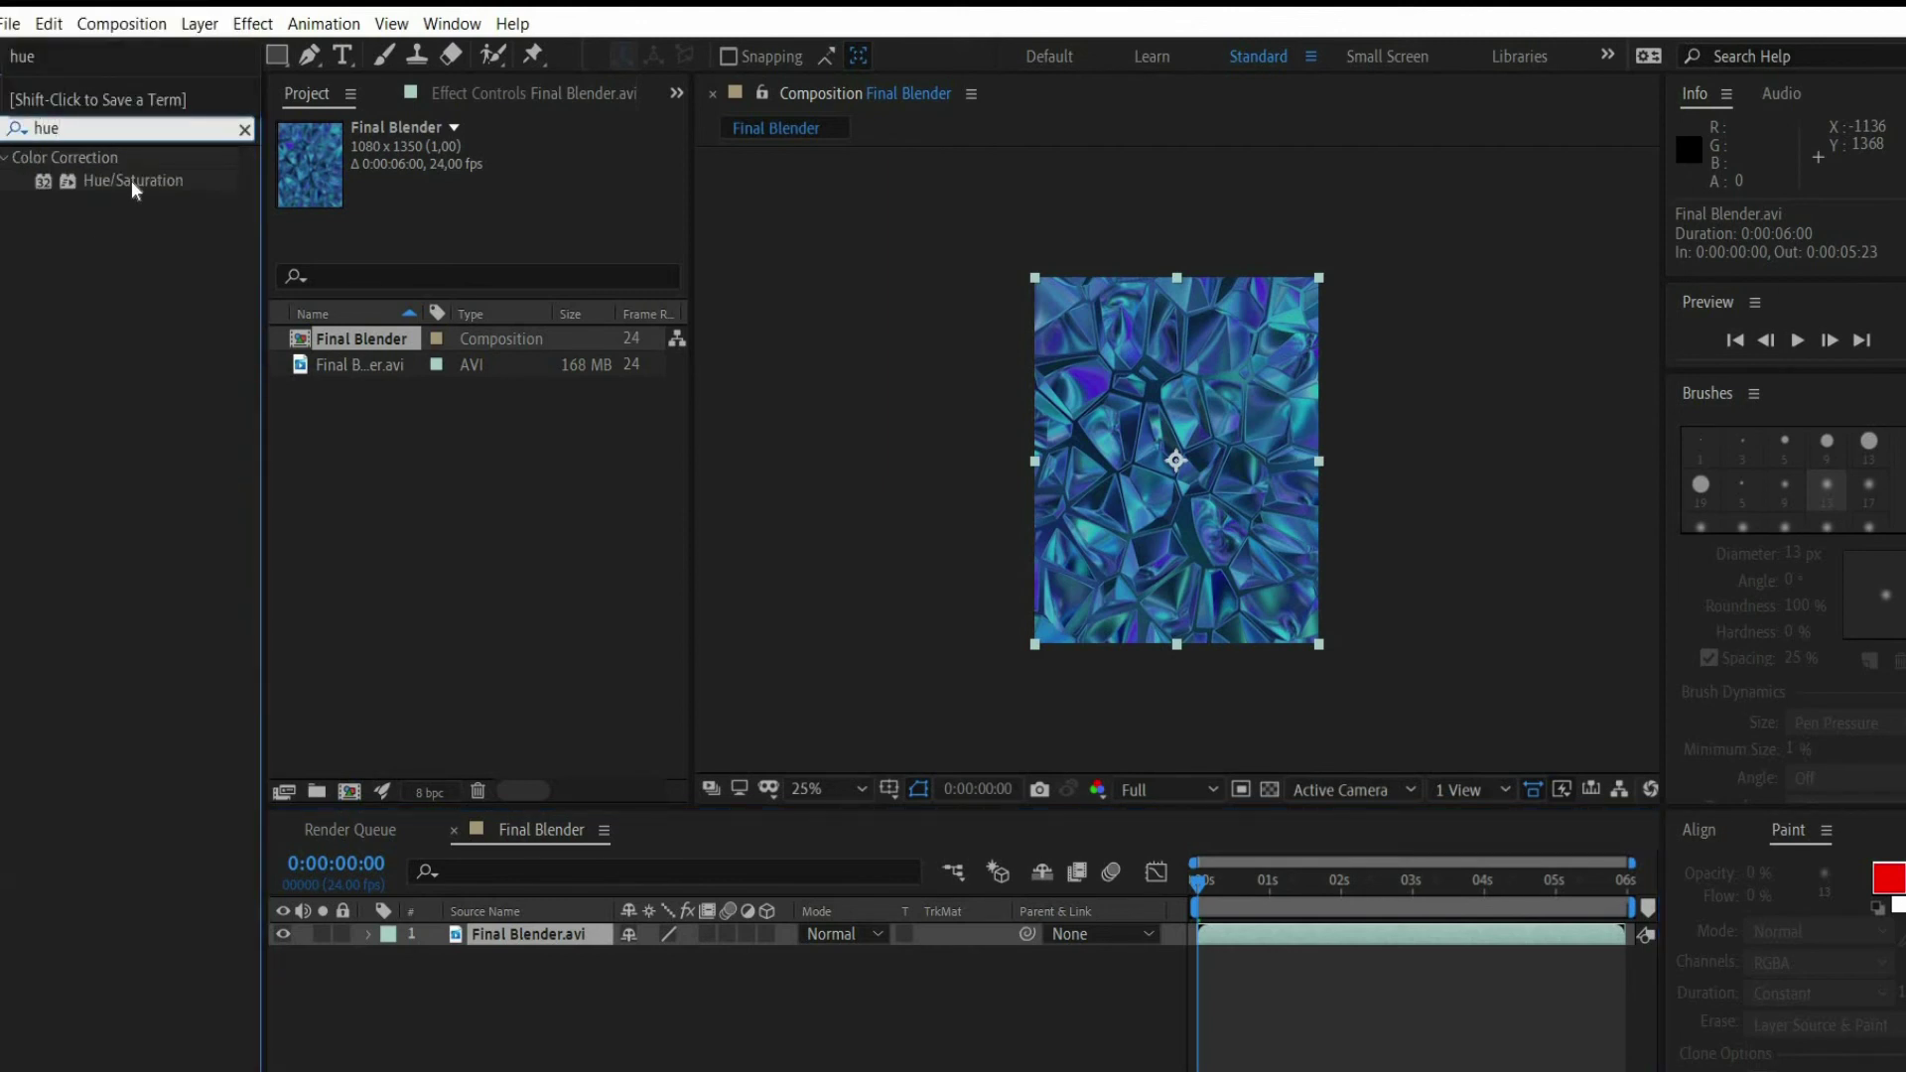
pyautogui.doubleClick(136, 182)
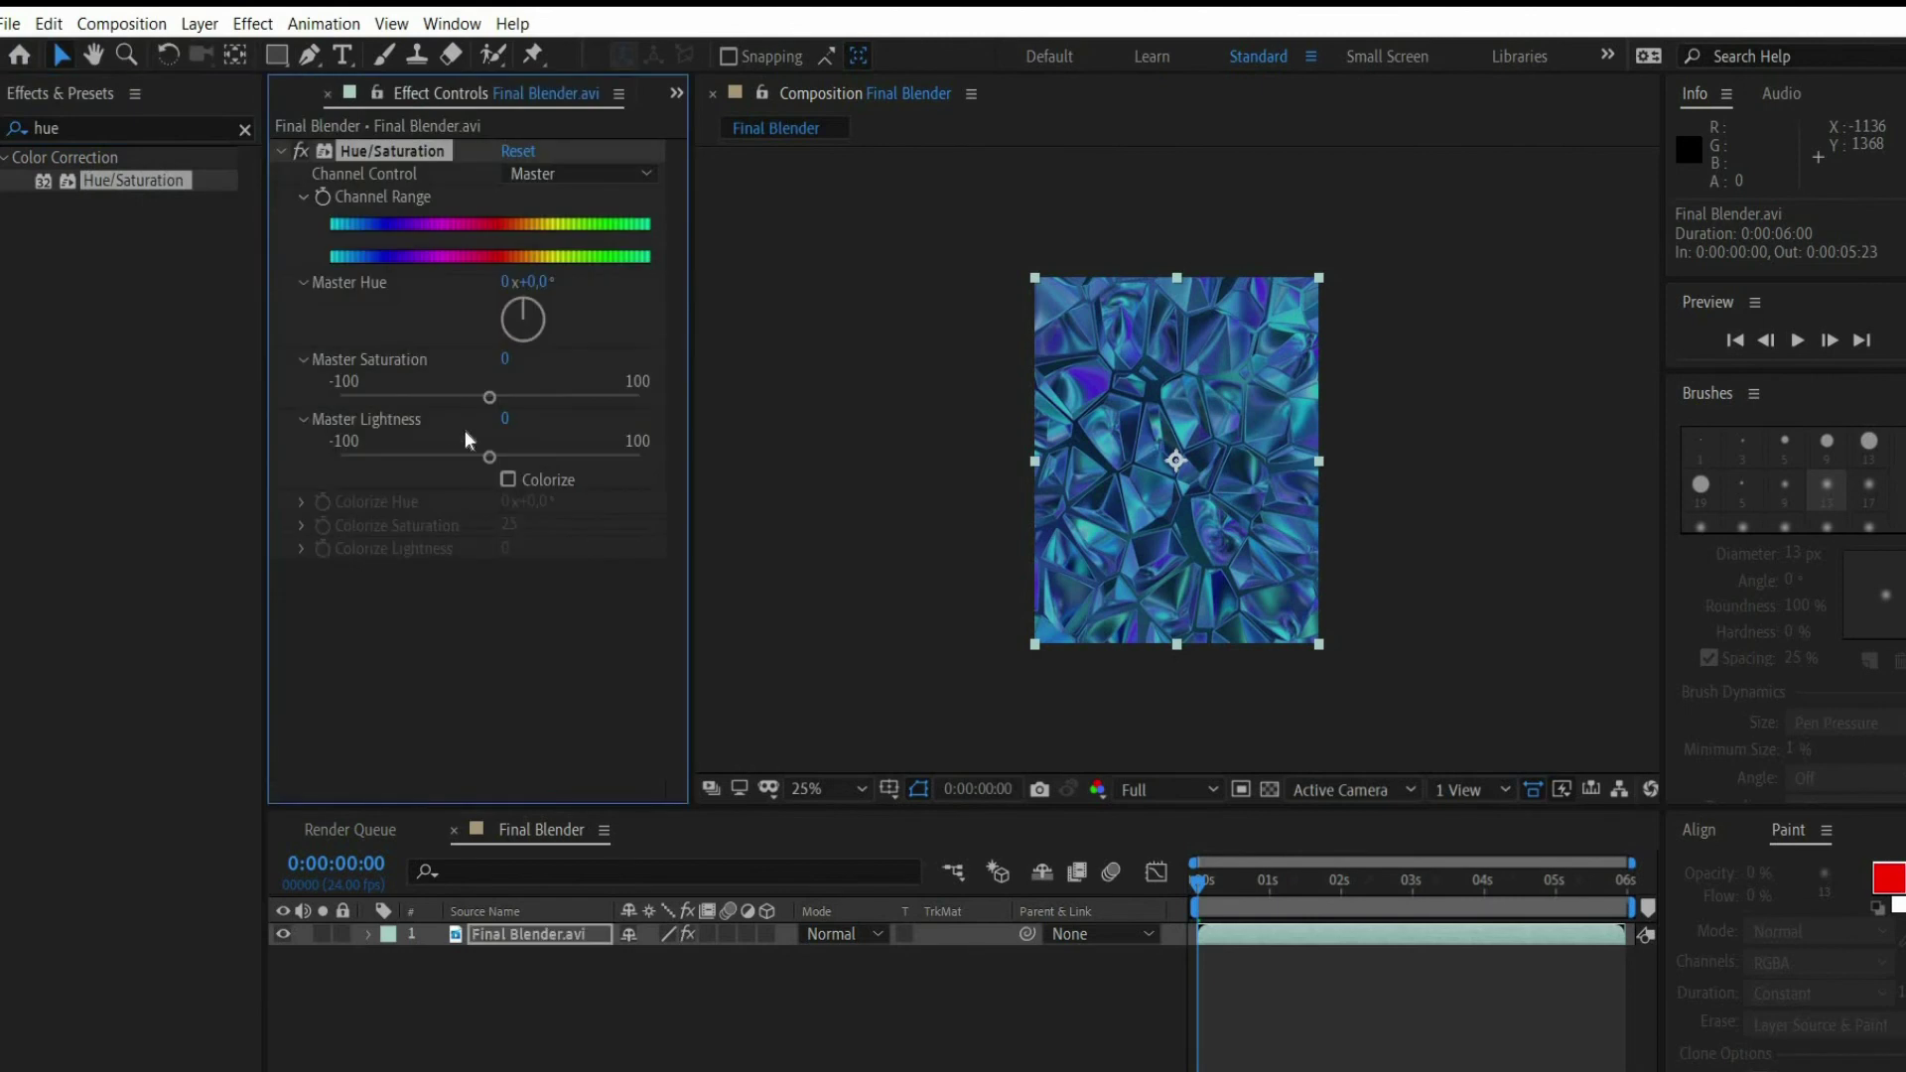
pyautogui.click(509, 360)
pyautogui.press('Return')
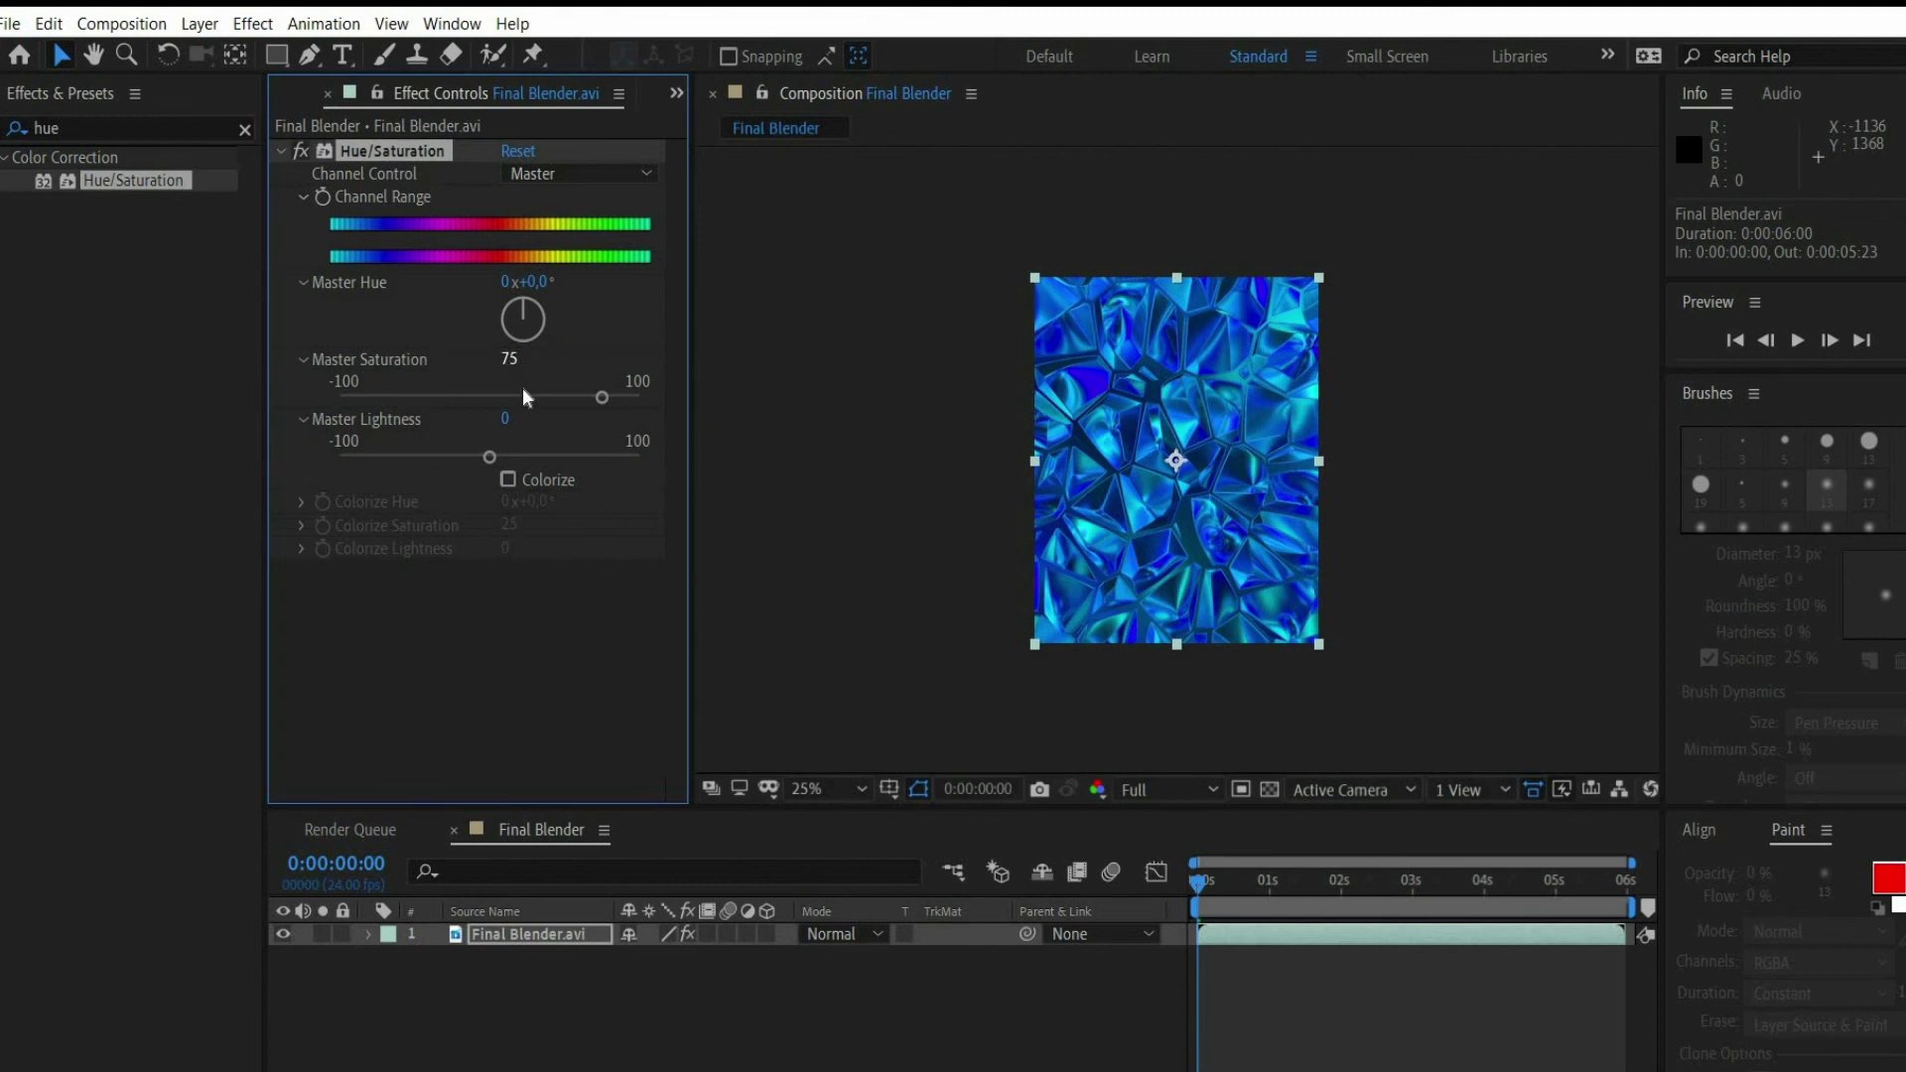
pyautogui.click(506, 419)
pyautogui.write('10')
pyautogui.press('Return')
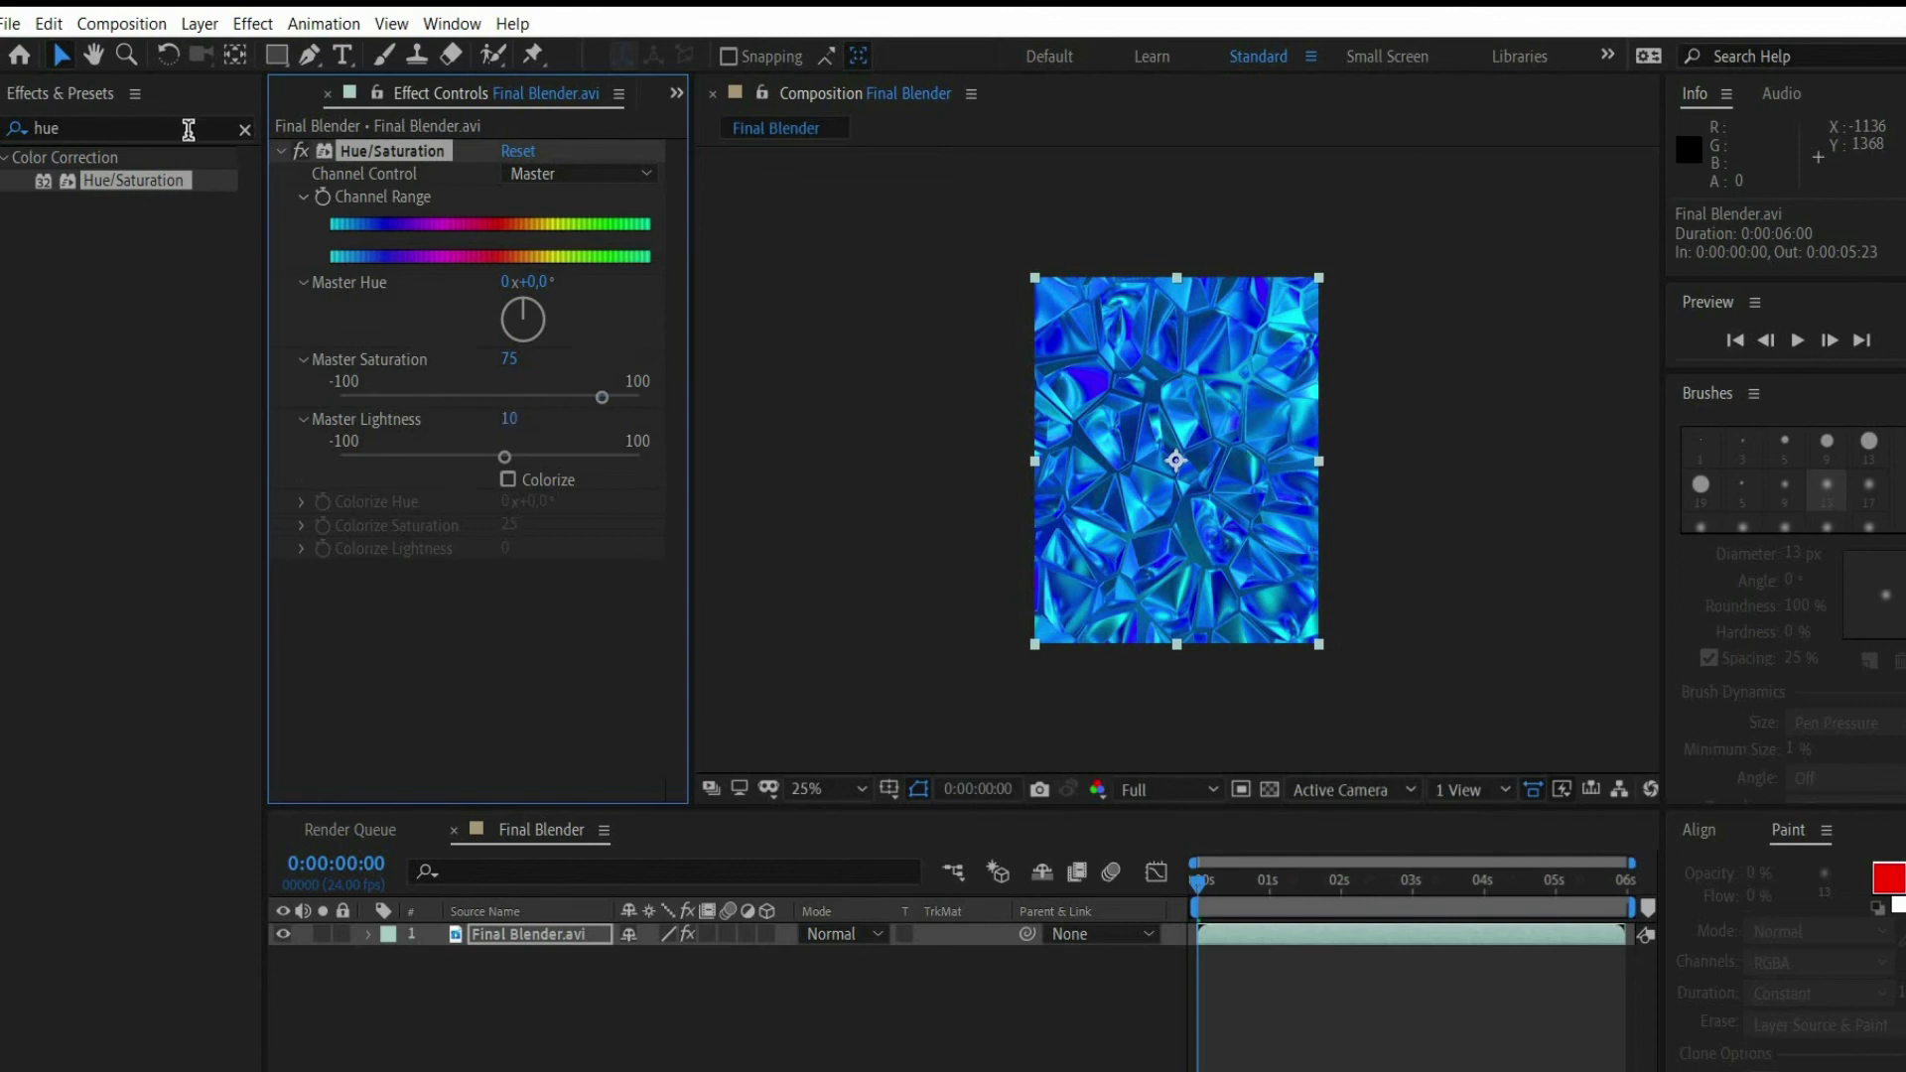
# Step: Add the Vibrance effect to the layer below Hue/Saturation and set its Vibrance to -20
pyautogui.click(244, 130)
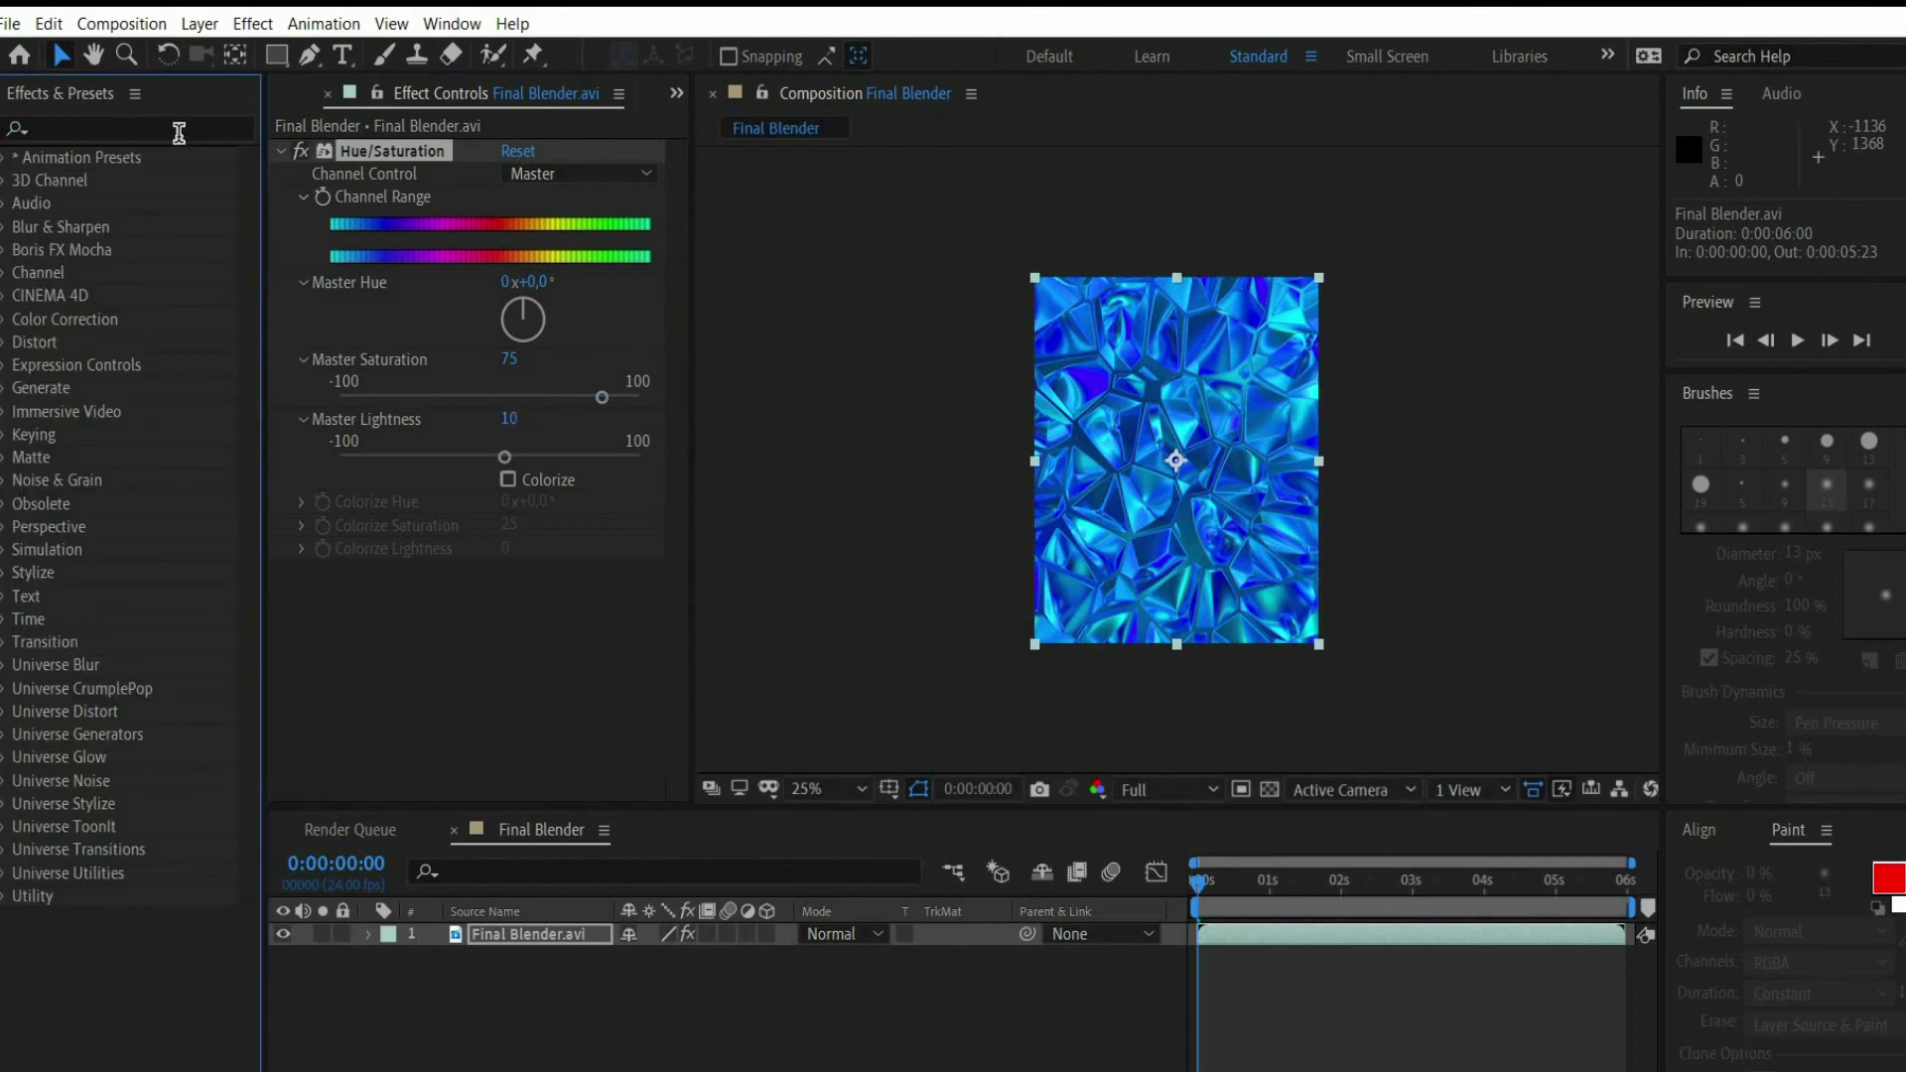
pyautogui.write('vibrance')
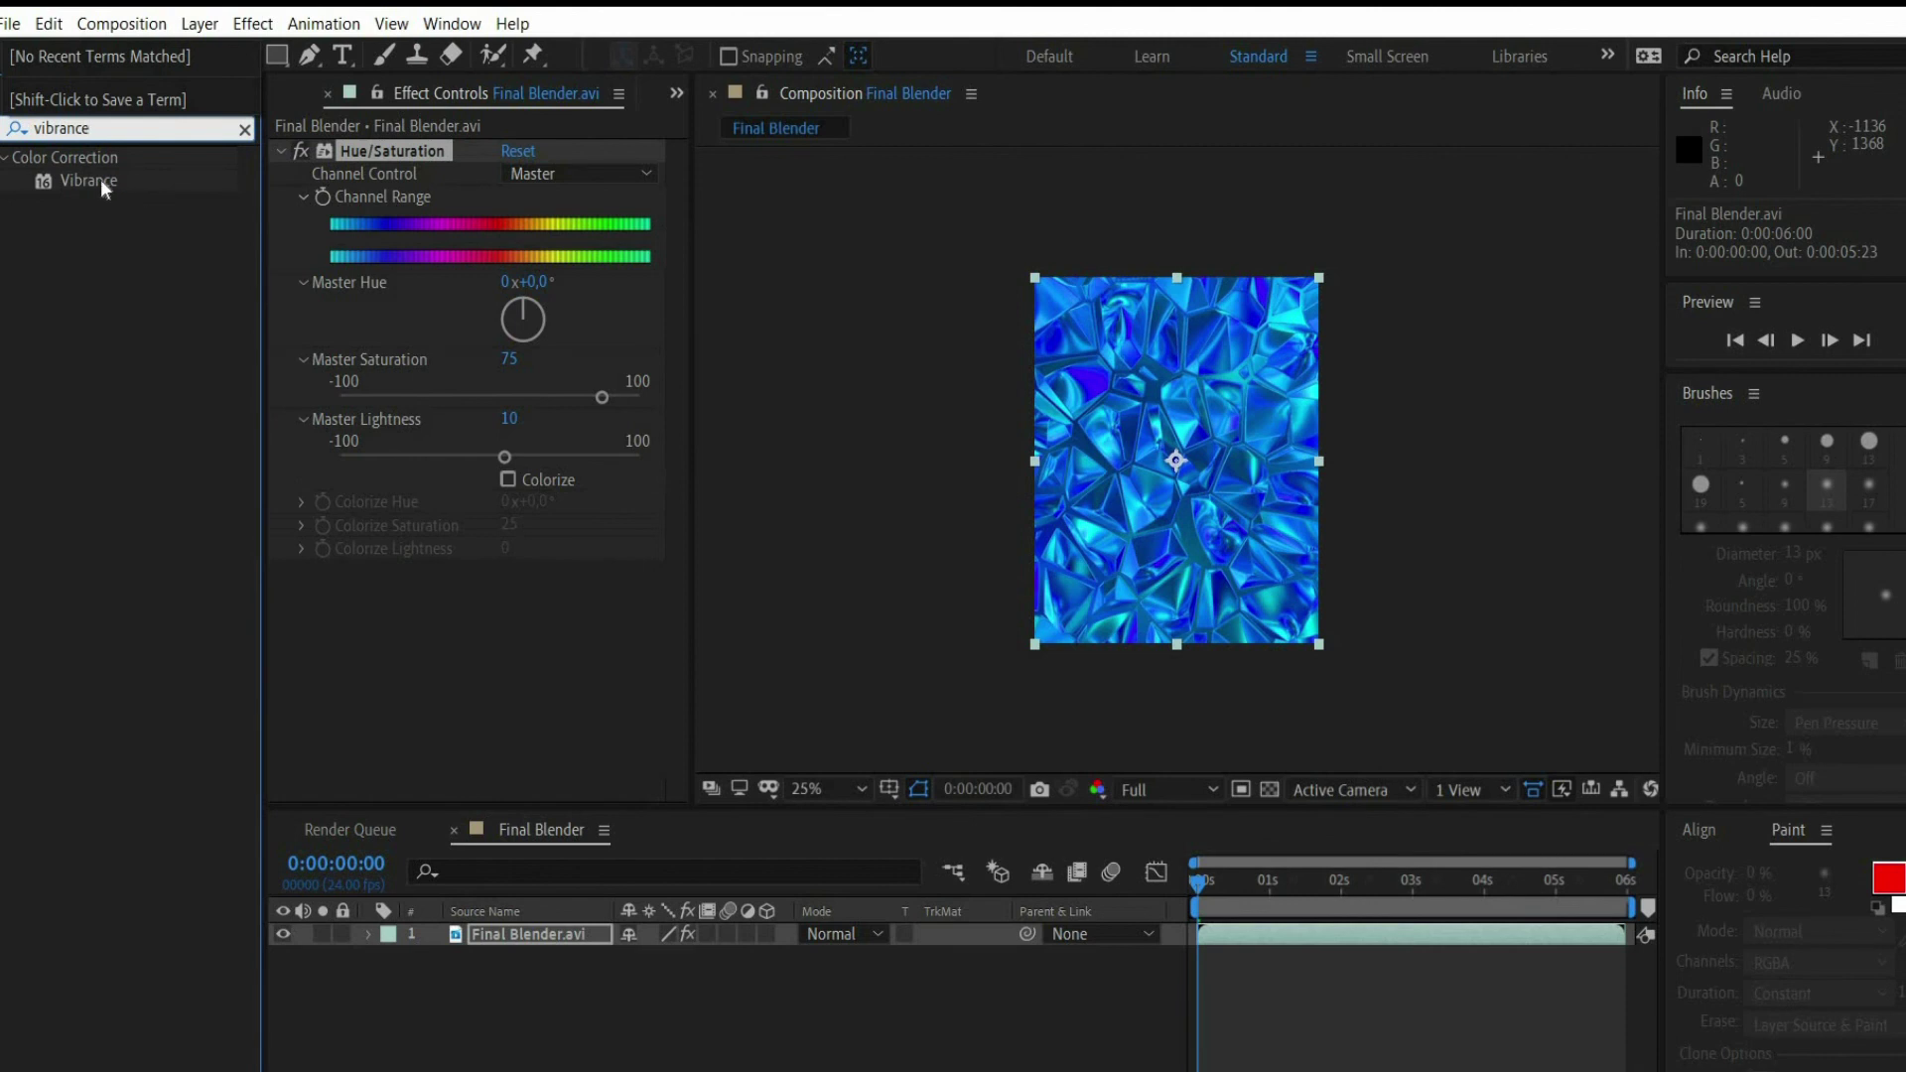
pyautogui.moveTo(99, 179); pyautogui.dragTo(515, 701)
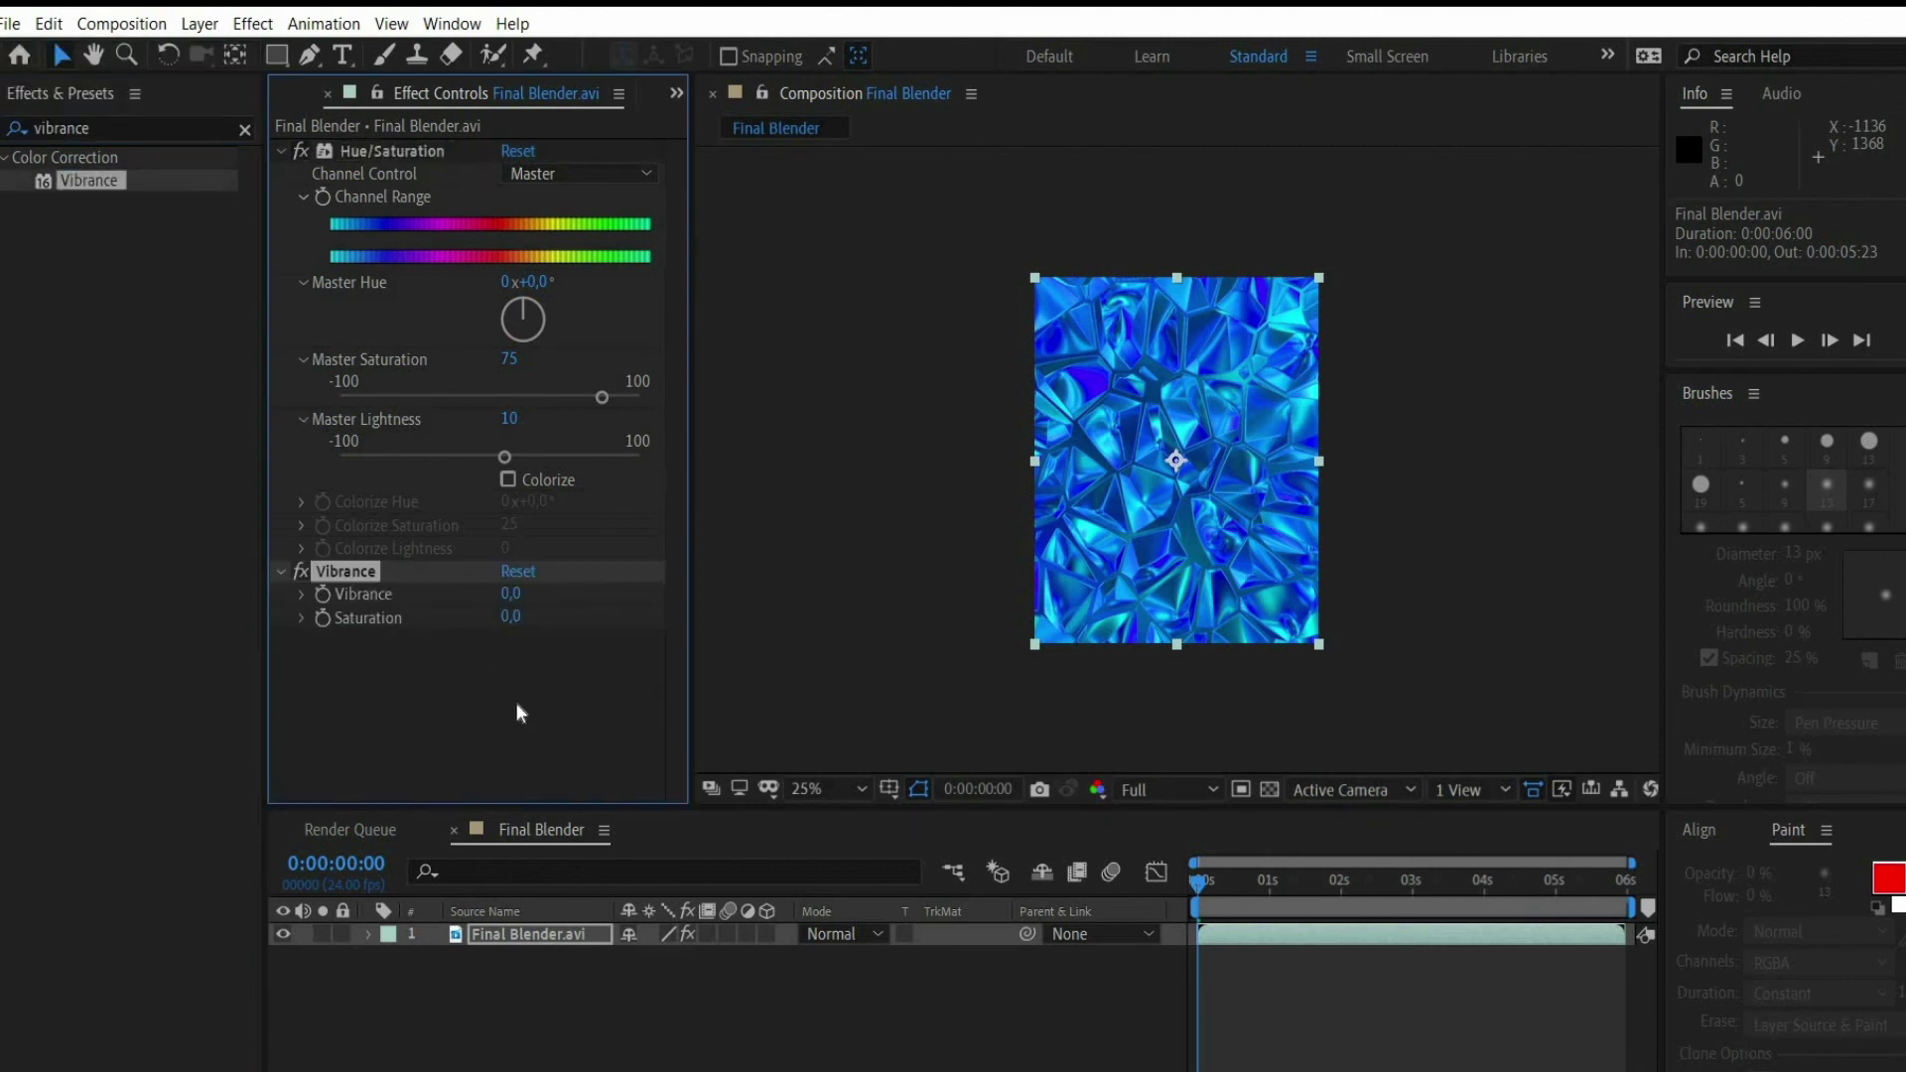
pyautogui.click(509, 595)
pyautogui.write('-20')
pyautogui.press('Return')
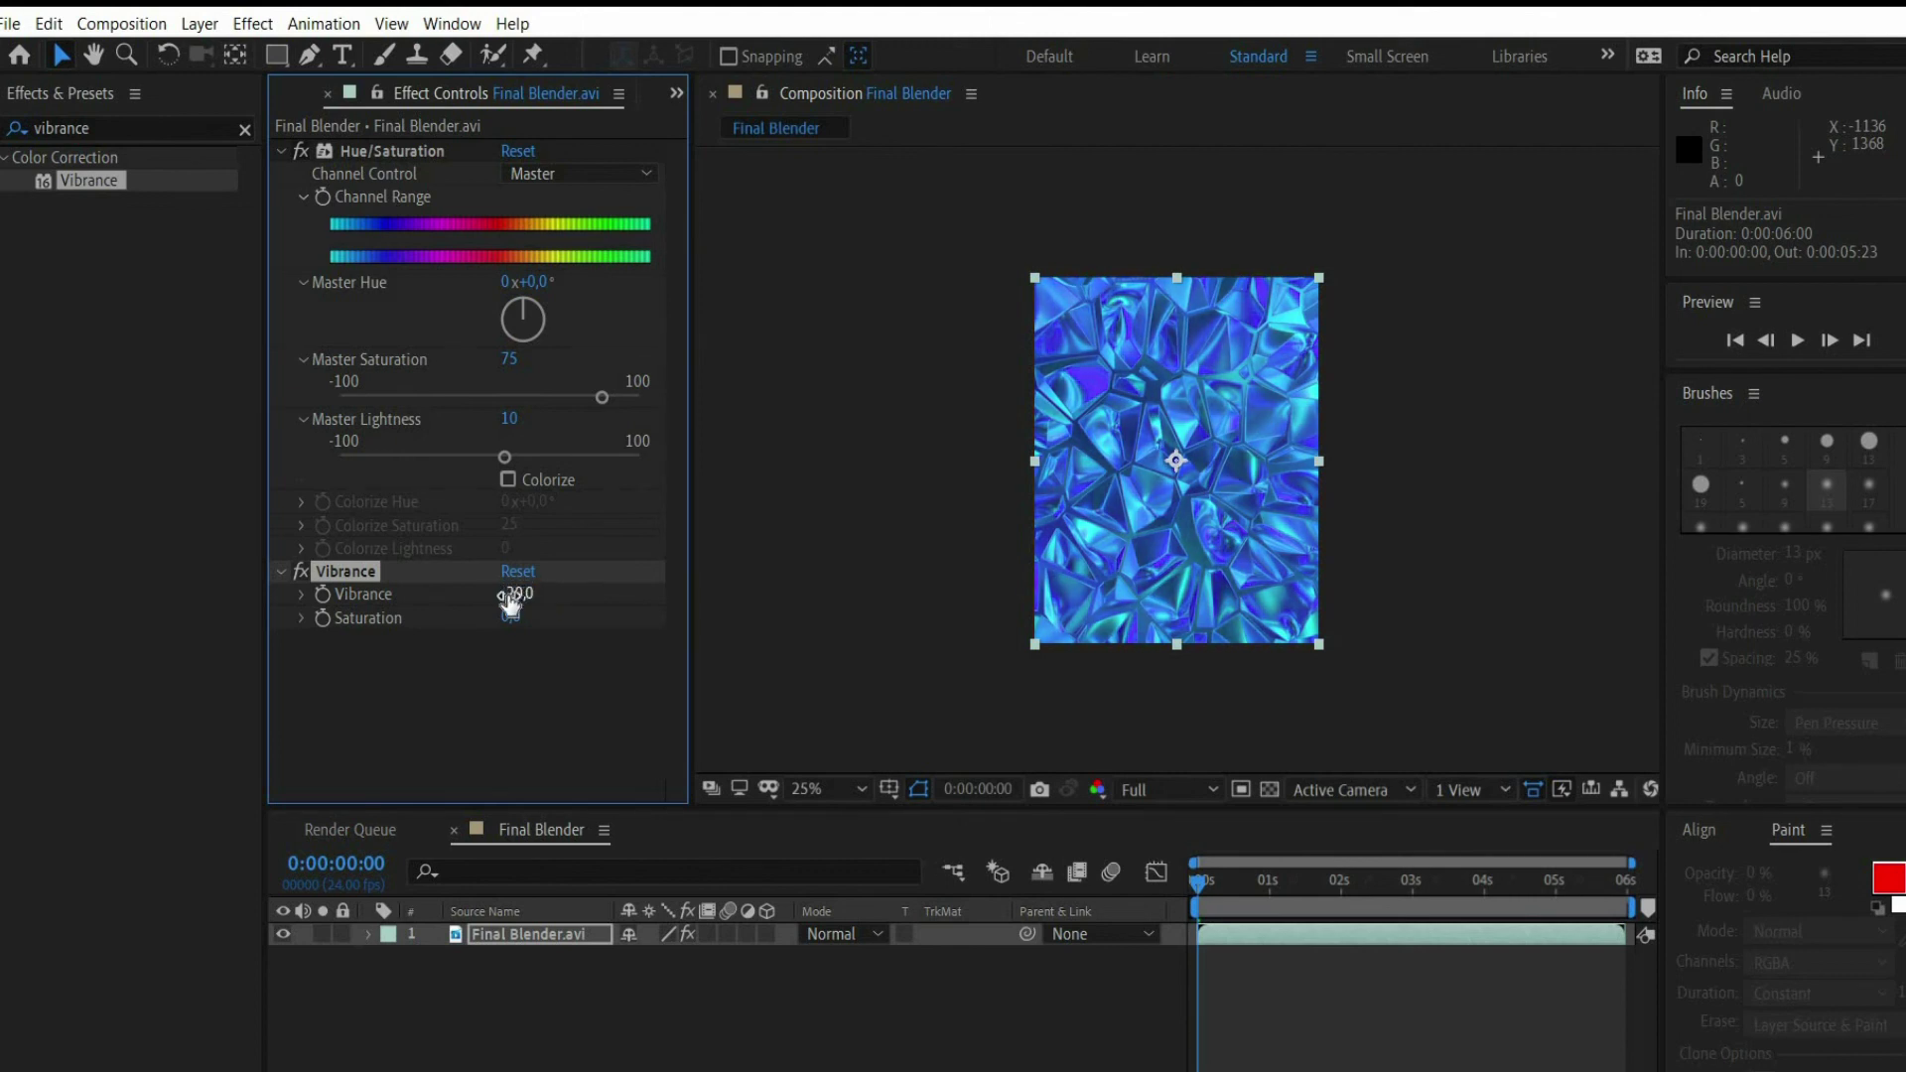
# Step: Duplicate the Final Blender.avi layer and set the upper copy's blending mode to Multiply
pyautogui.click(487, 938)
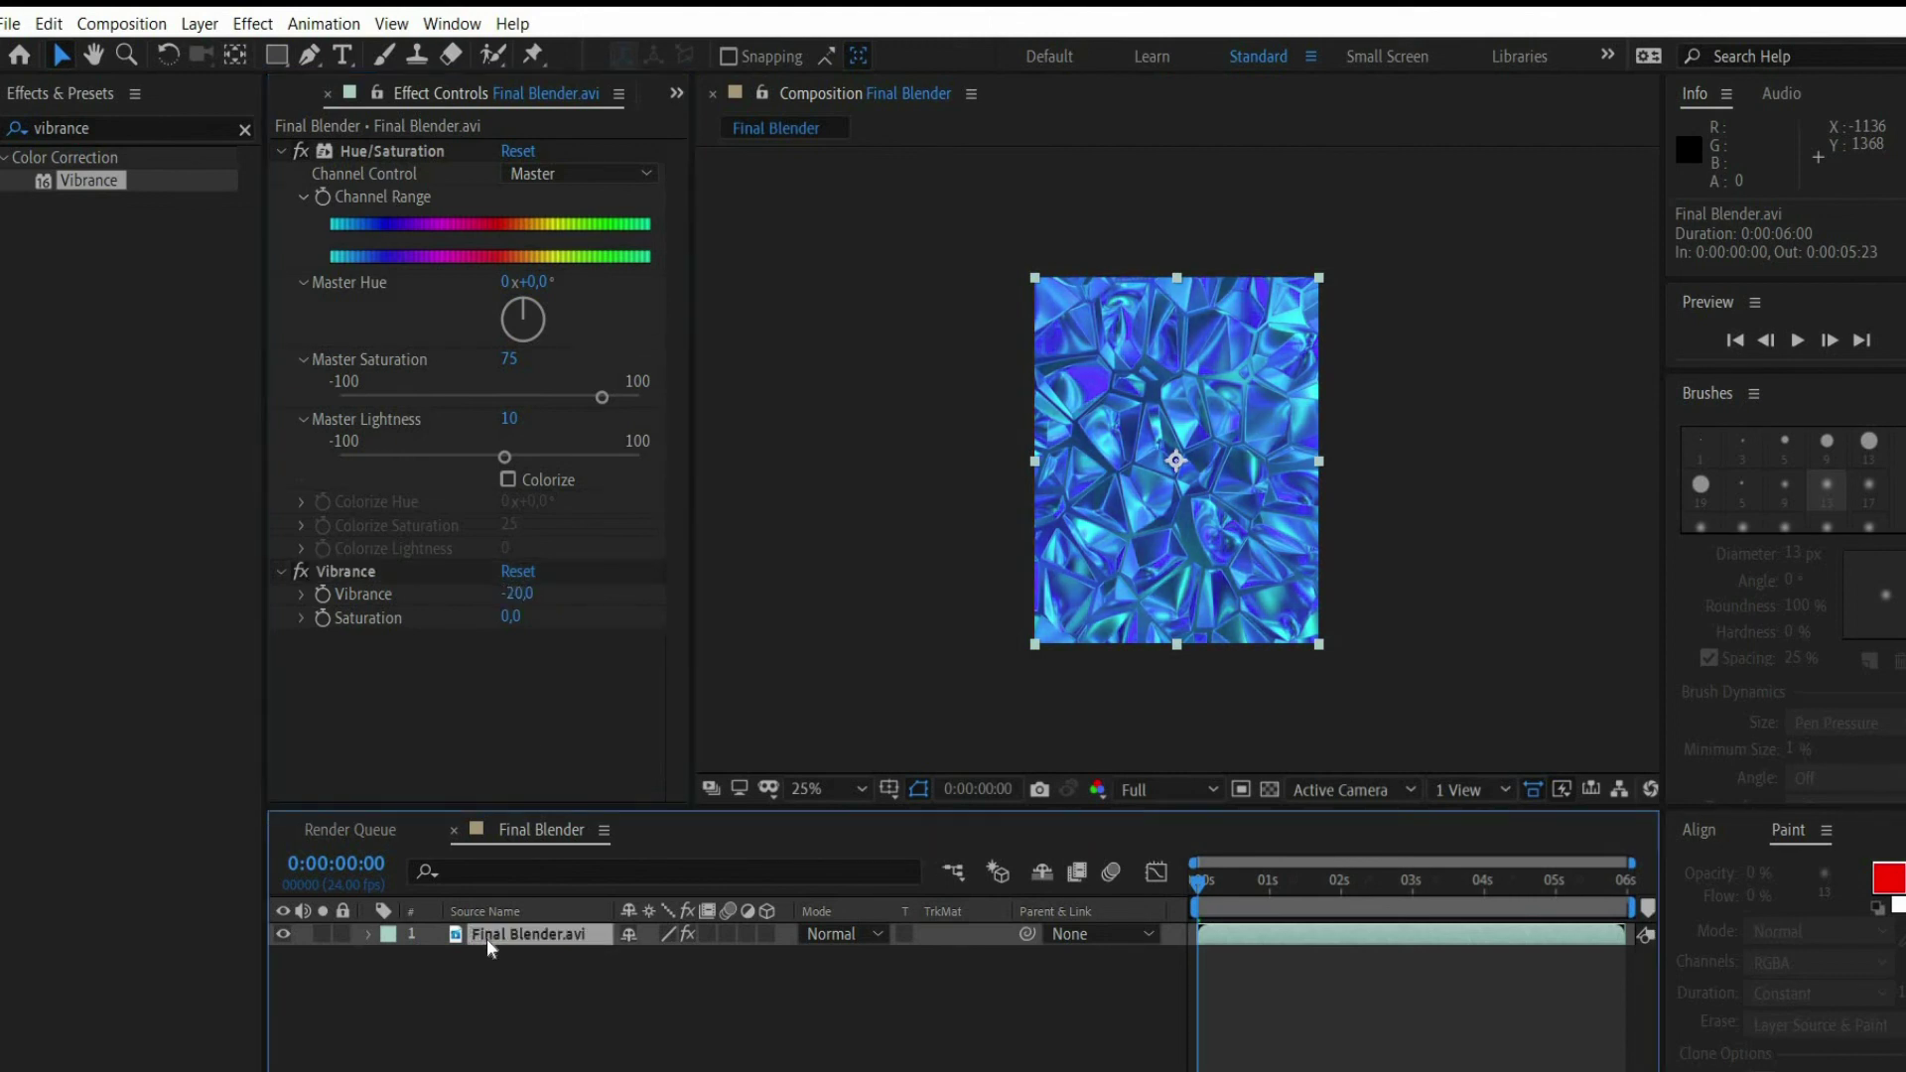
pyautogui.hotkey('ctrl', 'c')
pyautogui.hotkey('ctrl', 'v')
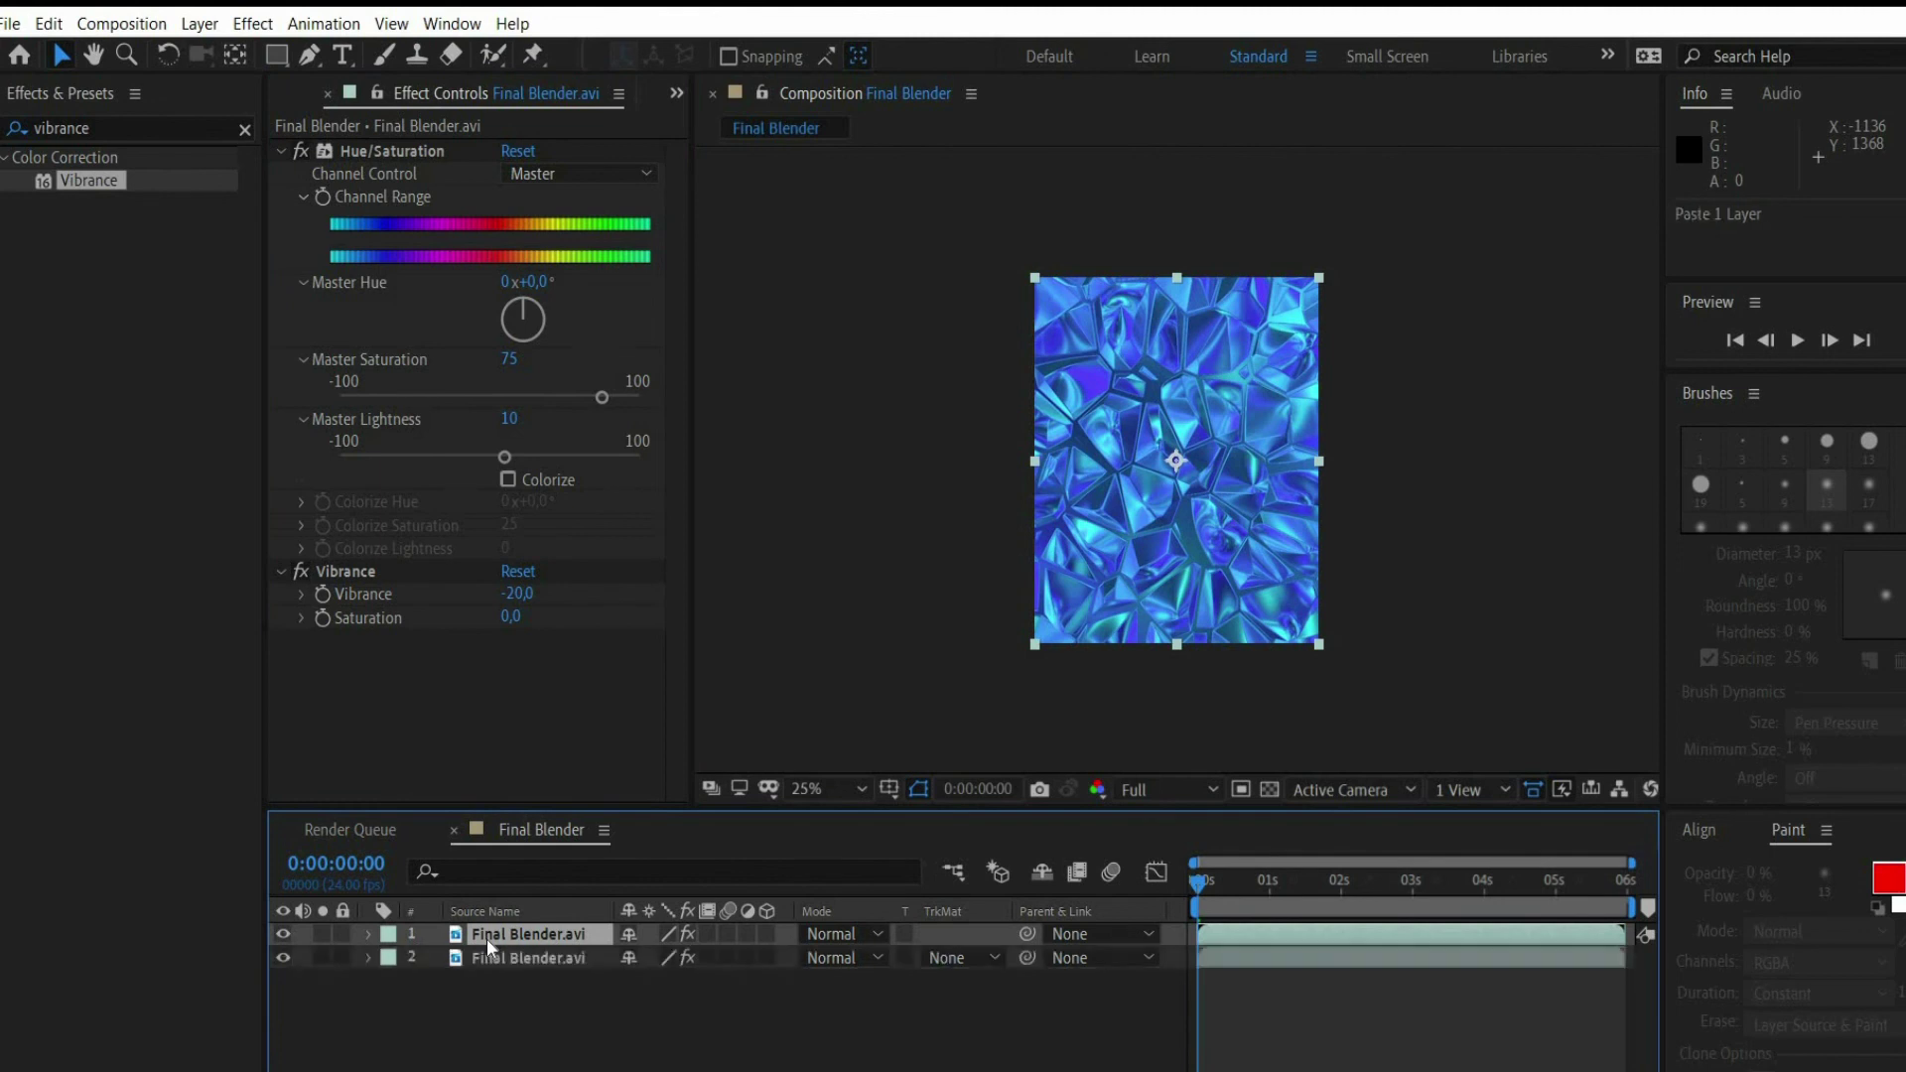
pyautogui.click(850, 941)
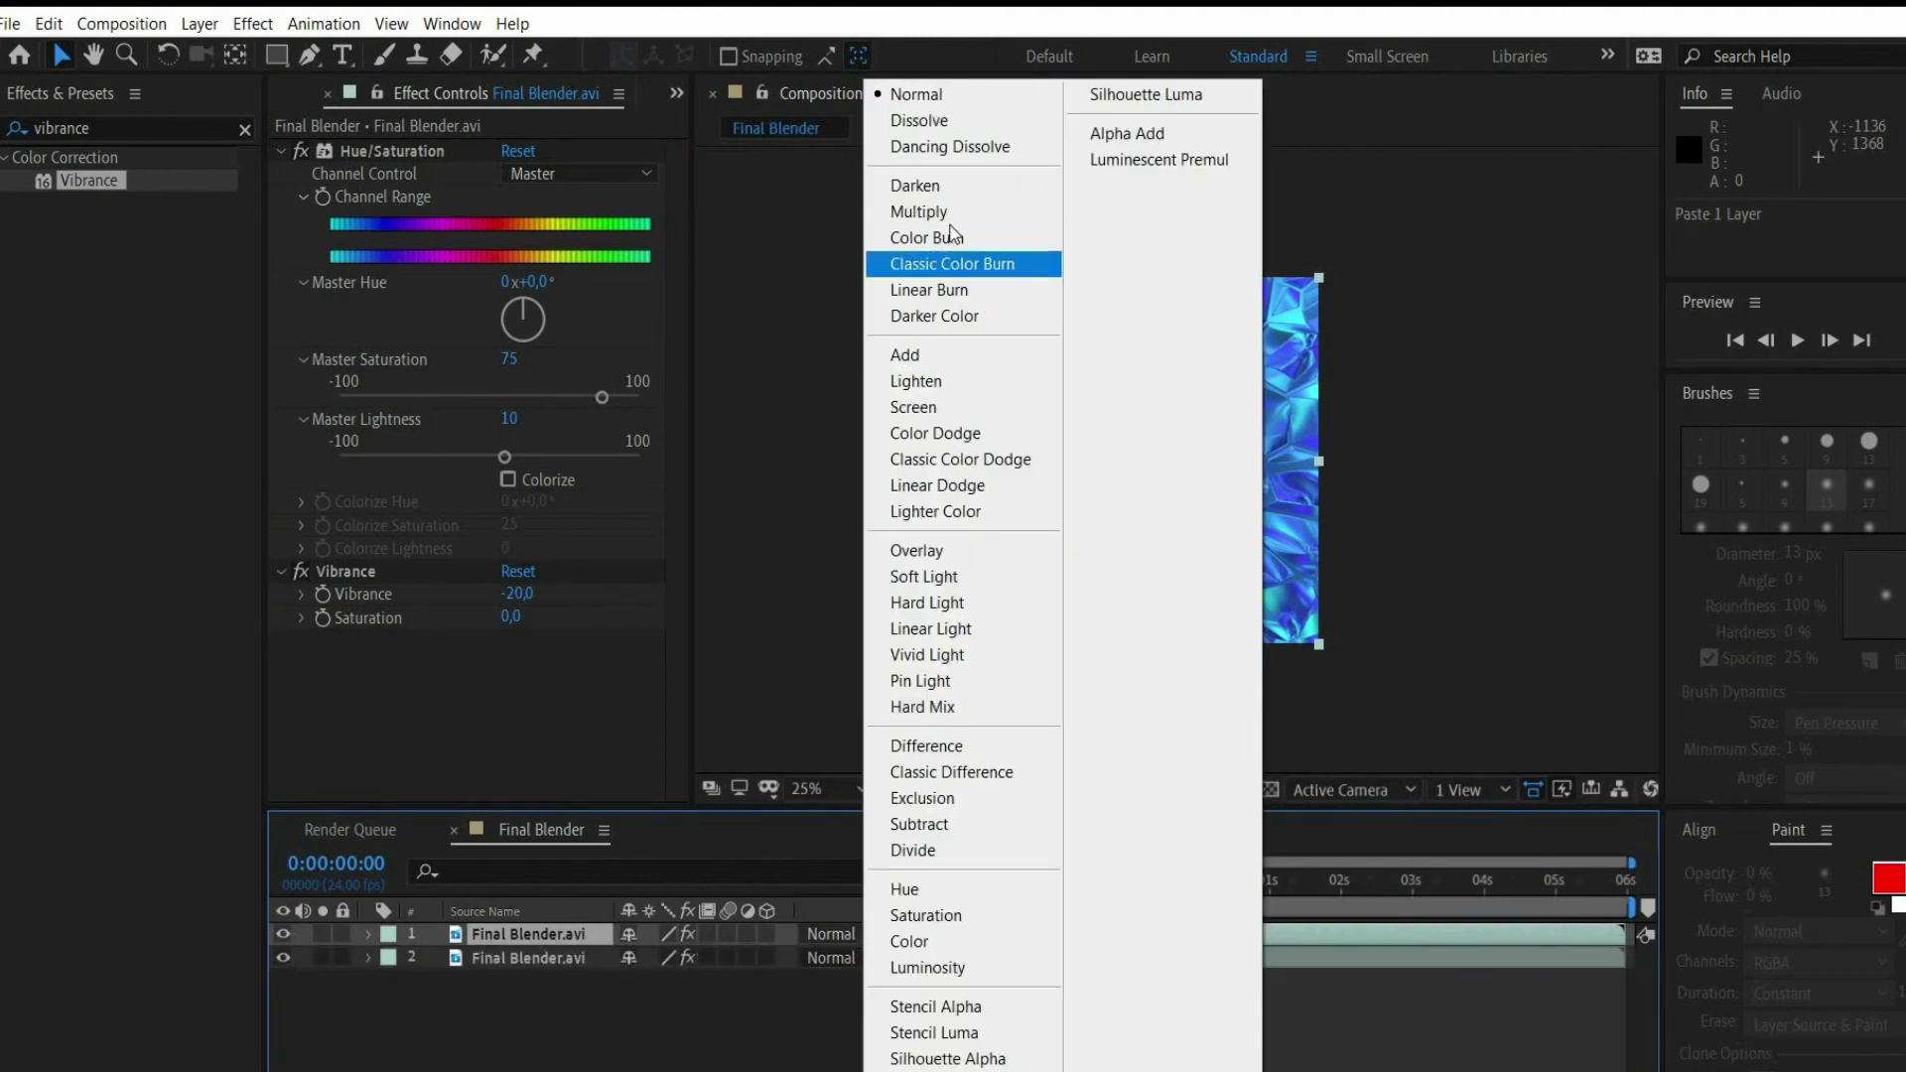
pyautogui.click(923, 211)
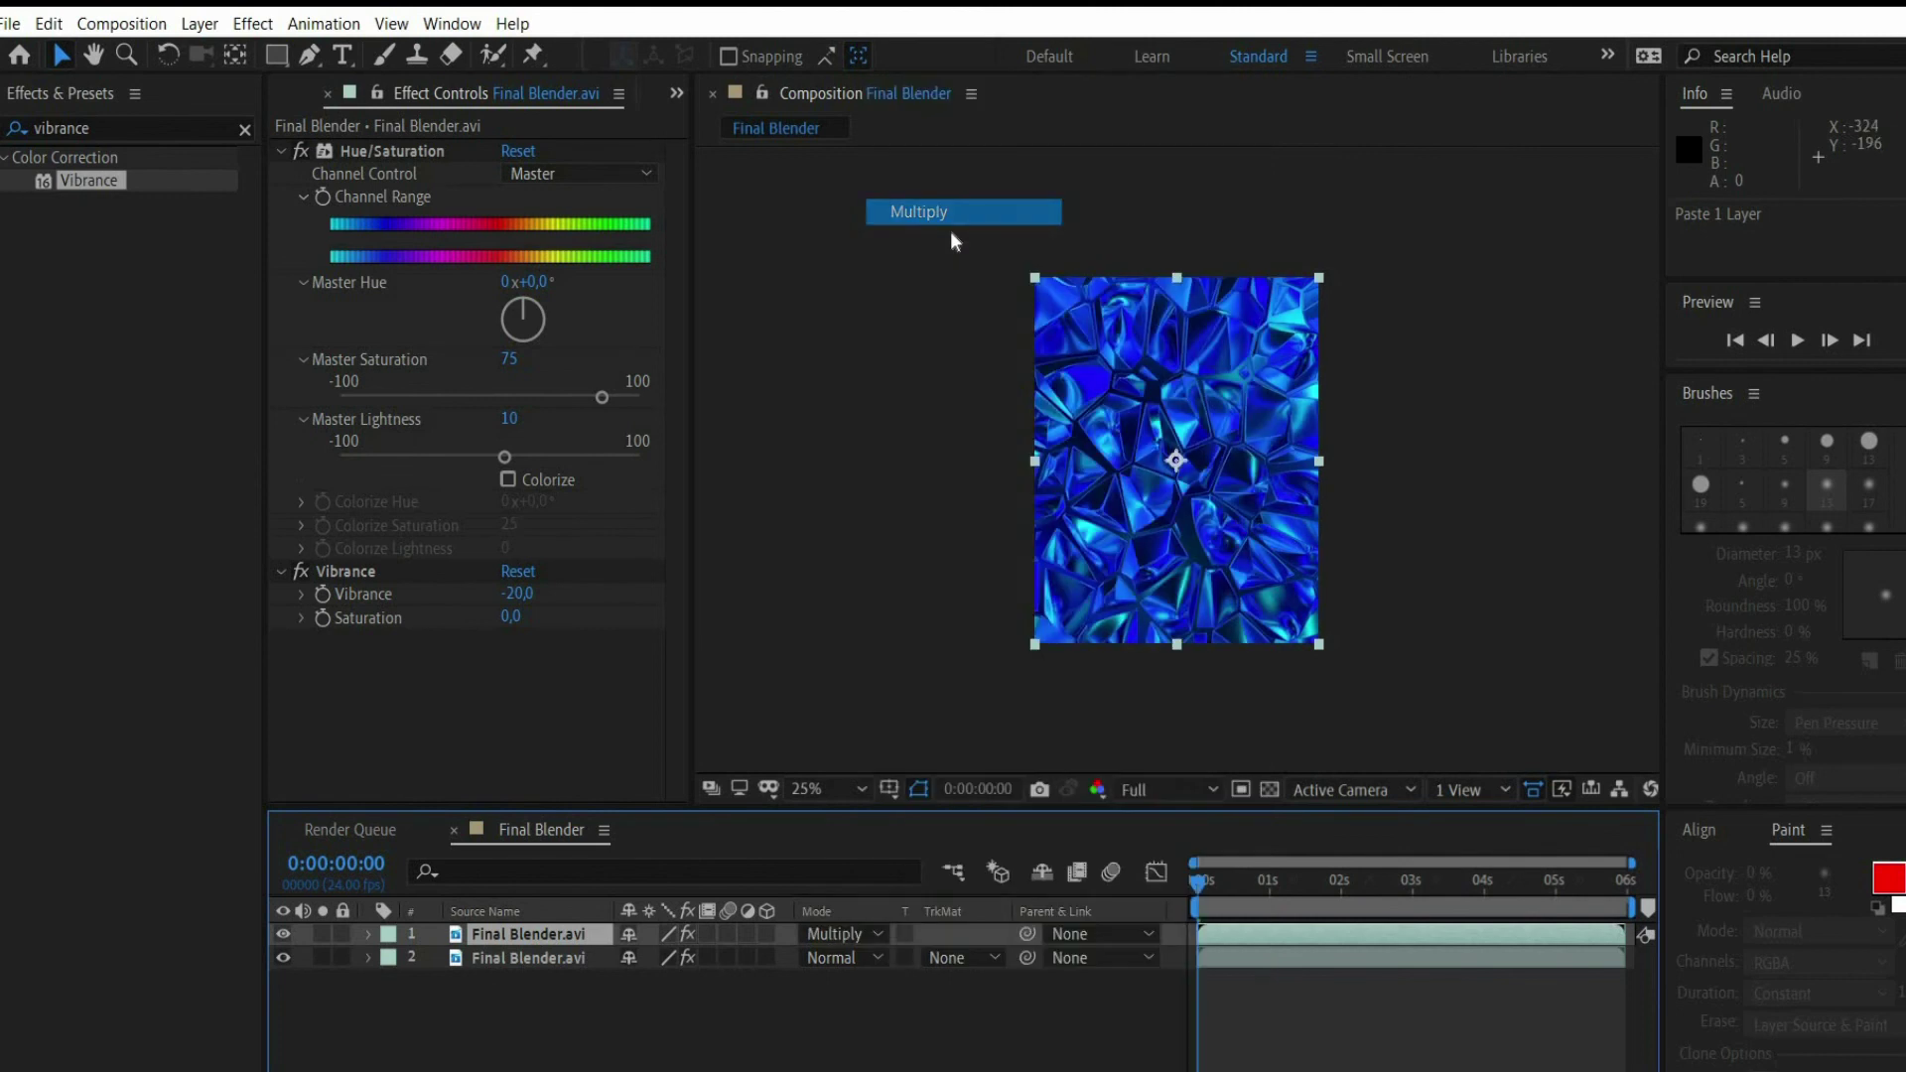
# Step: Set the upper Final Blender.avi layer's opacity to 25%
pyautogui.click(498, 935)
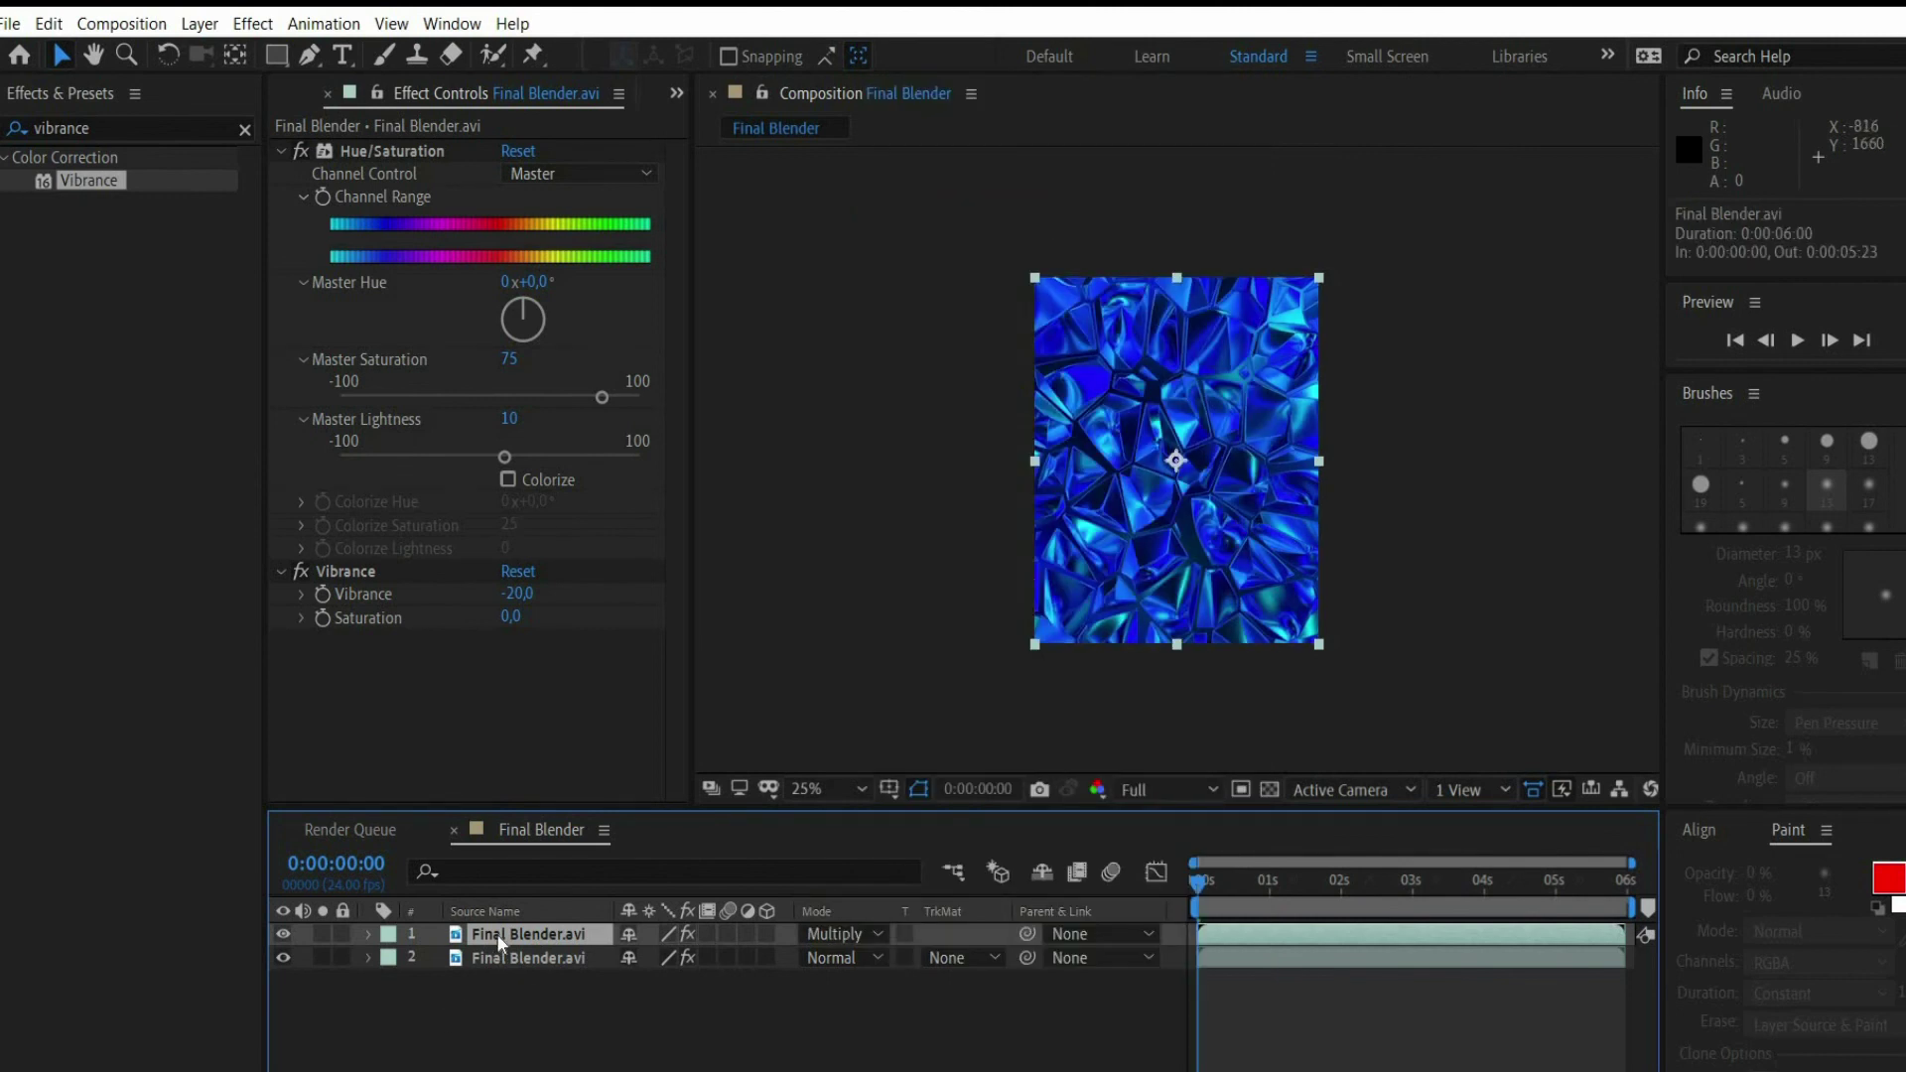
pyautogui.press('t')
pyautogui.click(636, 956)
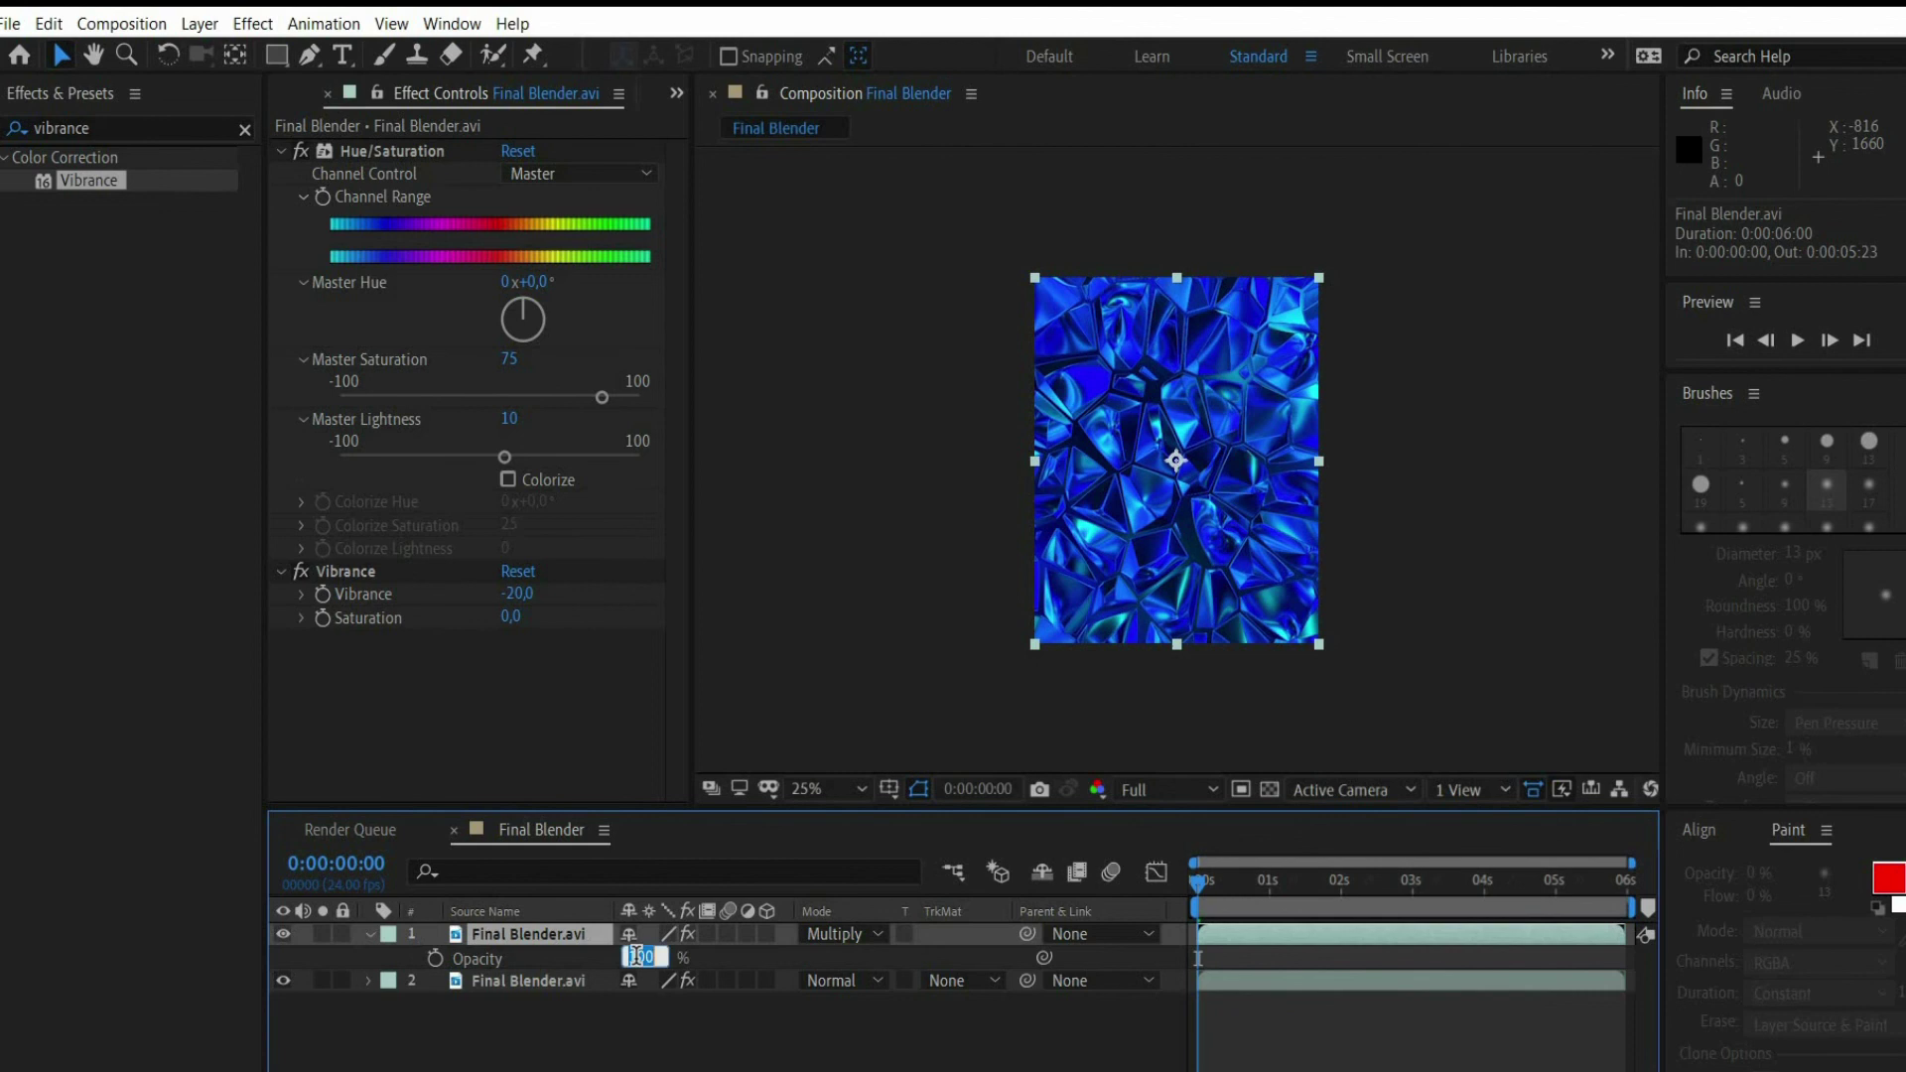
pyautogui.write('25')
pyautogui.press('Return')
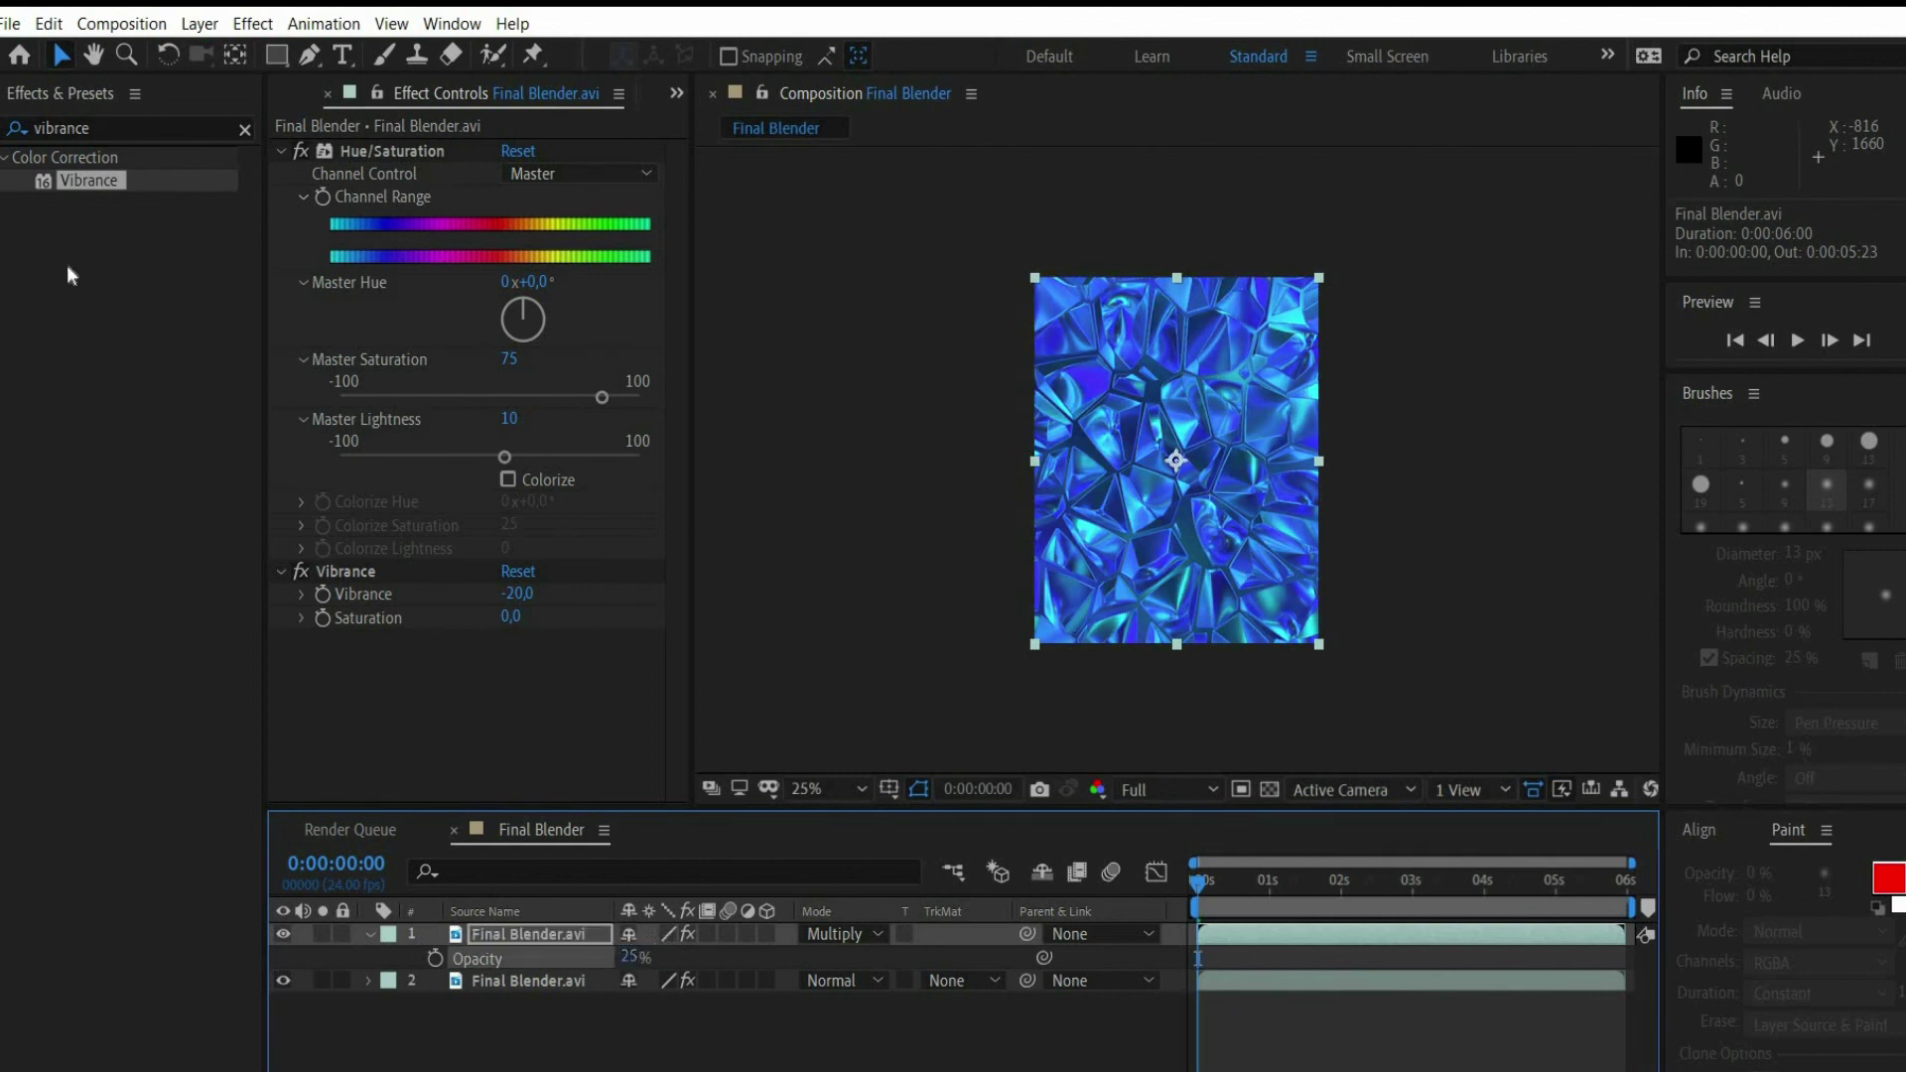
# Step: Add the Universe Edge Glow effect to the upper layer with Edge Detect 1000, and preview the composition
pyautogui.click(16, 134)
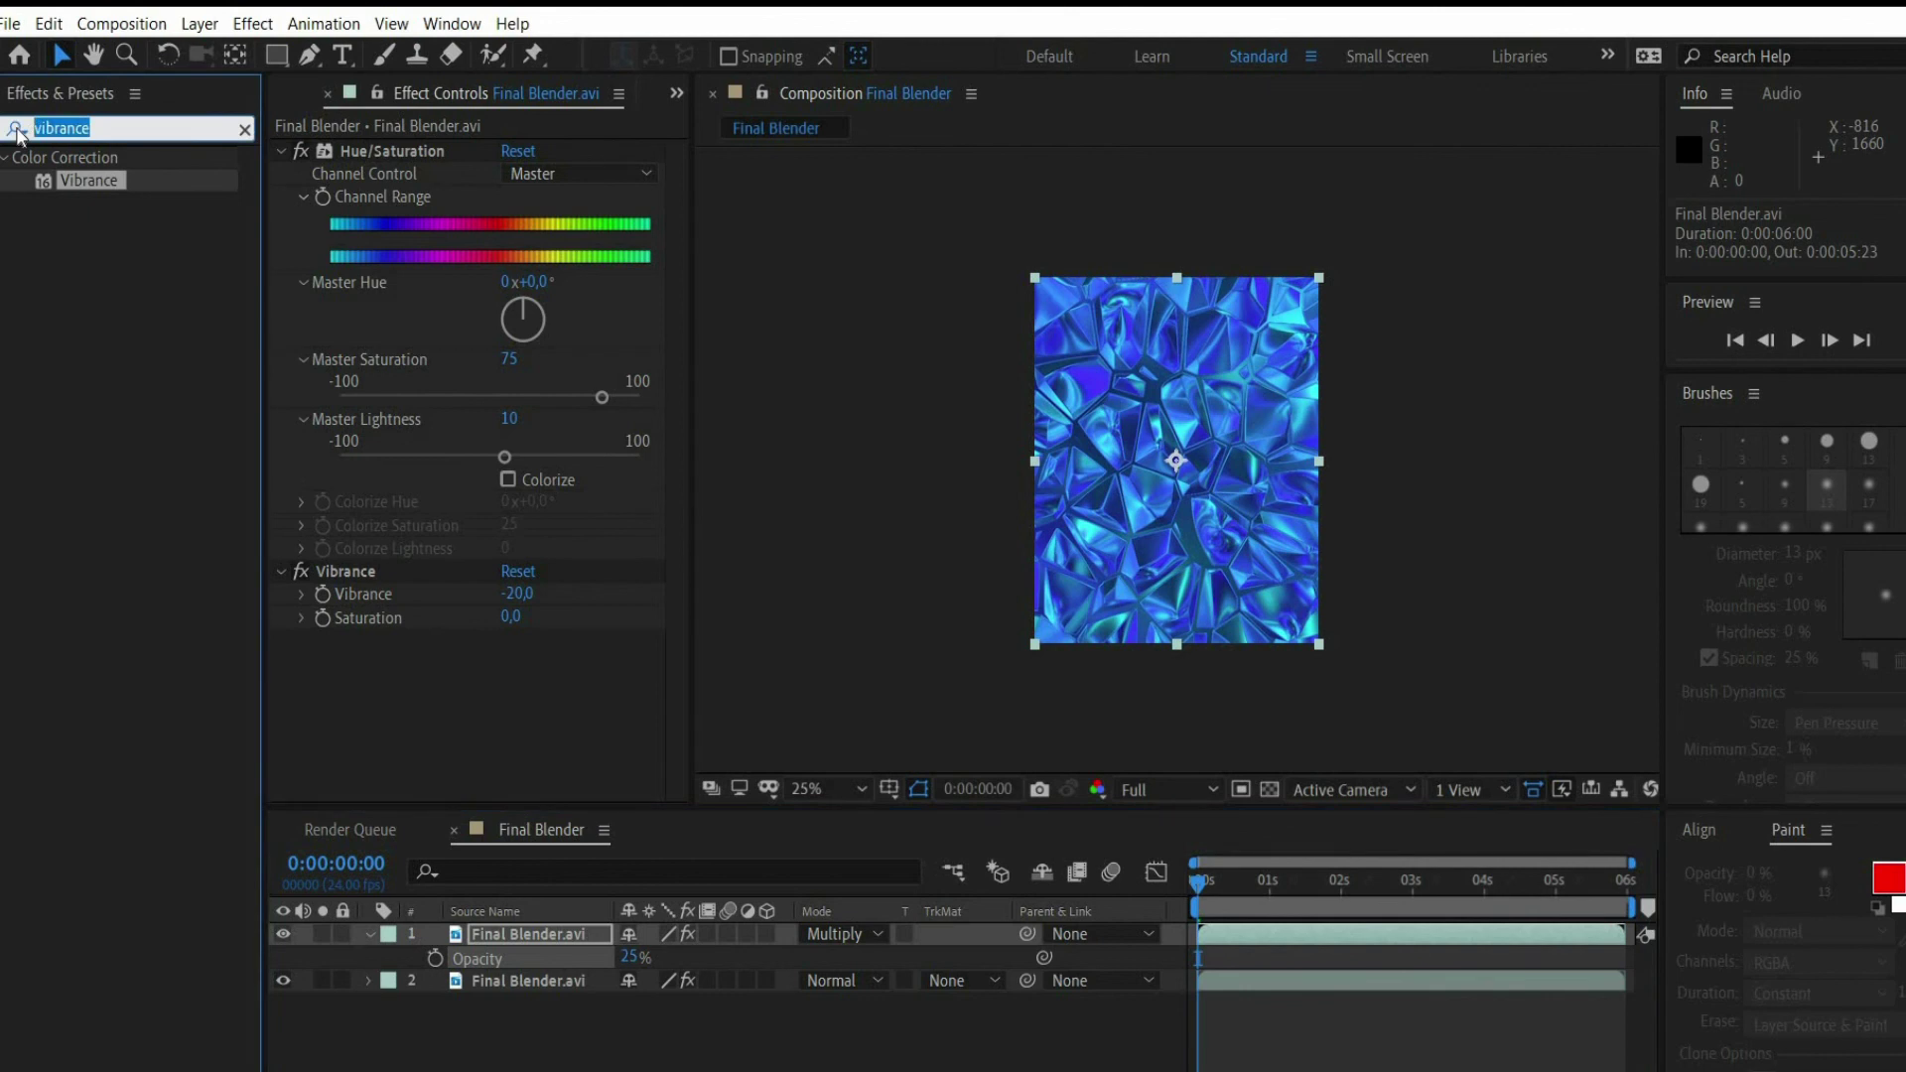
pyautogui.write('edge')
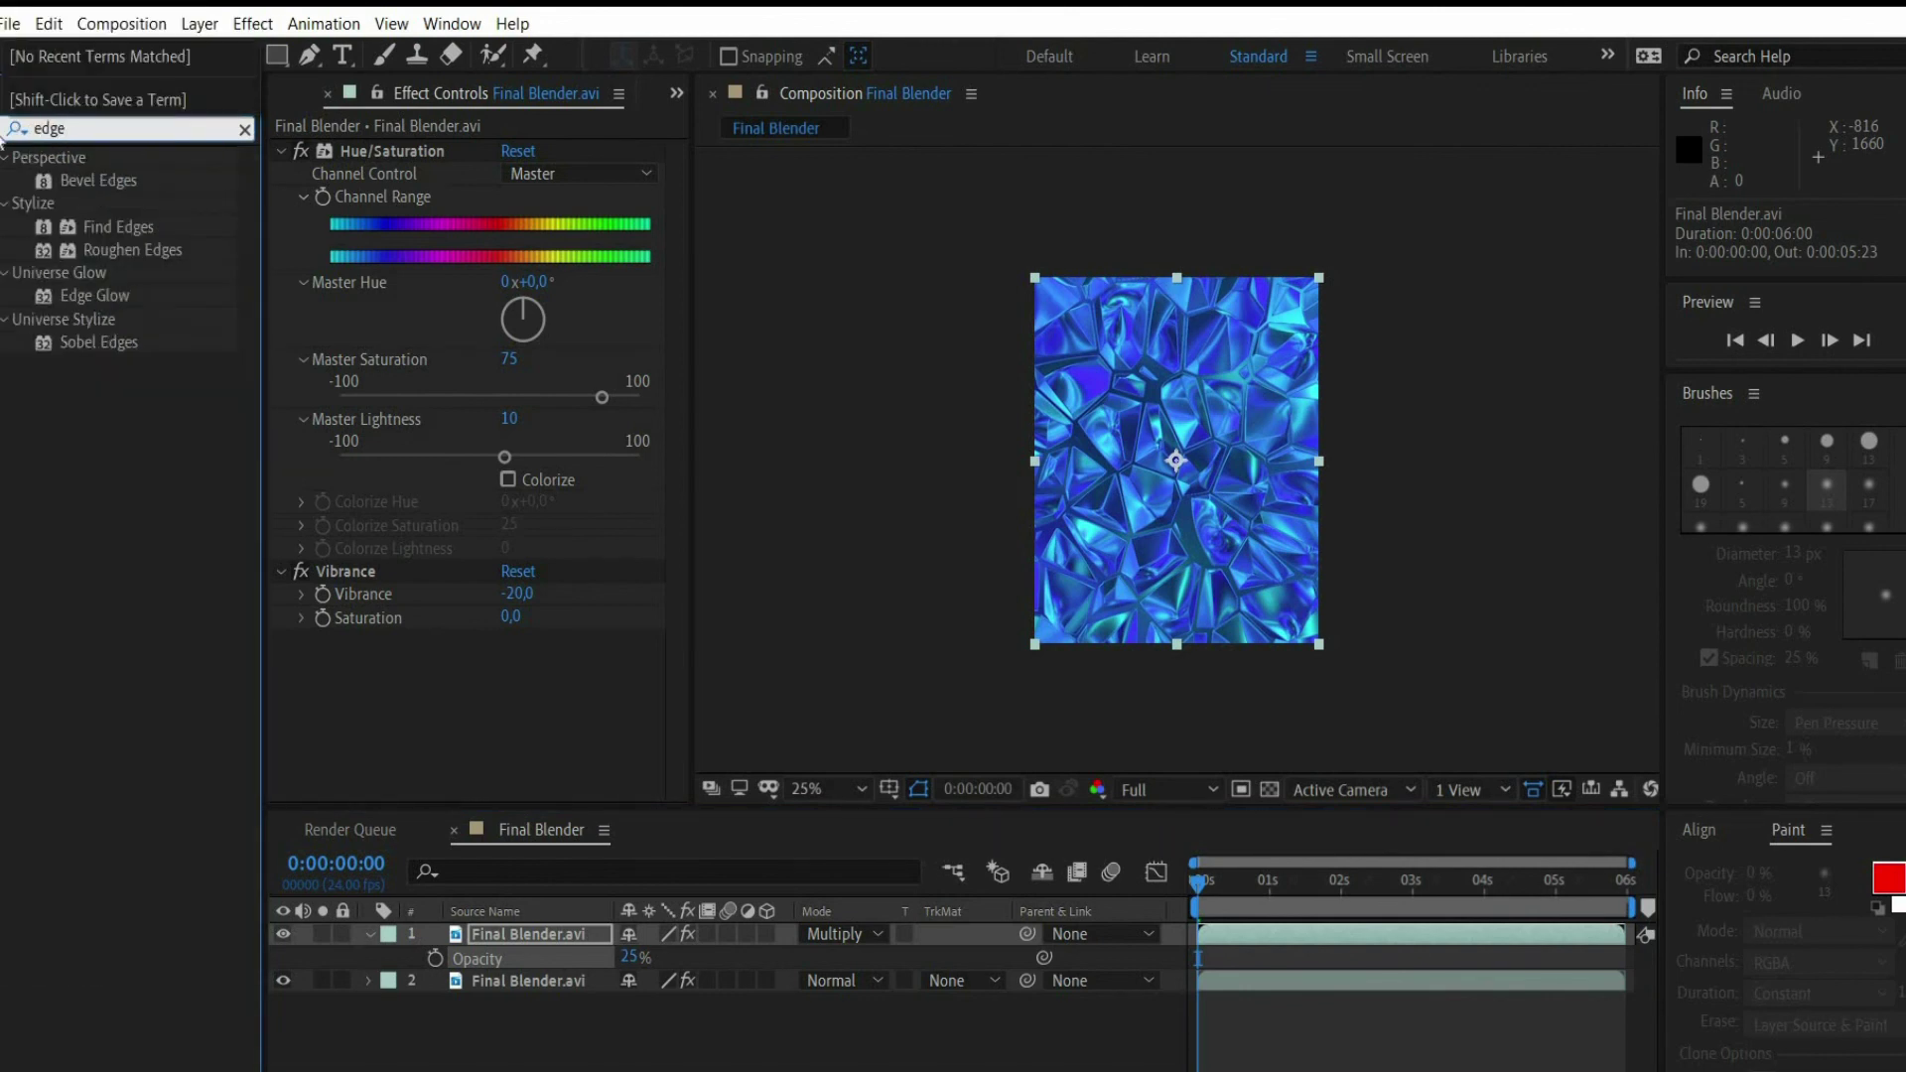
pyautogui.moveTo(119, 298); pyautogui.dragTo(524, 697)
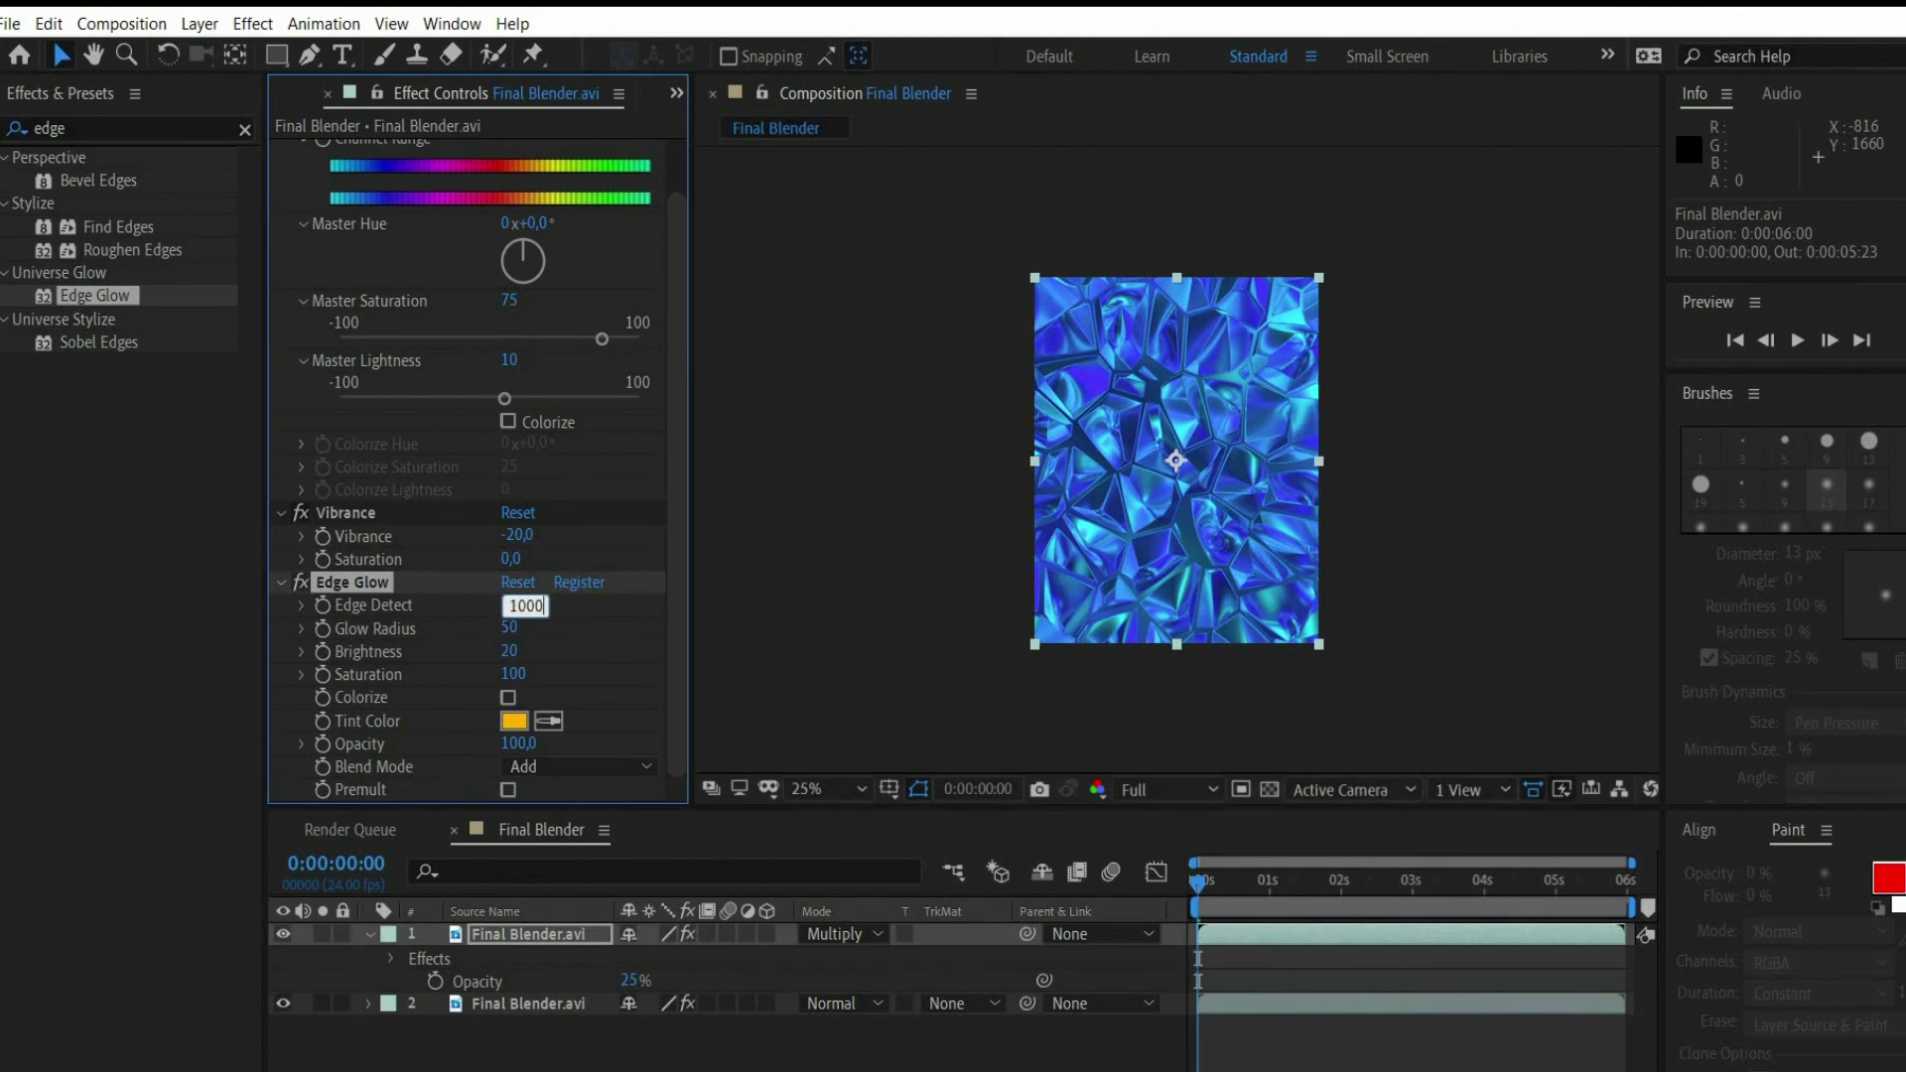
pyautogui.press('Return')
pyautogui.press('space')
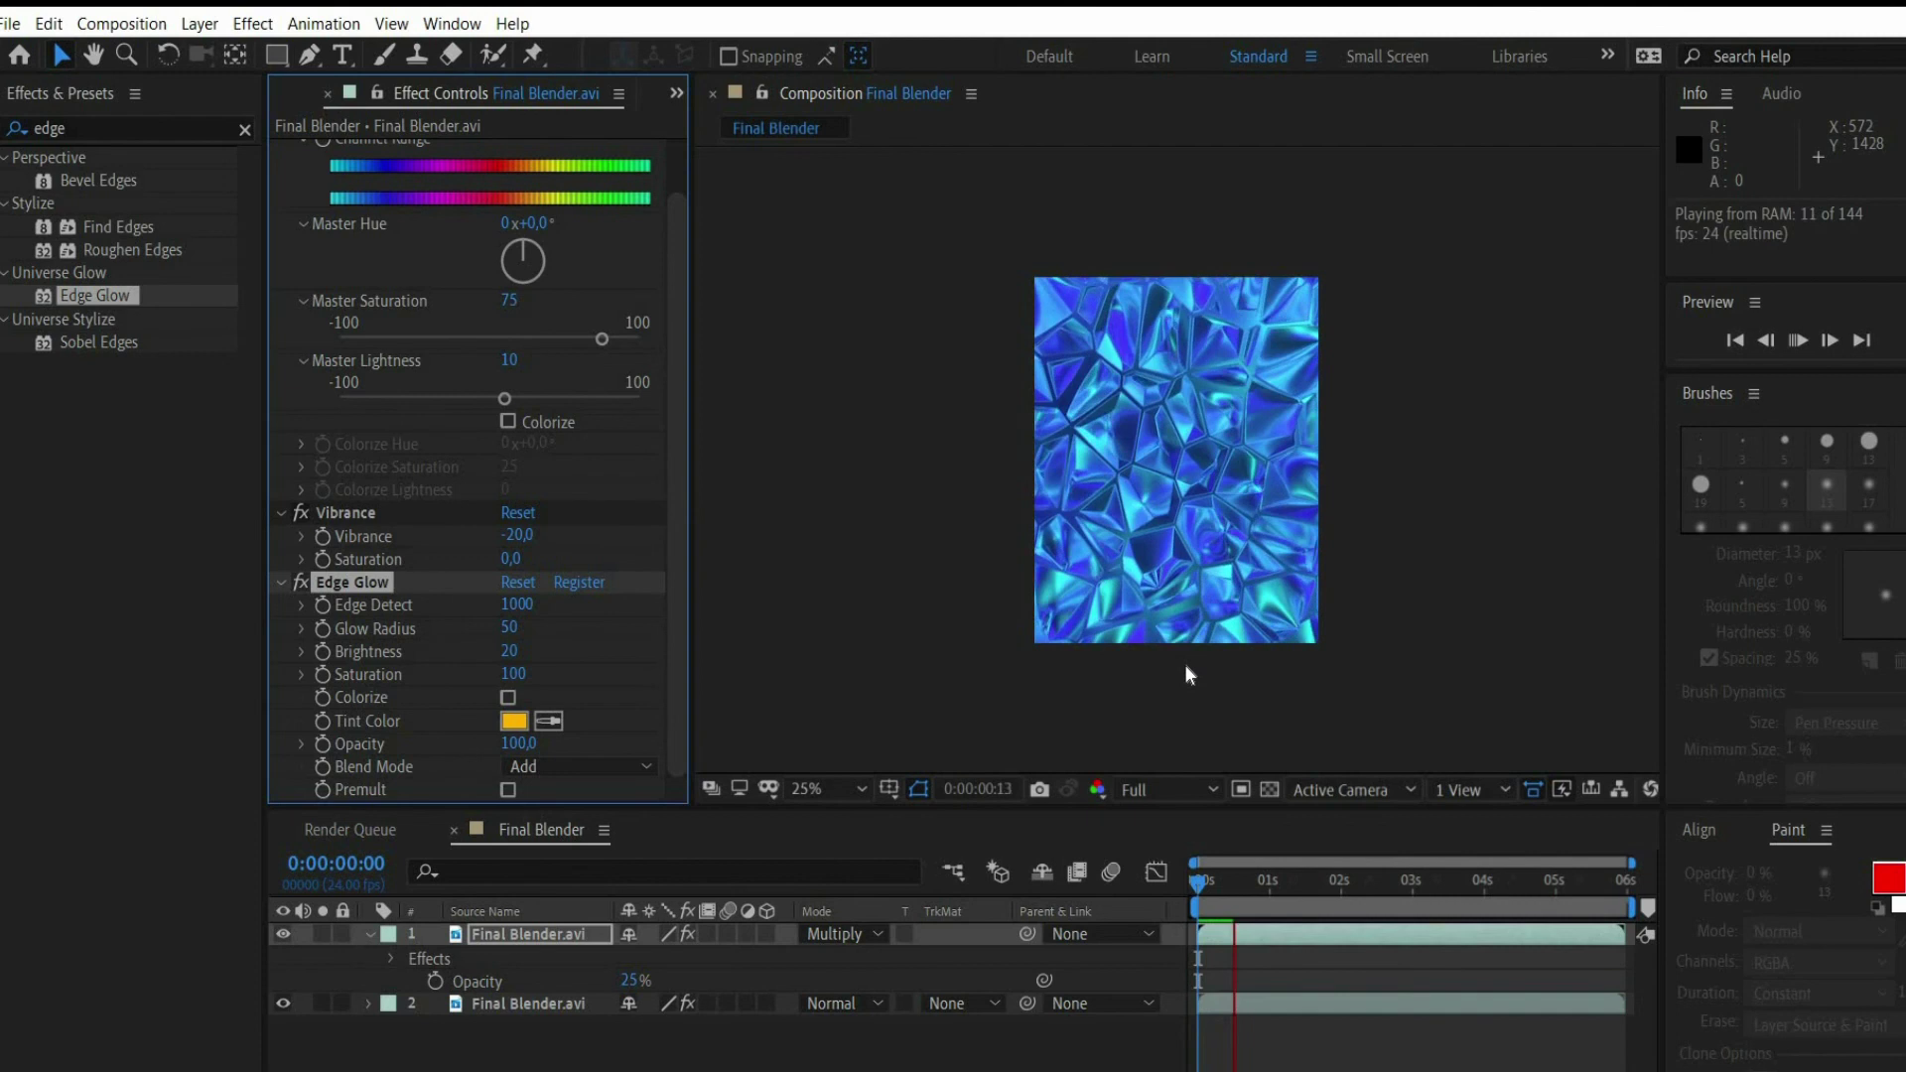